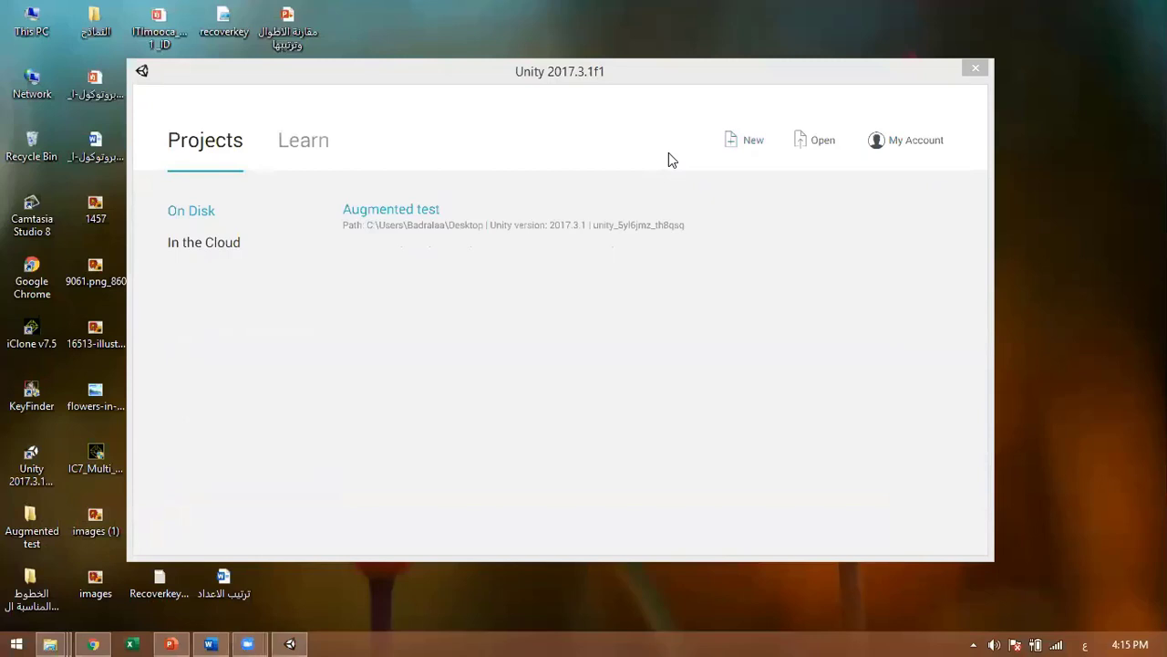
Step: Start a new project and replace the default project name with Earth2020
left_click(749, 150)
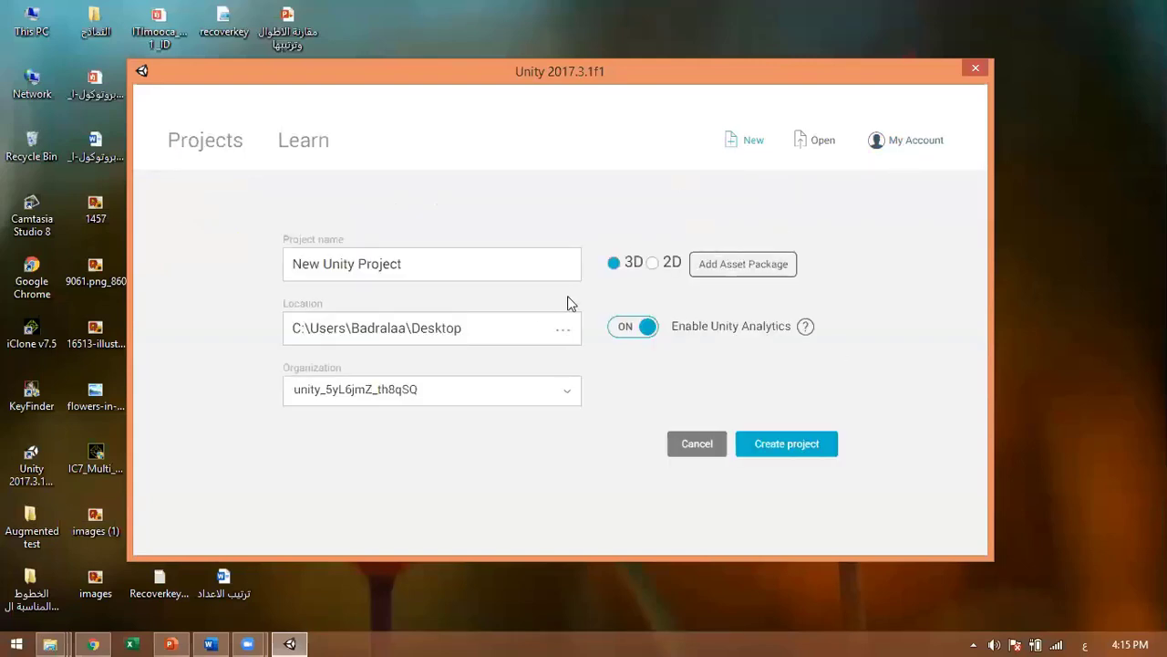
left_click(466, 268)
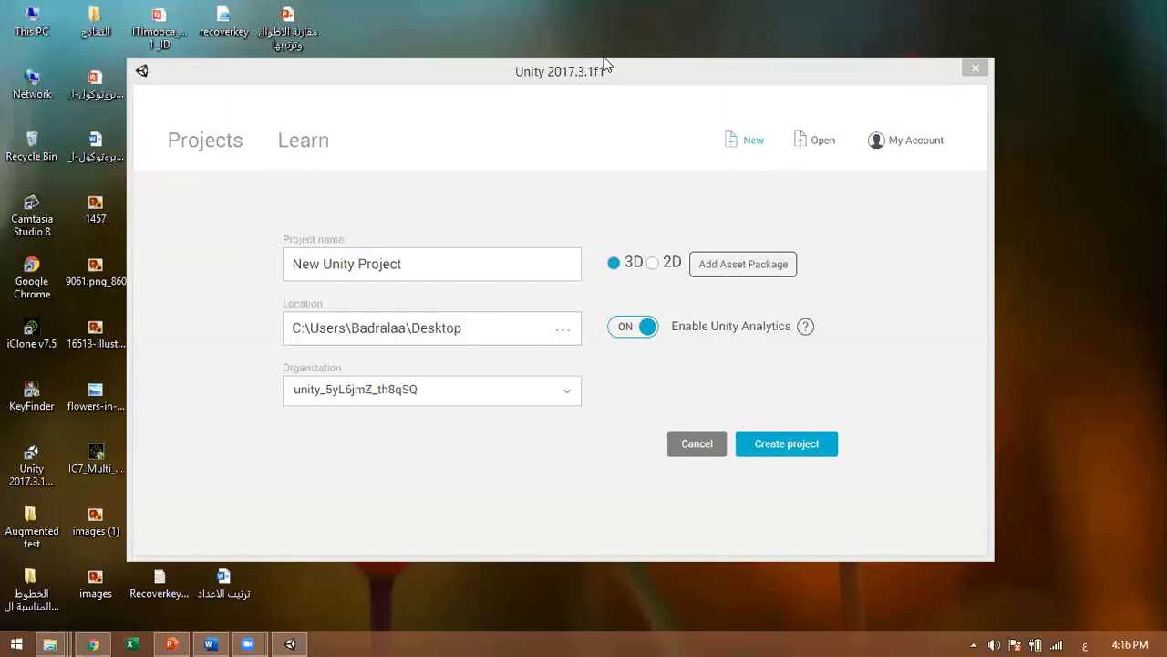
left_click(578, 133)
triple_click(495, 264)
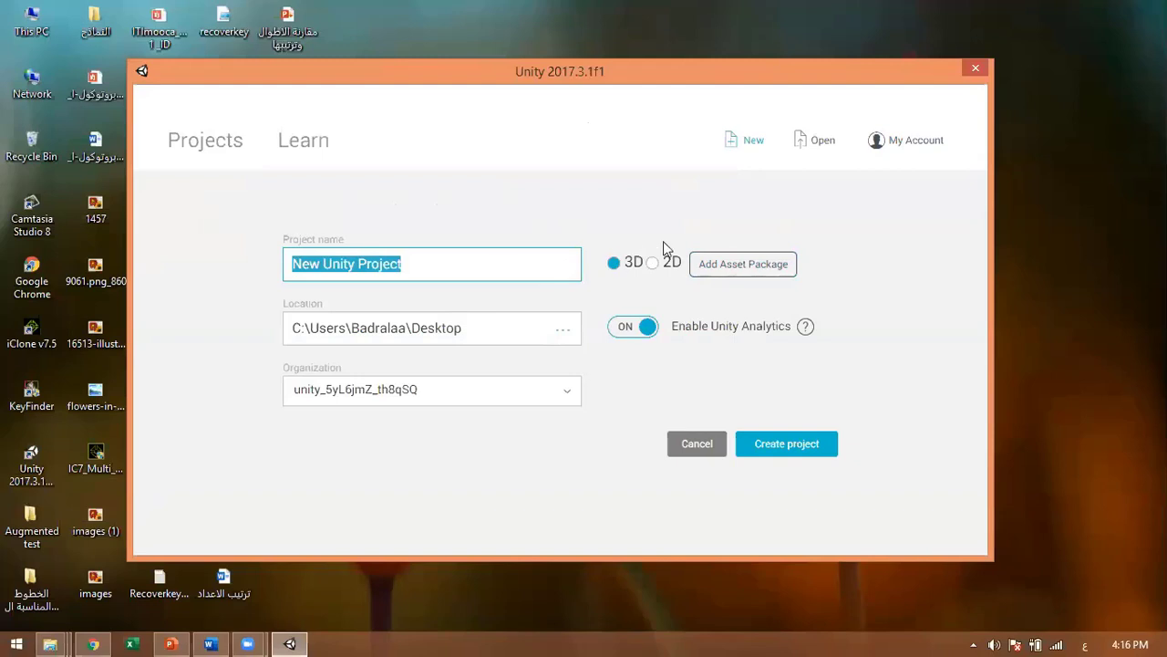
key("BackSpace")
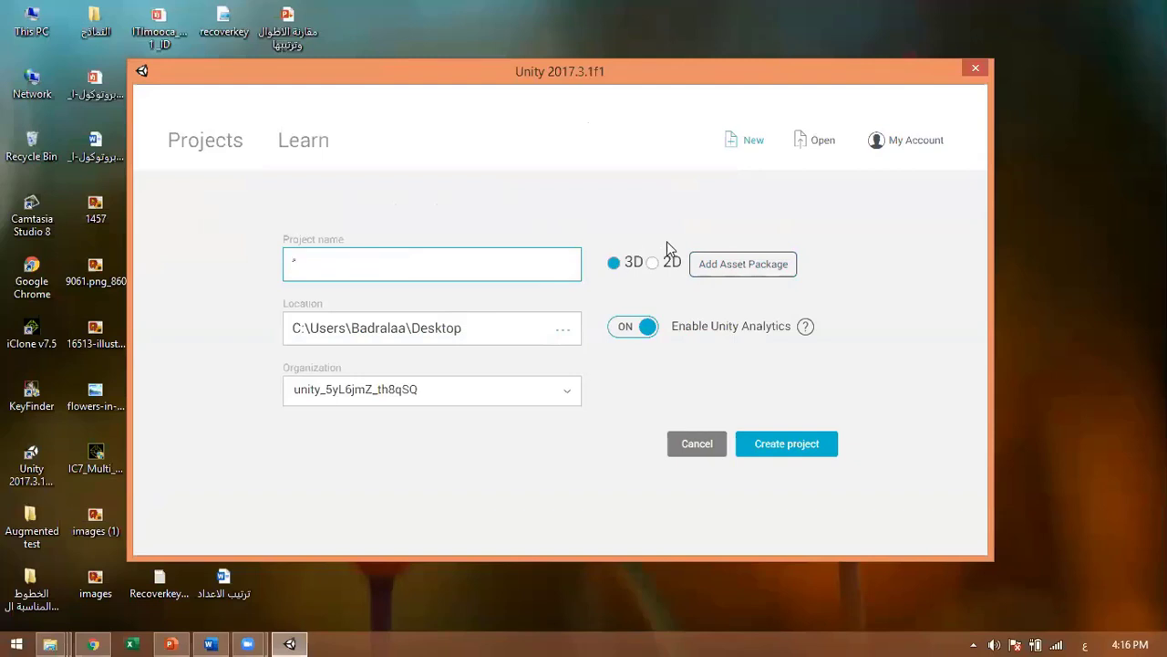
key("alt+shift")
type("Ear")
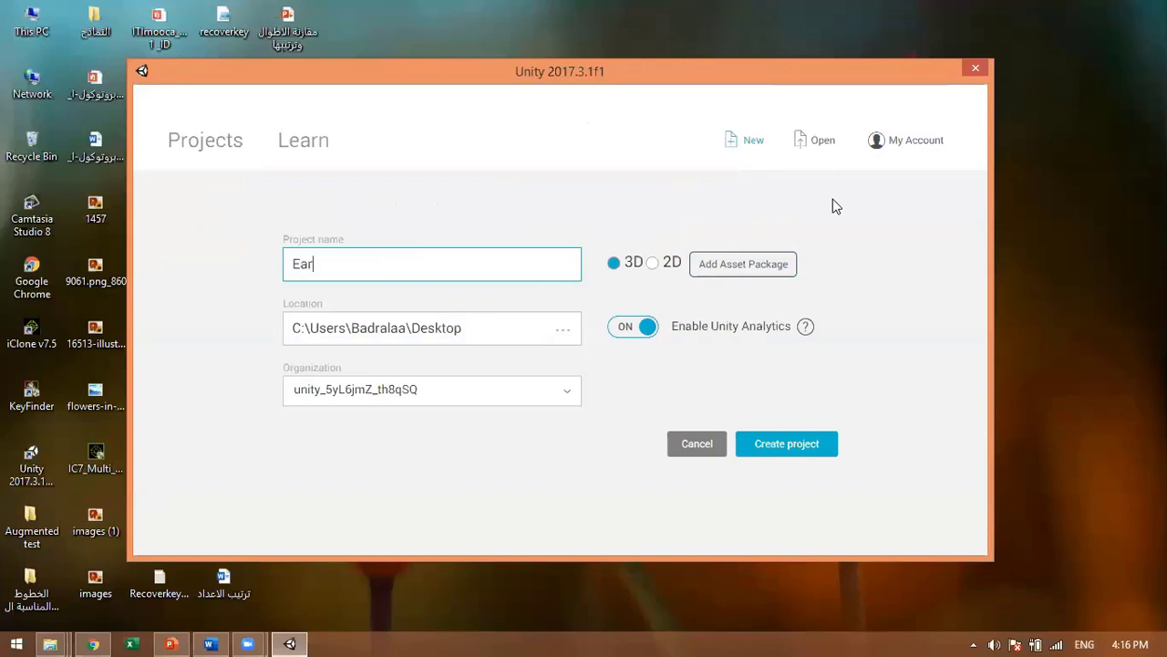
type("th")
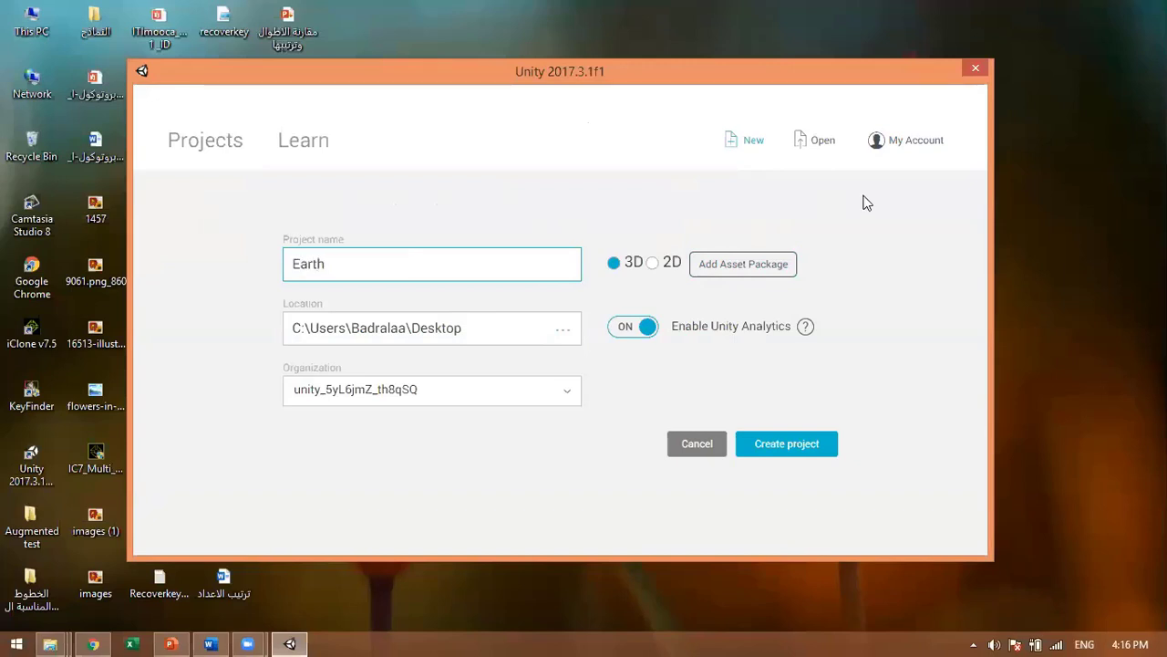
type("2020")
Step: Browse through This PC and choose Desktop as the Earth2020 project location
left_click(565, 330)
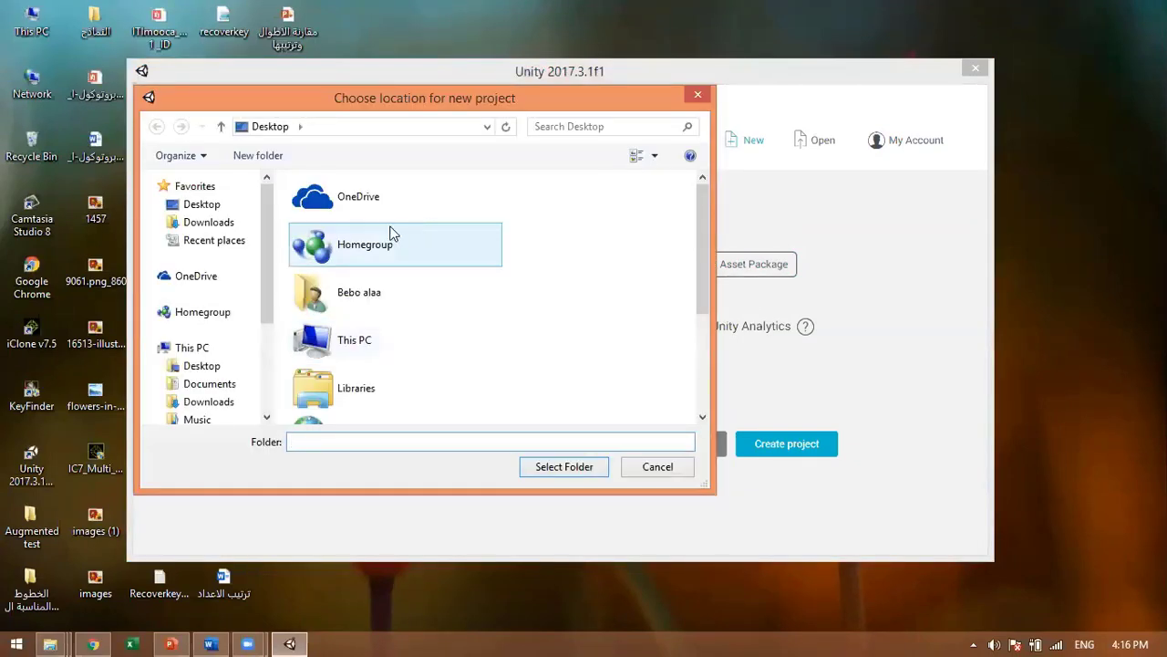
left_click_drag(703, 204, 702, 232)
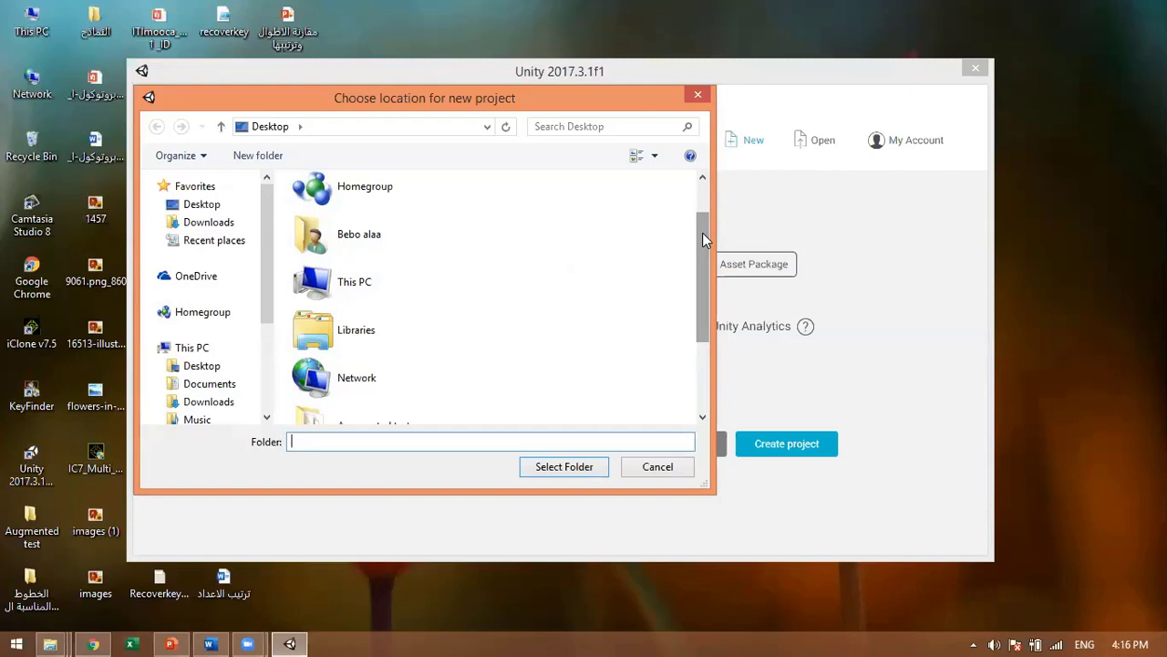
double_click(433, 279)
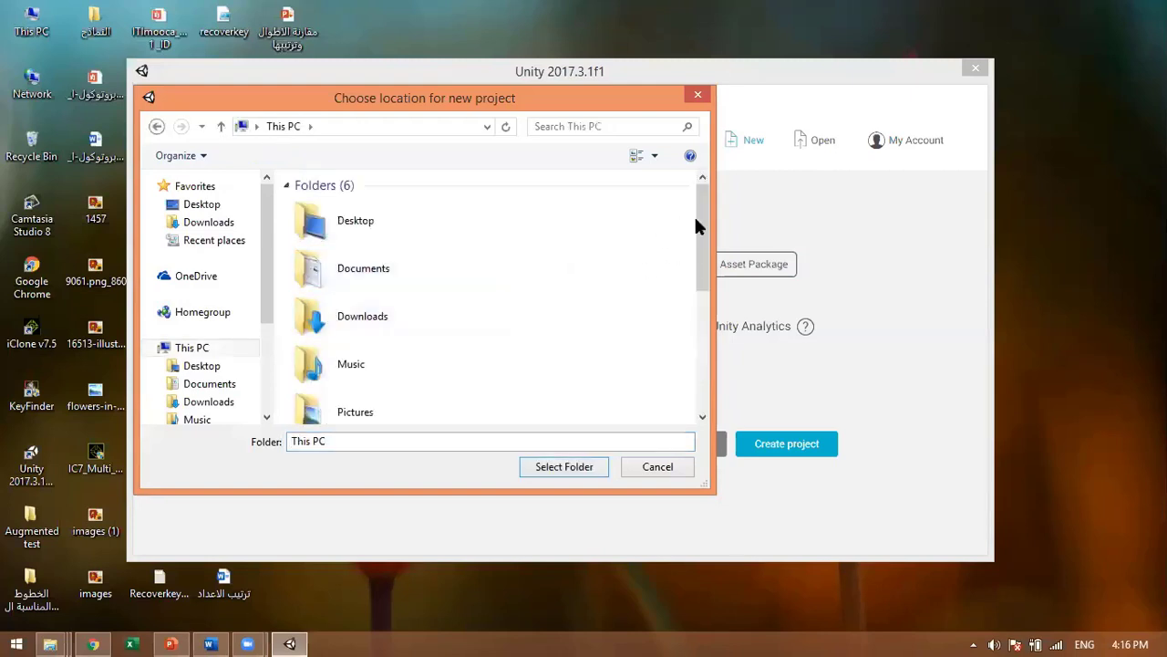
left_click_drag(695, 219, 692, 348)
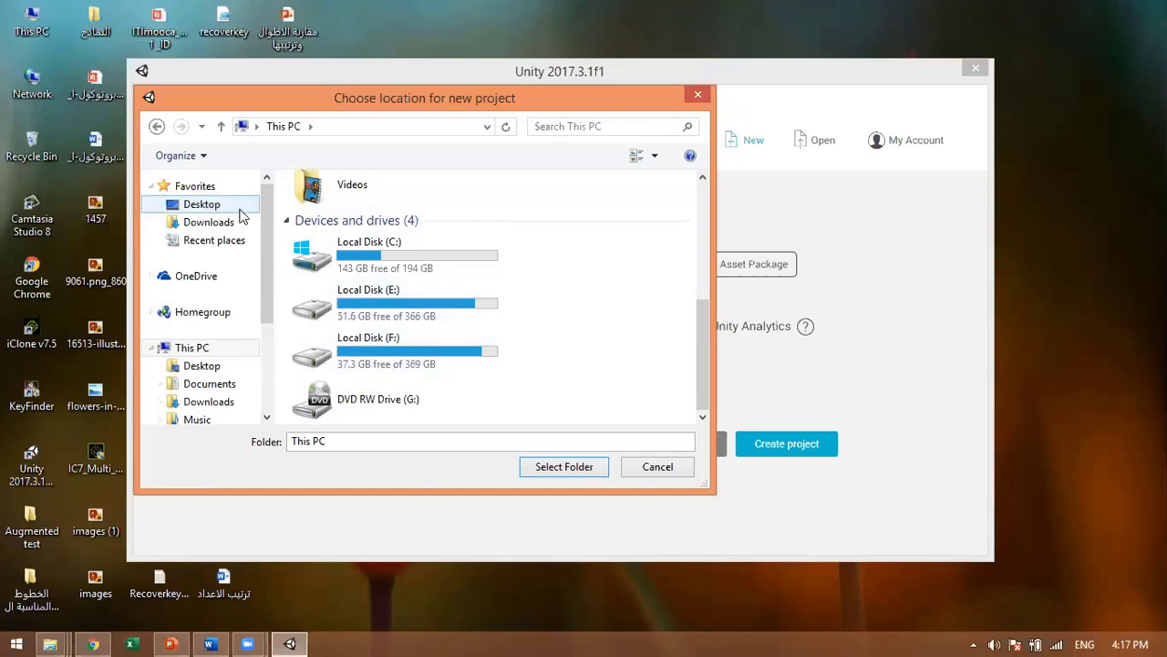
left_click(208, 205)
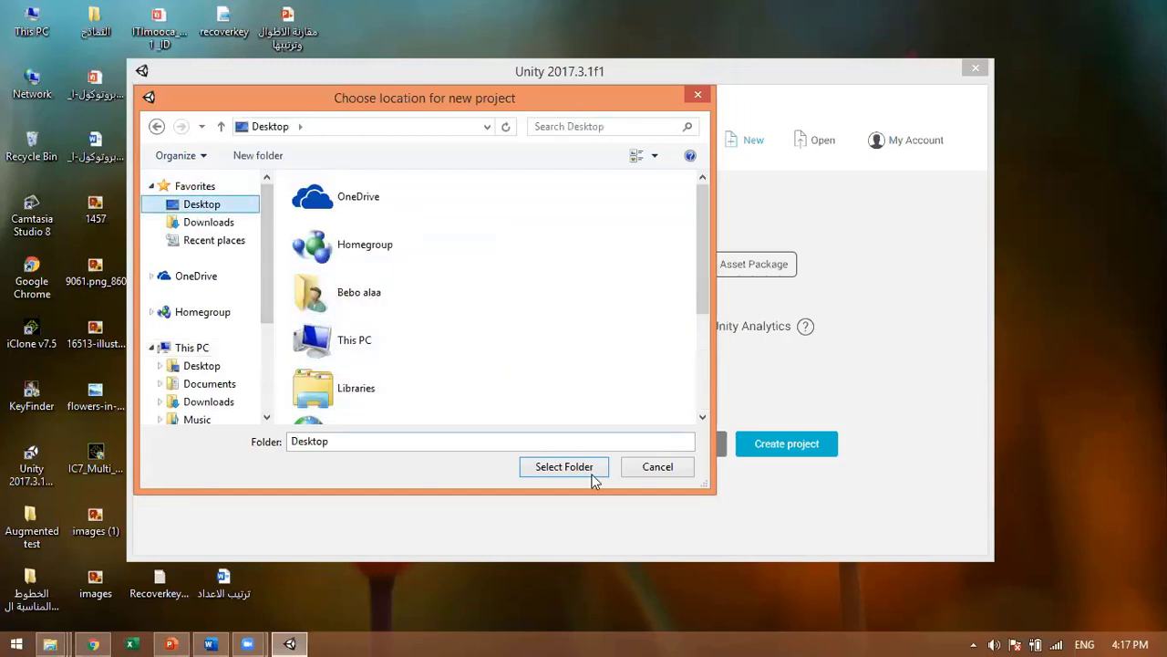
left_click(564, 468)
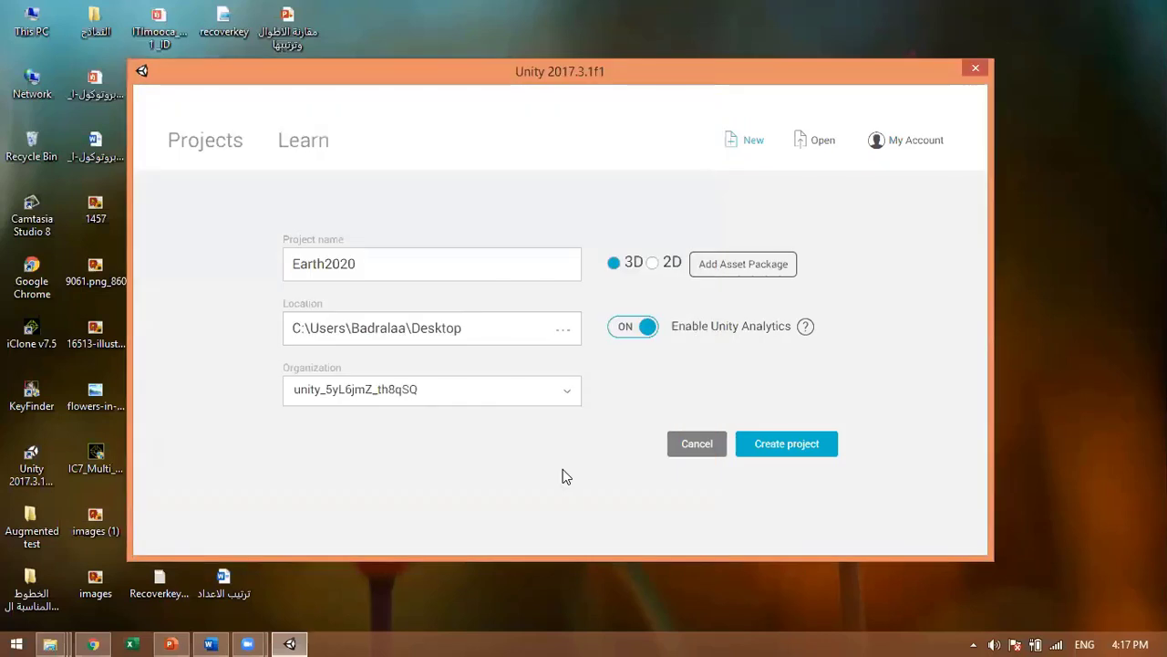
Step: Create the Earth2020 project, then check its info on the new Earth2020 desktop folder
left_click(792, 451)
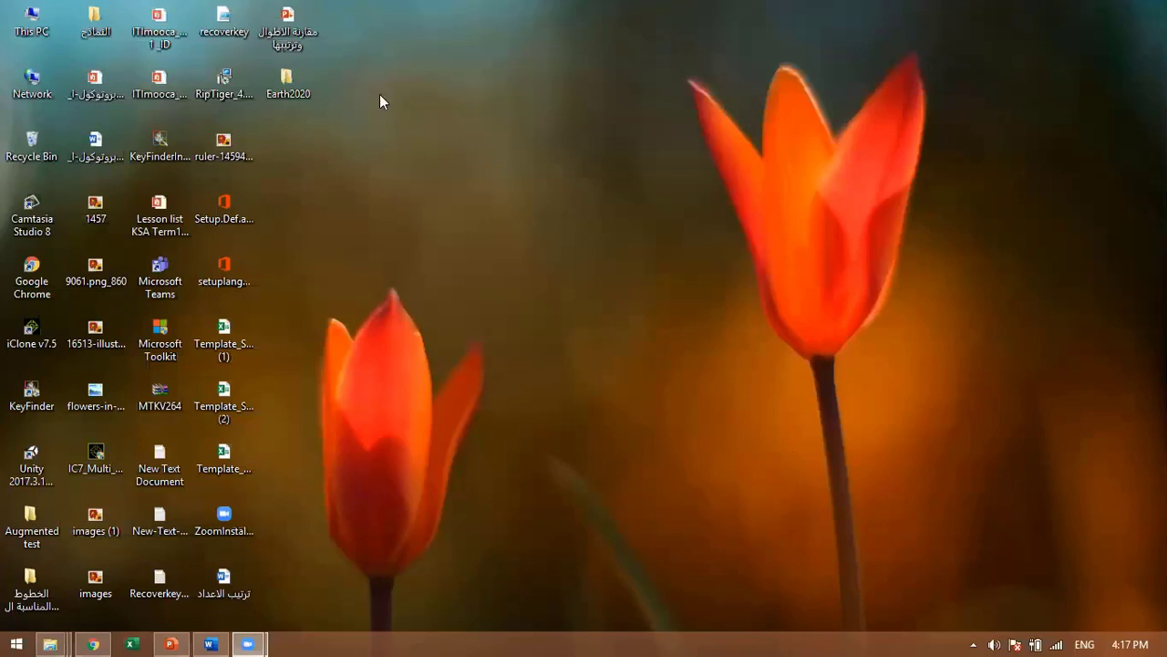
left_click(292, 84)
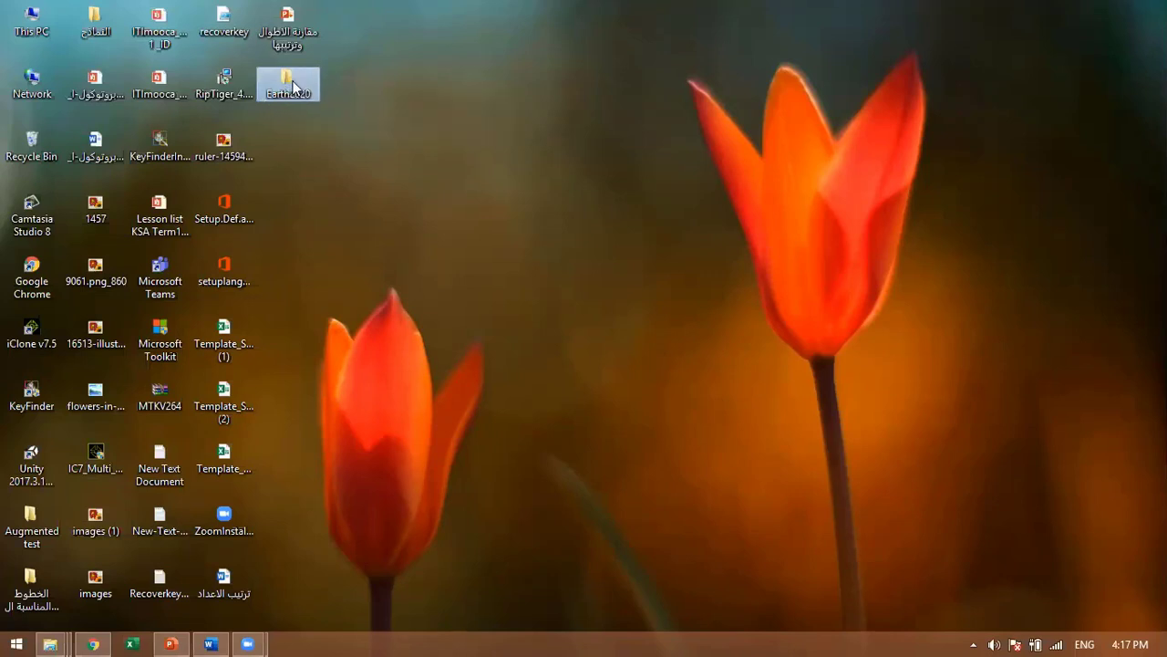
mouse_move(295, 94)
left_click(395, 234)
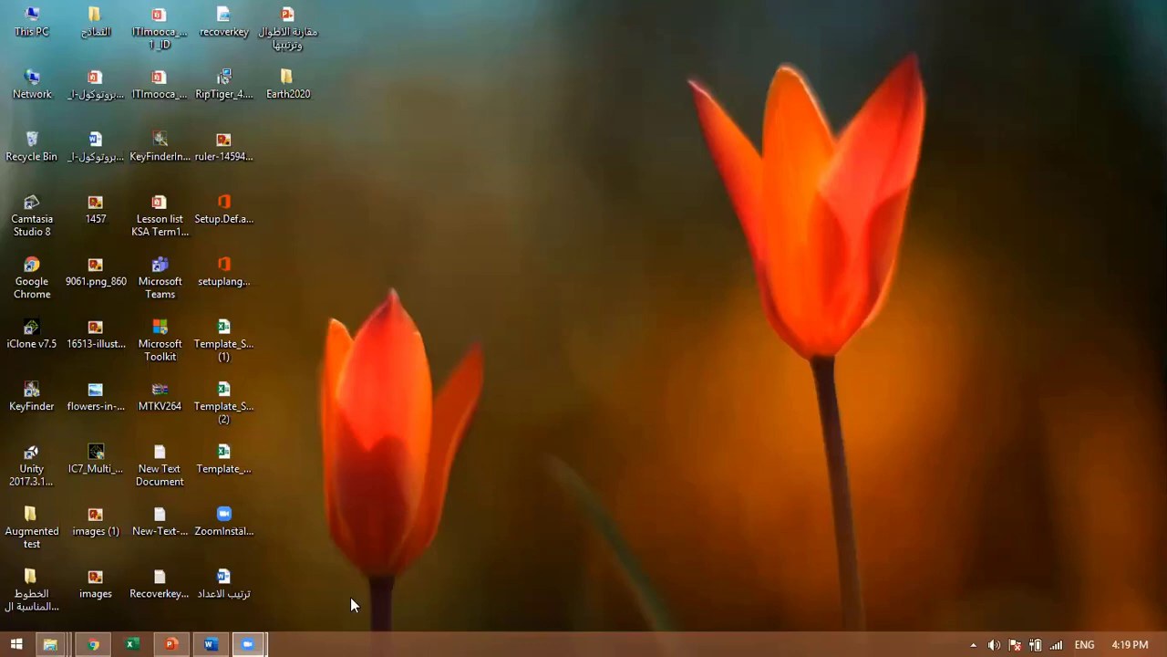
Step: Refresh the desktop eight times from its context menu while the Unity editor loads
right_click(493, 266)
left_click(532, 356)
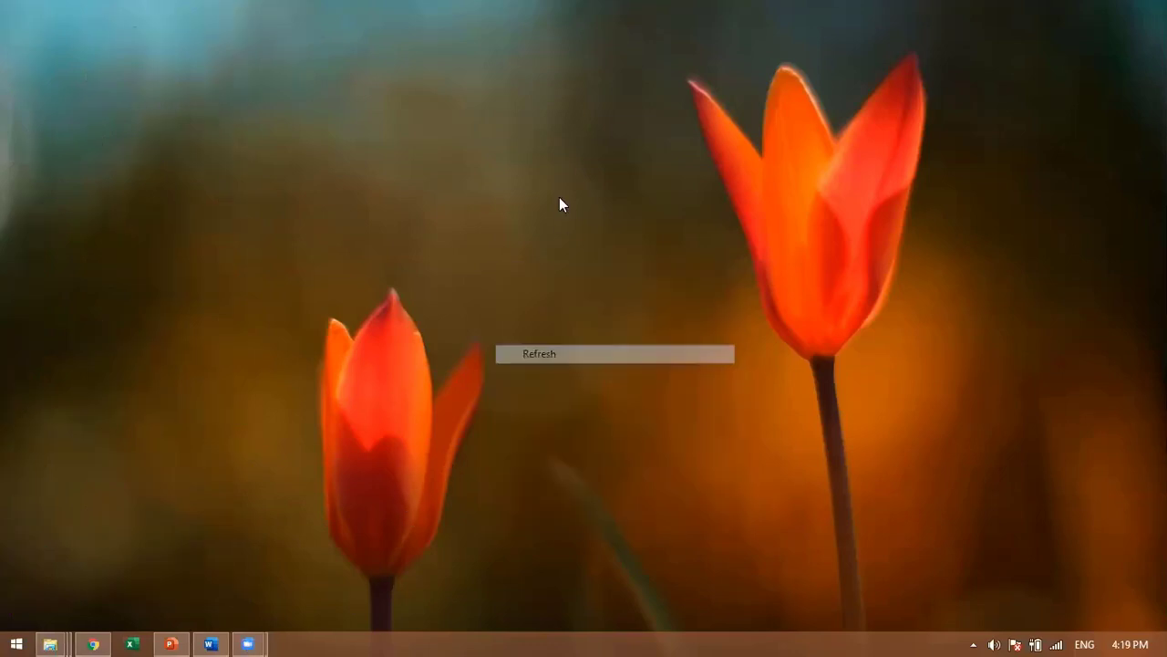
right_click(559, 196)
left_click(604, 284)
right_click(496, 150)
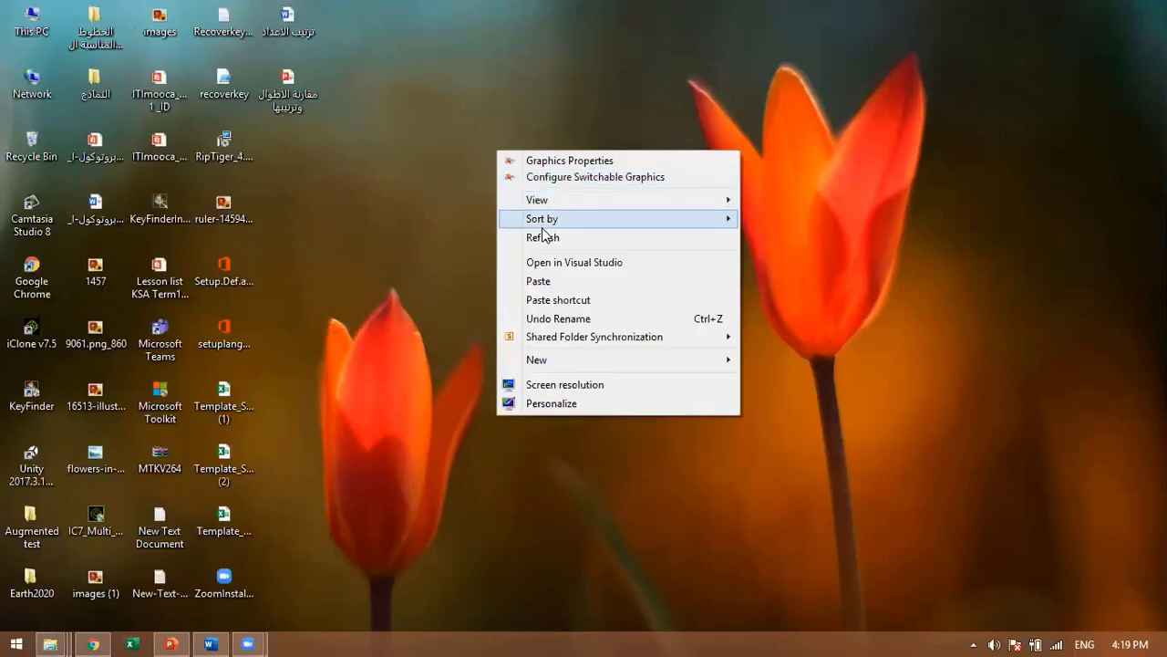
left_click(547, 237)
right_click(514, 188)
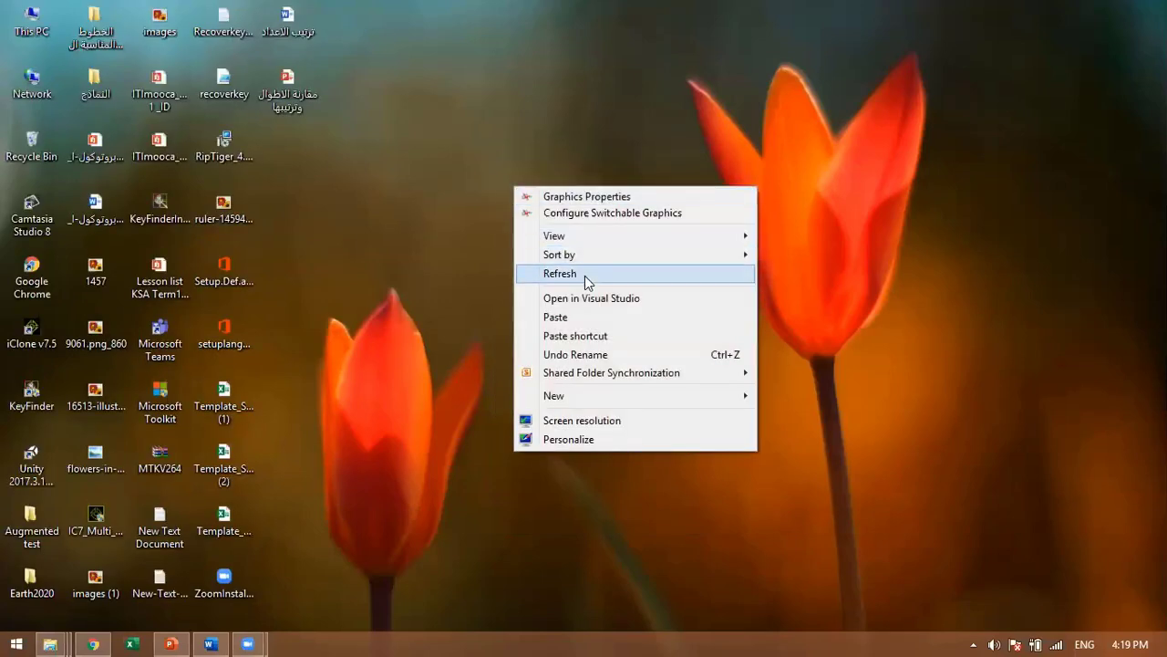
left_click(586, 279)
right_click(535, 185)
left_click(633, 277)
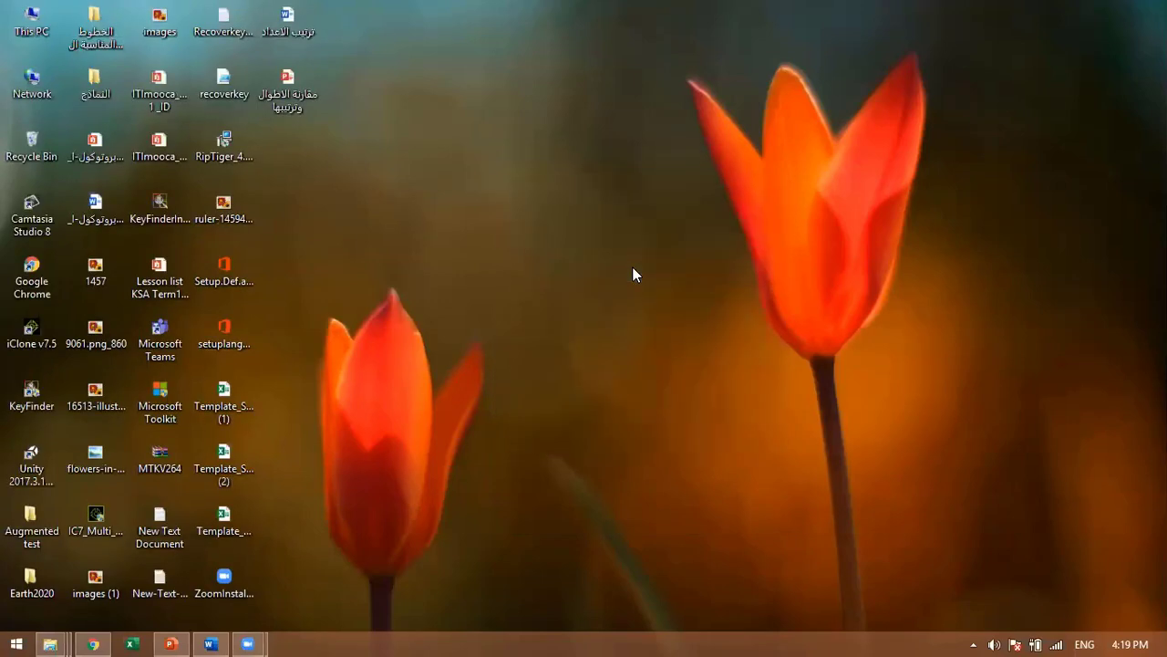
right_click(633, 269)
left_click(700, 356)
right_click(563, 224)
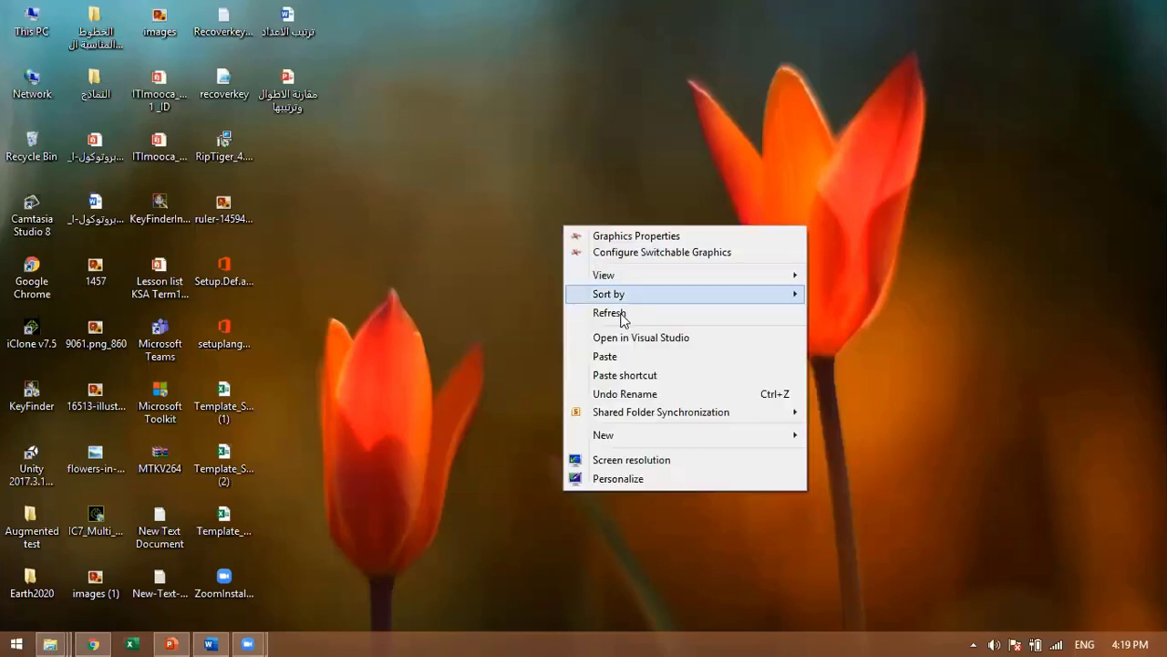
left_click(618, 313)
right_click(584, 254)
left_click(649, 340)
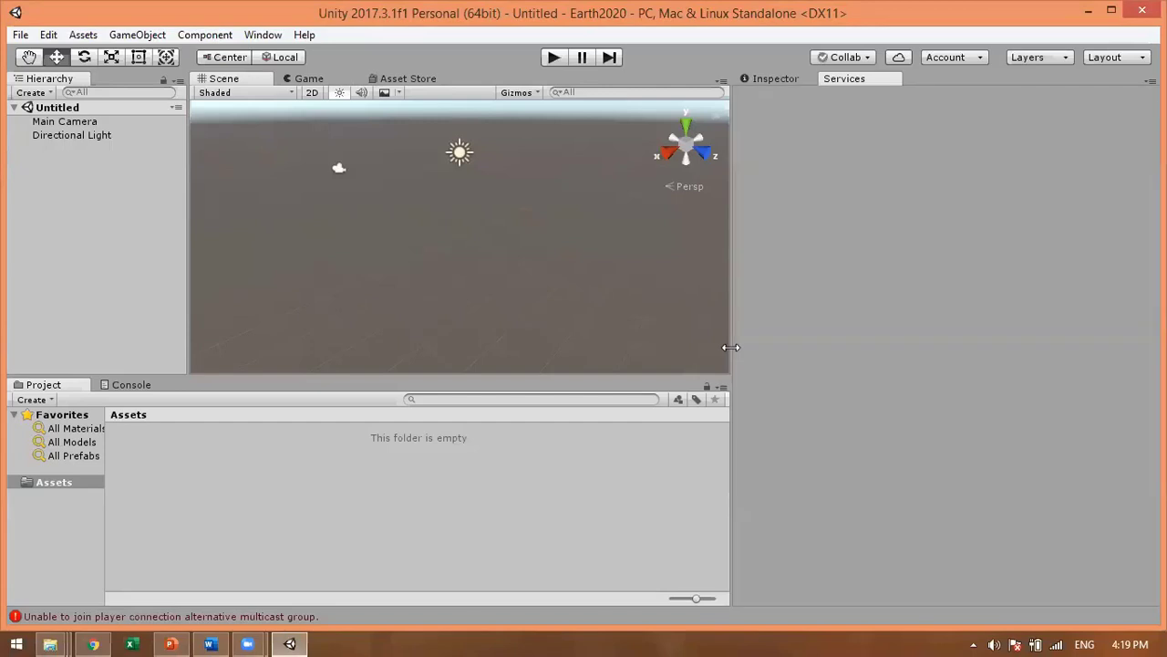
Step: Drag the Scene/Inspector divider right to widen the Scene view and narrow Services
left_click_drag(730, 345, 893, 319)
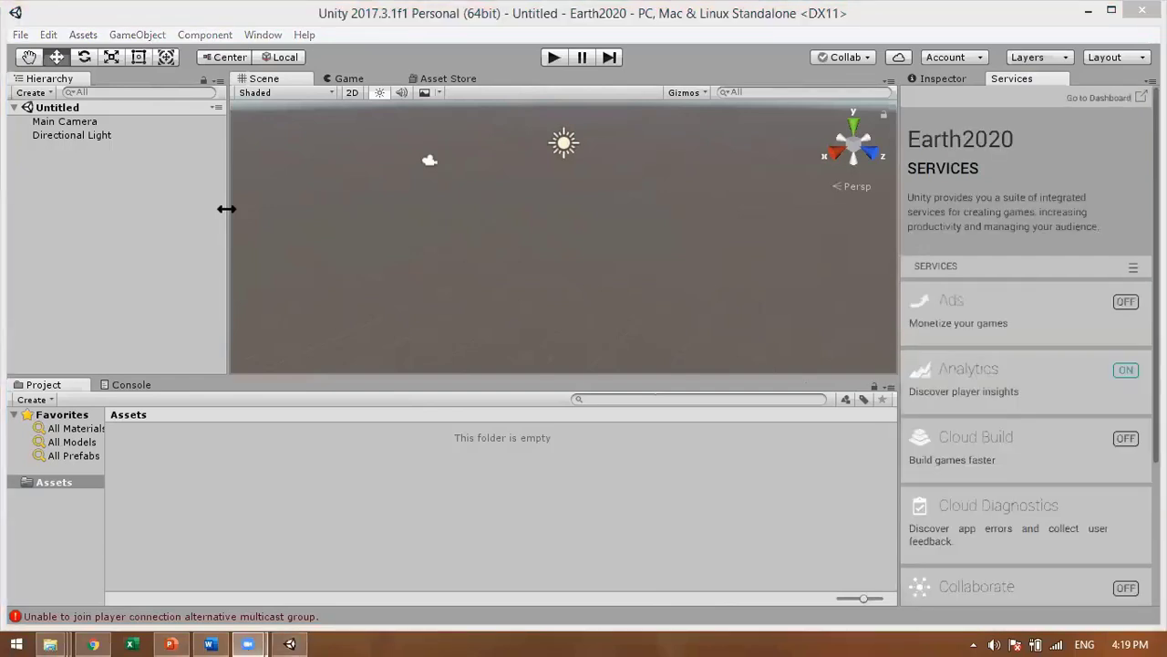
Step: Bring up the Vuforia portal in Chrome, then minimize Chrome to return to Unity
left_click(92, 641)
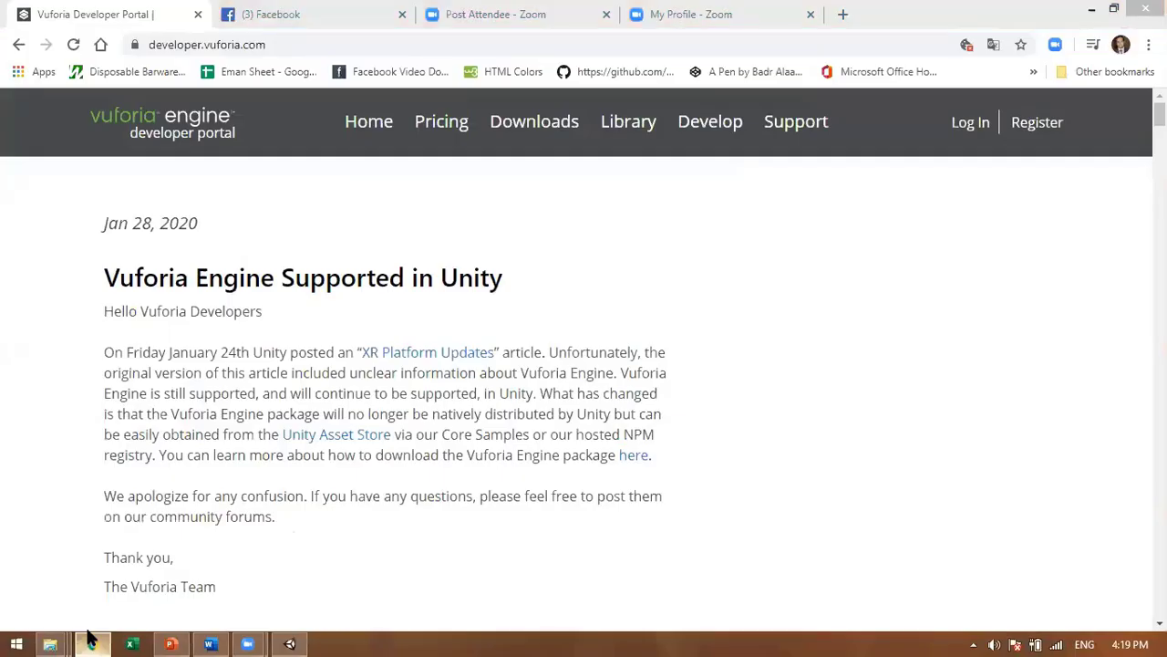
left_click(90, 641)
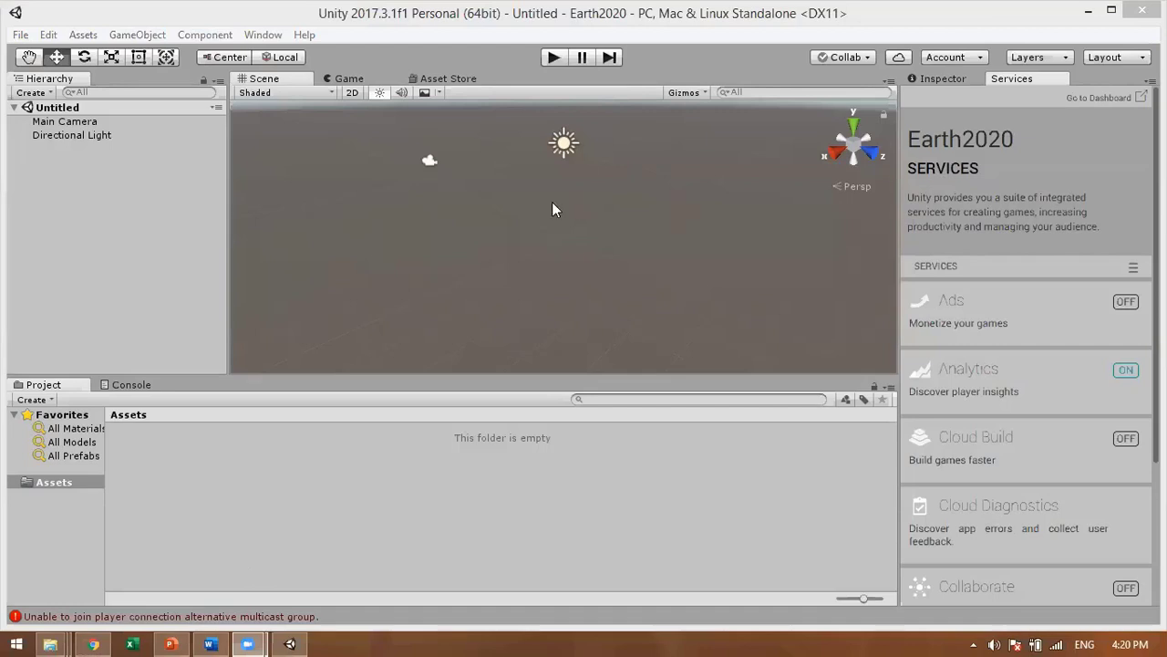
Step: Focus the Unity editor and open Build Settings from the File menu
left_click(487, 235)
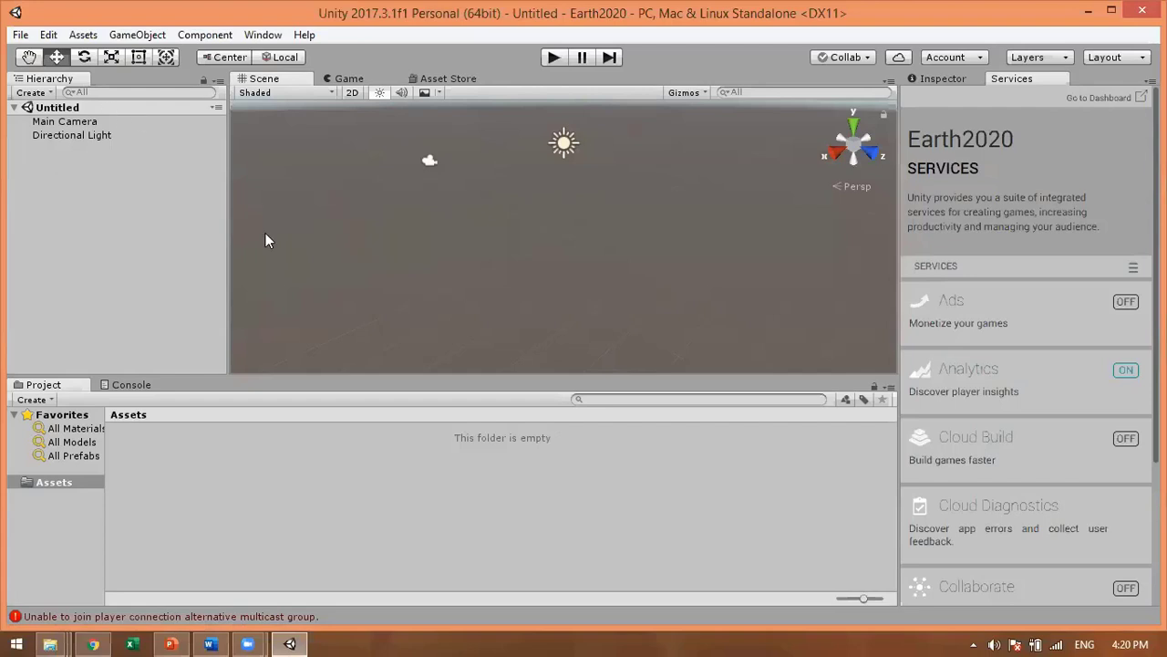
left_click(19, 35)
left_click(20, 35)
left_click(19, 35)
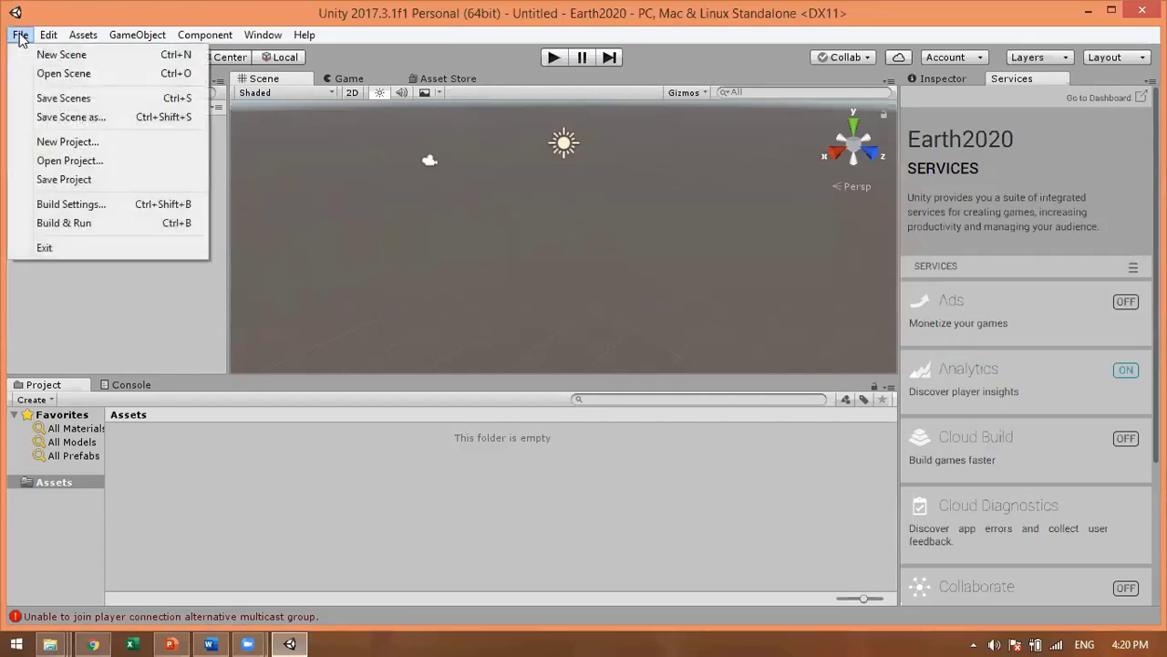
left_click(96, 207)
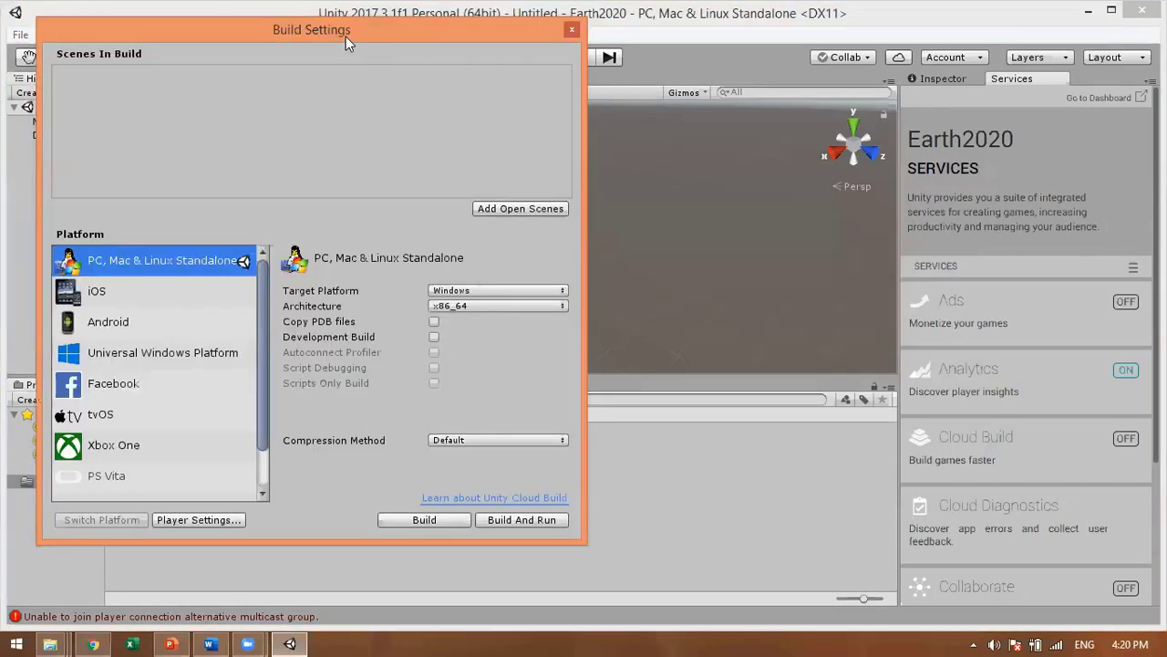
Step: Select Android in the Platform list and switch the build platform to Android
left_click_drag(346, 36, 583, 55)
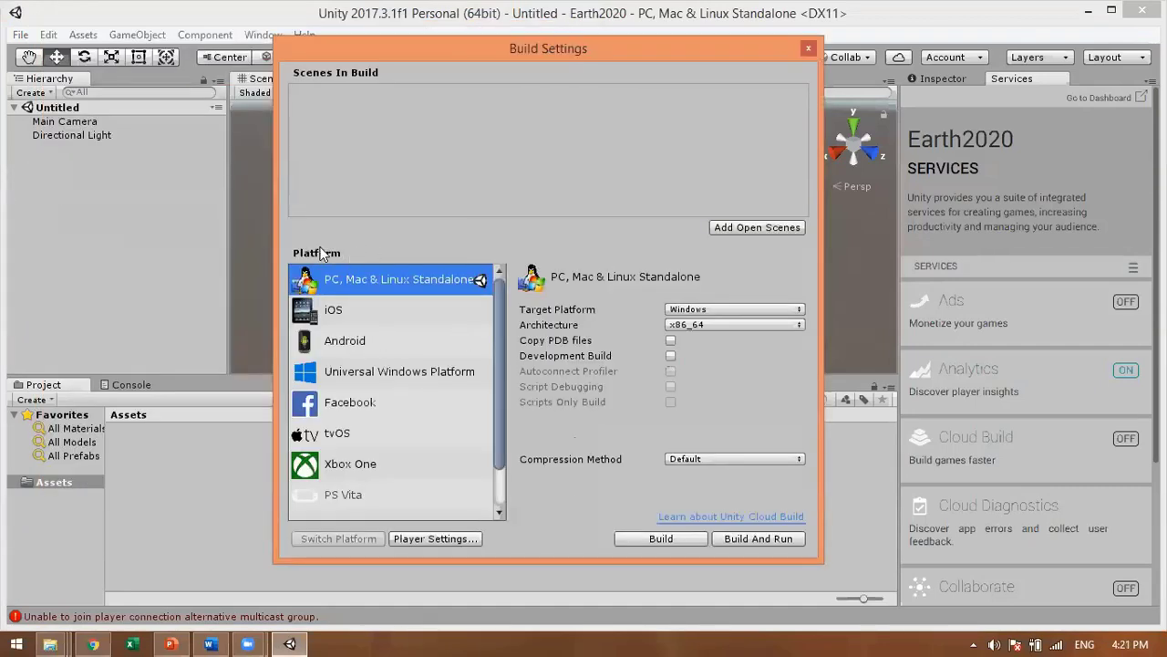
left_click(358, 344)
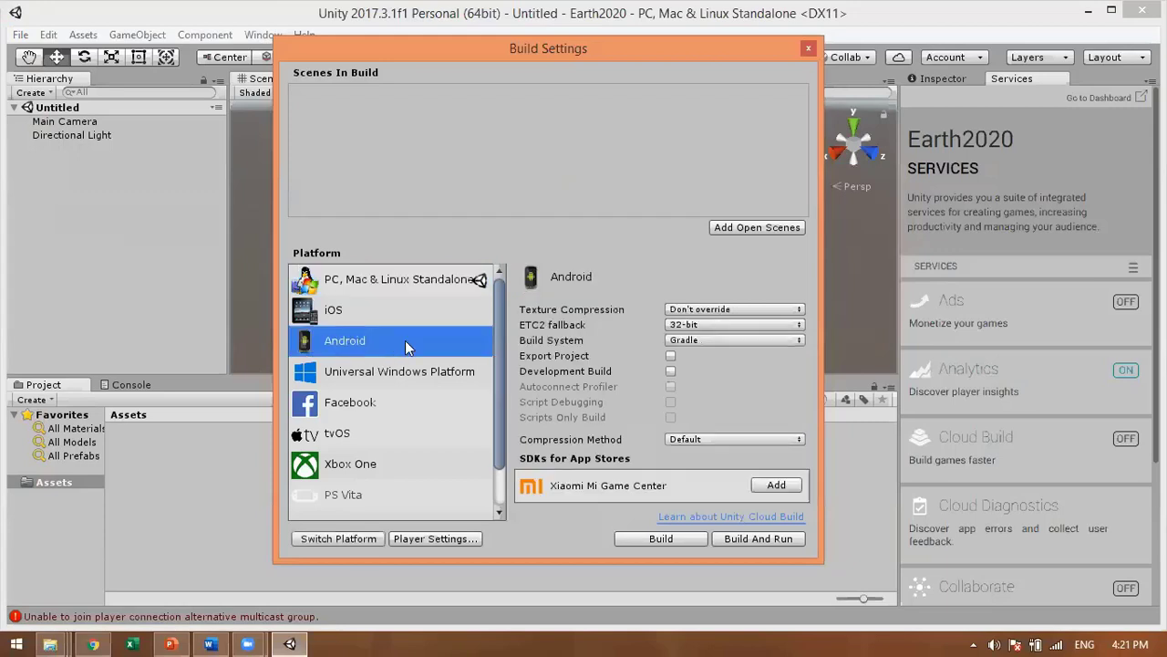
left_click(344, 539)
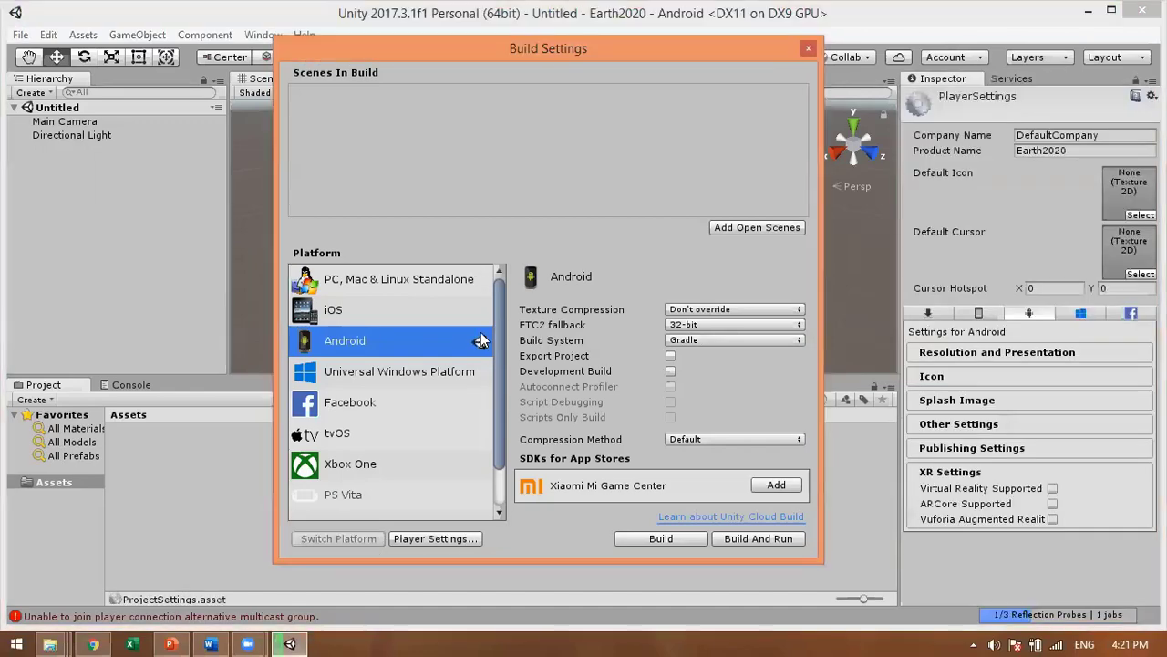
left_click(365, 433)
left_click(465, 347)
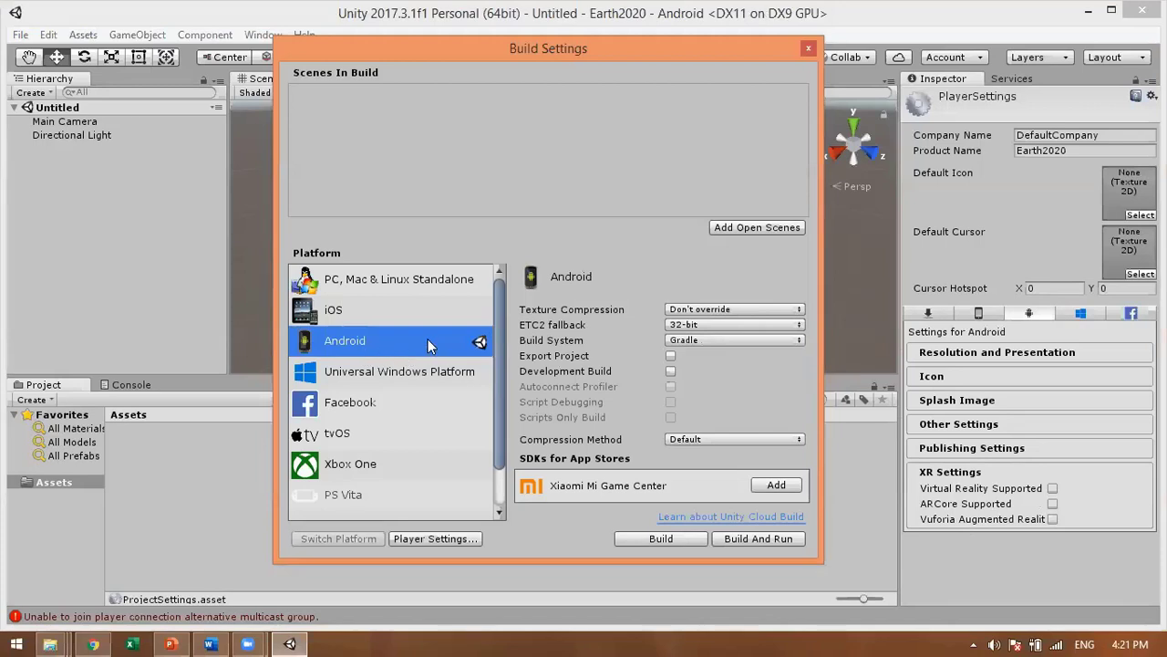
left_click_drag(614, 55, 498, 41)
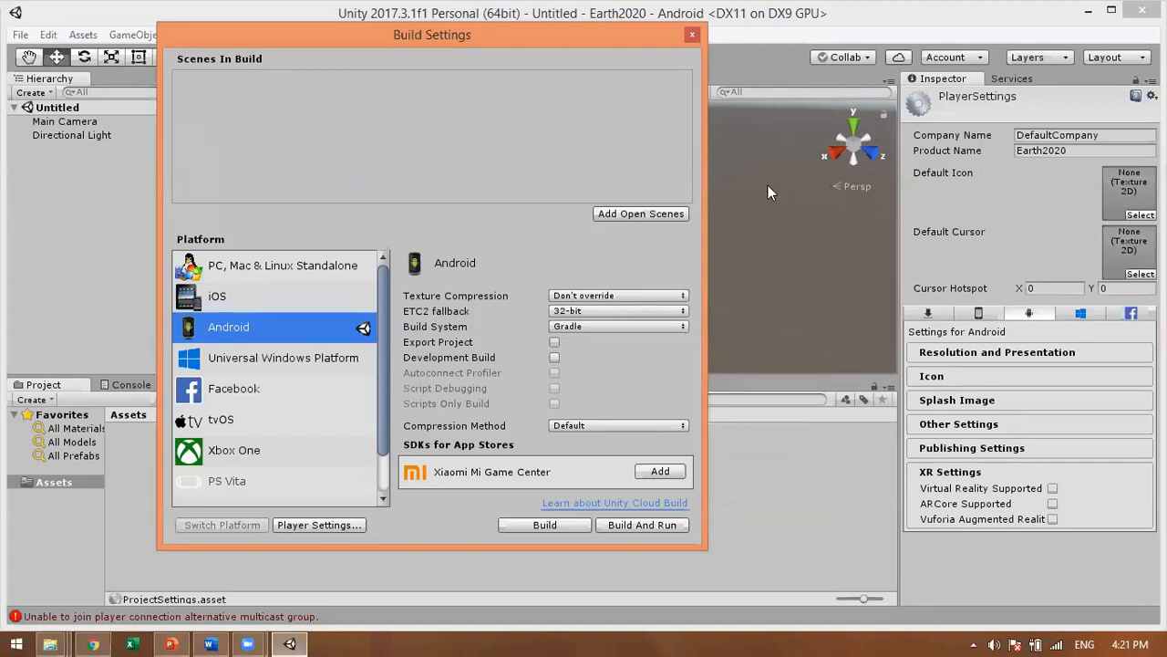
Step: Use Add Open Scenes and enter Earth as the scene file name in Assets
left_click(645, 214)
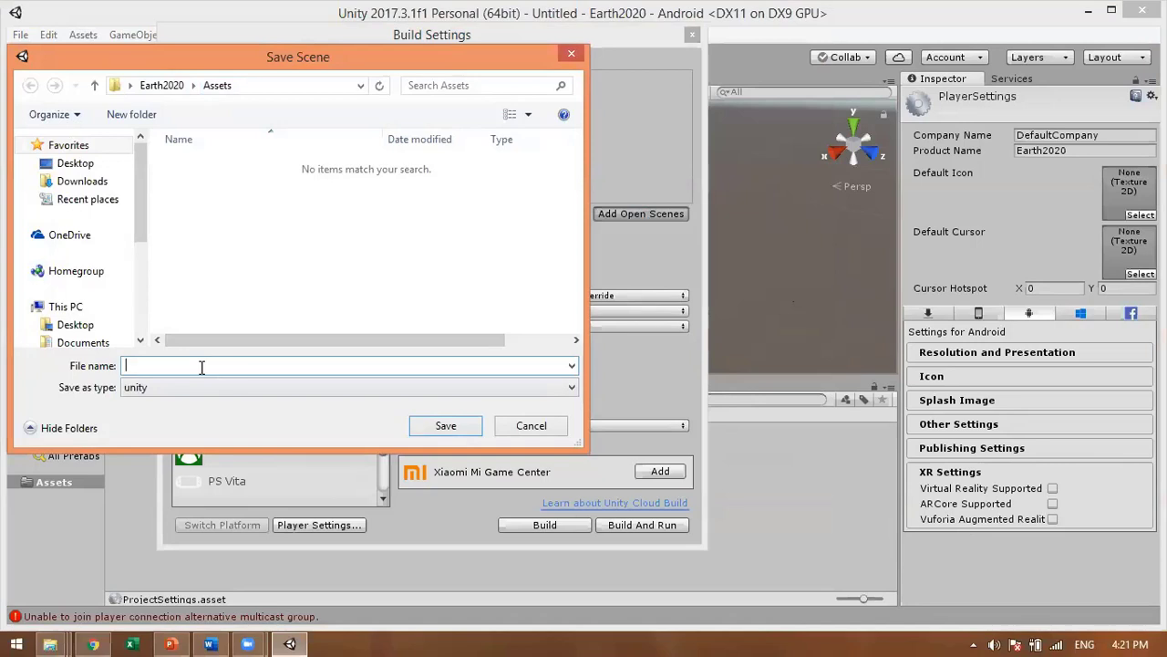
type("Earth")
Step: Save the Earth scene so it appears ticked at index 0 under Scenes In Build
left_click(442, 426)
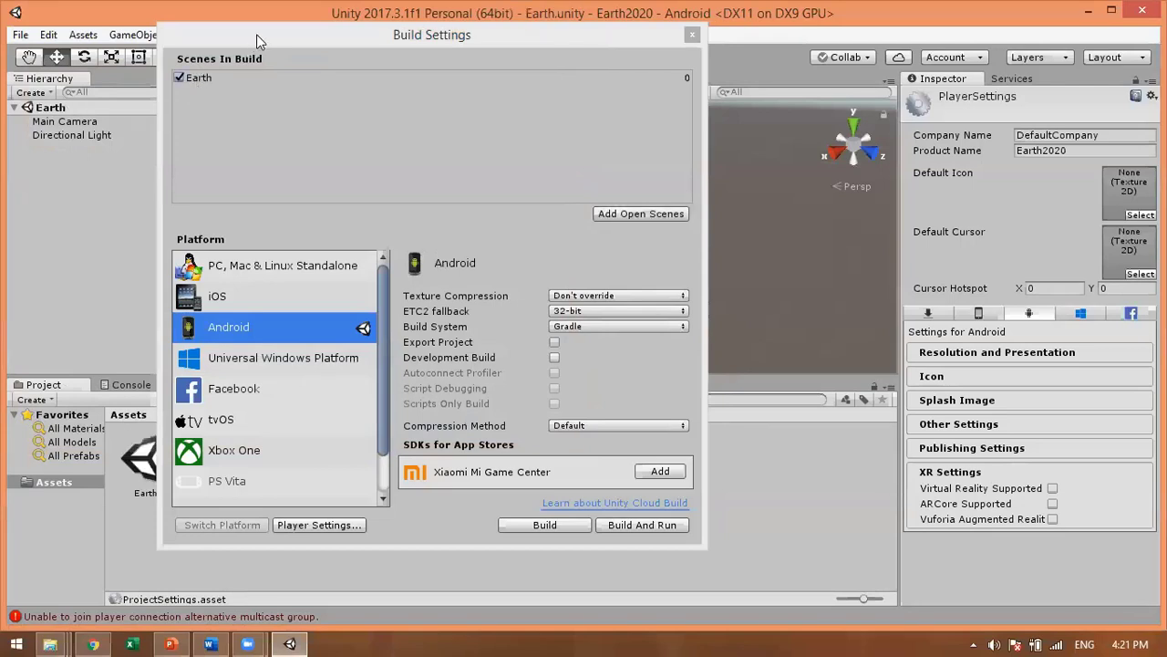
left_click_drag(256, 34, 345, 42)
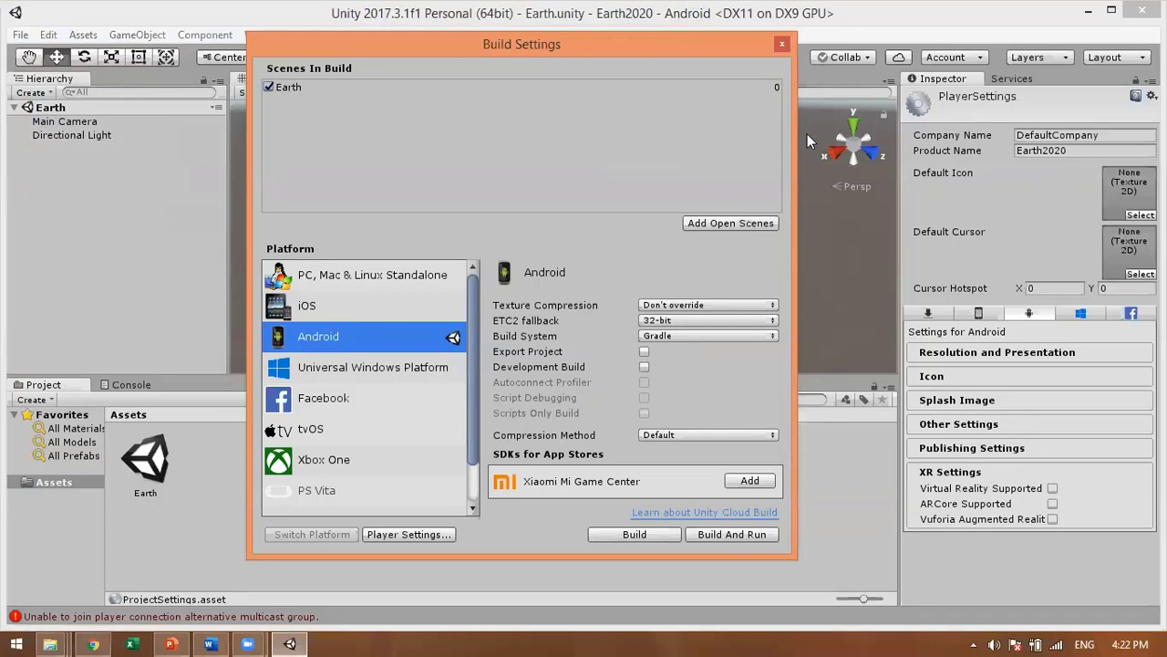
Step: Move the Build Settings window left and widen the Inspector so the player settings are readable
left_click_drag(663, 43, 534, 46)
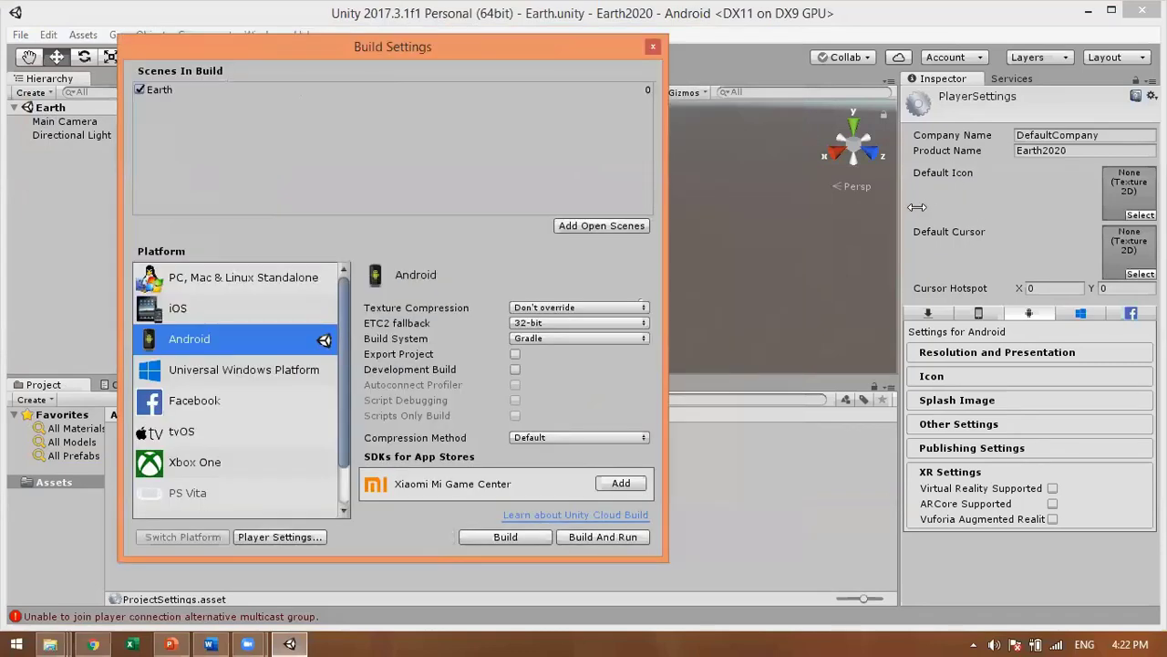
left_click_drag(897, 208, 797, 209)
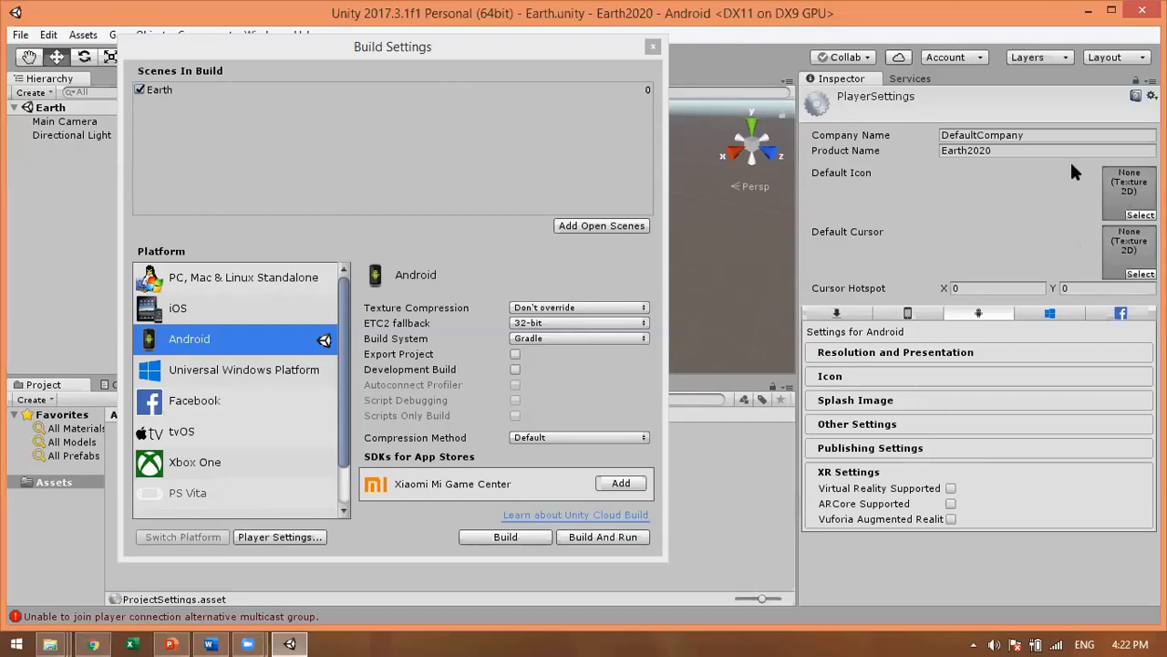
Step: Replace DefaultCompany with the developer's own name, then close and reopen Build Settings with Ctrl+Shift+B
left_click(967, 135)
type("pany")
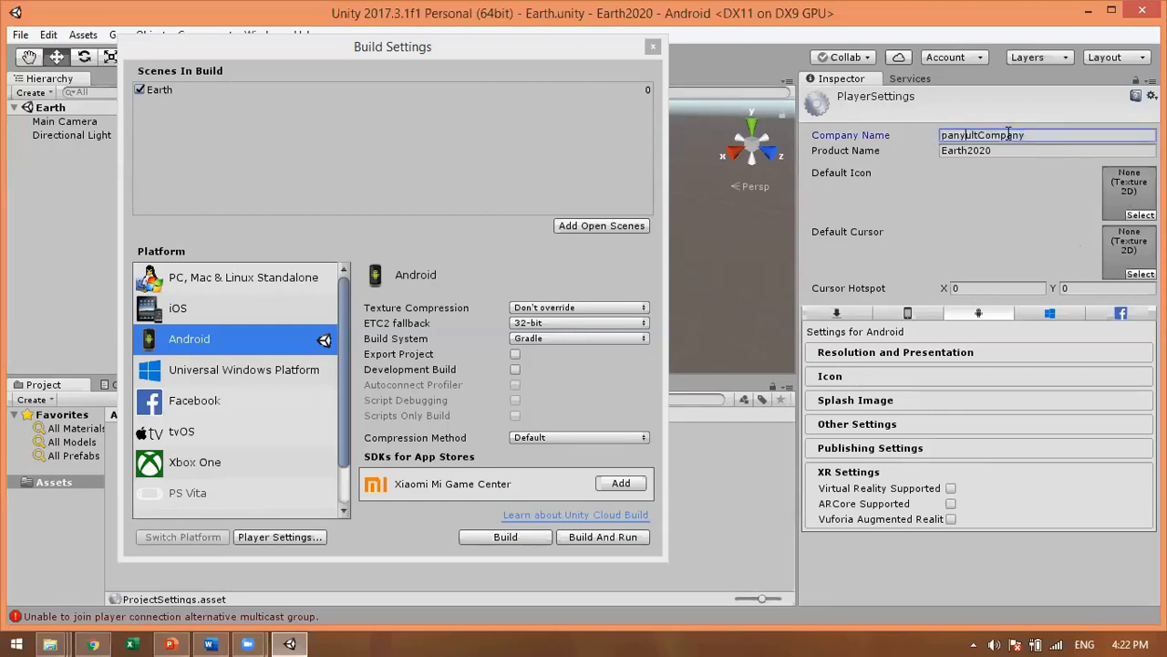
double_click(1008, 134)
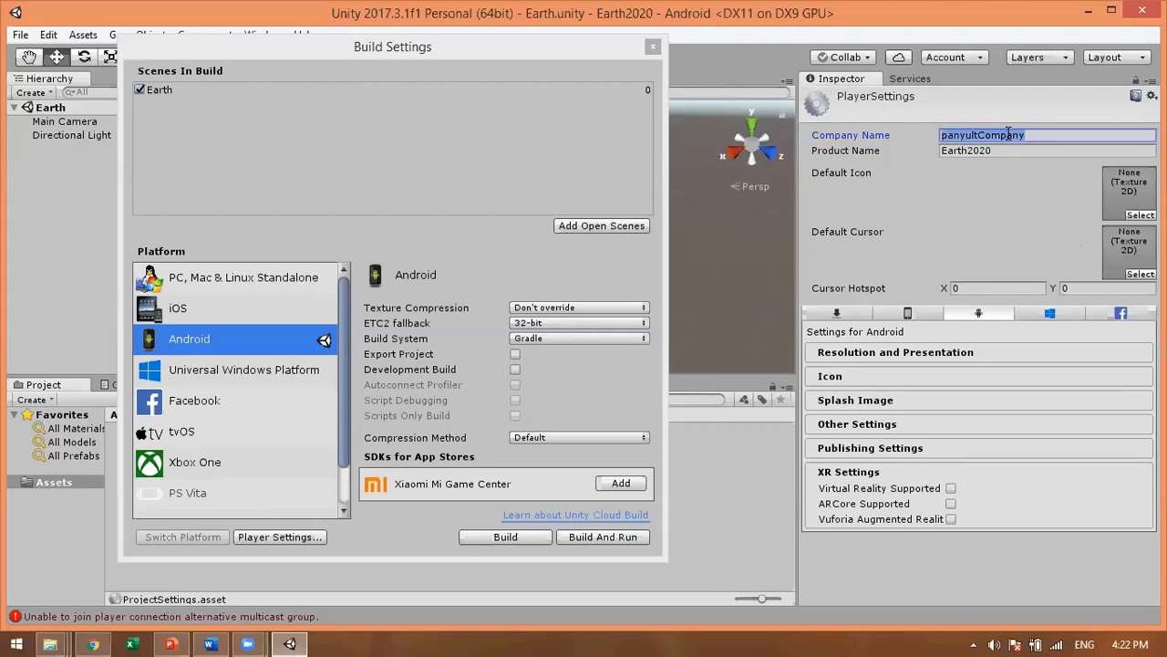
type("B")
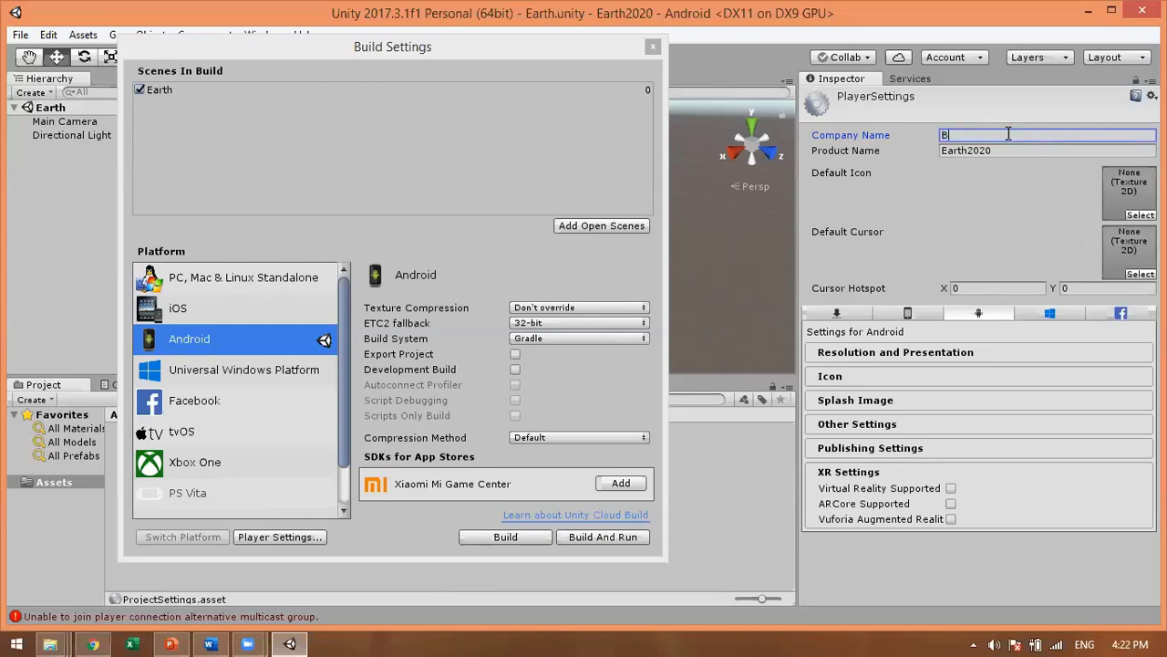
type("adr alaa")
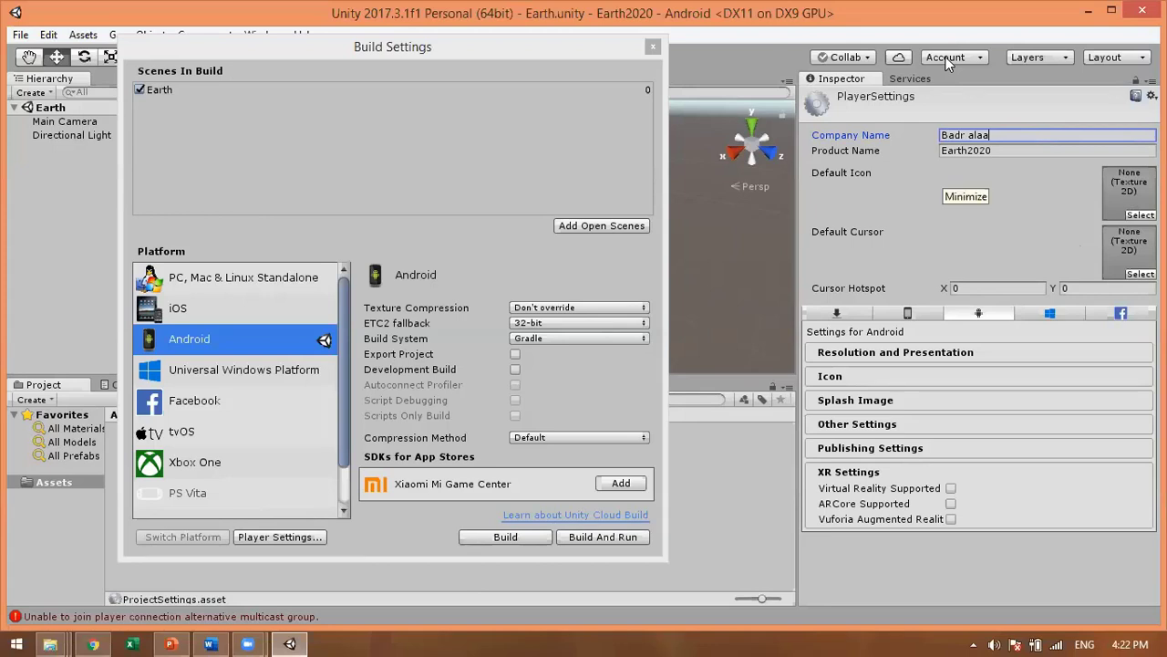
left_click(653, 45)
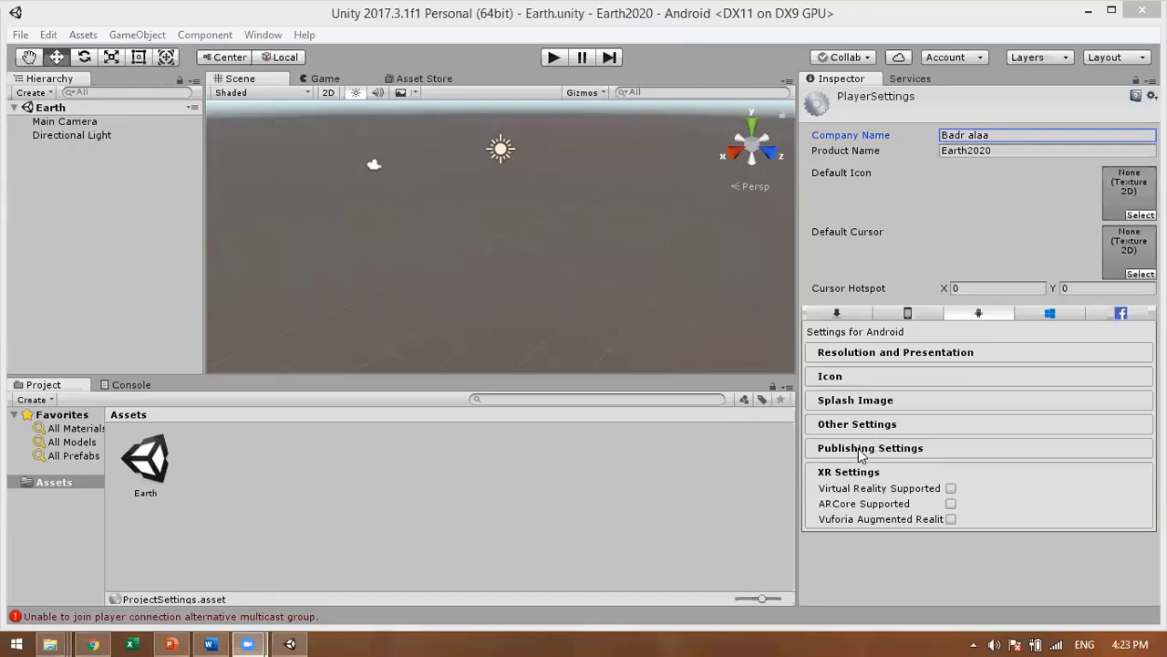
key("ctrl+shift+b")
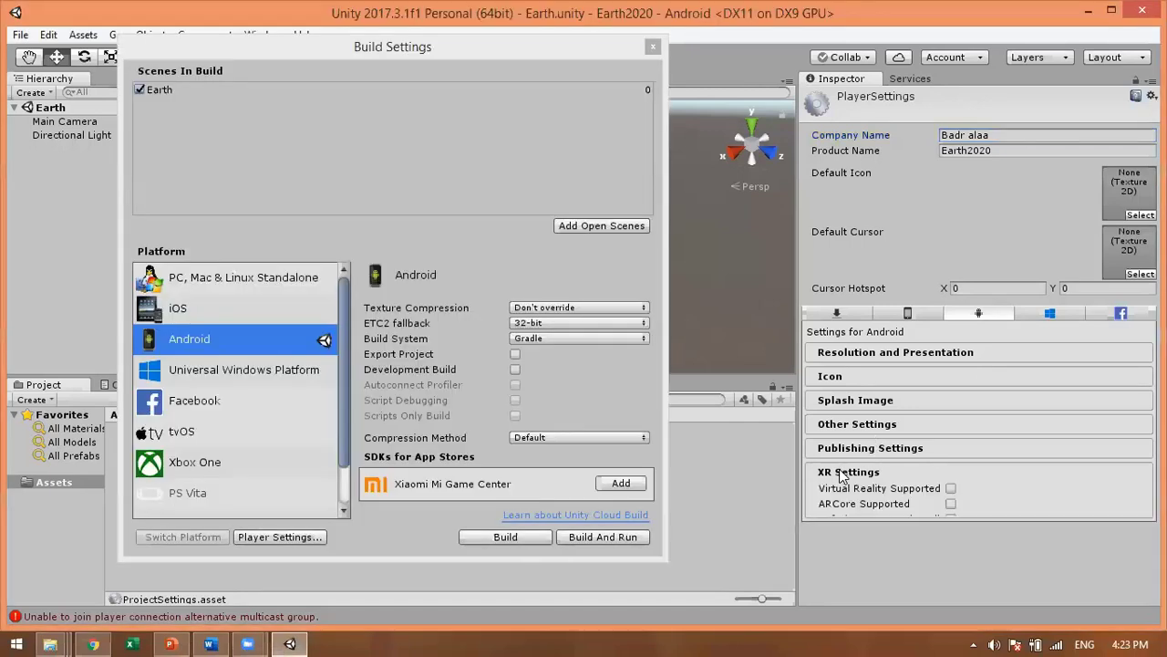
Step: Under XR Settings, tick Vuforia Augmented Reality Supported for Android
left_click(862, 473)
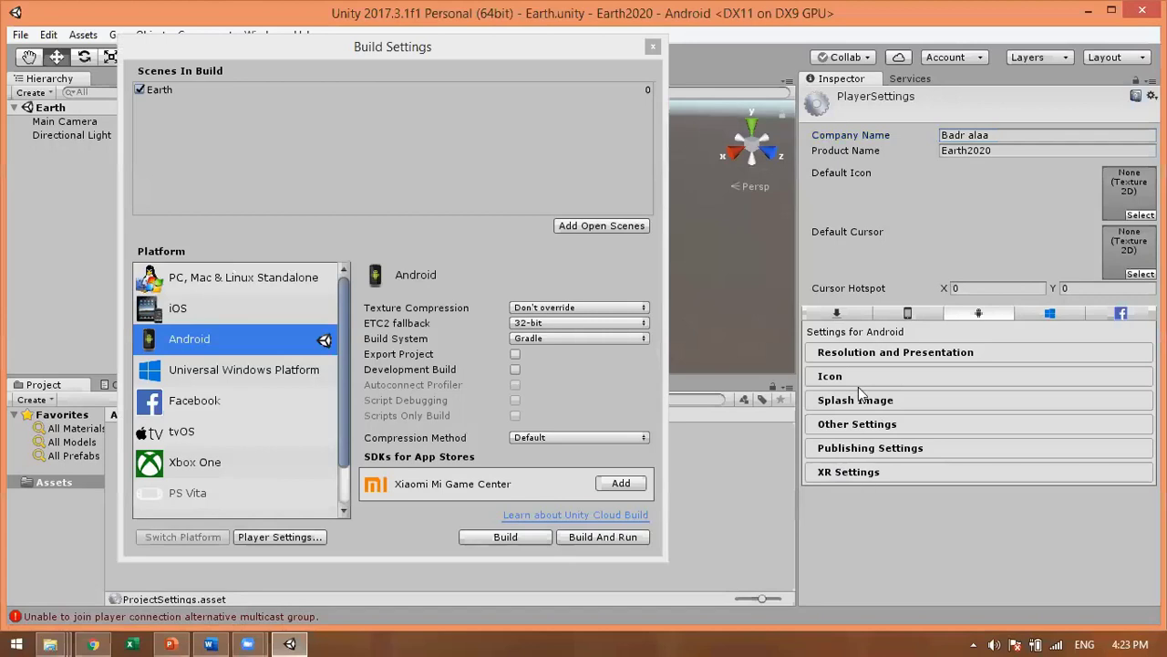
left_click(851, 475)
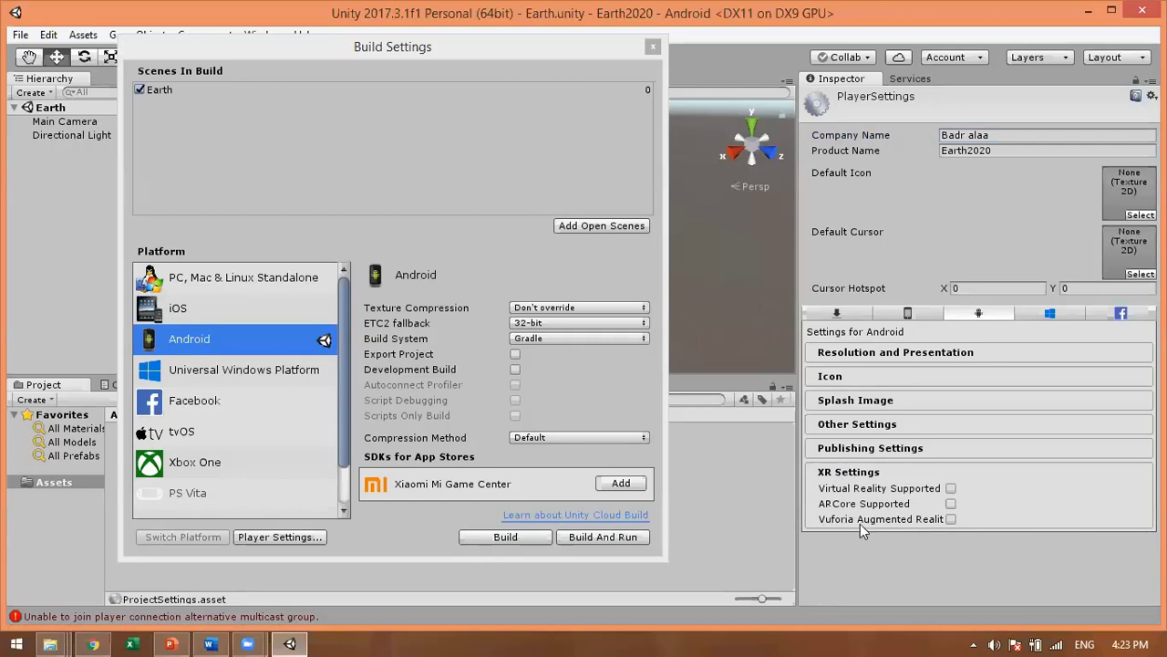
left_click(951, 518)
left_click(866, 450)
Step: In Other Settings' Configuration, untick Android TV Compatibility and Android Game
left_click(865, 423)
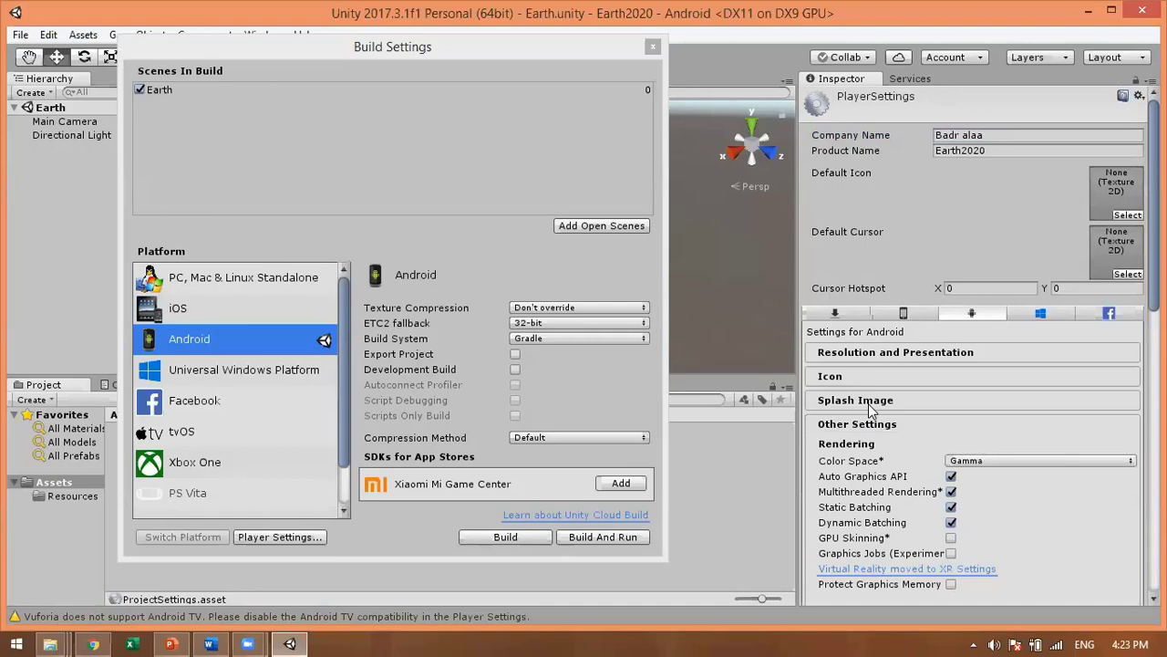
left_click(869, 403)
scroll(870, 375, "down", 5)
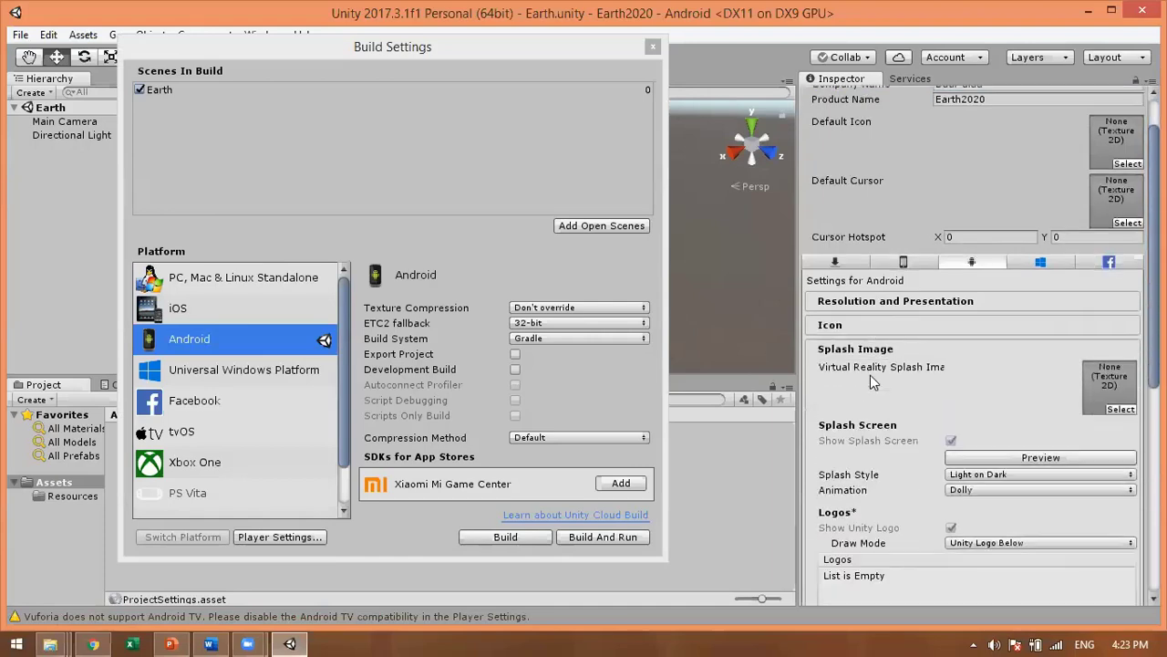
scroll(890, 501, "down", 3)
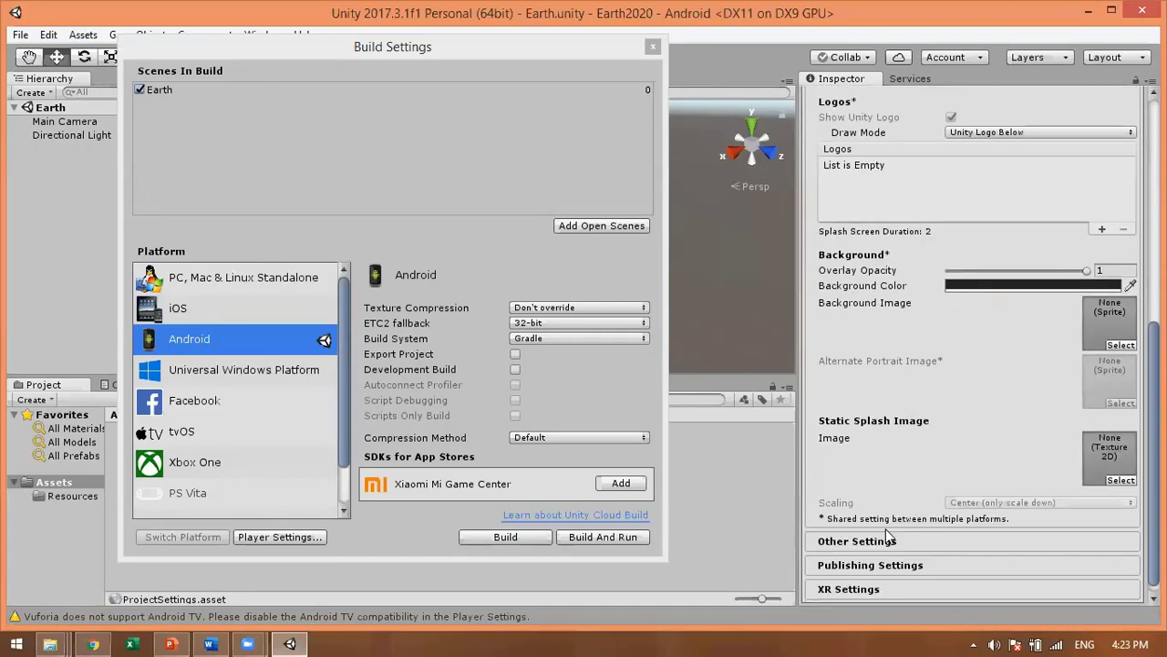
left_click(871, 523)
scroll(885, 536, "down", 5)
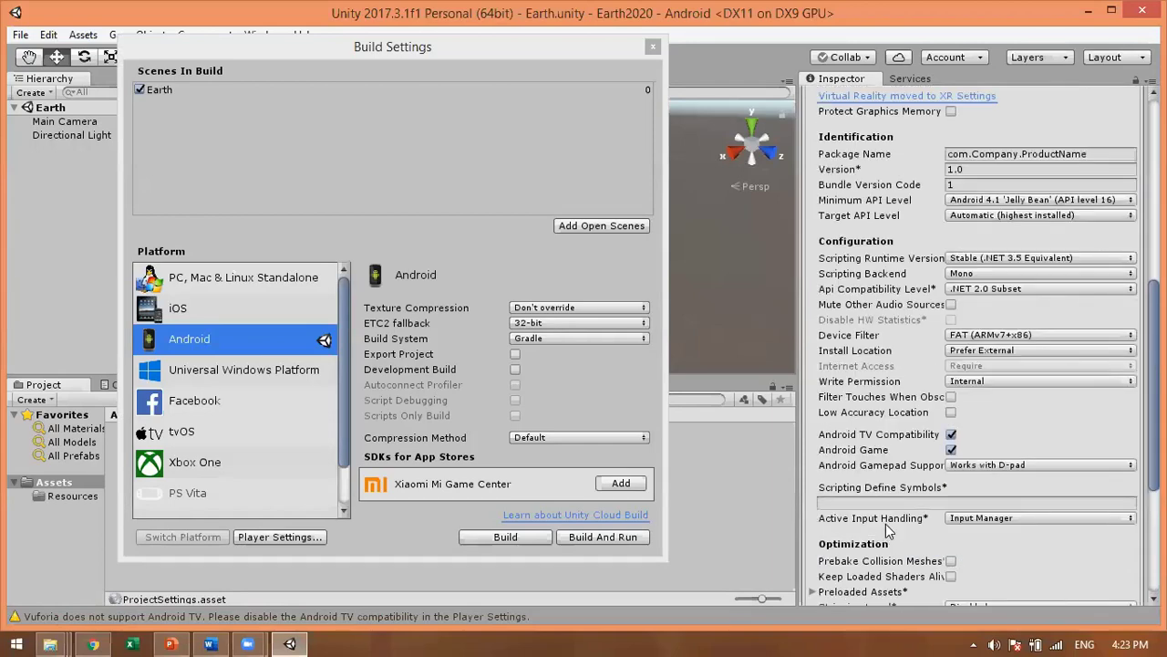
scroll(889, 526, "up", 2)
scroll(892, 526, "up", 8)
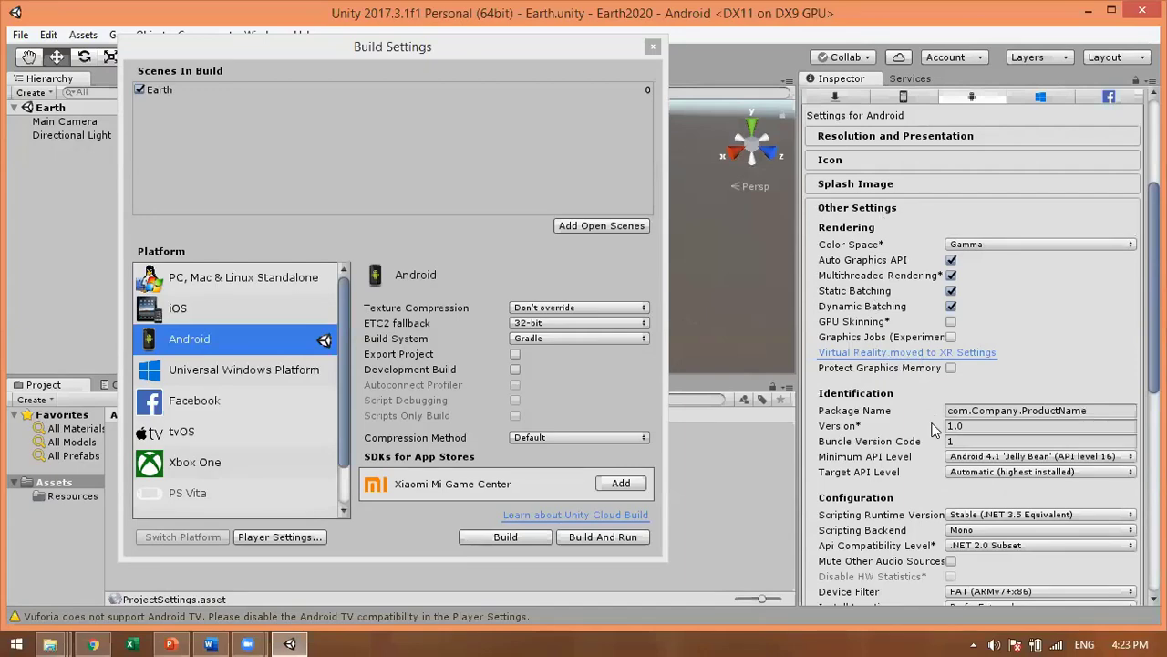
scroll(932, 429, "down", 5)
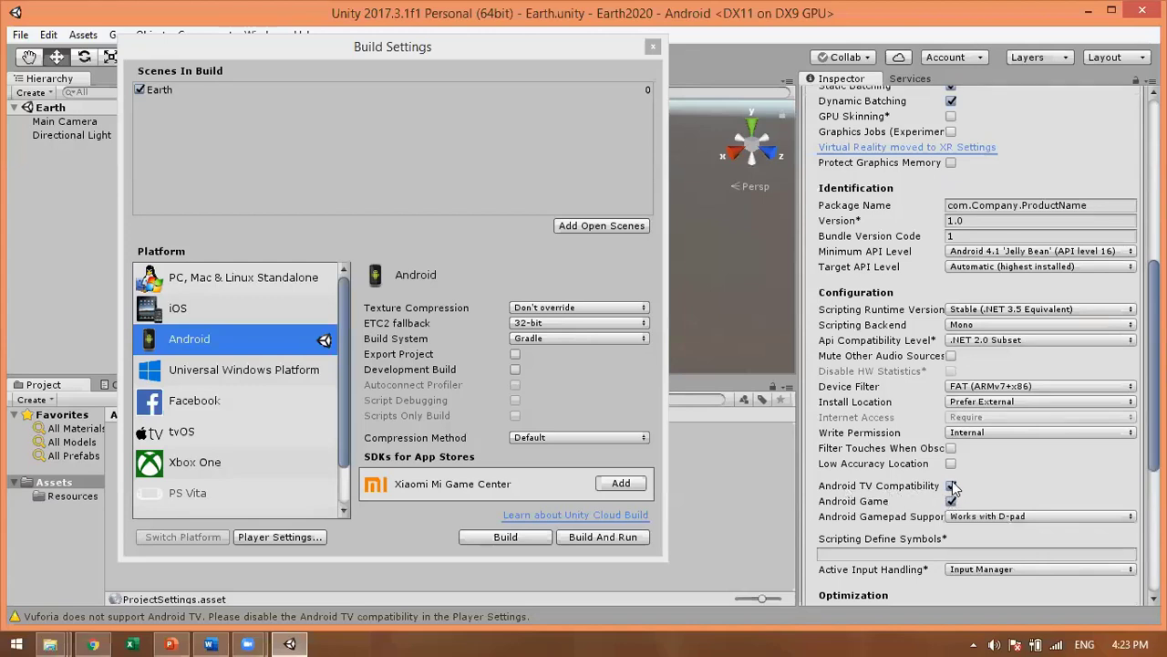
left_click(950, 485)
left_click(950, 501)
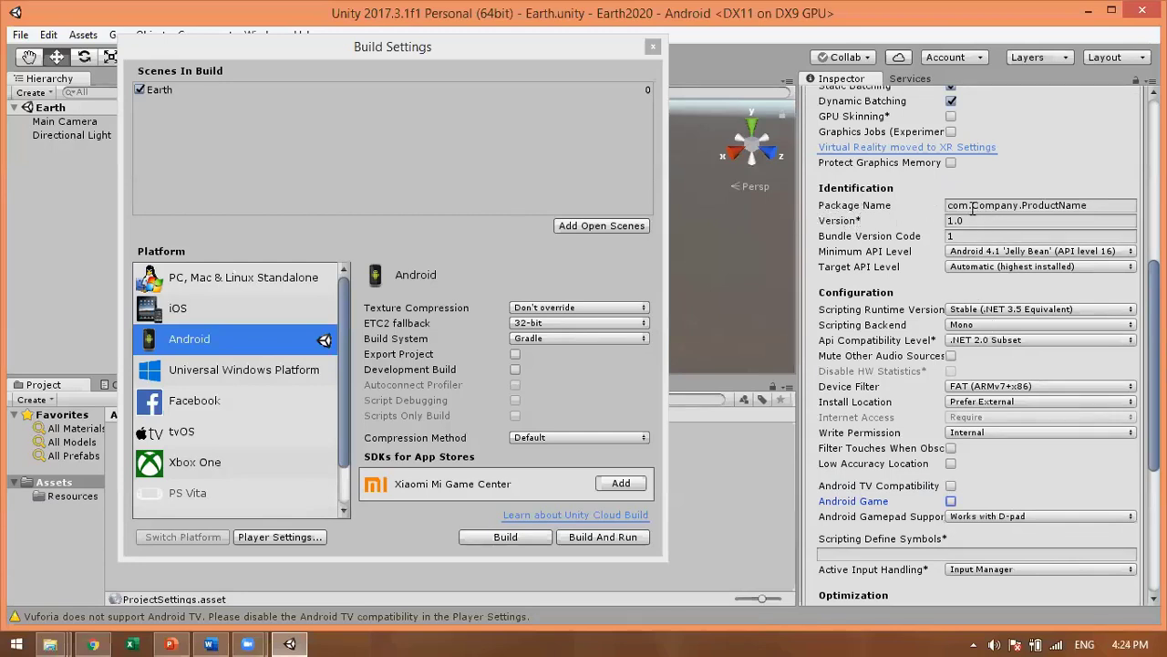
Step: Change the package name from com.Company.ProductName to com.<developer's name>.Earth2020
left_click(966, 205)
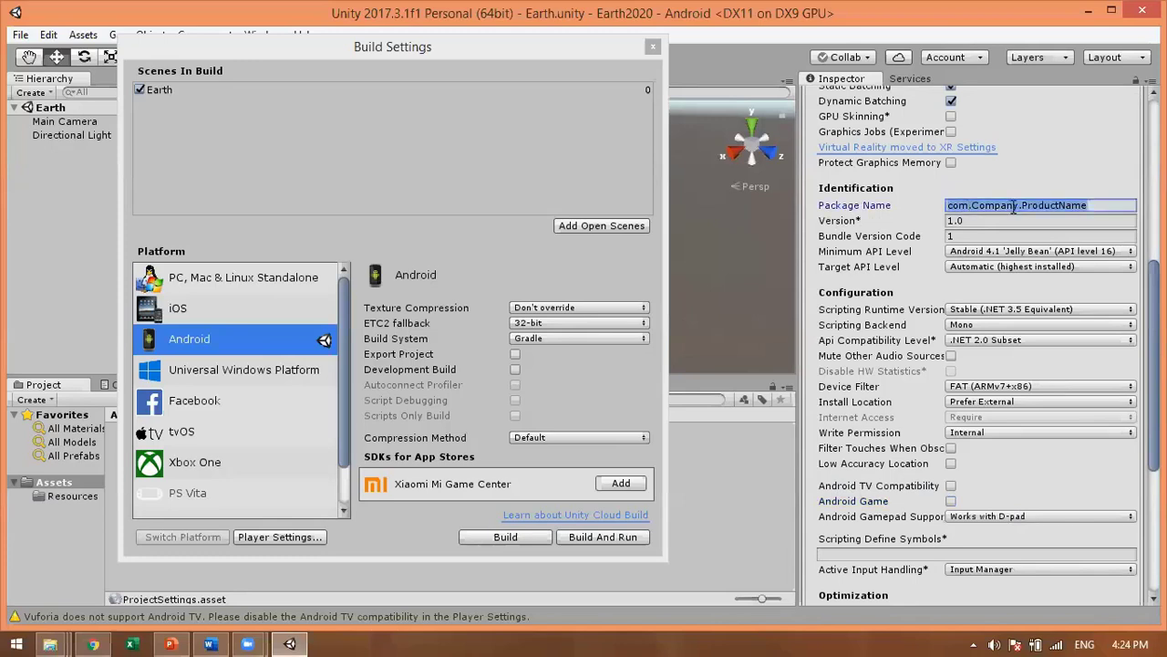
left_click(1017, 206)
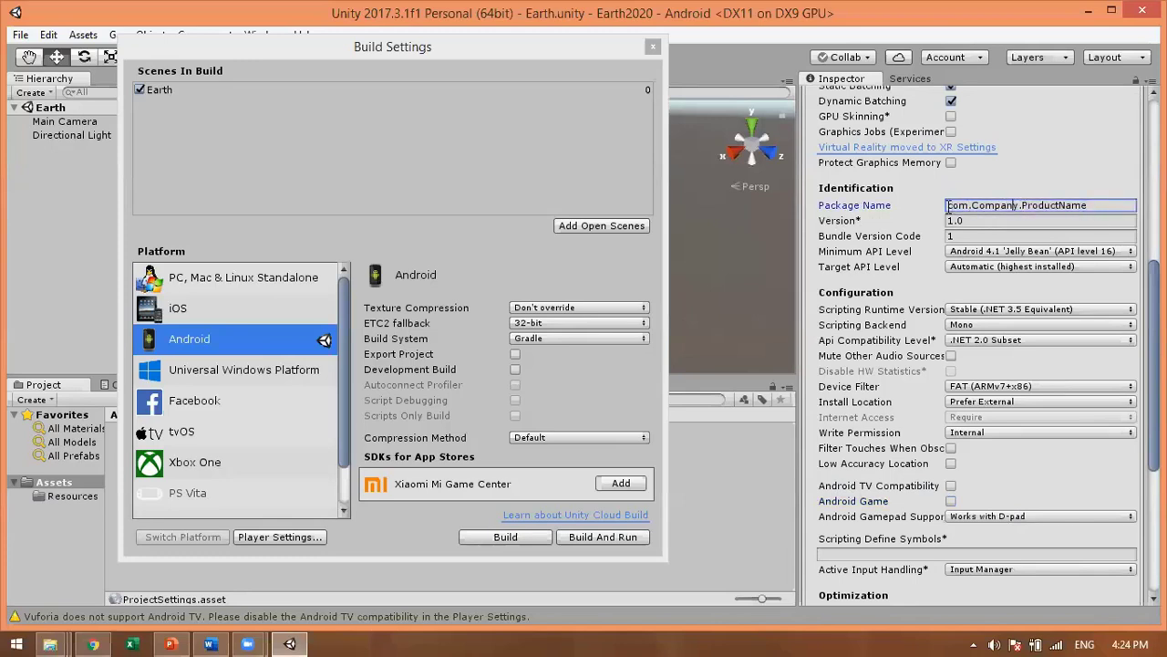
left_click_drag(949, 205, 1085, 208)
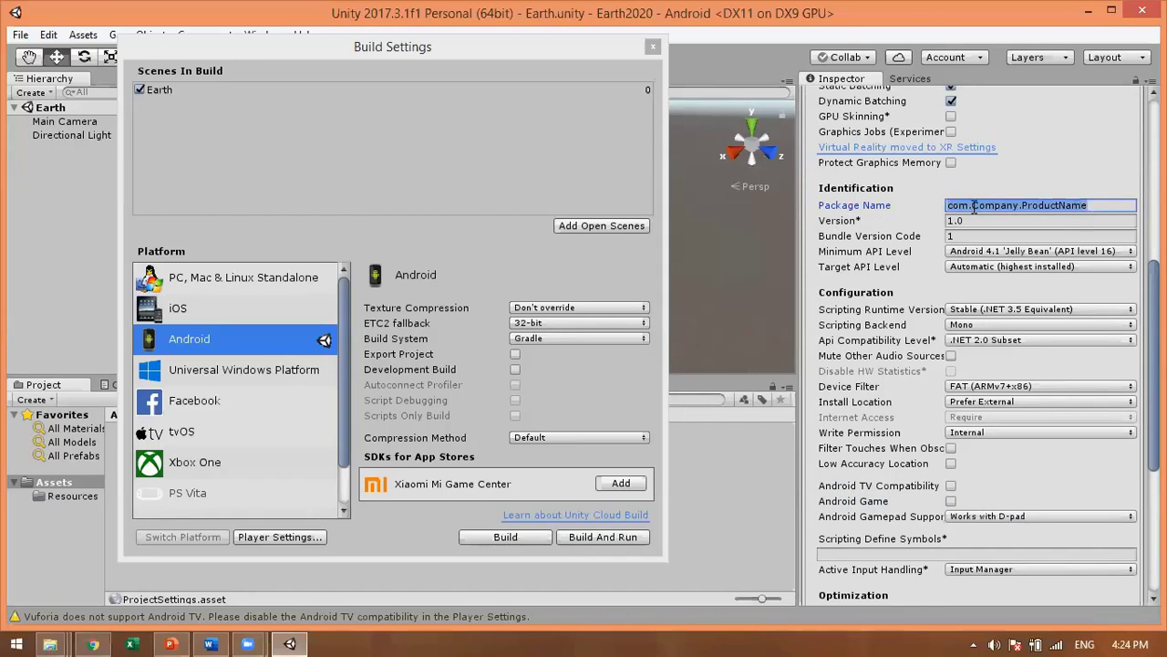
left_click_drag(974, 206, 1018, 209)
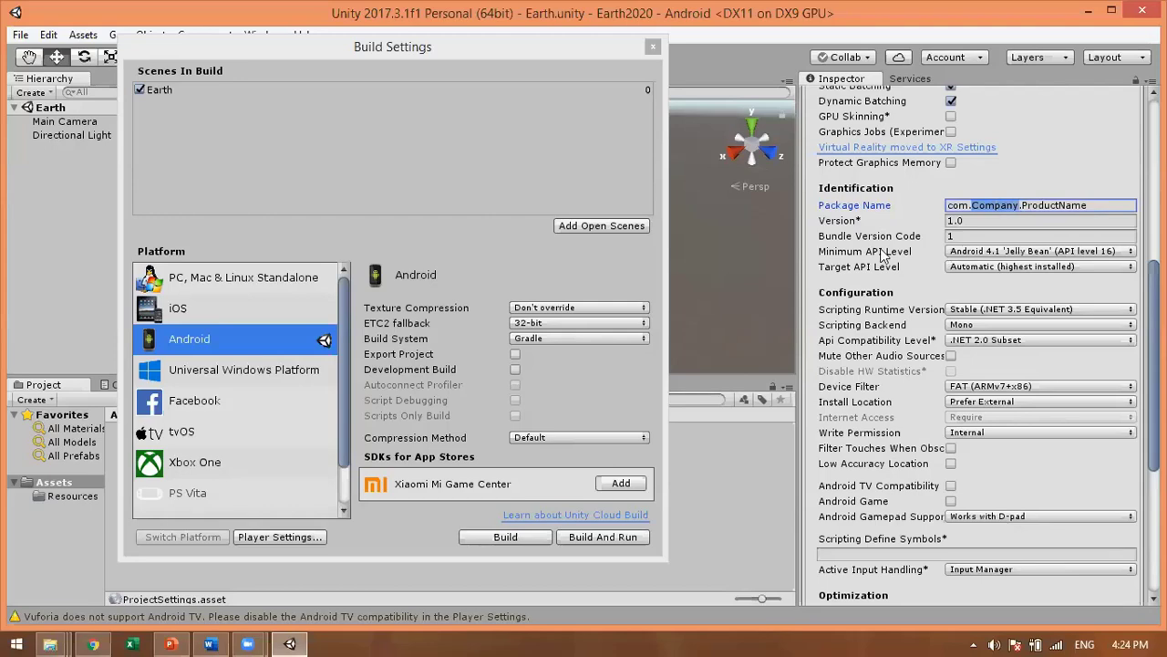
scroll(857, 298, "up", 3)
scroll(857, 298, "up", 9)
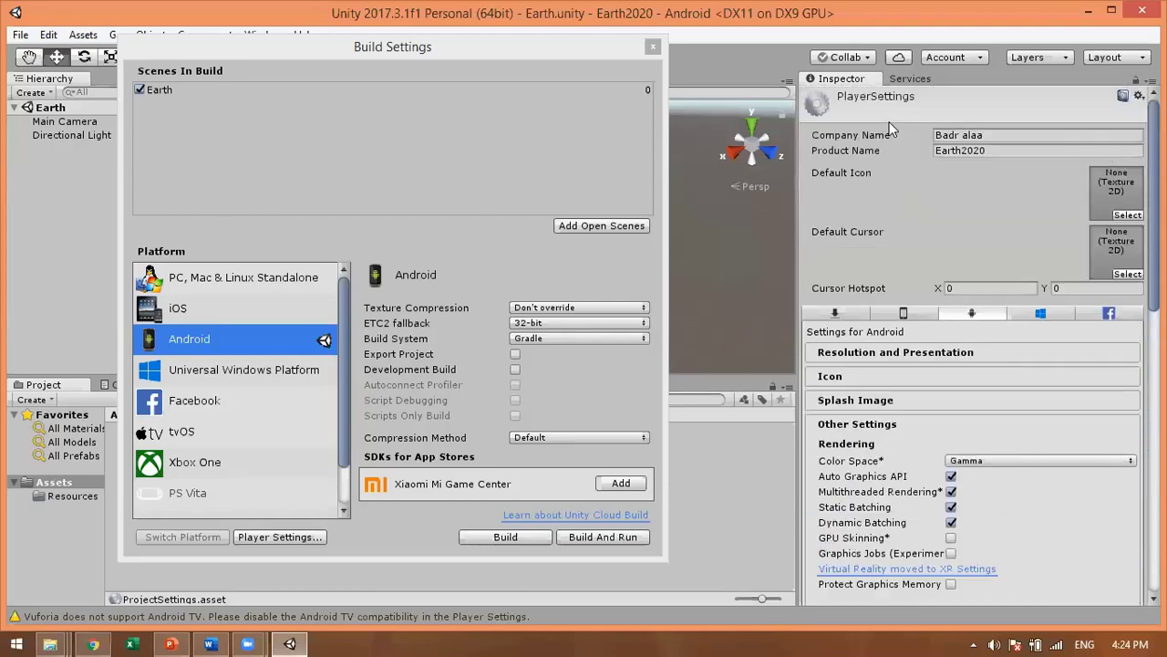
scroll(941, 186, "down", 4)
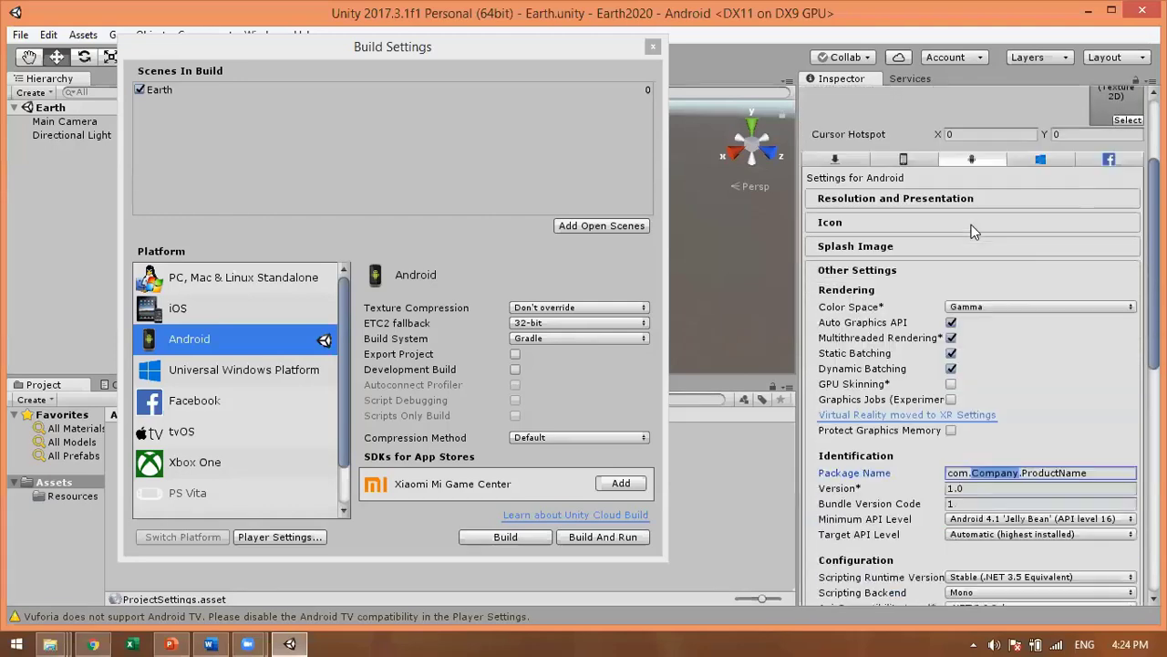
type("badr")
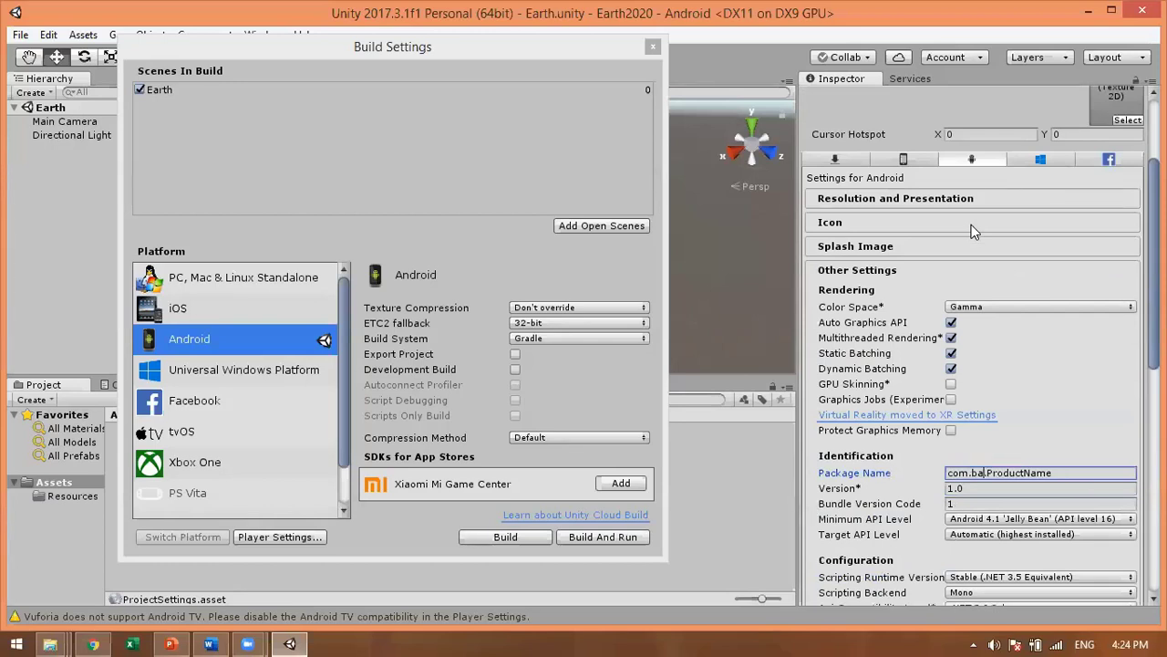
type(" alaa")
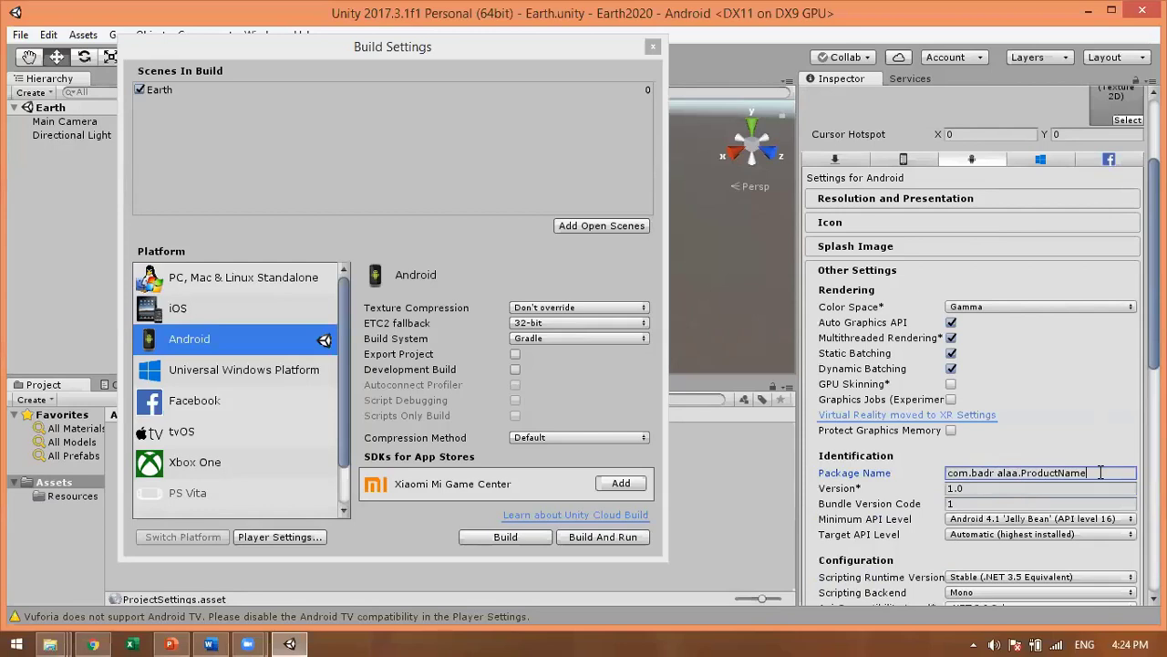
key("BackSpace")
key("BackSpace")
key("BackSpace")
key("BackSpace")
key("BackSpace")
key("BackSpace")
key("BackSpace")
key("BackSpace")
key("BackSpace")
key("BackSpace")
key("BackSpace")
type("Earth2020")
scroll(989, 431, "up", 3)
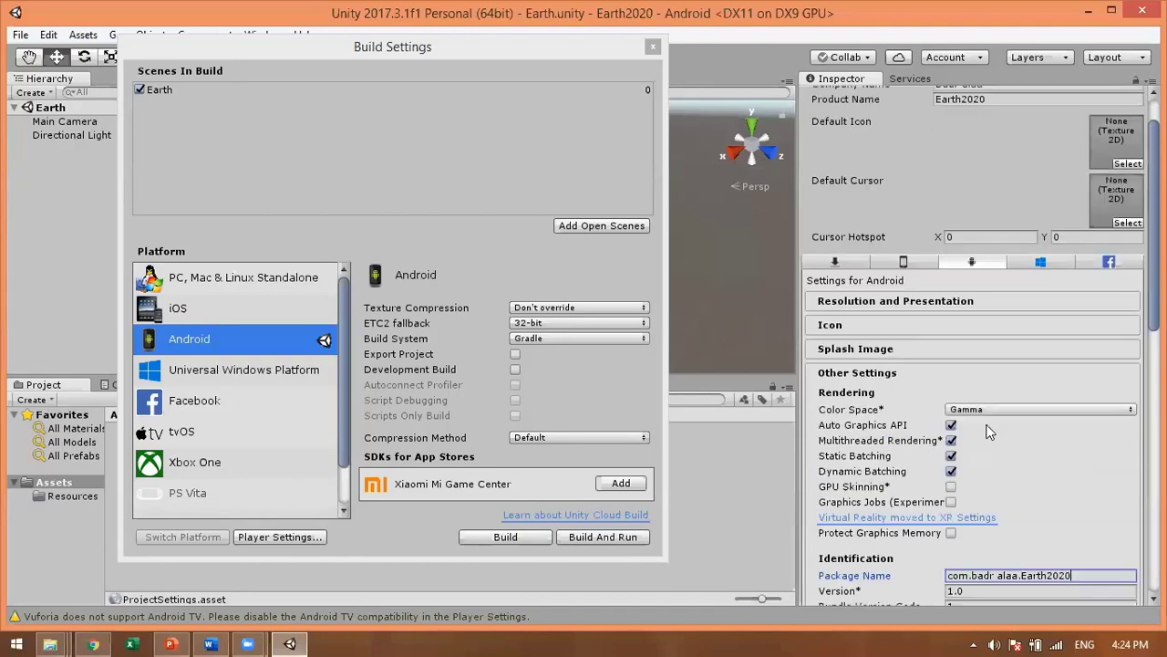
scroll(950, 230, "up", 2)
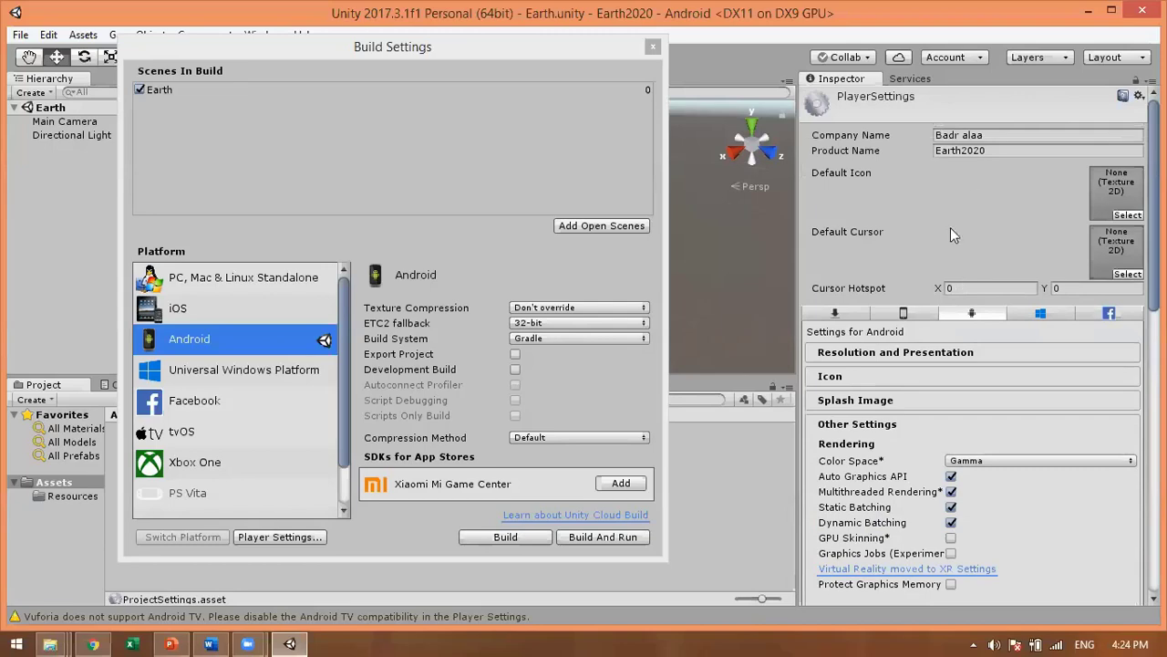
left_click(964, 148)
left_click(956, 150)
scroll(1036, 489, "down", 6)
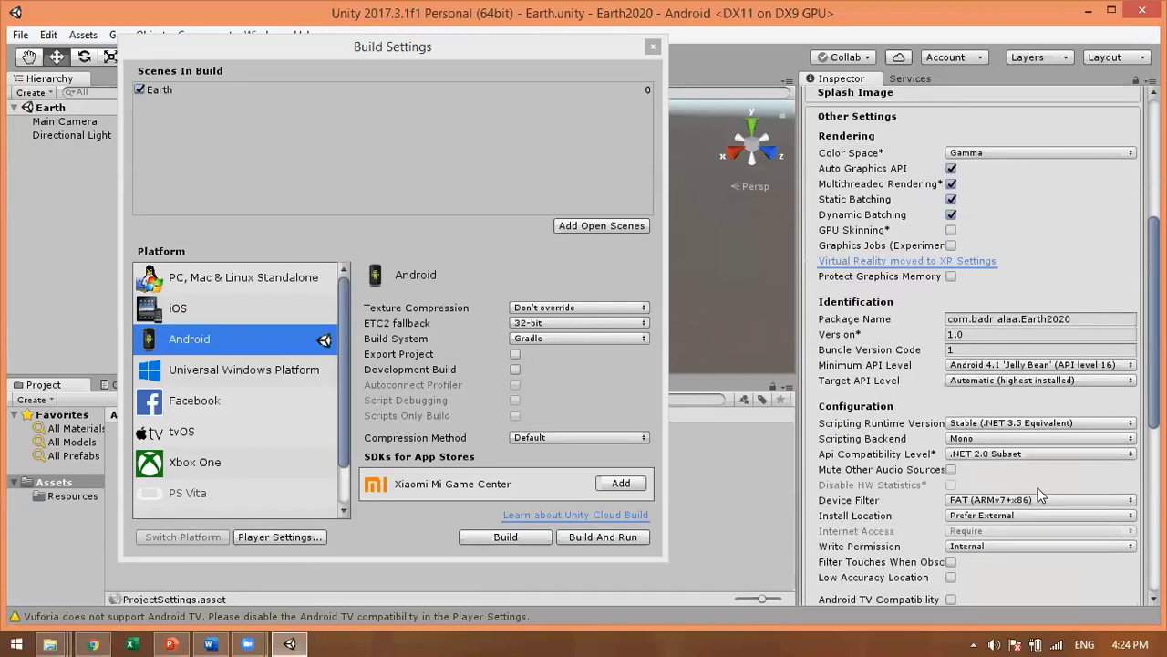
scroll(1037, 477, "down", 2)
scroll(998, 366, "down", 4)
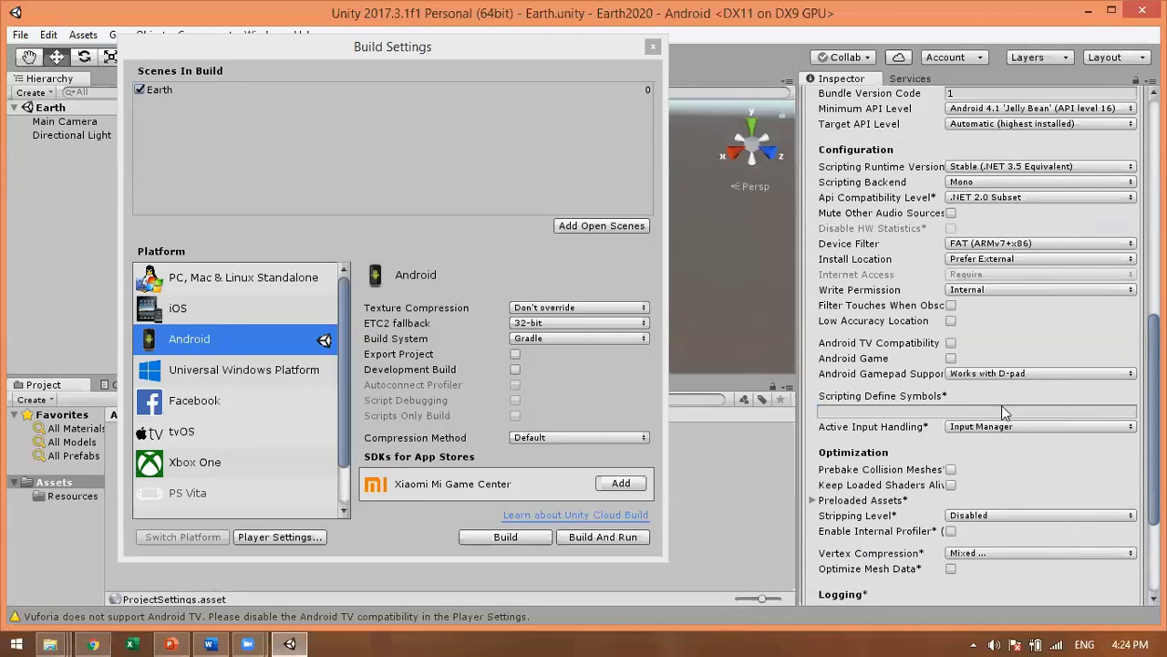
scroll(1001, 413, "up", 1)
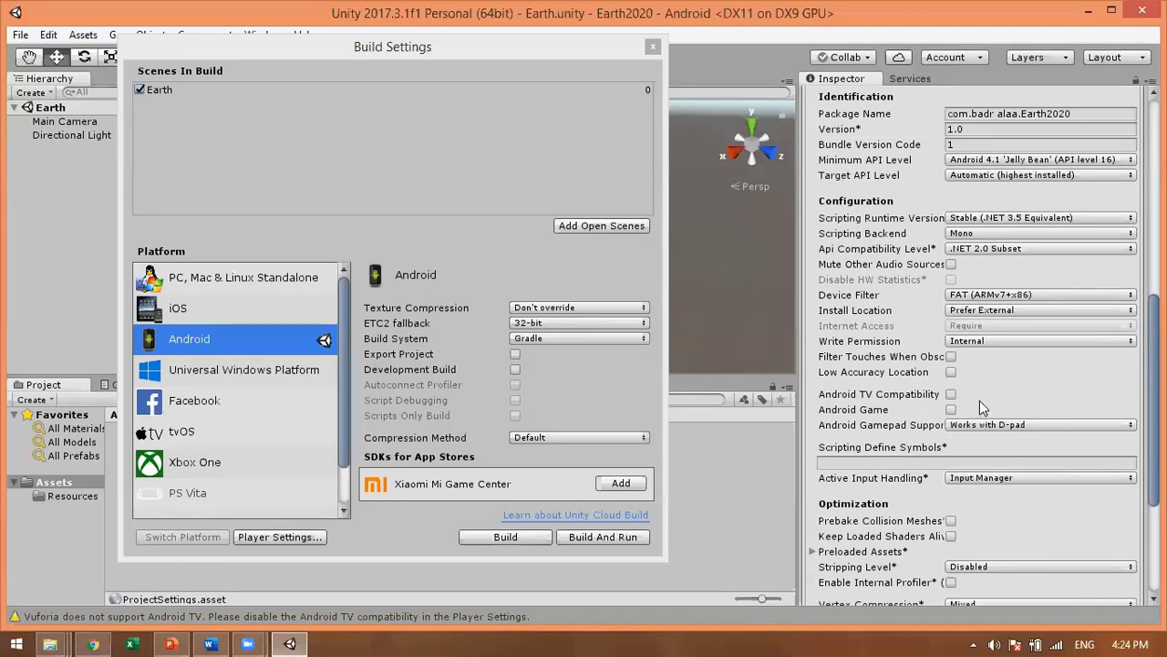
scroll(979, 401, "up", 2)
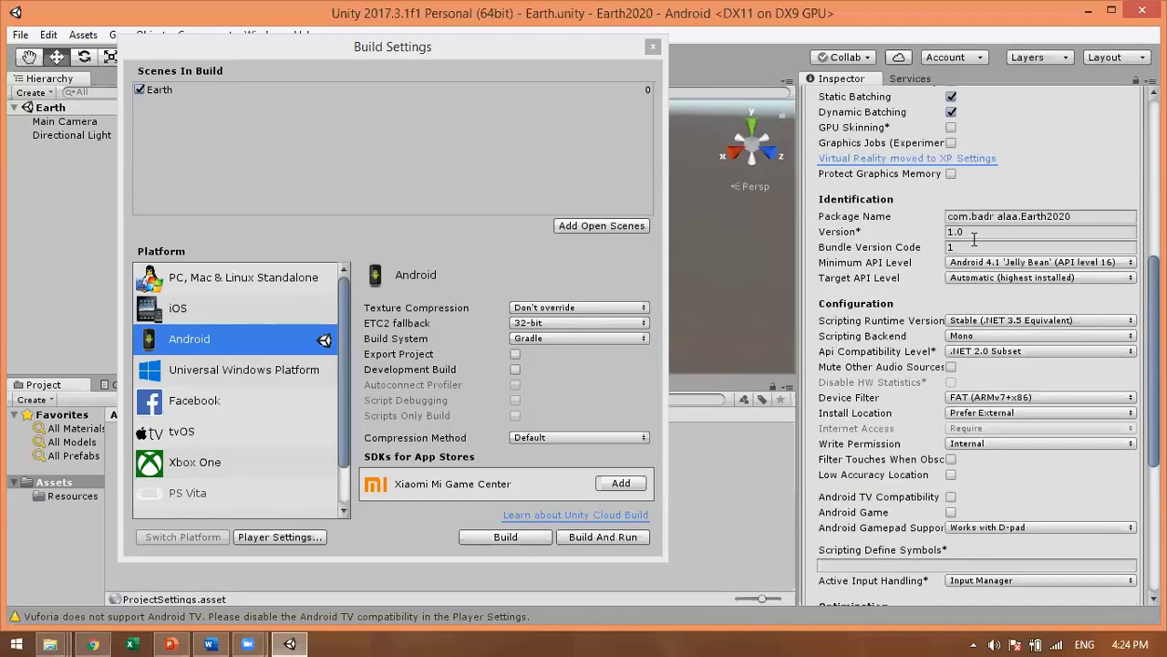
left_click(1030, 263)
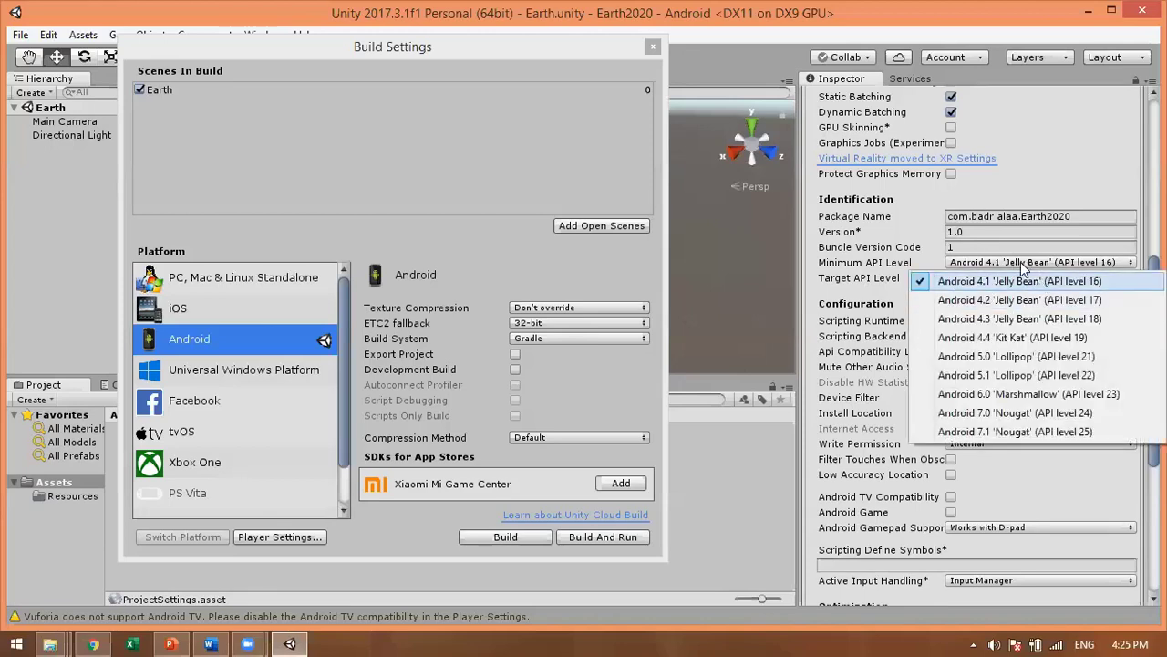
left_click(923, 262)
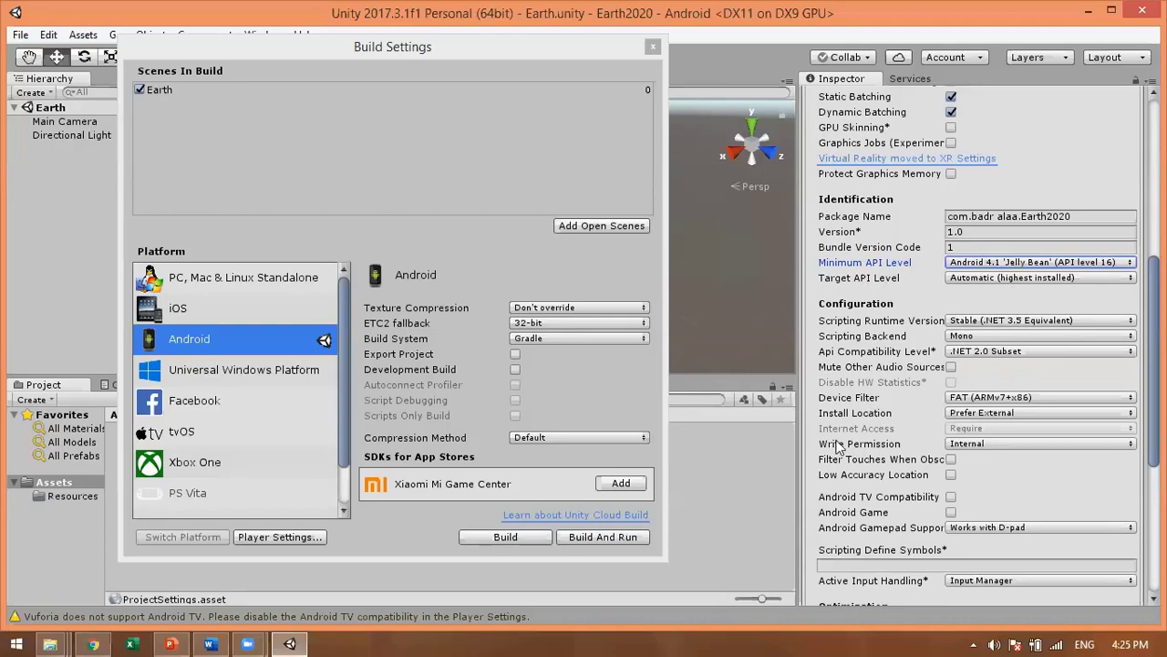
scroll(848, 440, "down", 5)
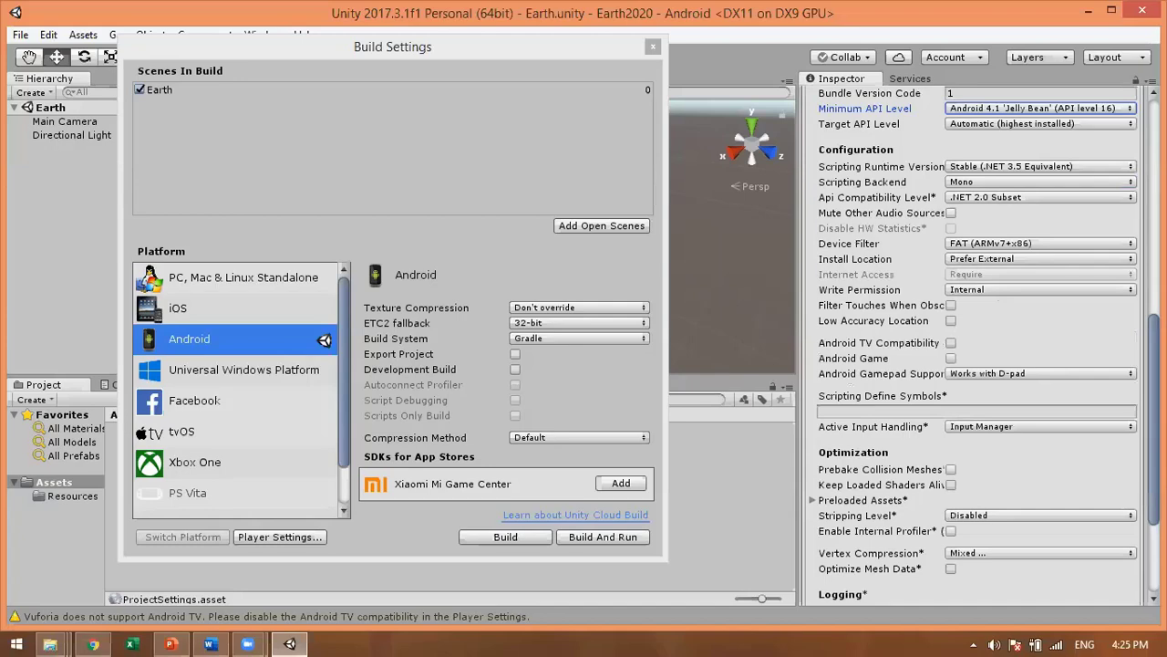
scroll(976, 347, "down", 5)
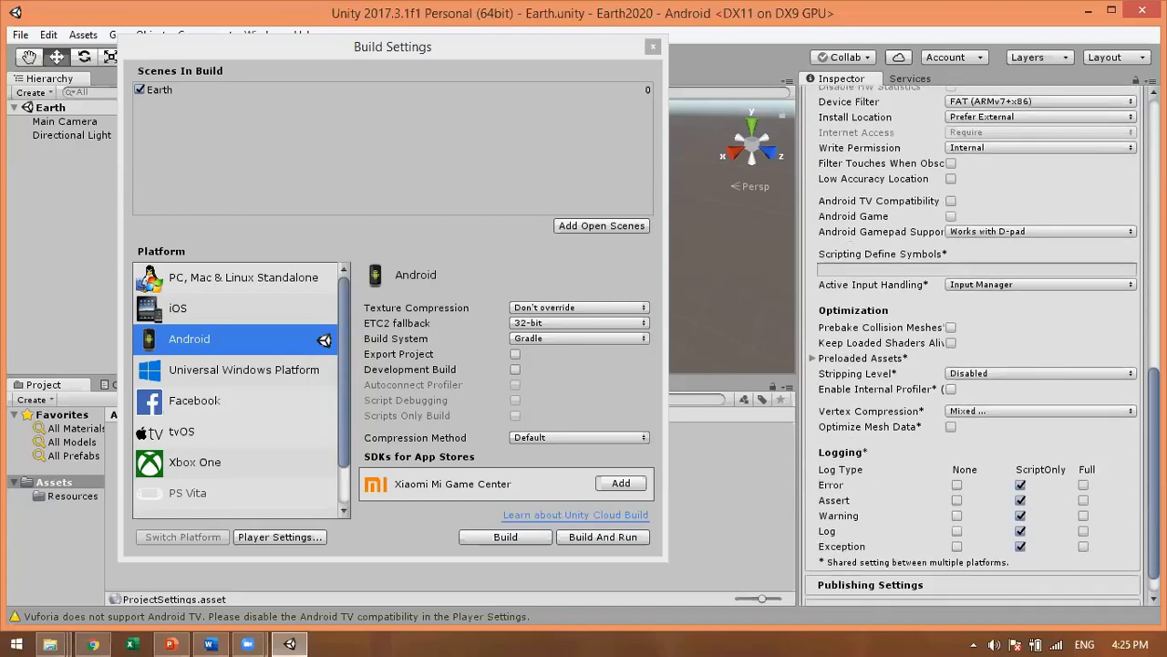
scroll(976, 347, "up", 15)
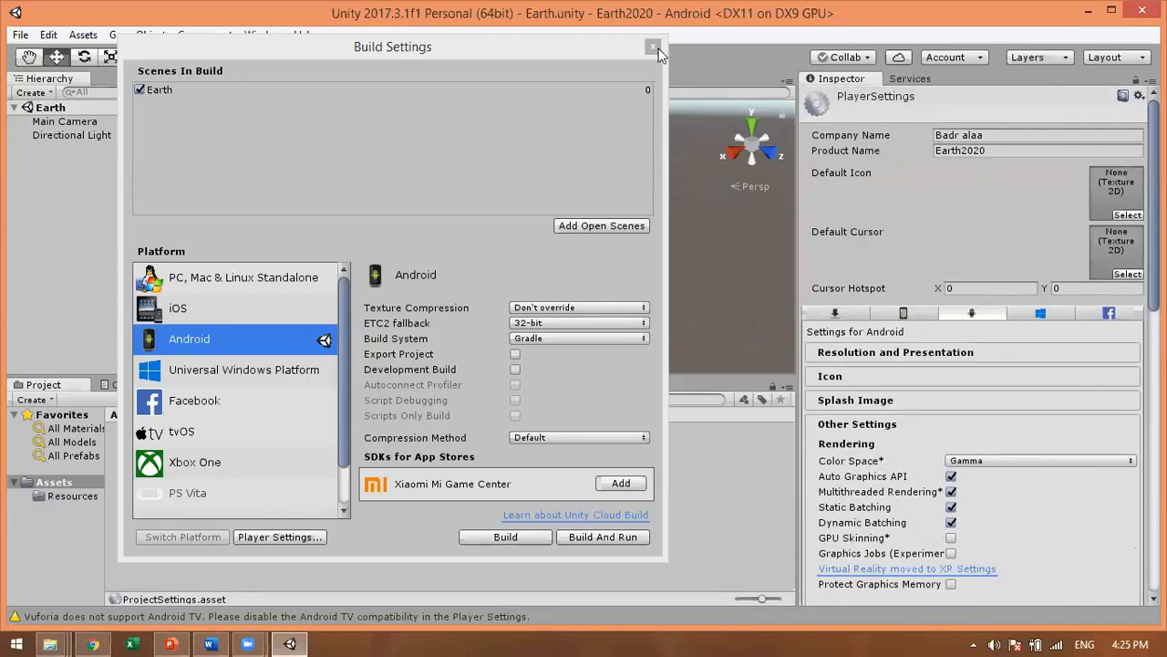
Step: Close the Build Settings window
left_click(653, 46)
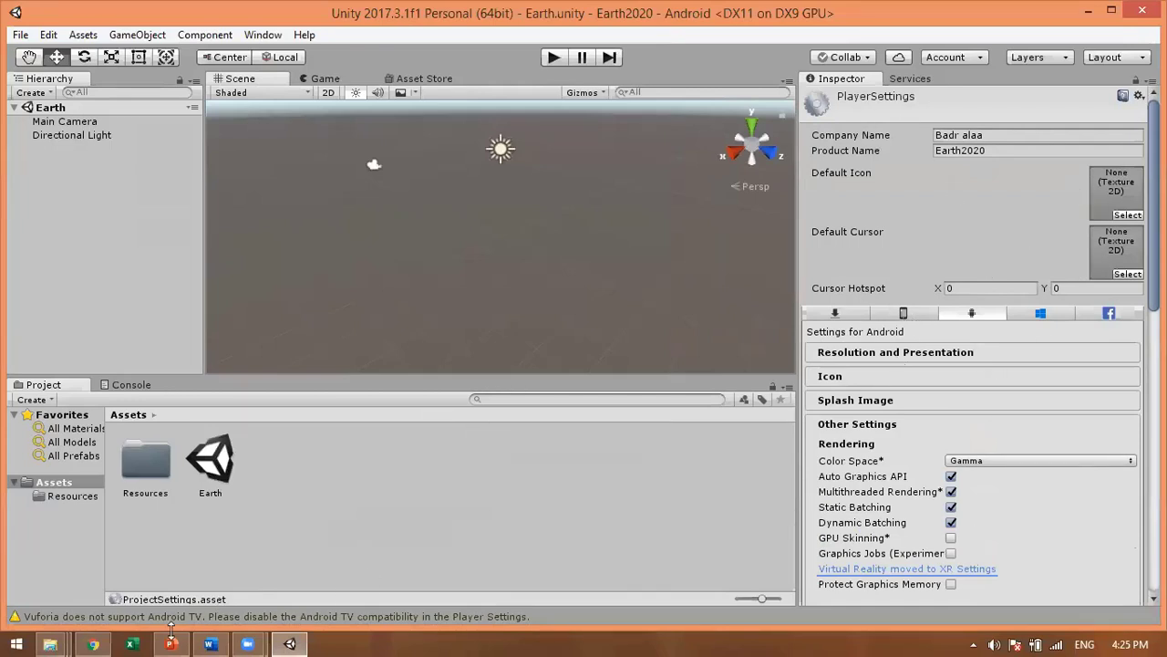
Step: Drag the logo Ets image from the Work Shop folder into Unity's Assets panel
mouse_move(52, 641)
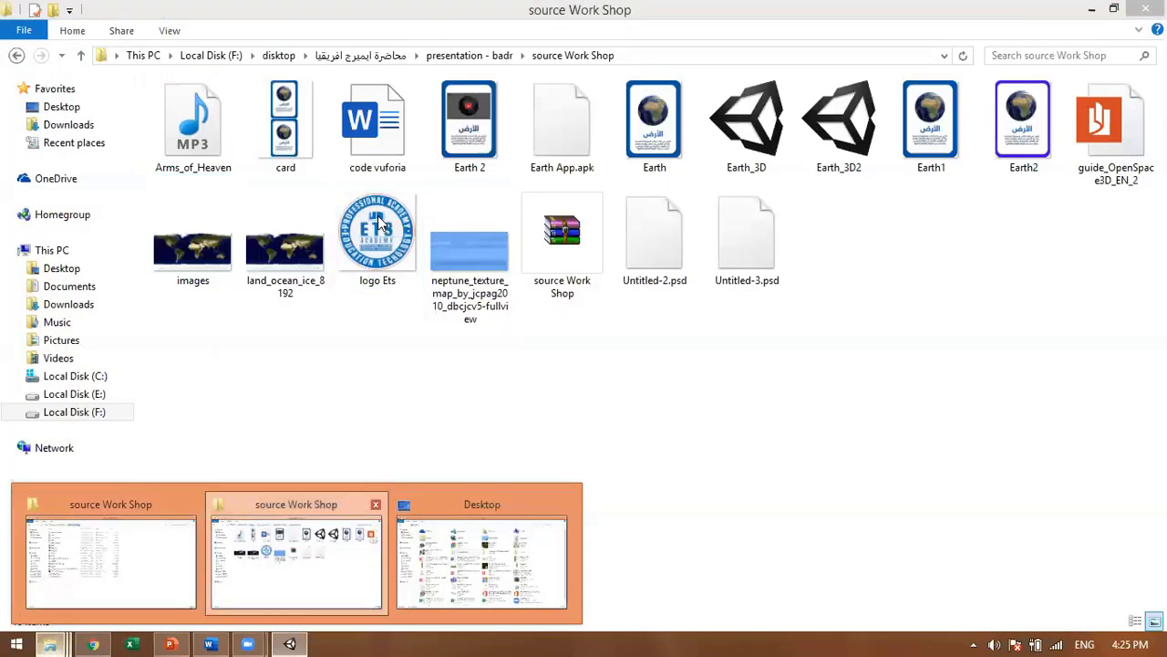
left_click(274, 561)
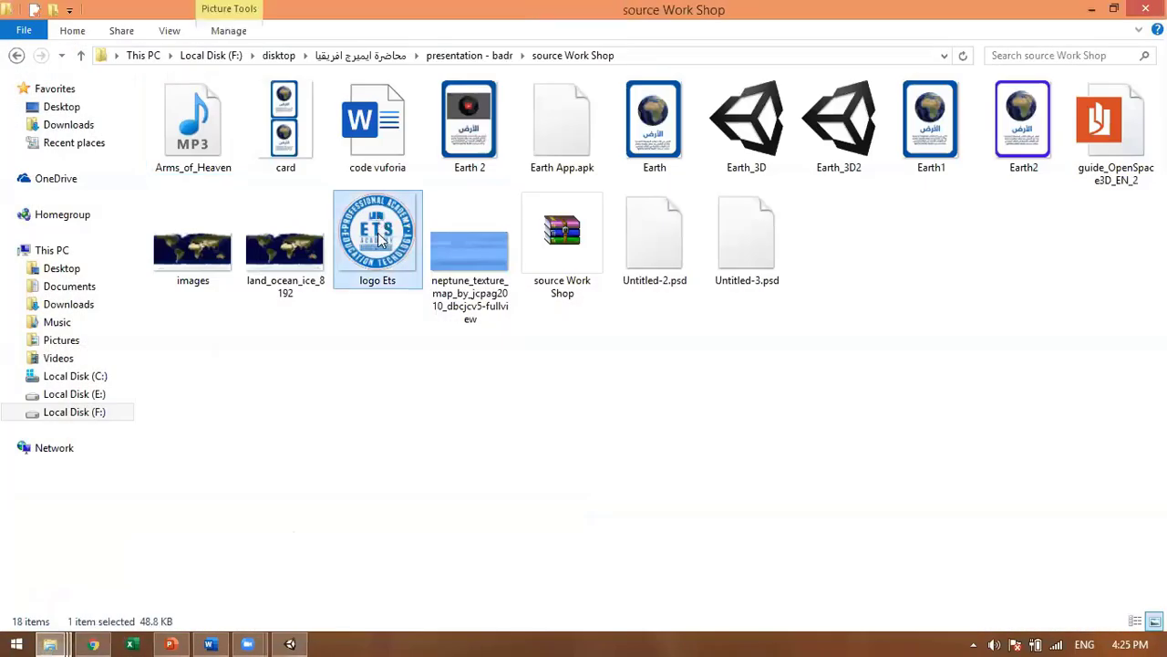
left_click_drag(384, 334, 400, 498)
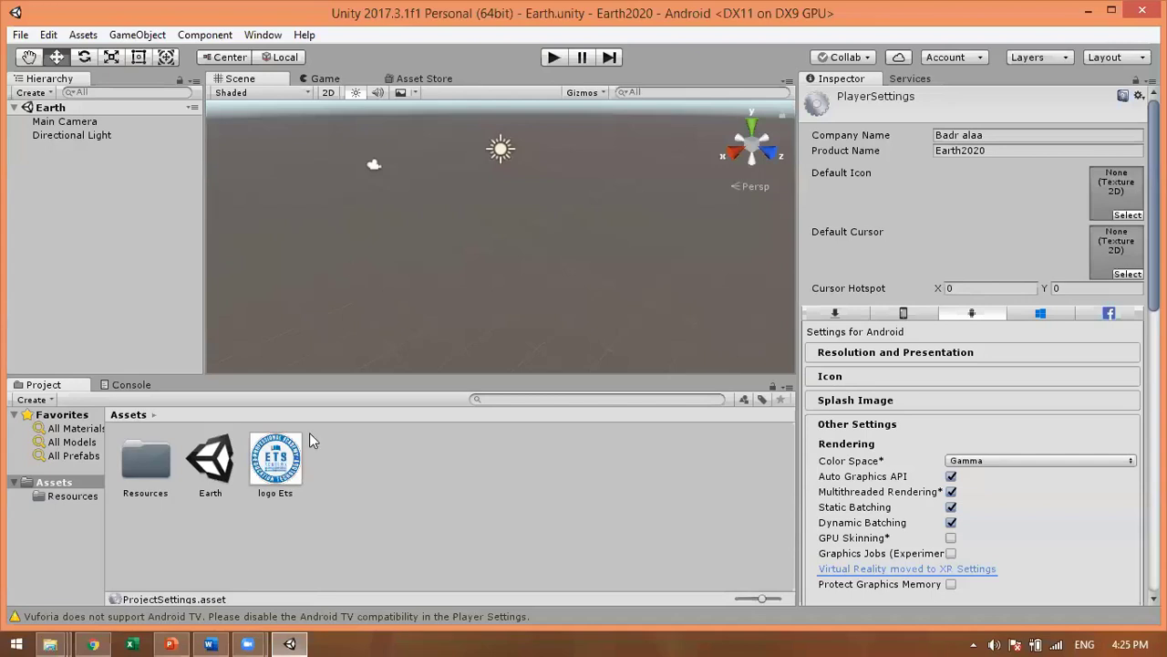
Step: Set logo Ets as the Default Icon in PlayerSettings, then clear the asset selection
left_click_drag(286, 458, 1124, 212)
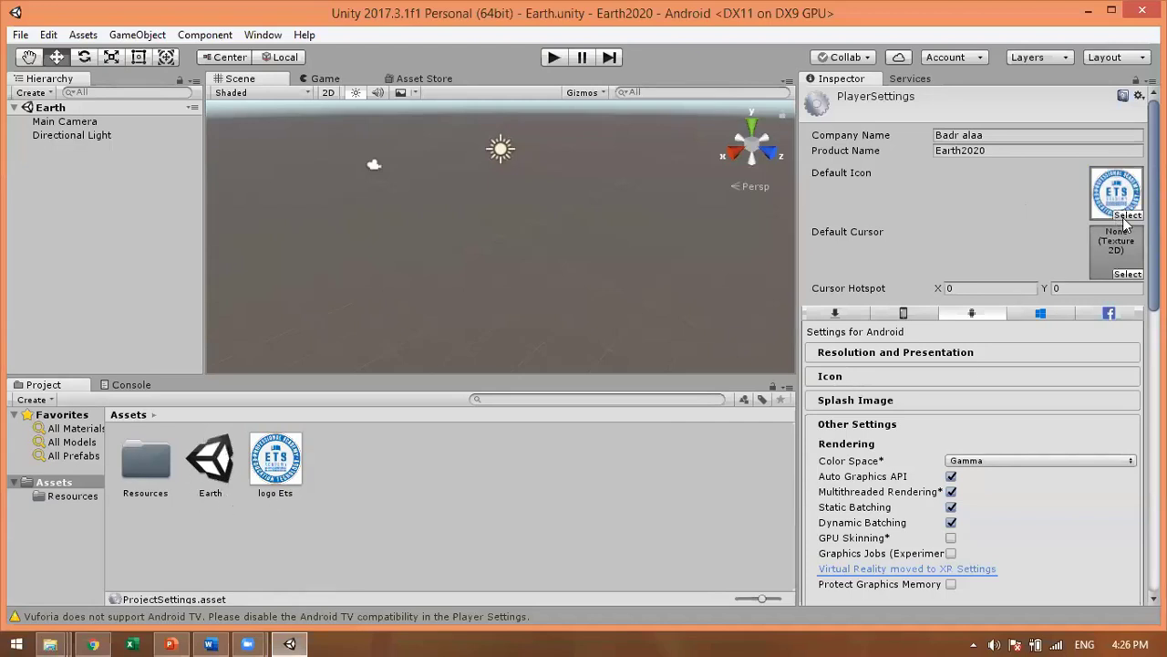
left_click(224, 465)
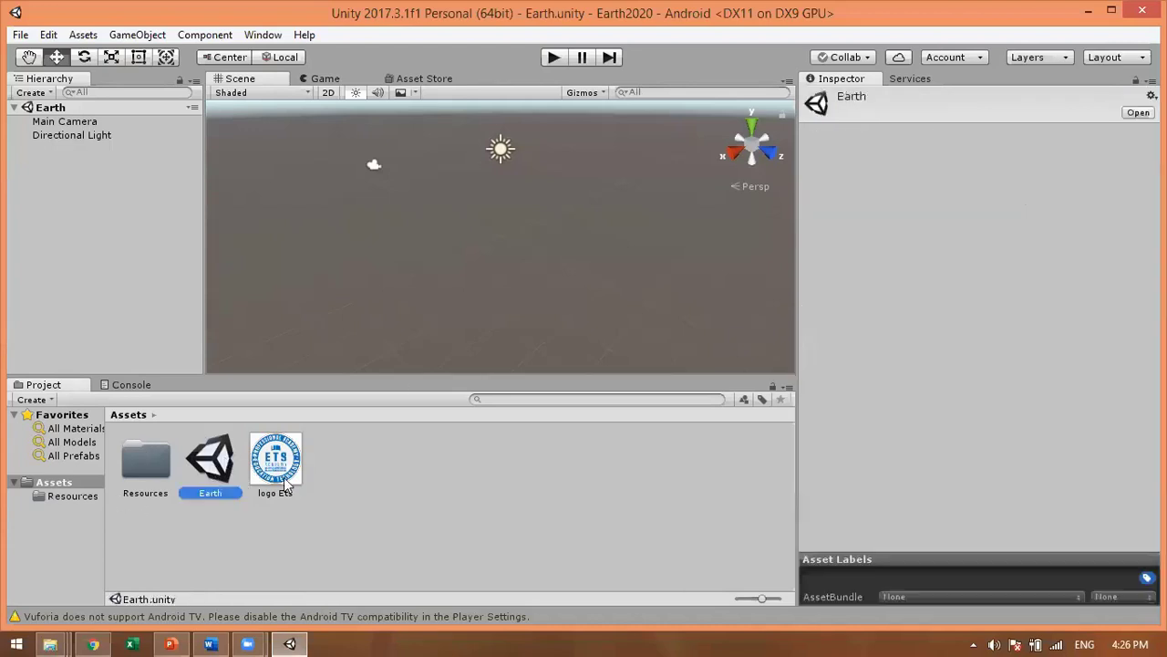
left_click(379, 475)
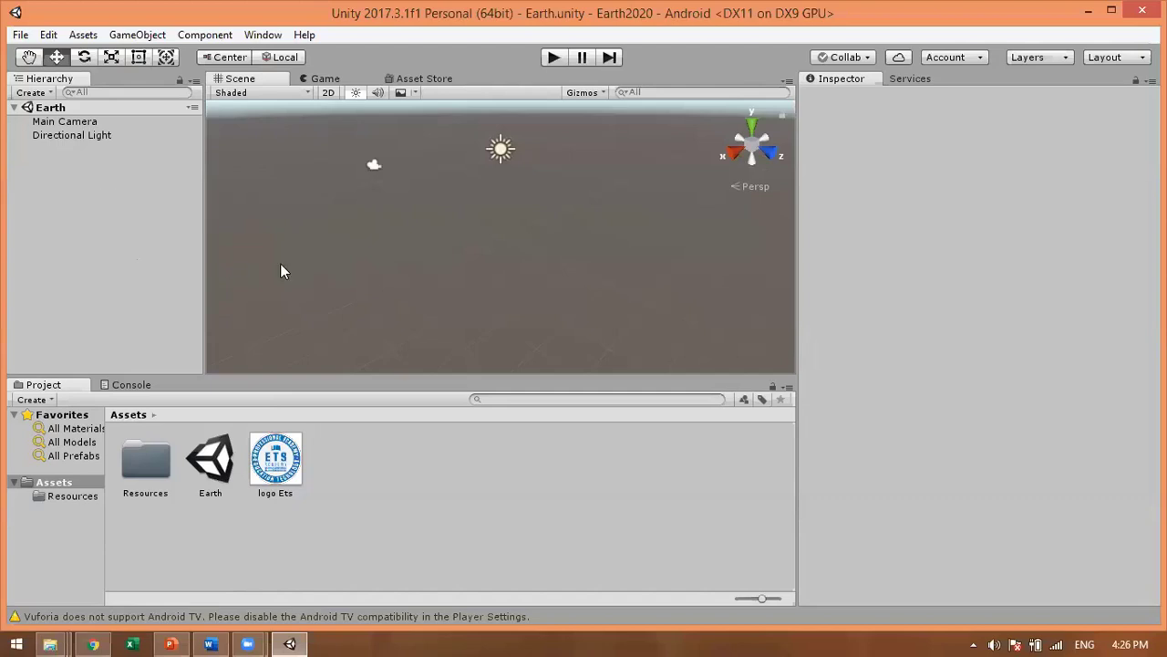
Step: Delete the Main Camera and add a Vuforia AR Camera via GameObject > Vuforia > AR Camera
left_click(66, 123)
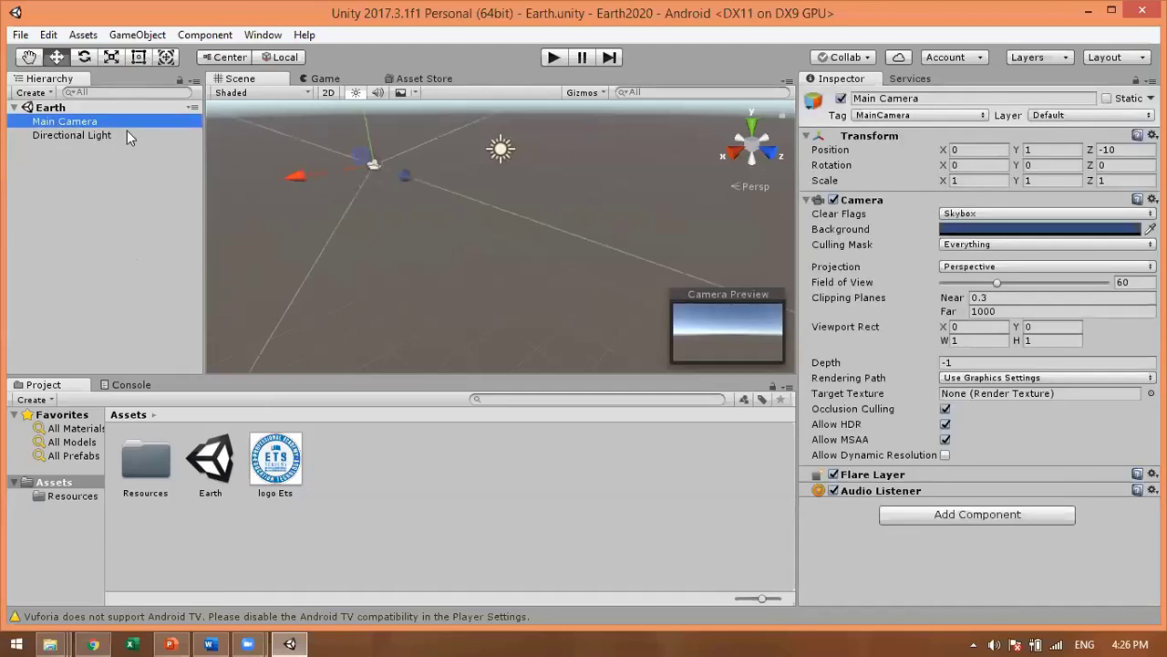
key("Delete")
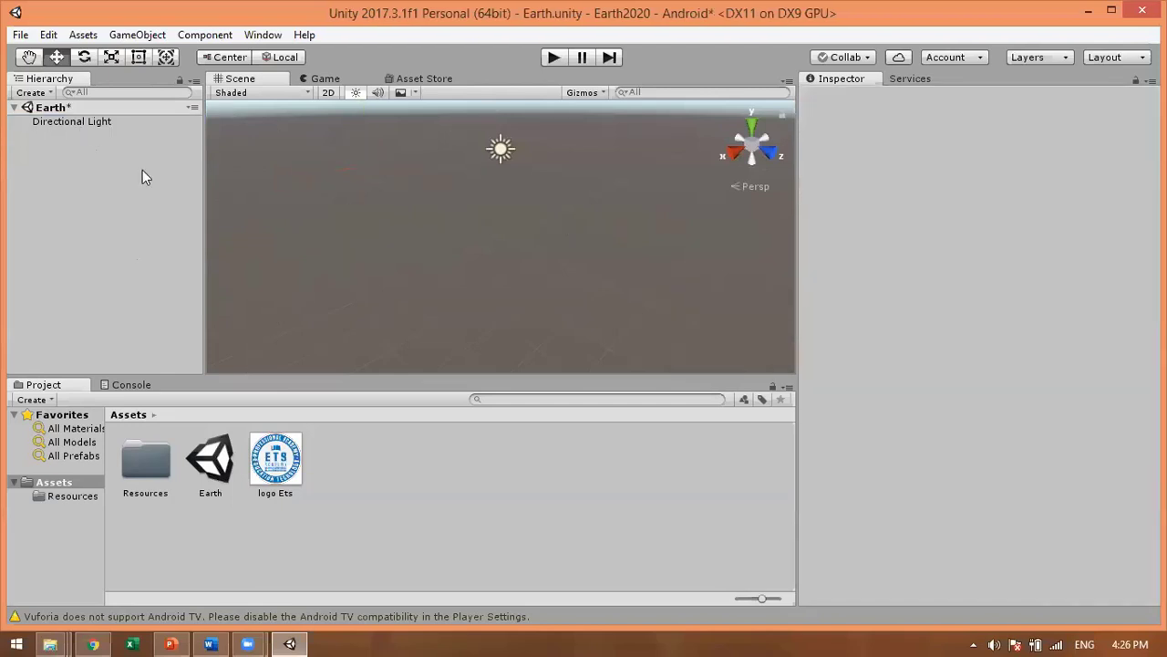
left_click(132, 35)
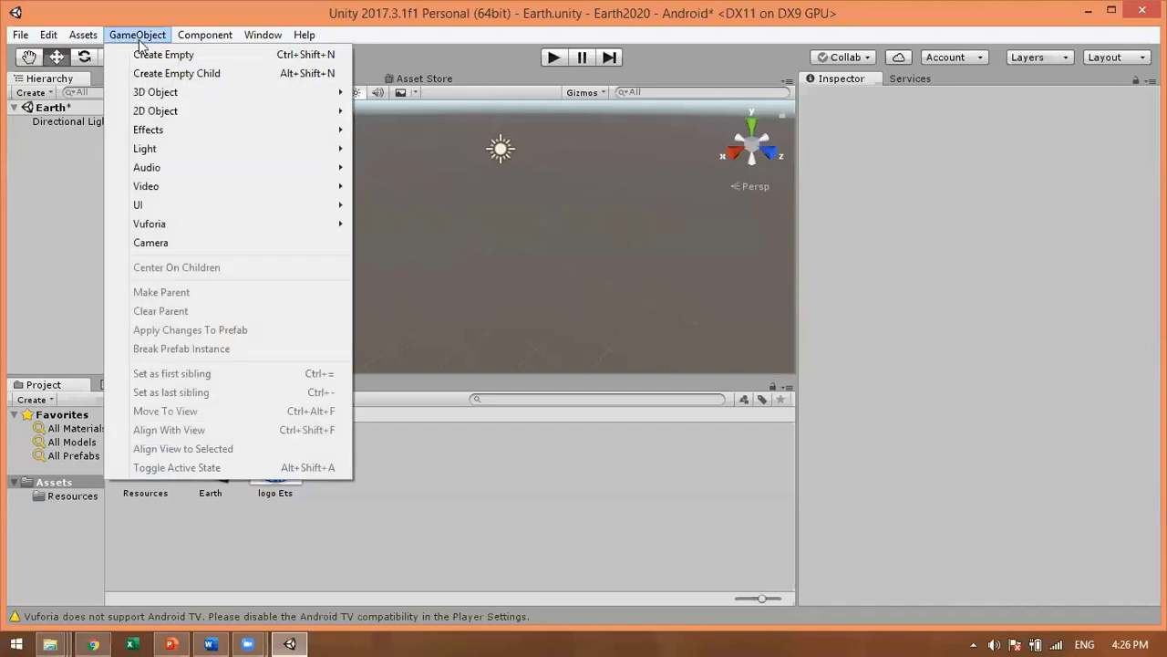
mouse_move(288, 228)
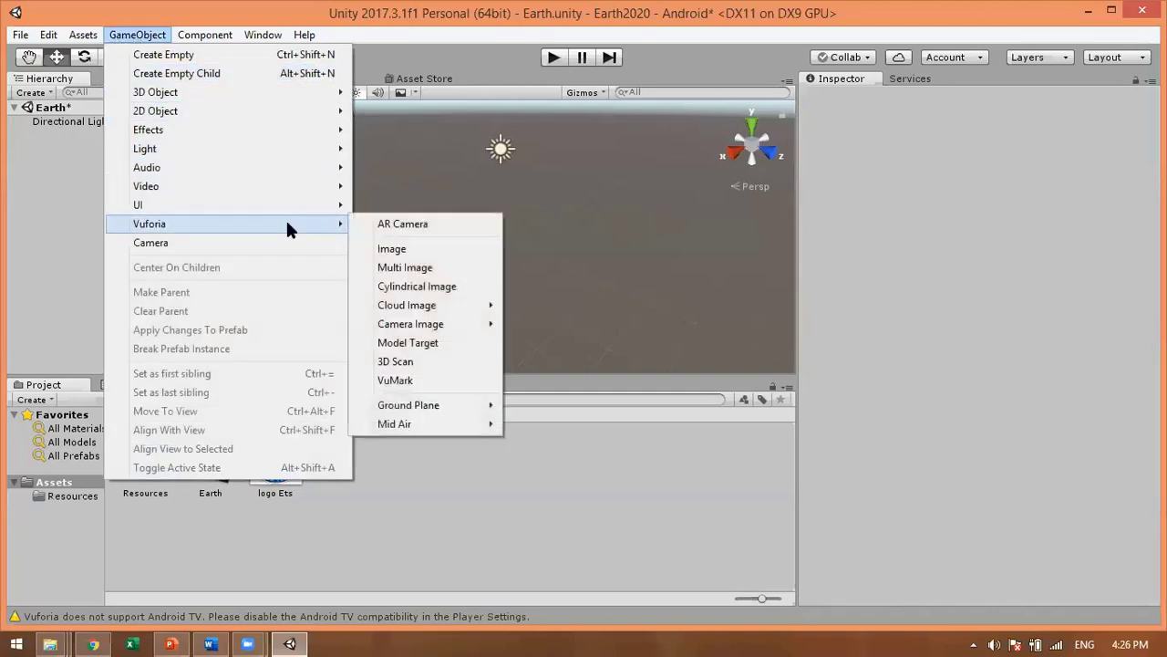
left_click(412, 228)
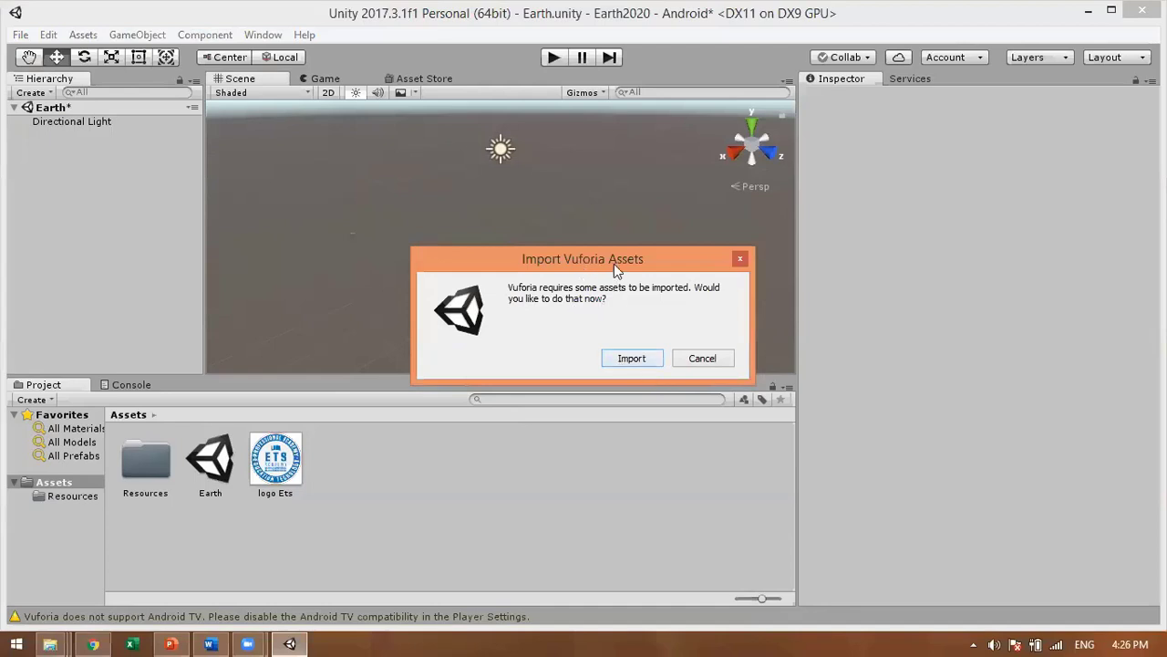
Step: Accept the Vuforia asset import and wait for it to add ARCamera and the Vuforia folders
left_click(555, 261)
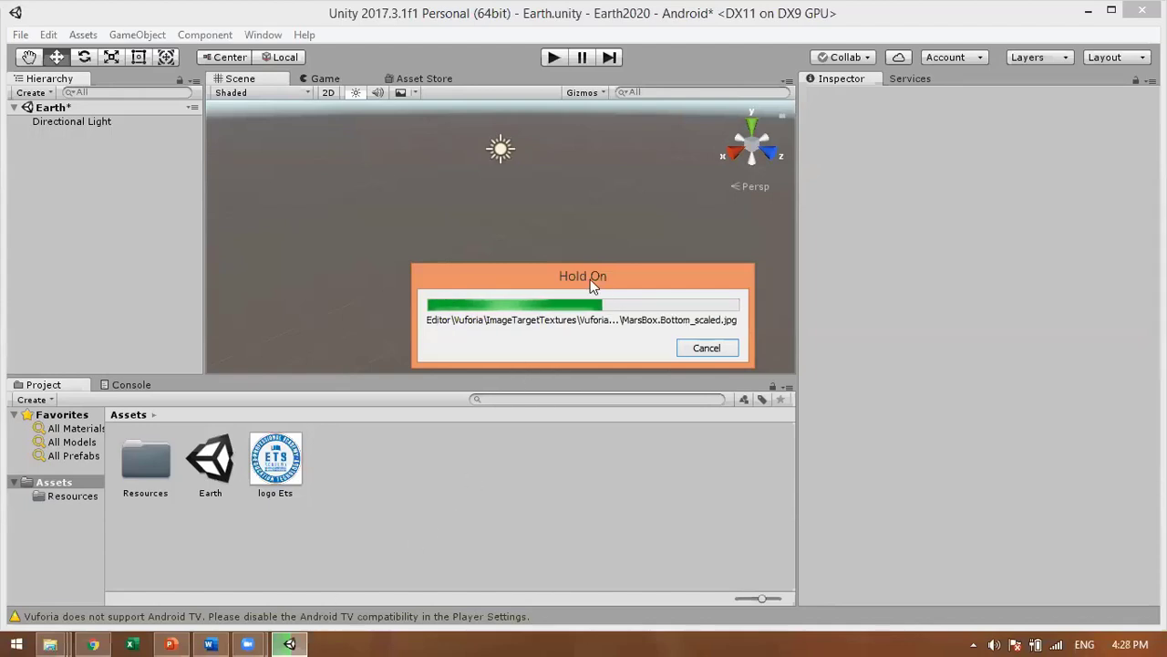
left_click_drag(591, 285, 583, 178)
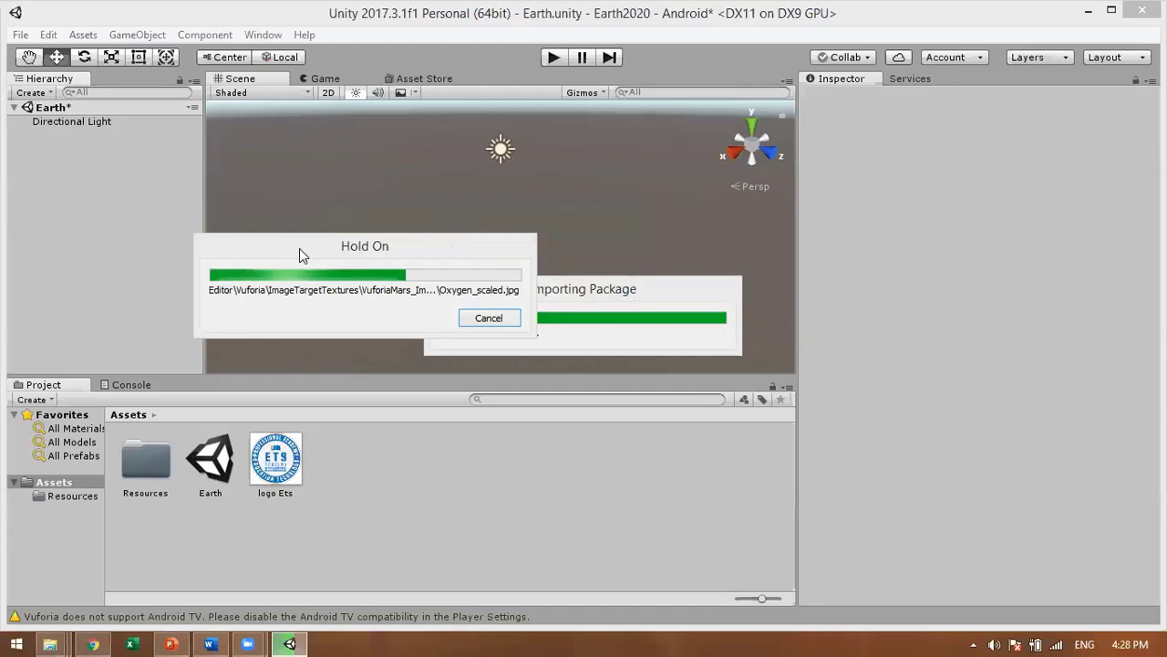
left_click_drag(300, 252, 365, 253)
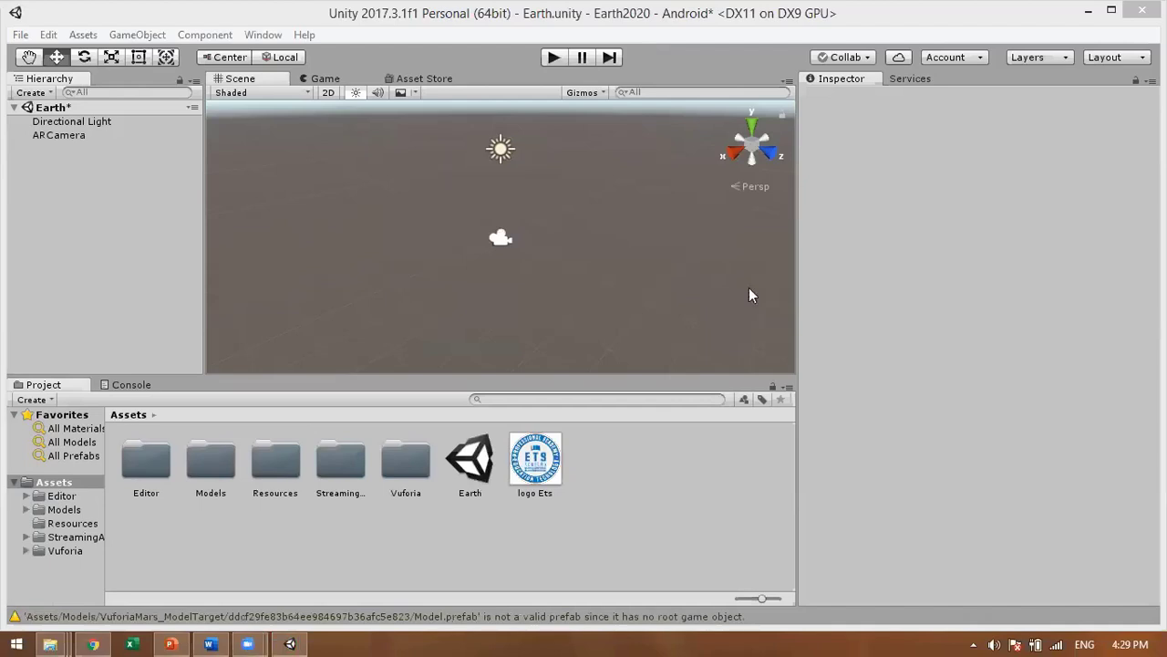
Step: Open the ARCamera's Vuforia configuration and click Add License to reach the License Manager page
left_click(73, 137)
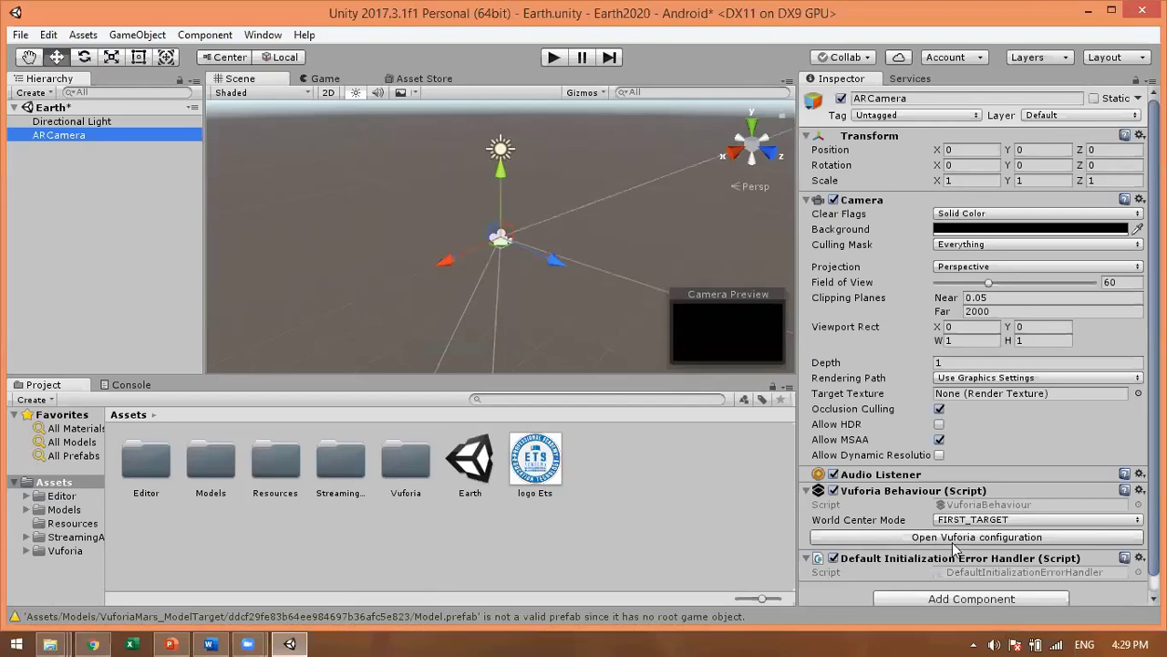
left_click(955, 538)
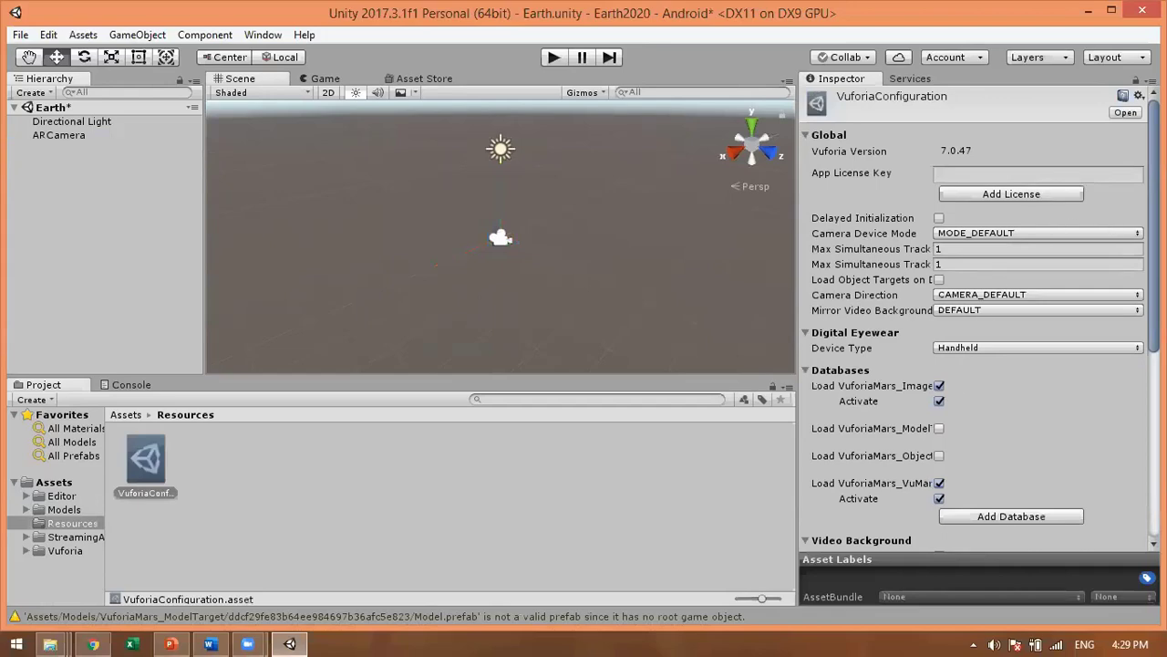
scroll(1133, 187, "down", 3)
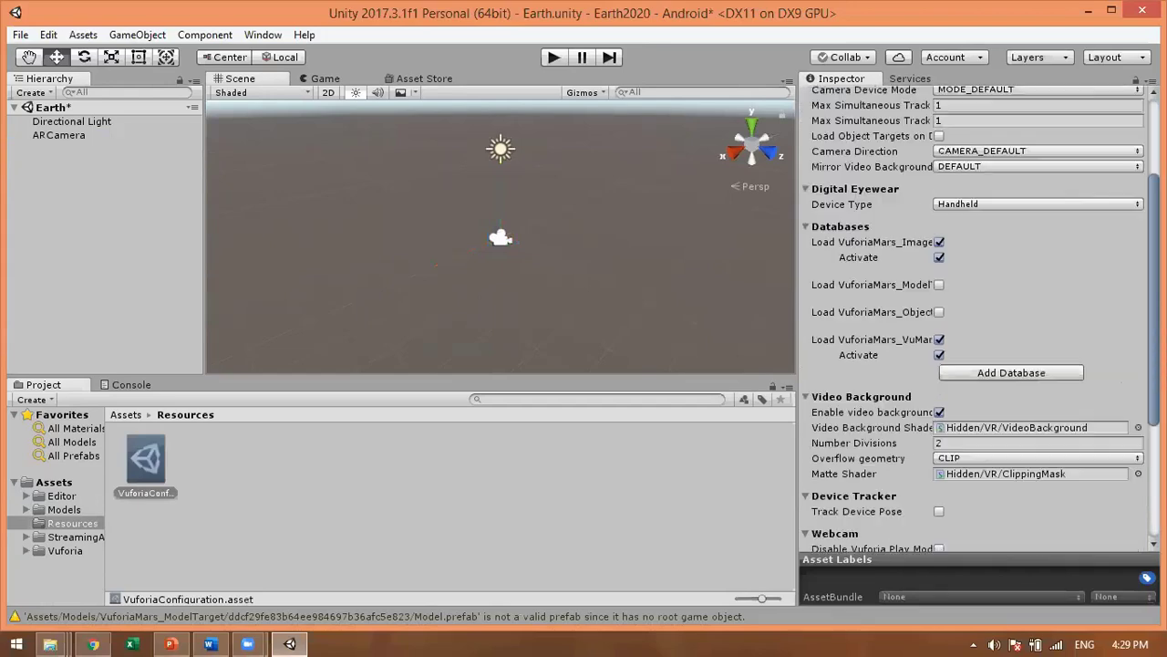
scroll(971, 319, "down", 4)
scroll(972, 320, "up", 7)
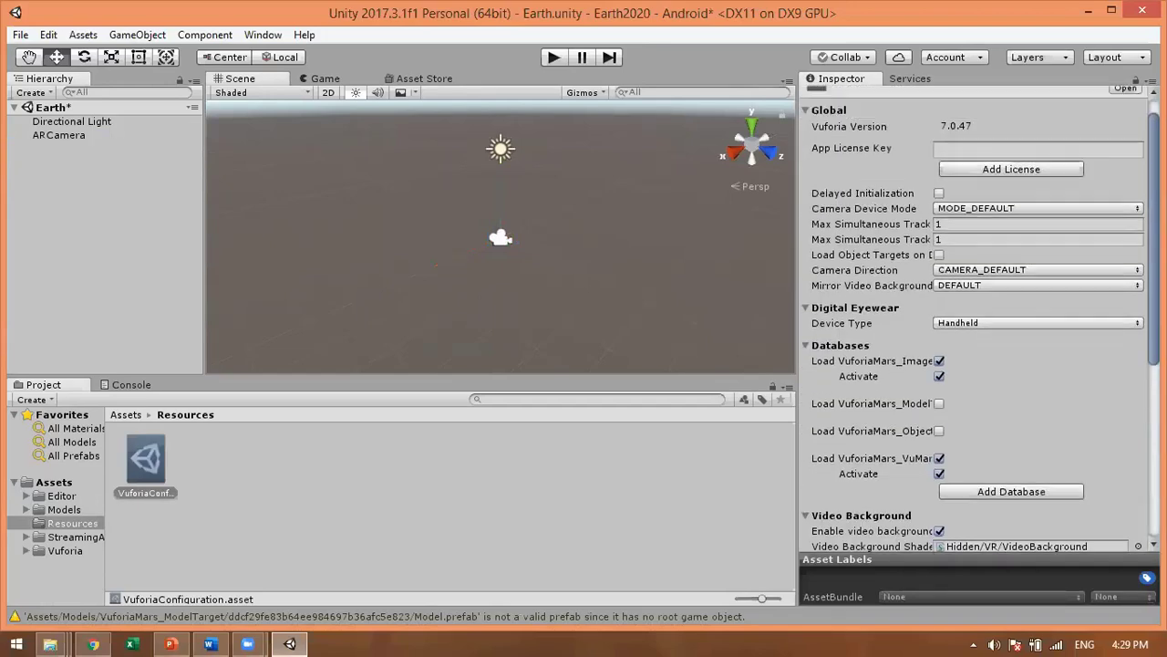
scroll(979, 318, "up", 1)
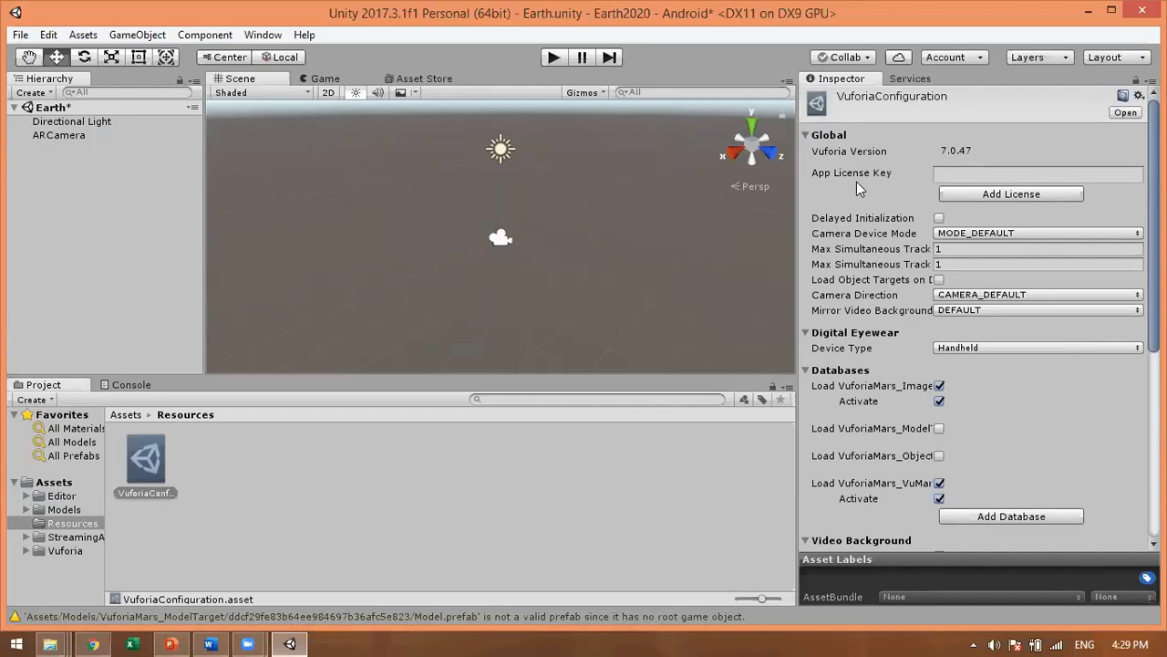
left_click(1002, 195)
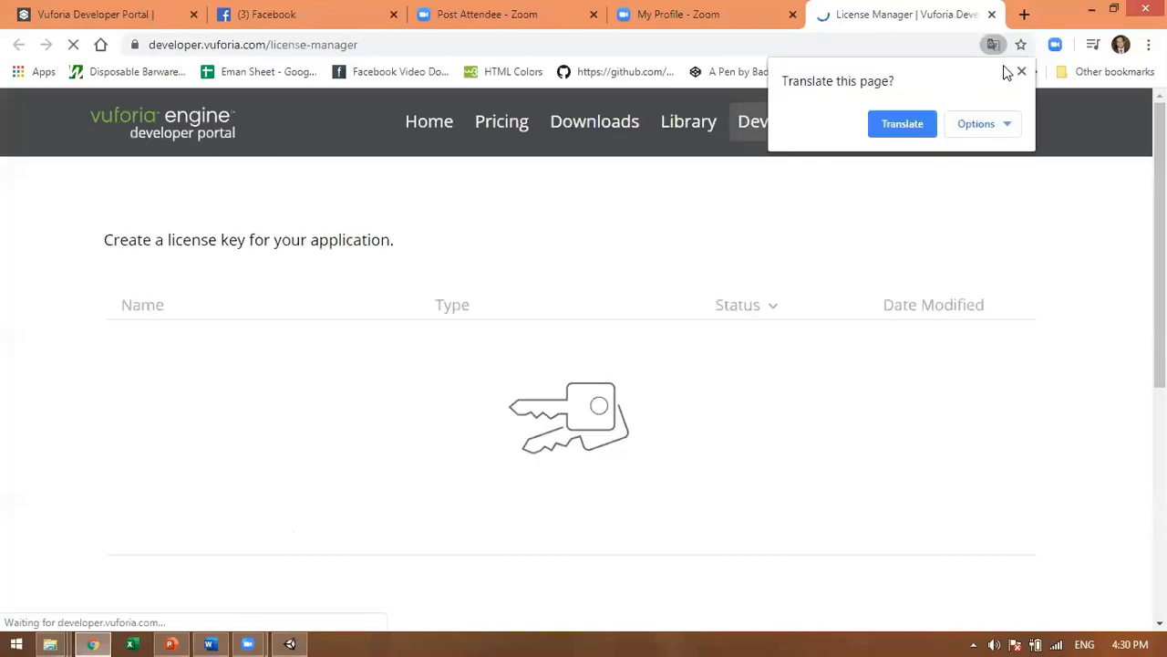
Step: Dismiss the translation offer and sign in to the Vuforia developer account with the saved credentials
left_click(952, 209)
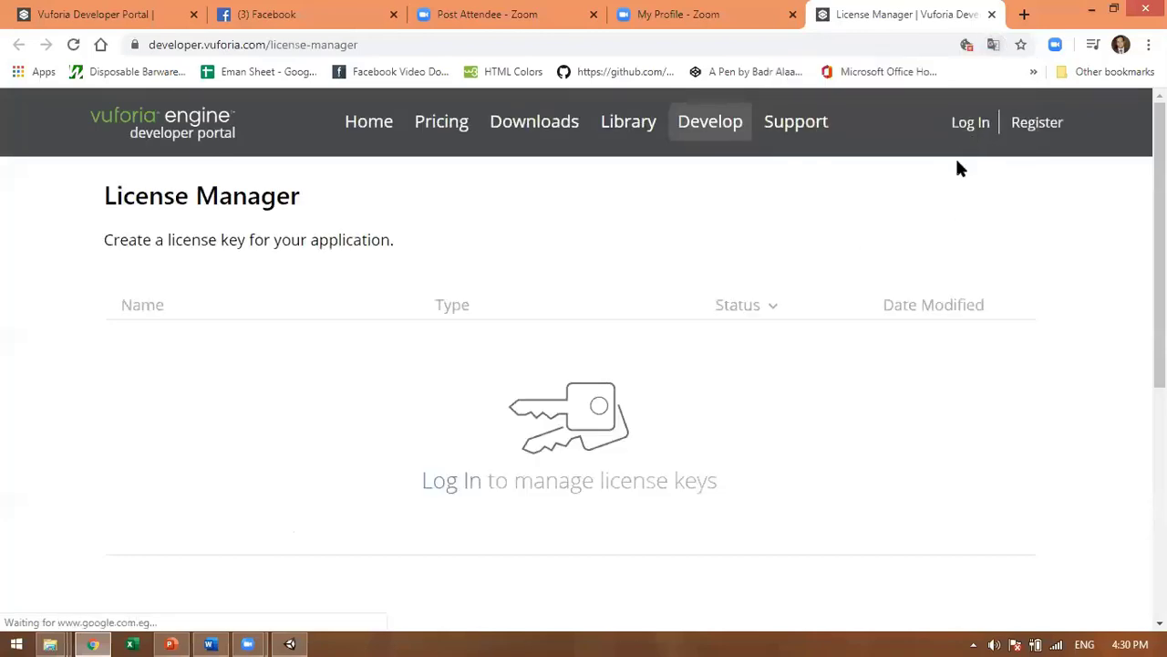
left_click(980, 134)
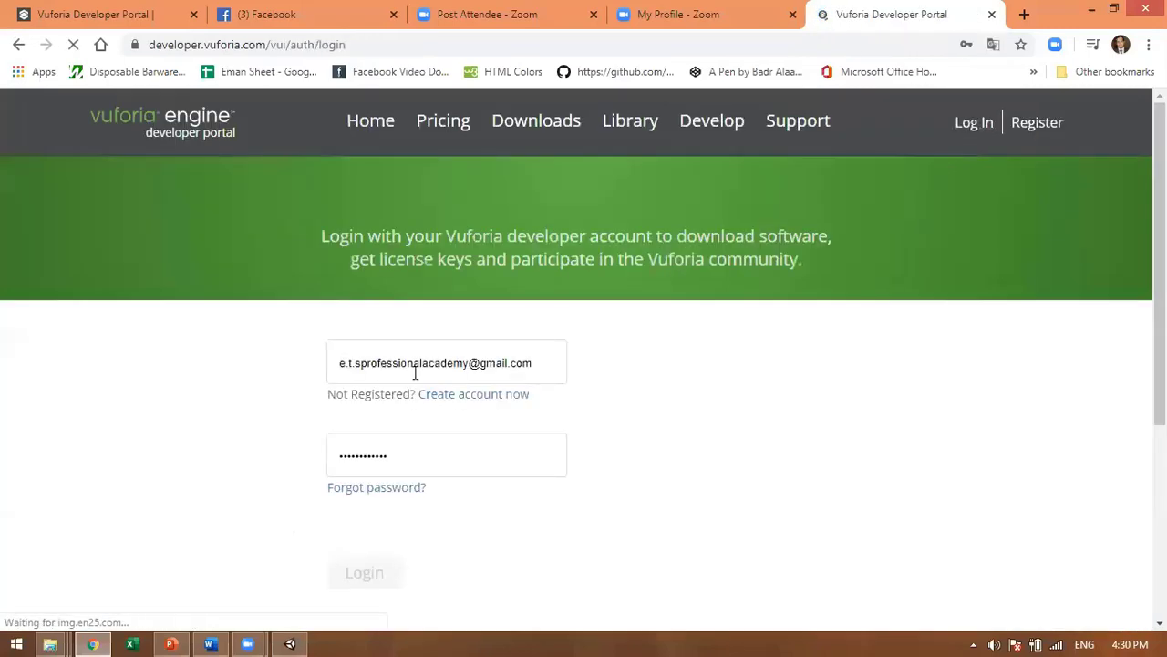
left_click(578, 553)
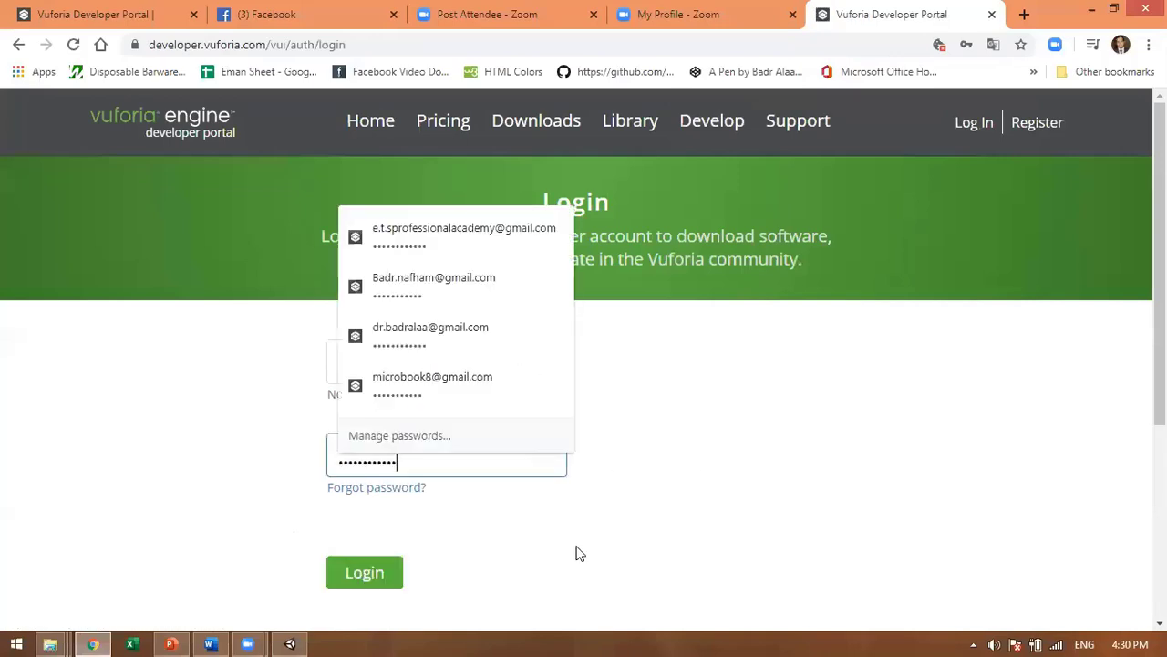
left_click(377, 583)
left_click(381, 584)
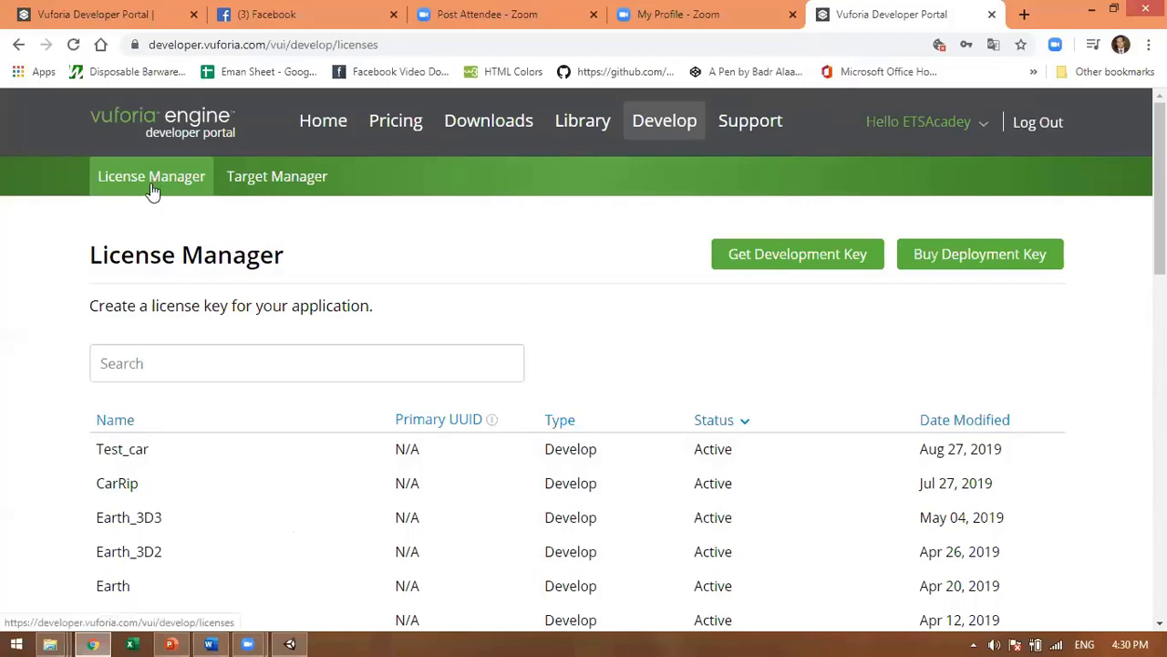
Step: Create a free development license key named Earth2020, accepting the developer agreement
left_click(800, 265)
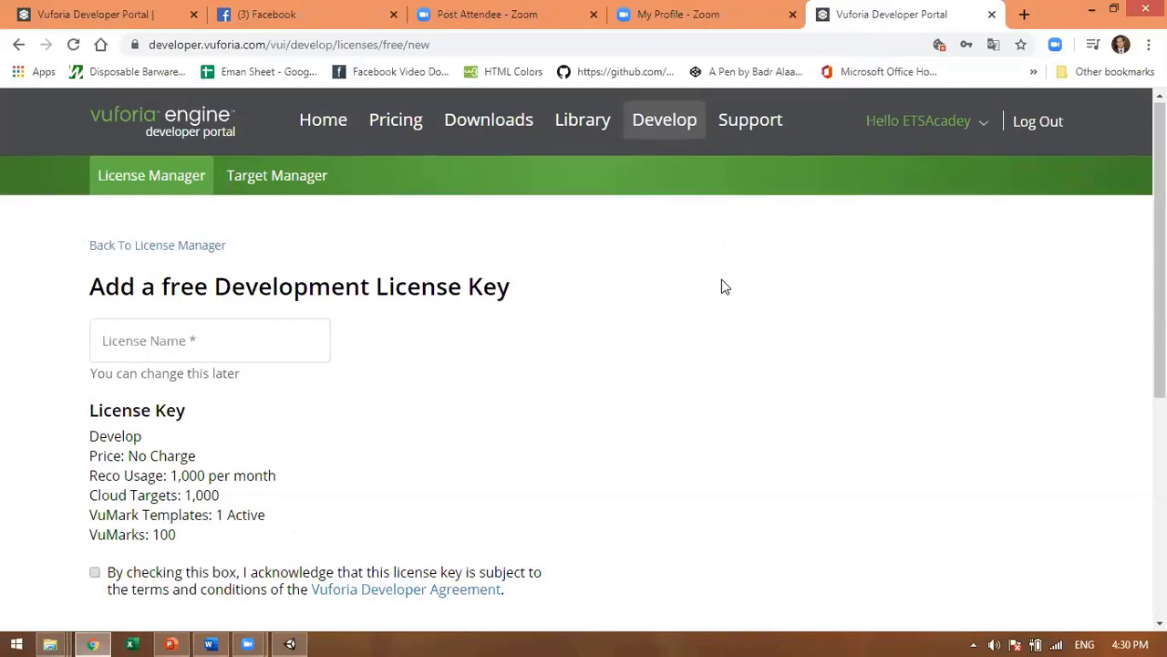
scroll(721, 287, "down", 2)
left_click(126, 175)
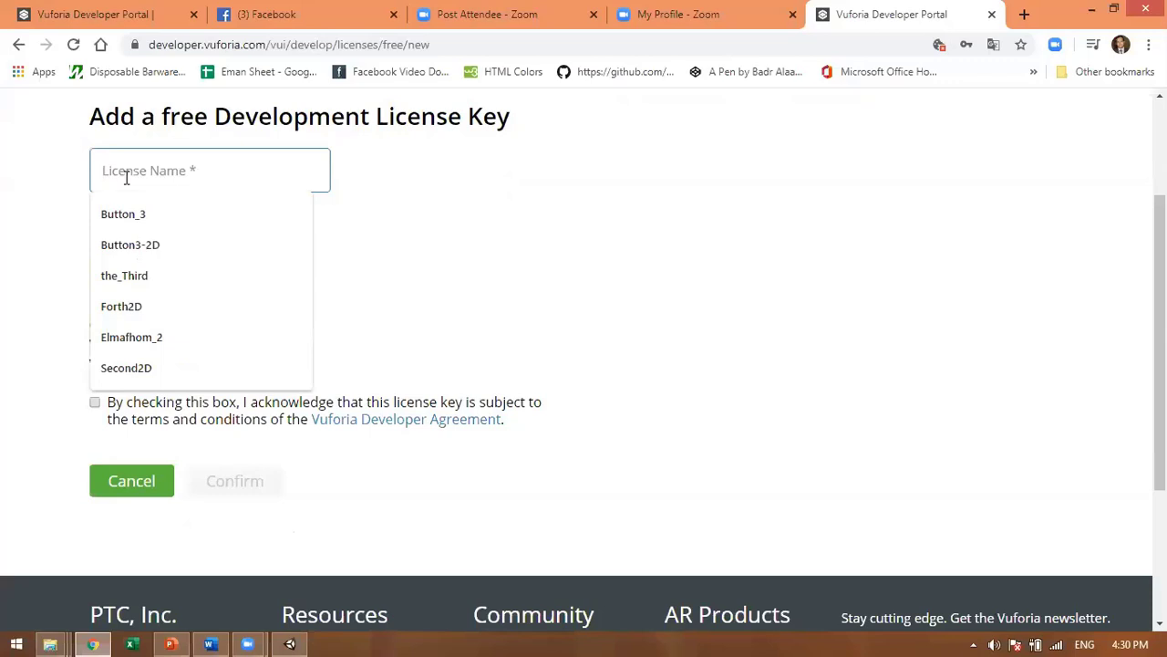
type("Ear")
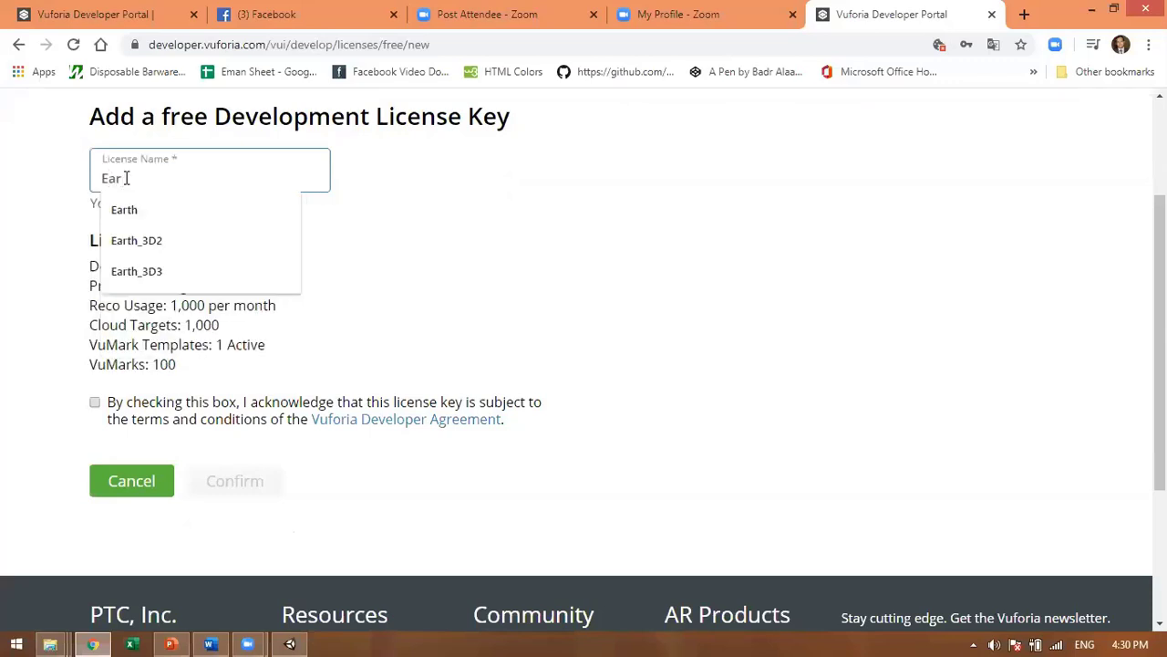
type("th2020")
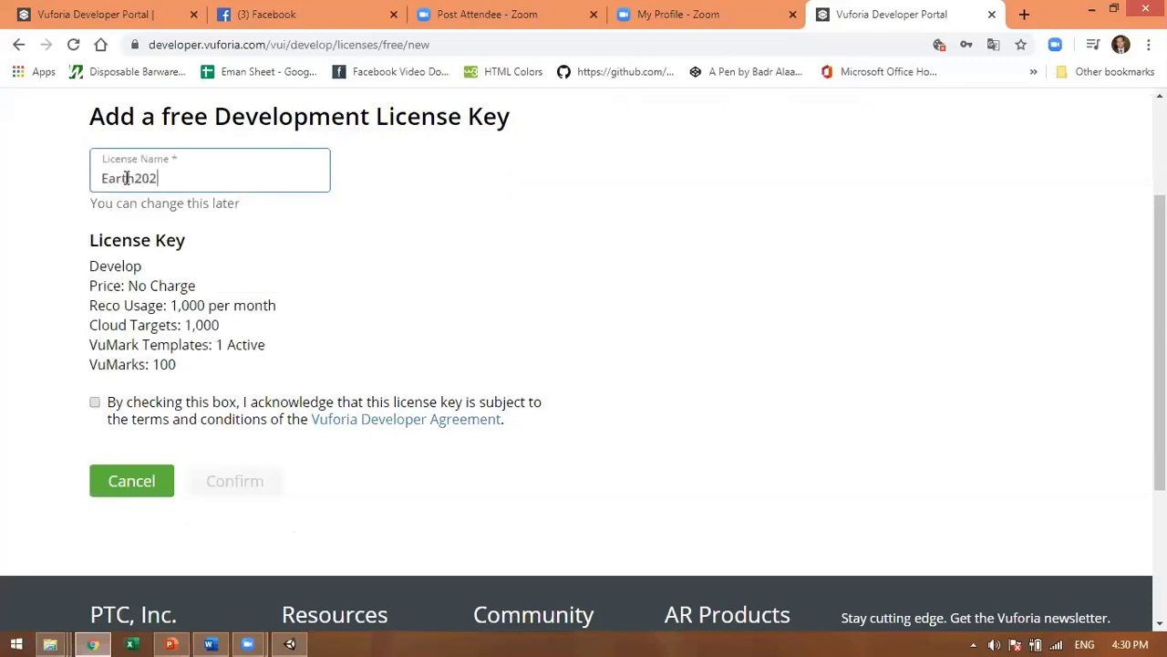
left_click(97, 403)
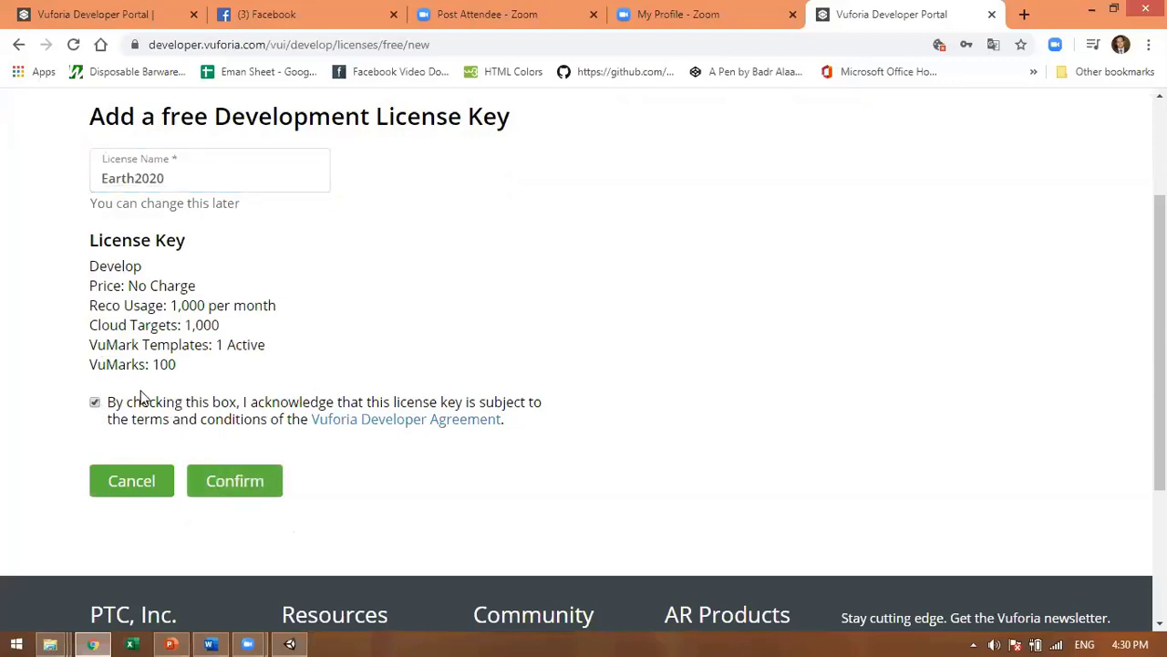
left_click(239, 484)
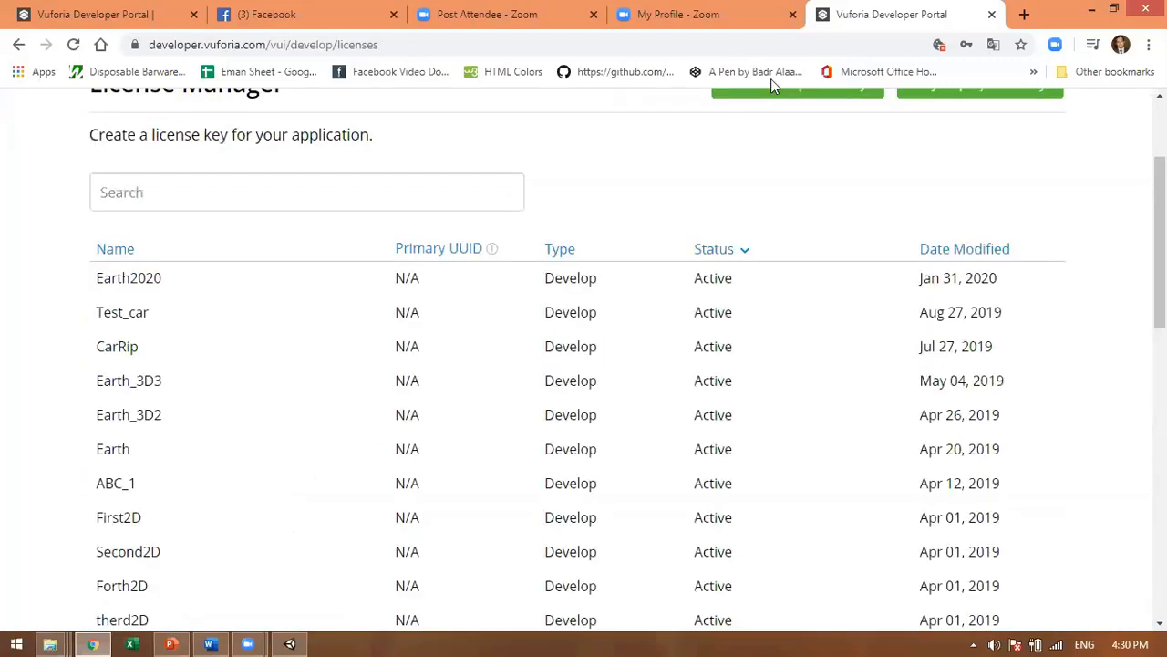
Step: Copy the Earth2020 license key from its details page and go back to Unity
left_click(128, 279)
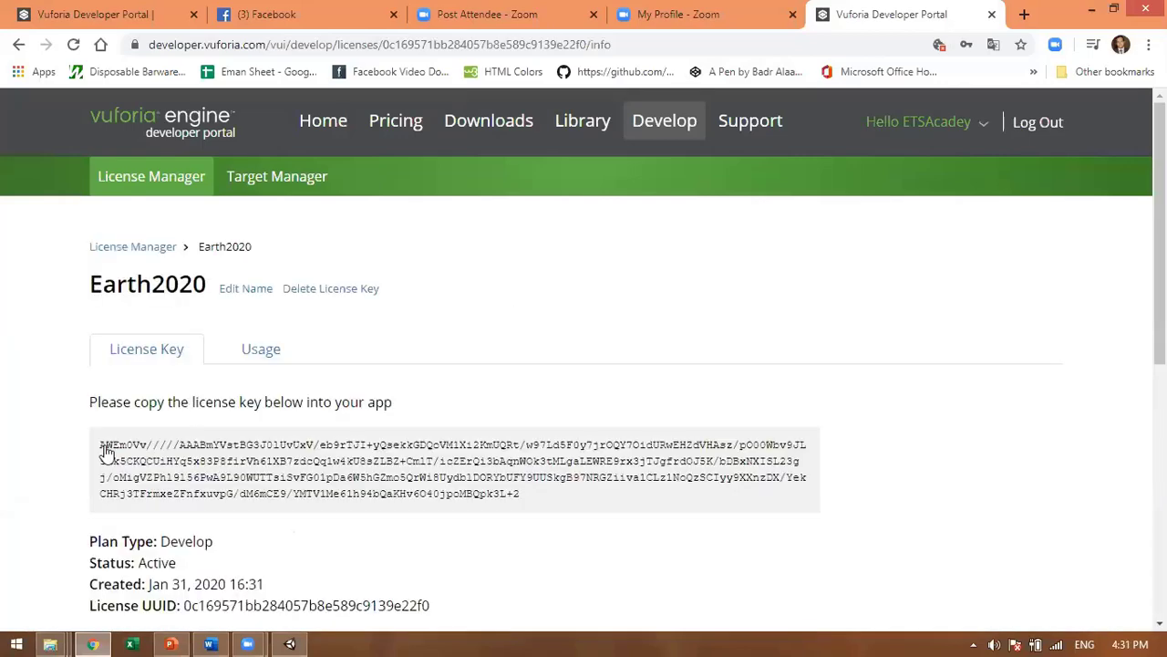
scroll(340, 413, "down", 1)
scroll(340, 406, "down", 2)
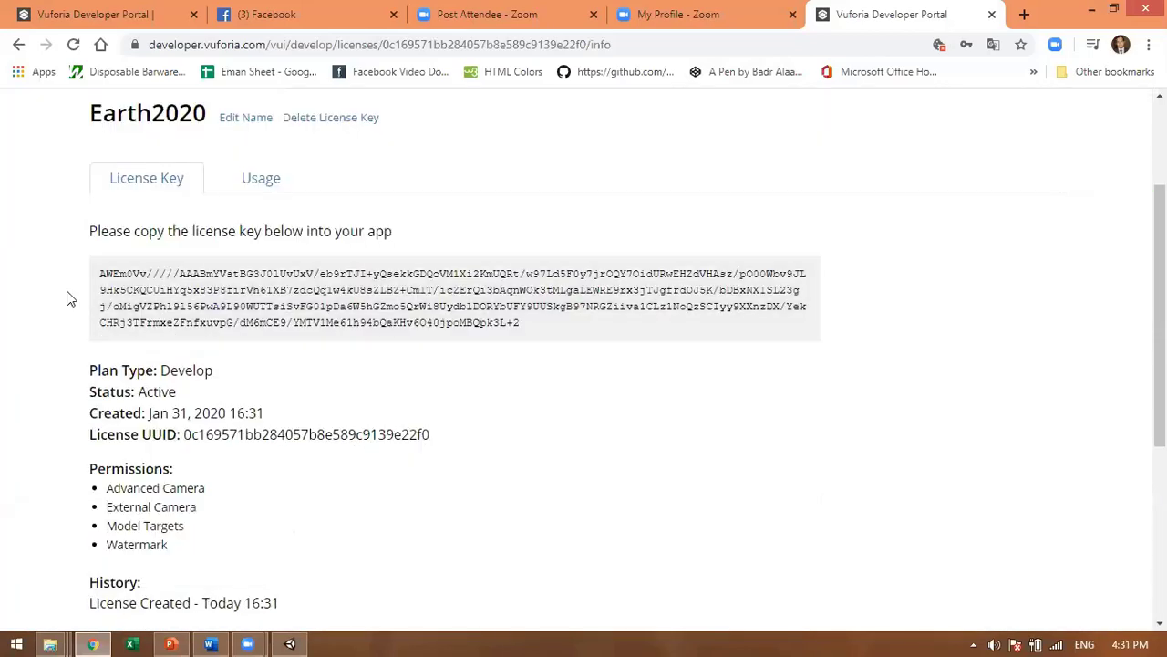
left_click_drag(95, 273, 516, 334)
left_click(98, 273)
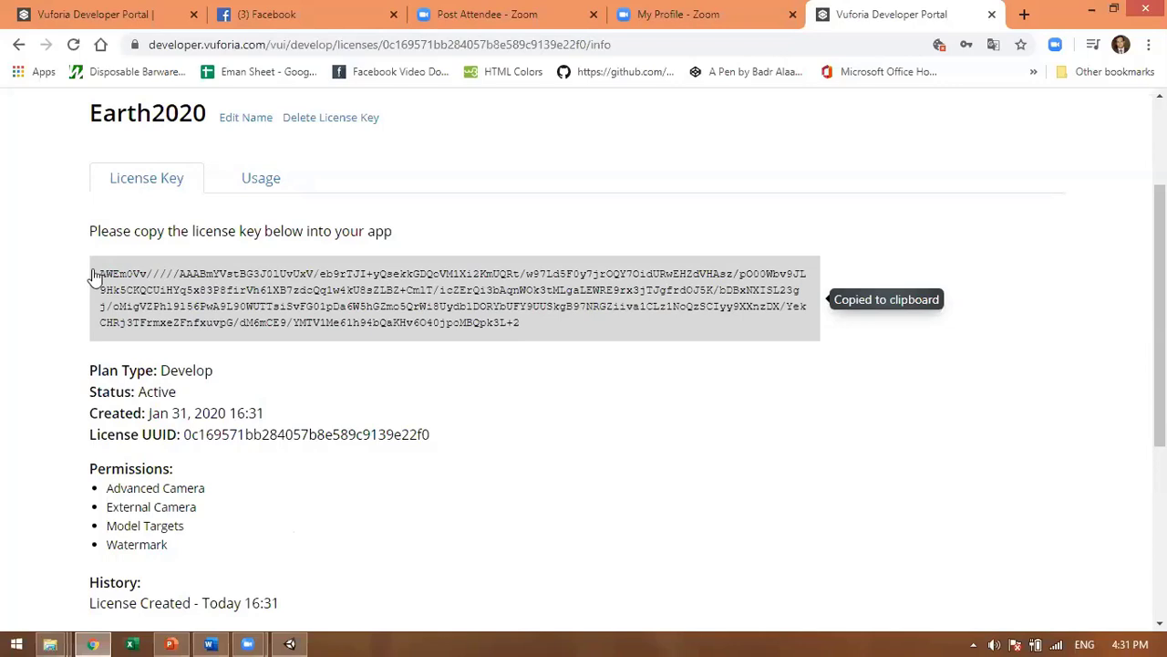
mouse_move(99, 273)
left_mouse_down()
mouse_move(520, 338)
mouse_move(555, 326)
mouse_move(101, 254)
left_mouse_up()
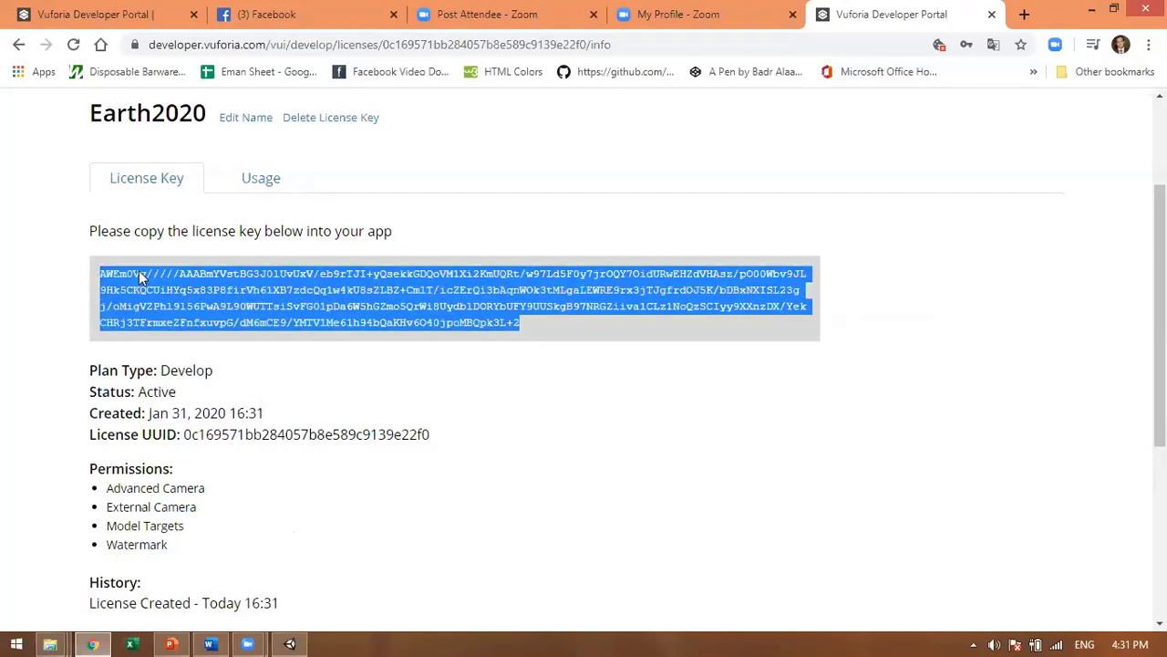
right_click(138, 272)
left_click(171, 289)
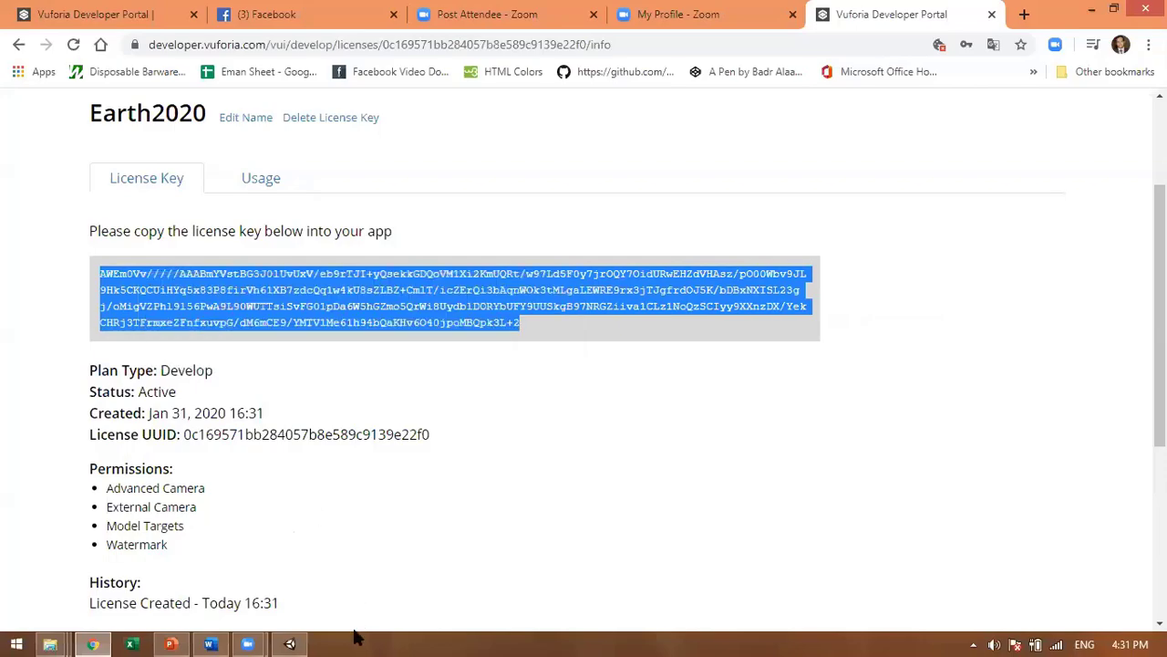
left_click(289, 643)
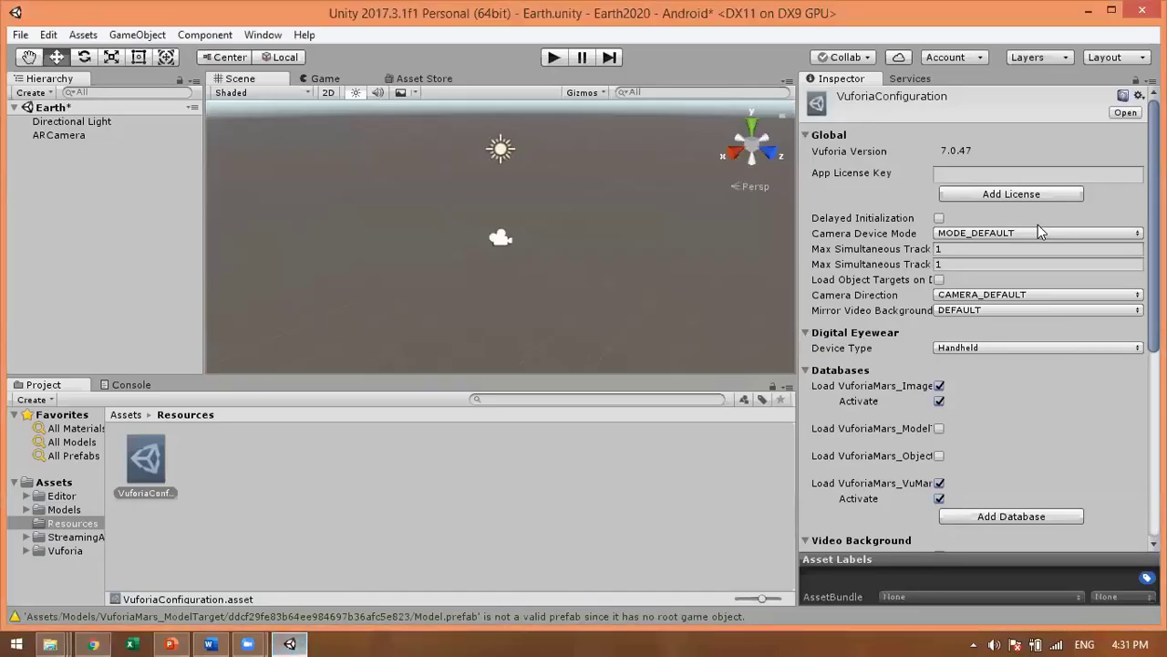
Step: Paste the copied Earth2020 key into the VuforiaConfiguration's App License Key field
left_click(983, 174)
right_click(1003, 173)
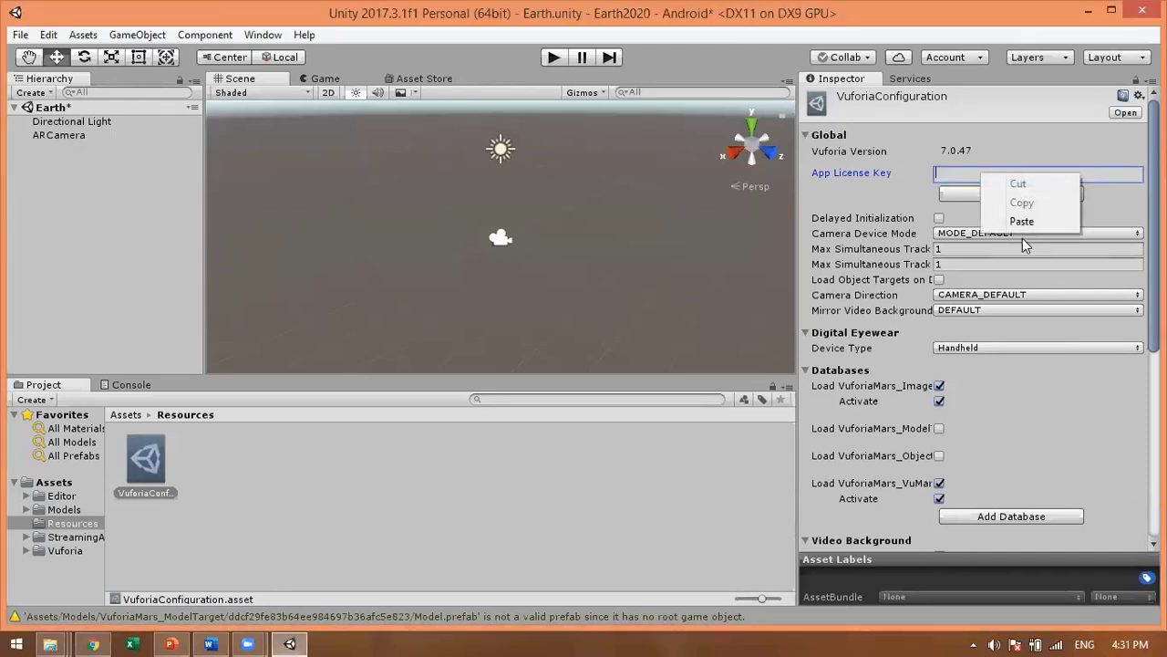
left_click(1026, 220)
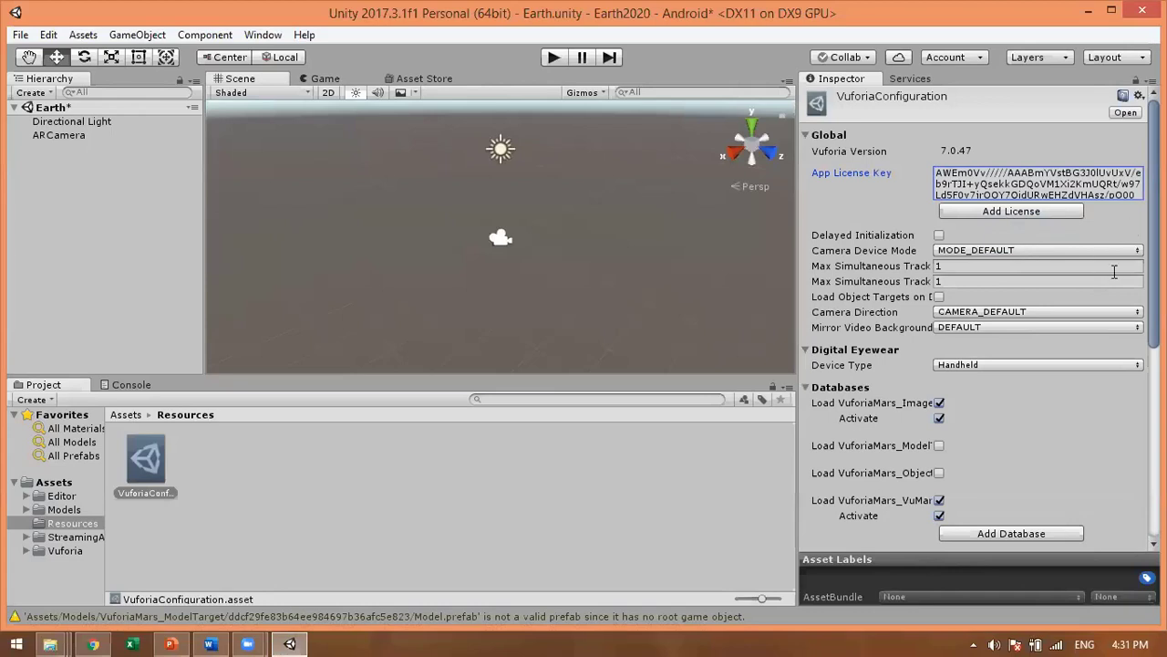
scroll(930, 461, "down", 3)
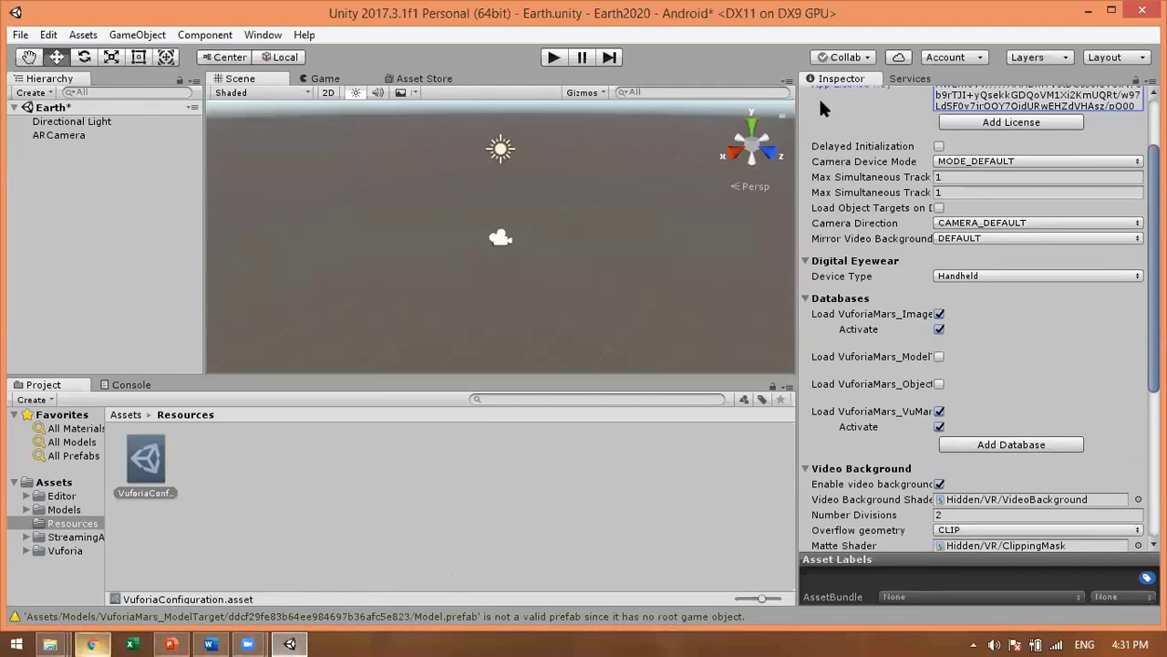
Step: In the Target Manager, add a Device database named Earth_2020
left_click(92, 643)
scroll(365, 210, "up", 2)
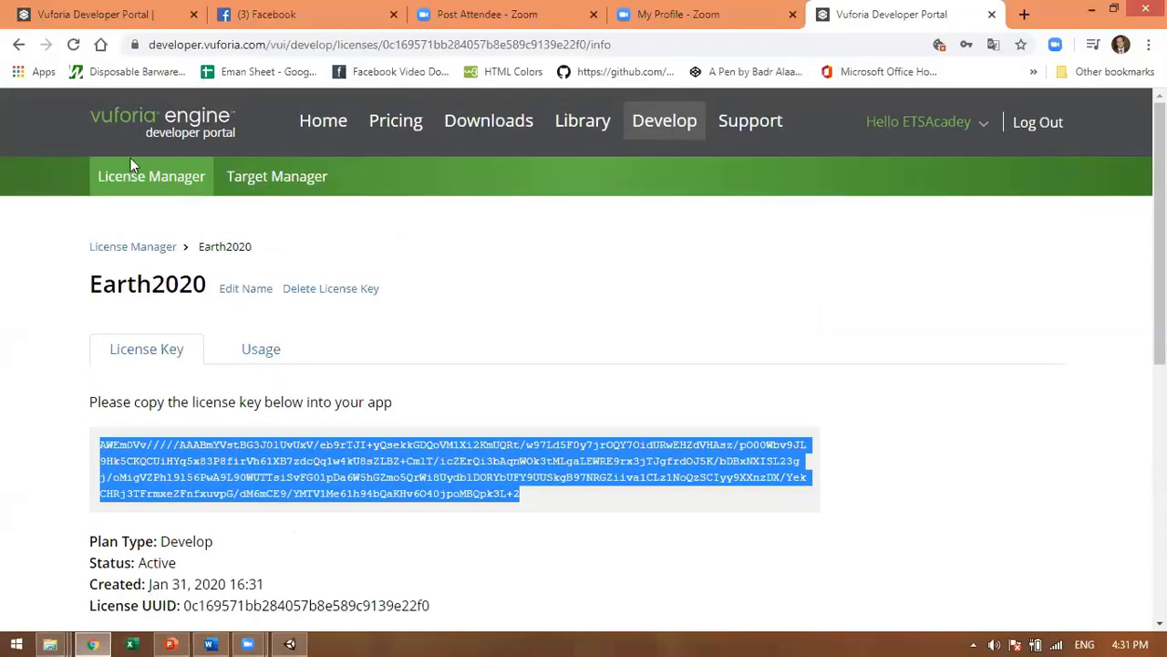
left_click(252, 190)
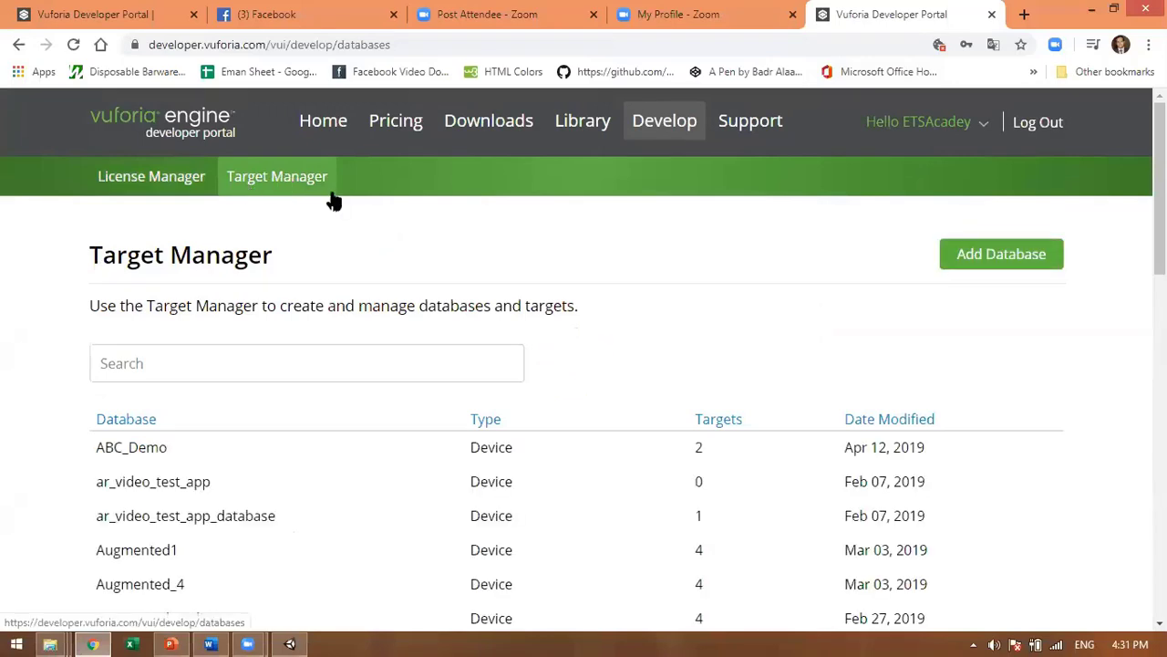
left_click(1002, 256)
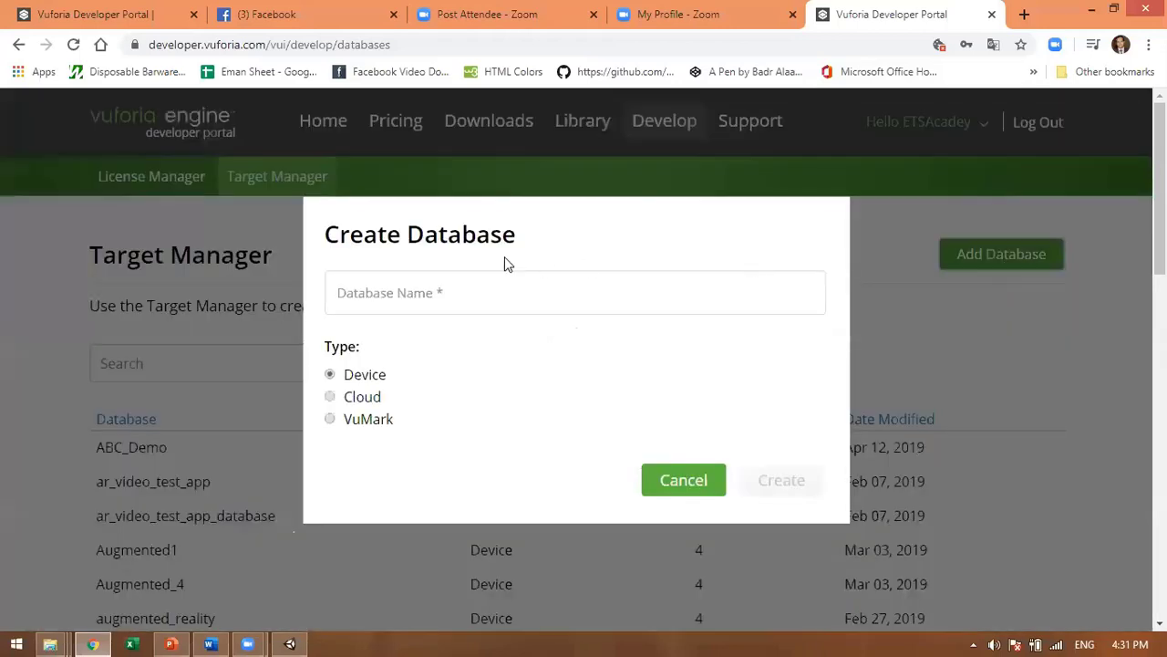
left_click(483, 299)
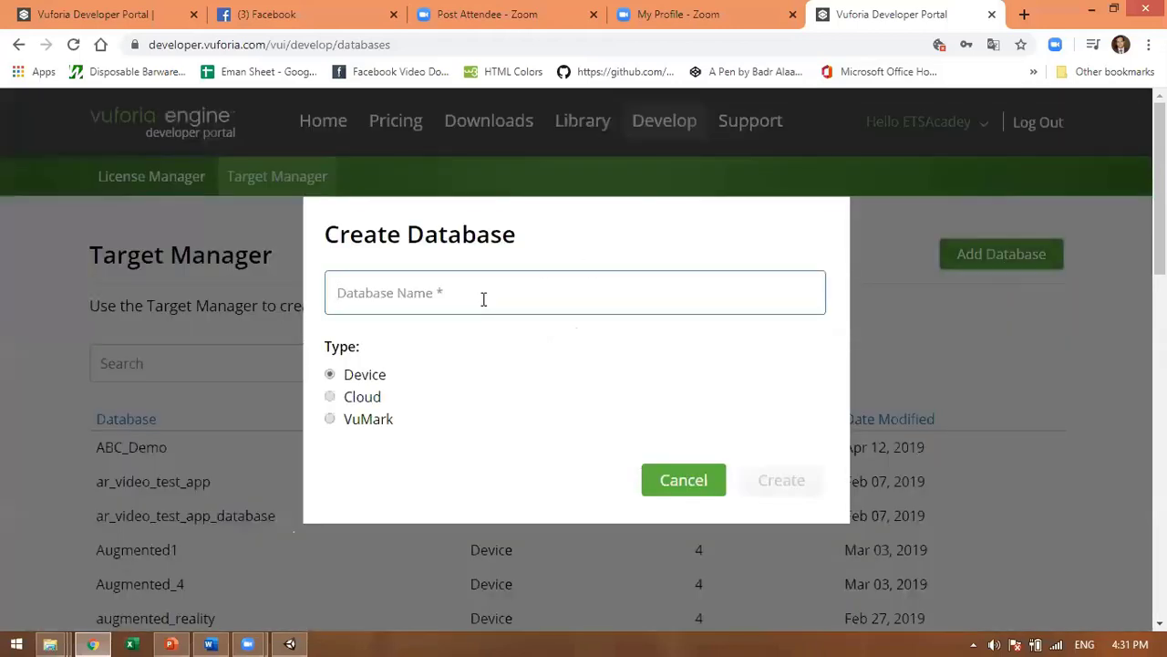
type("E")
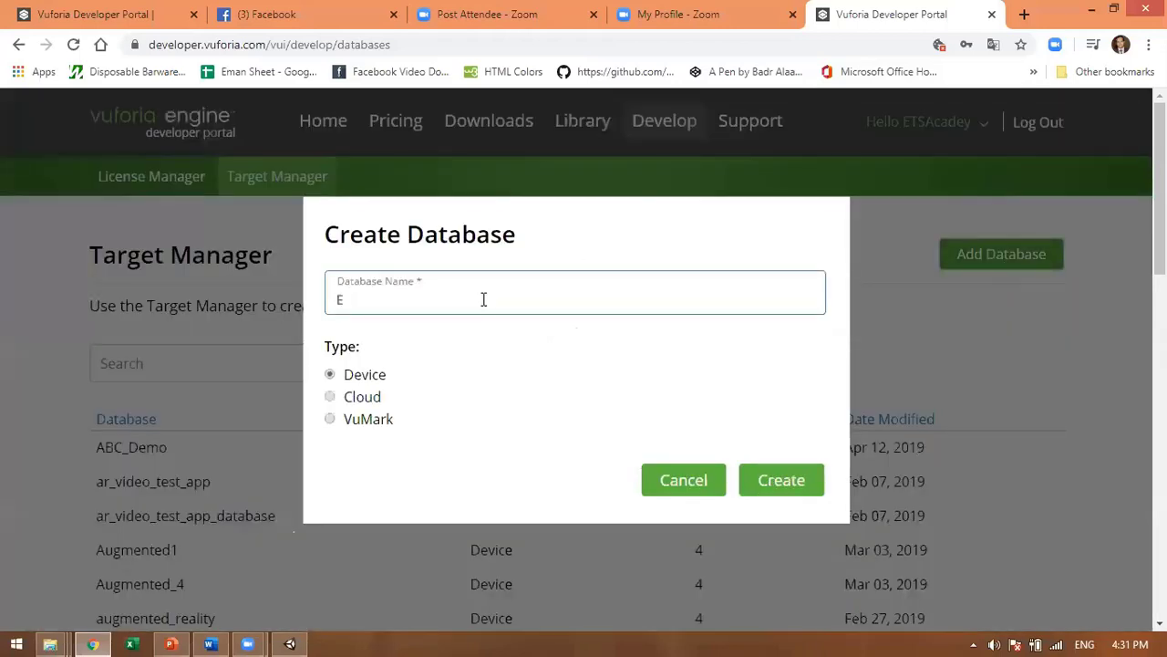
type("arth_2020")
left_click(781, 480)
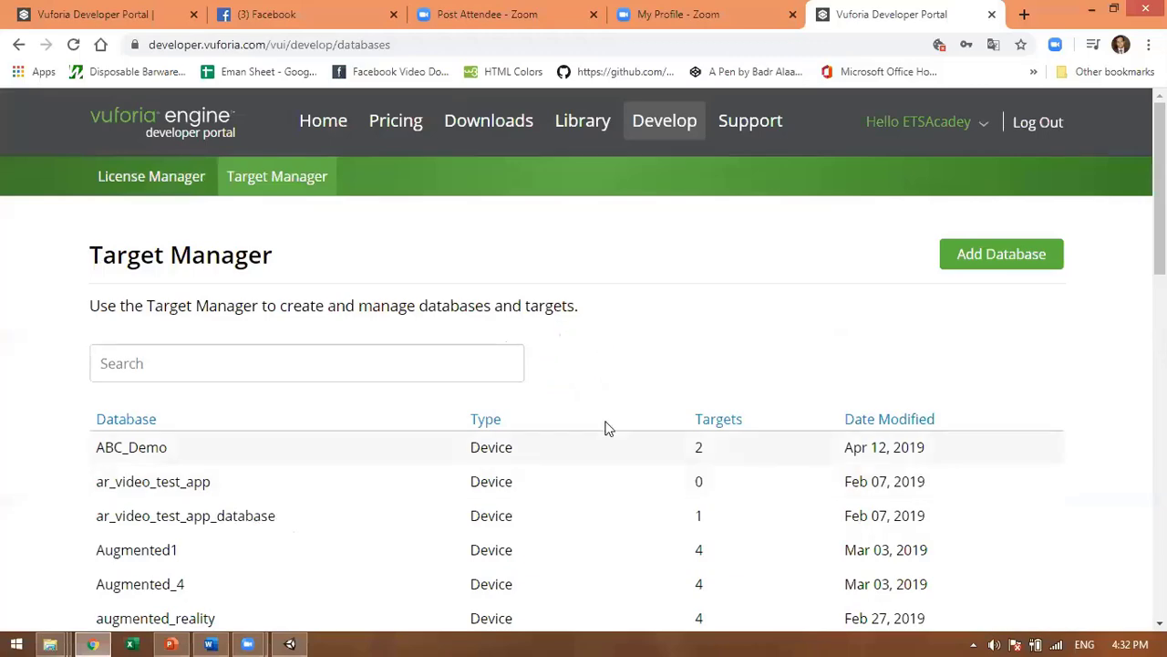
Step: Find Earth_2020 on page 2 of the database list and open it
scroll(605, 425, "down", 6)
scroll(604, 425, "down", 5)
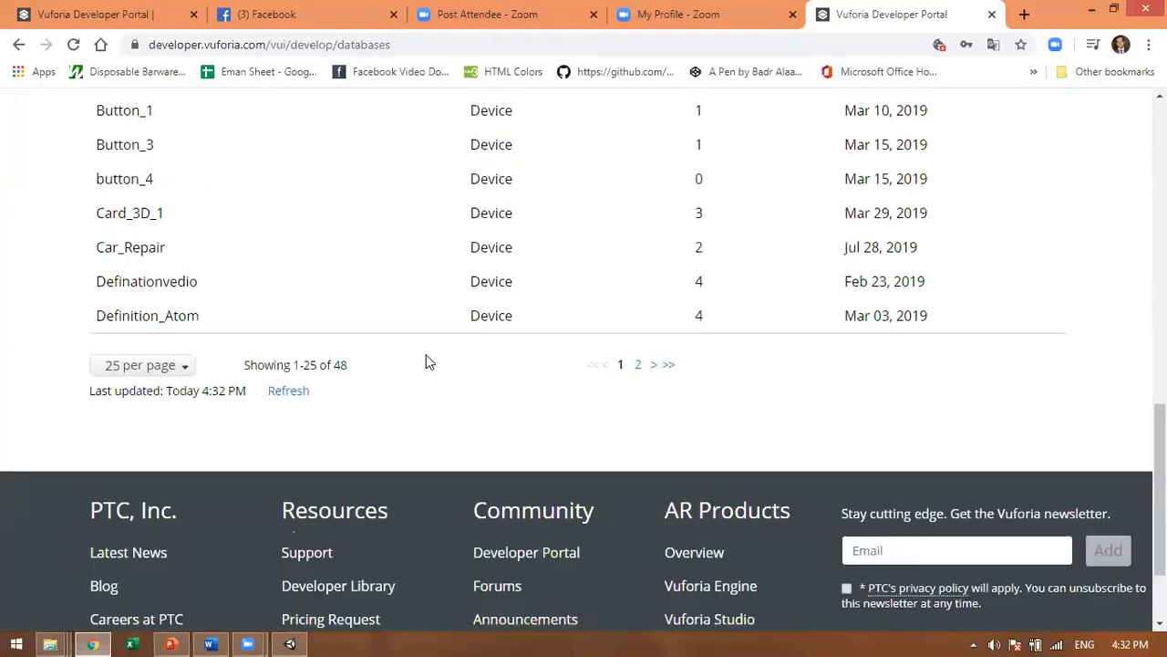
left_click(638, 238)
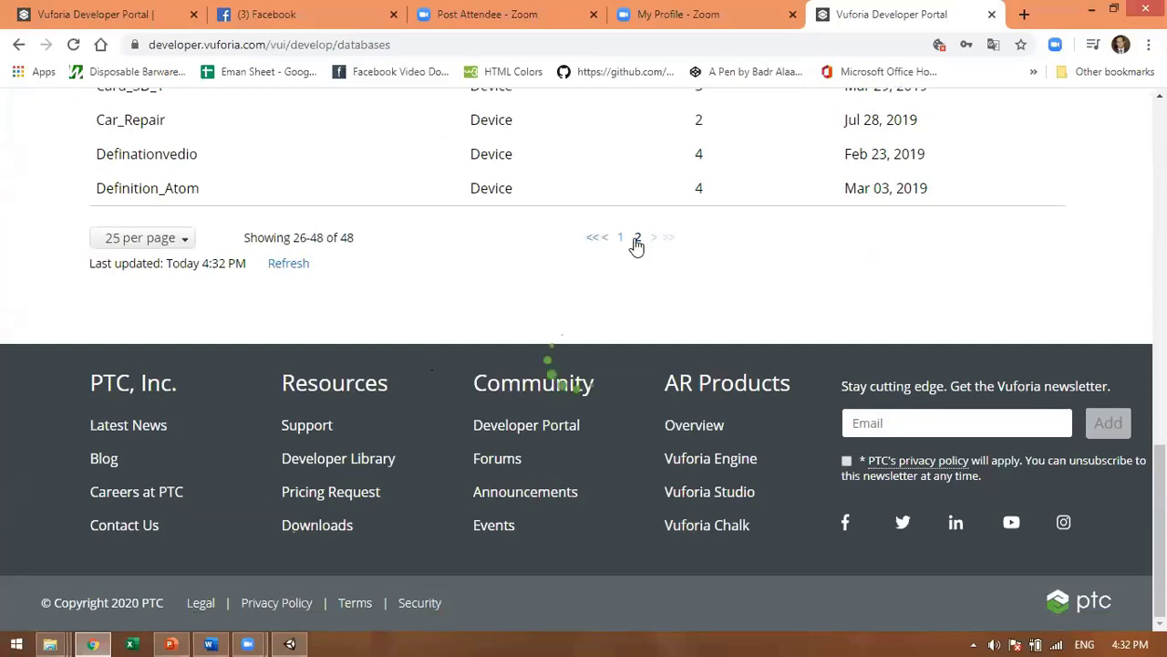
scroll(366, 270, "up", 9)
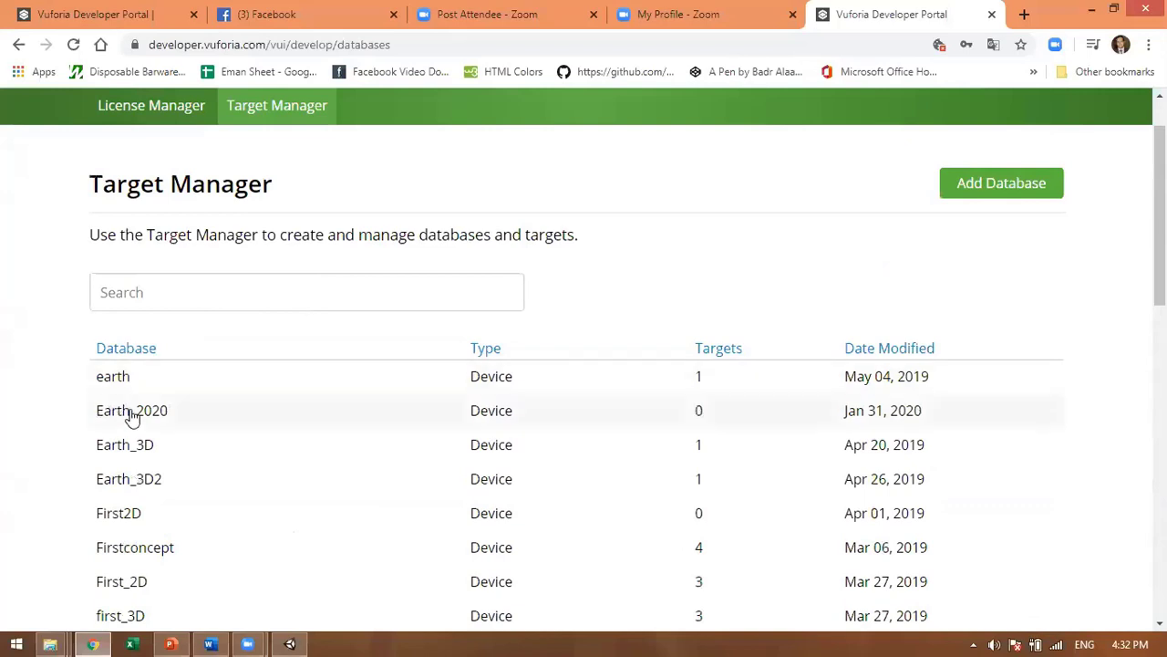
left_click(132, 415)
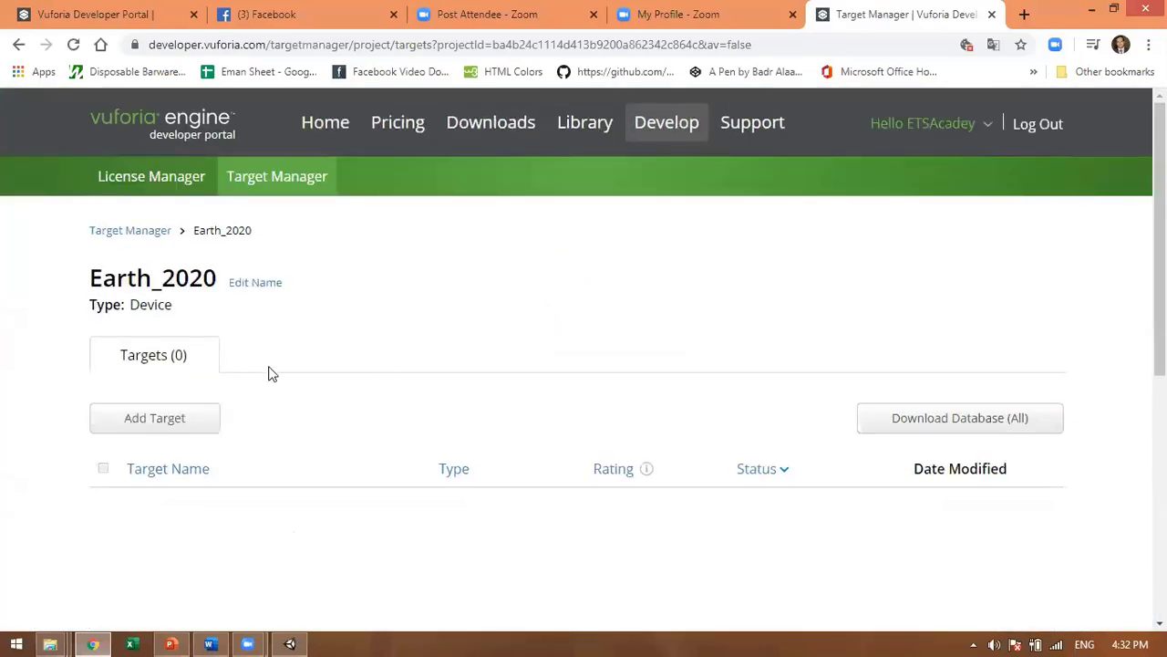
scroll(264, 369, "down", 1)
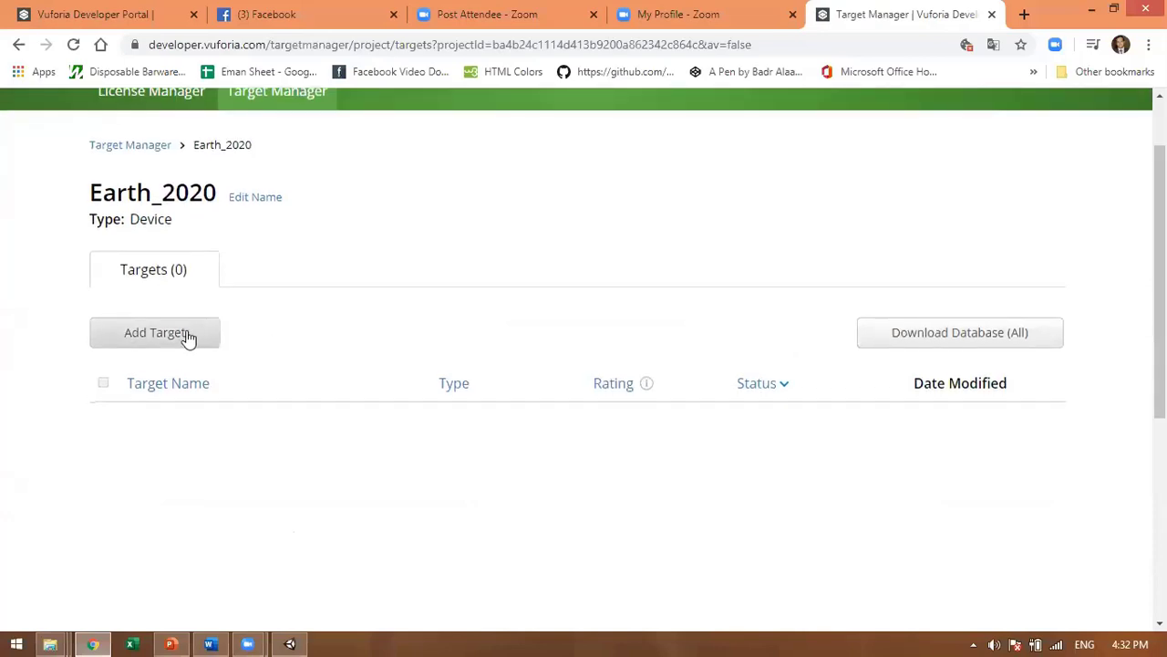
Step: Open the Add Target form and browse the Desktop for an image, then cancel the file picker
left_click(187, 334)
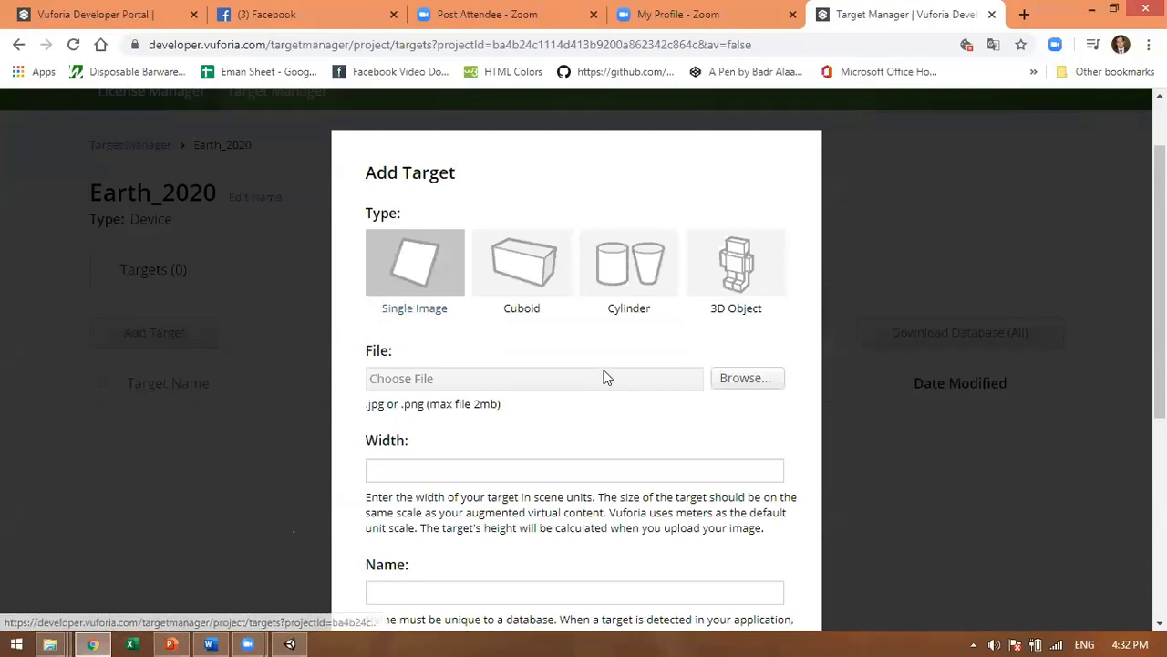
scroll(583, 155, "down", 2)
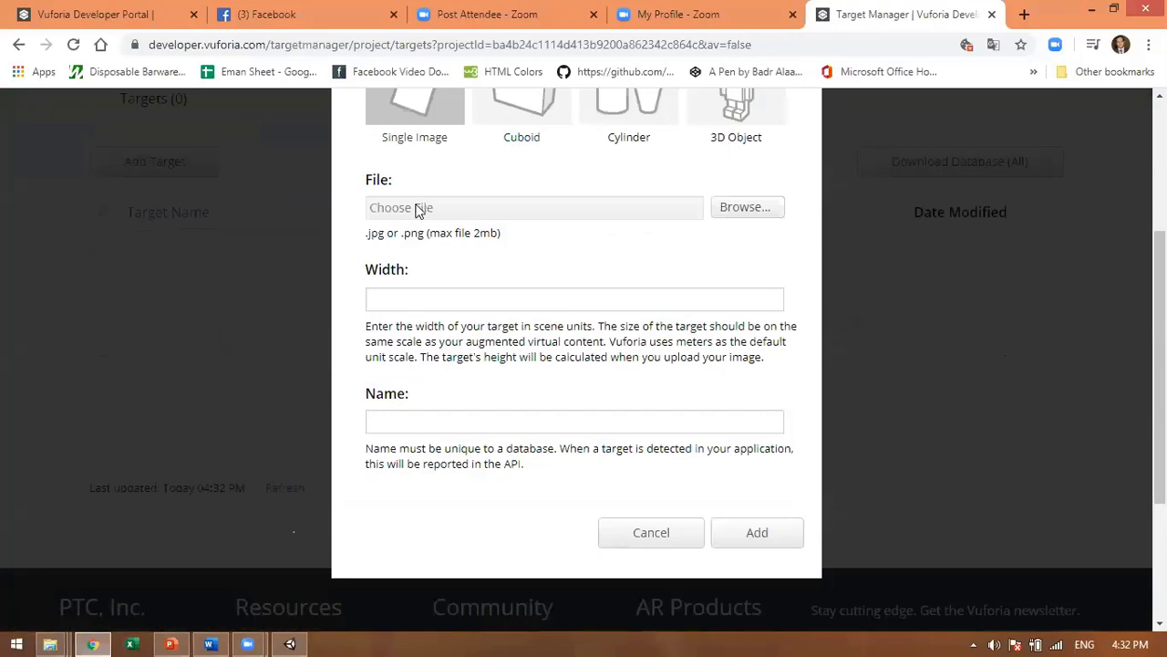
left_click(763, 210)
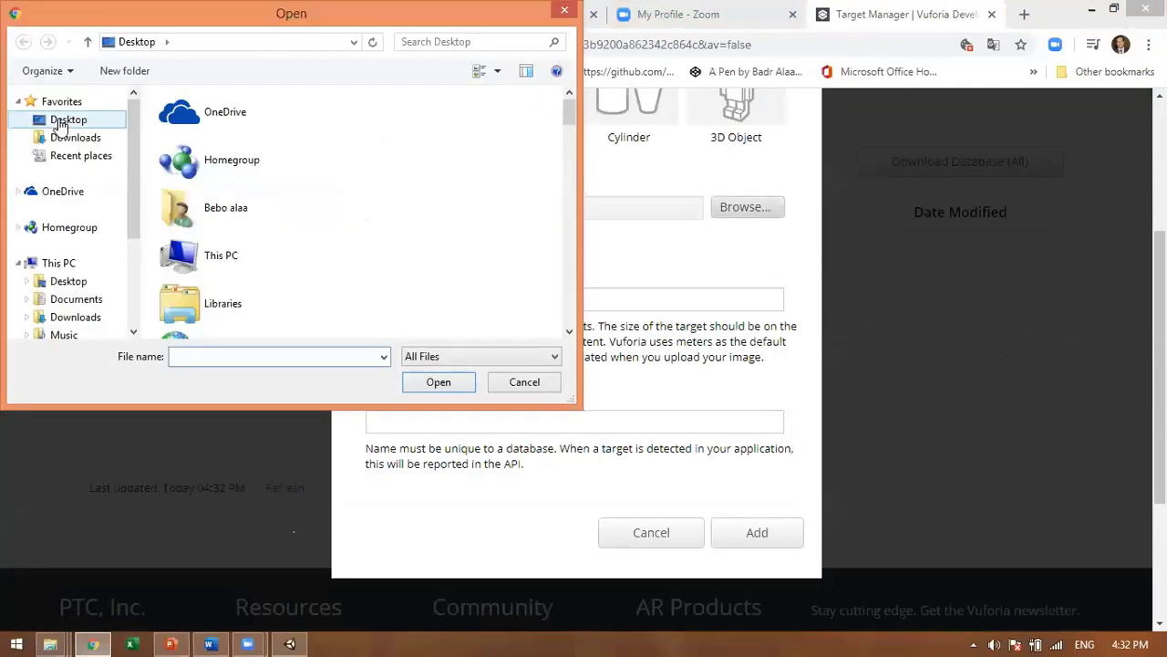
left_click(61, 126)
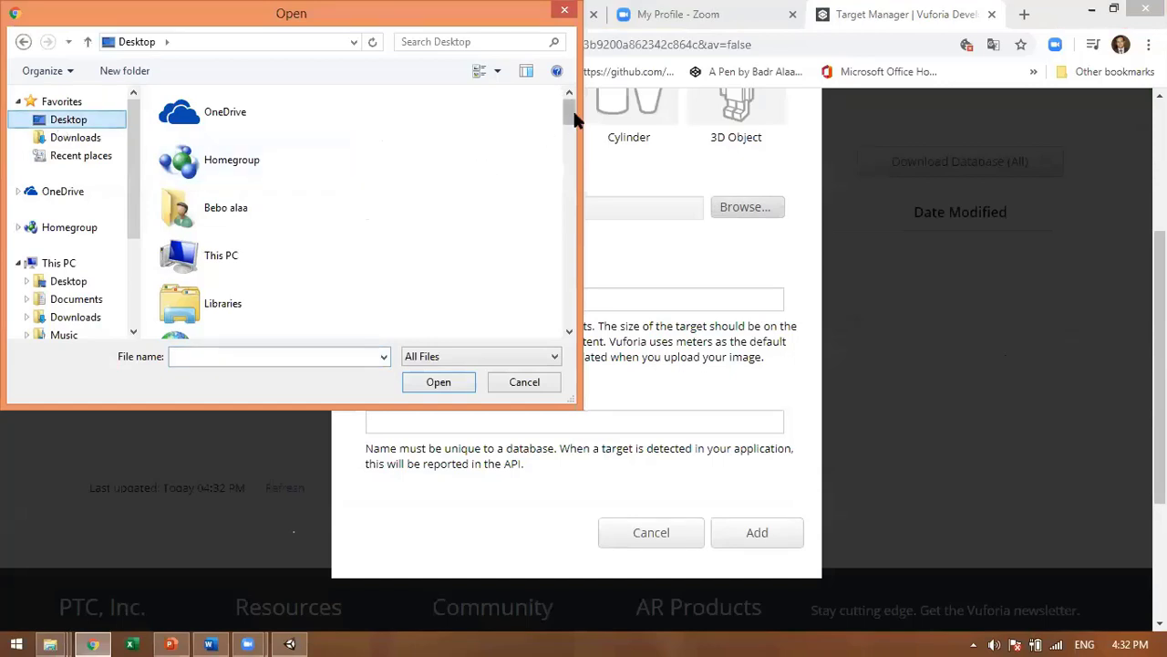
left_click_drag(572, 140, 578, 162)
scroll(264, 189, "up", 5)
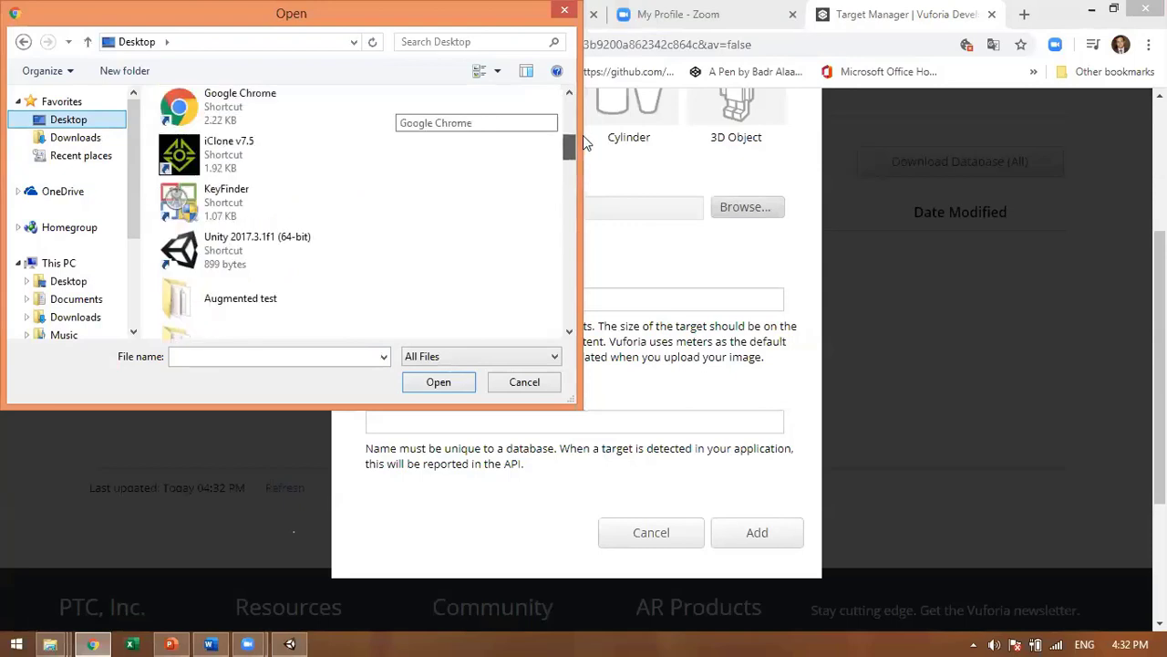
scroll(264, 189, "up", 1)
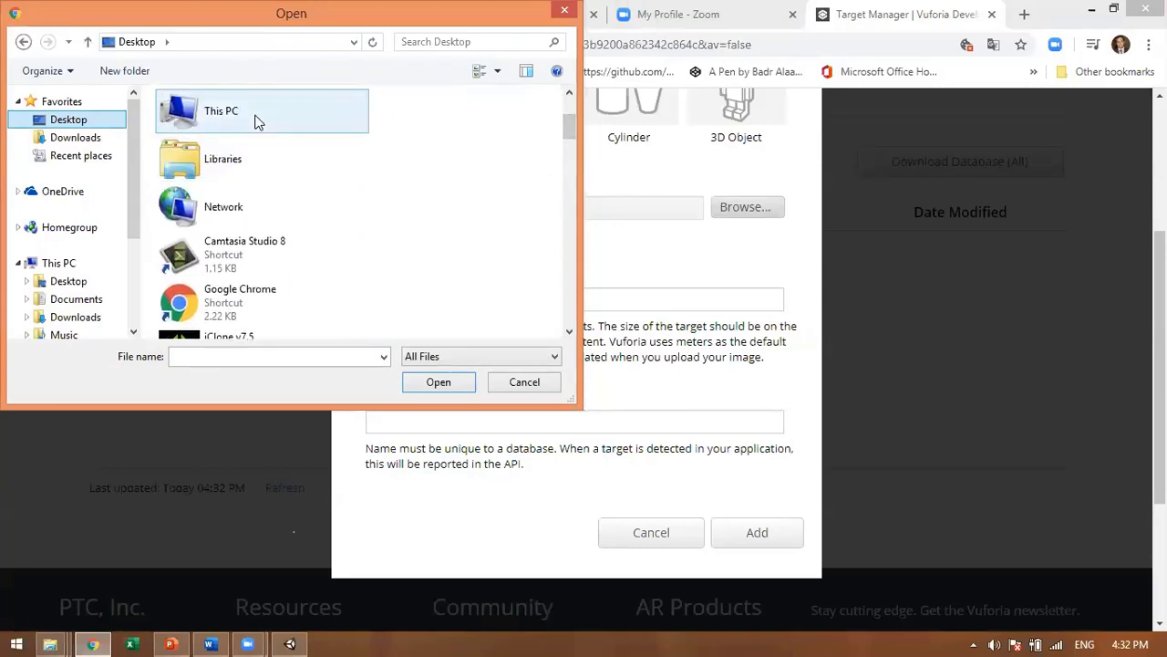
left_click(532, 389)
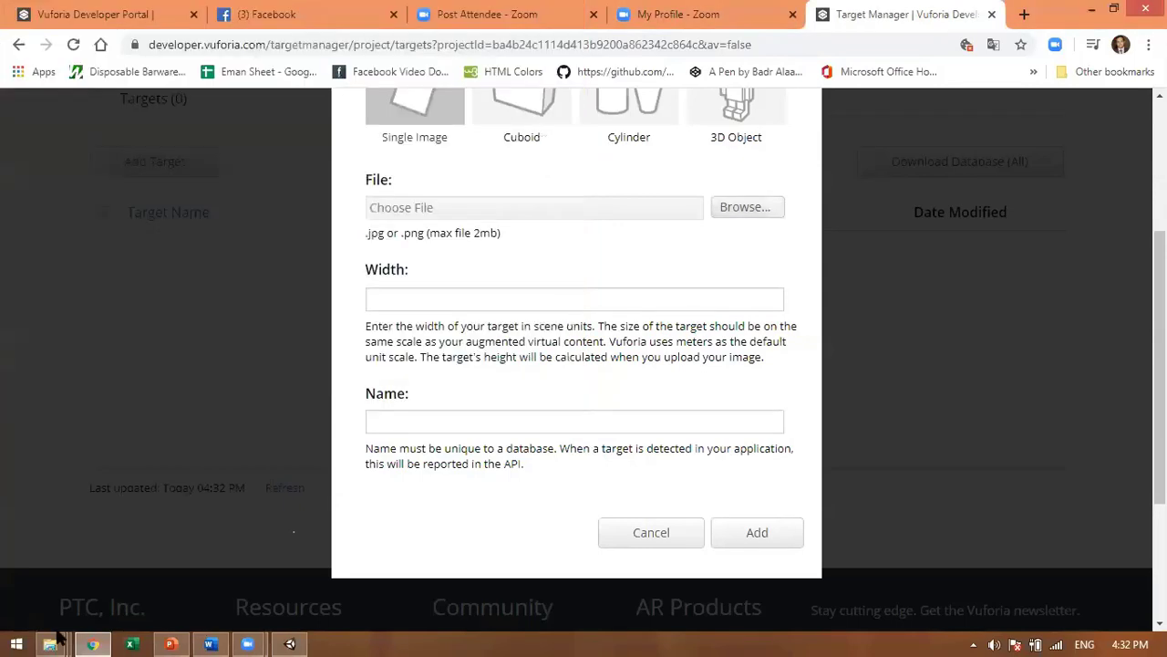
Step: Copy the Earth card image from the source Work Shop folder
mouse_move(50, 643)
left_click(258, 550)
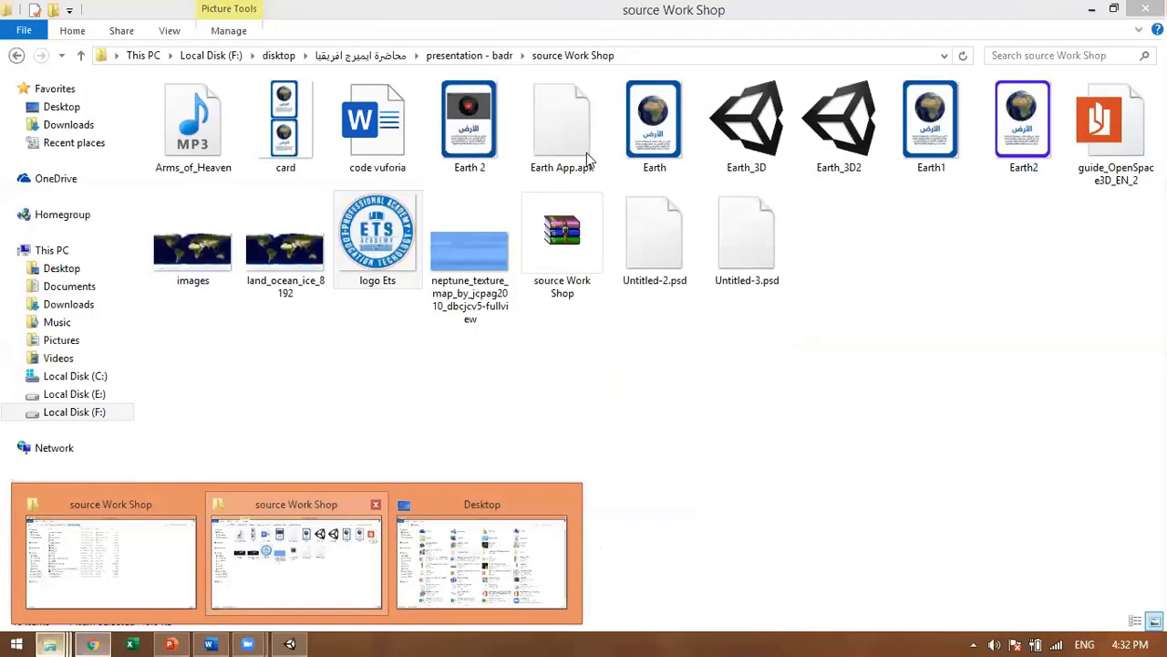
left_click(654, 128)
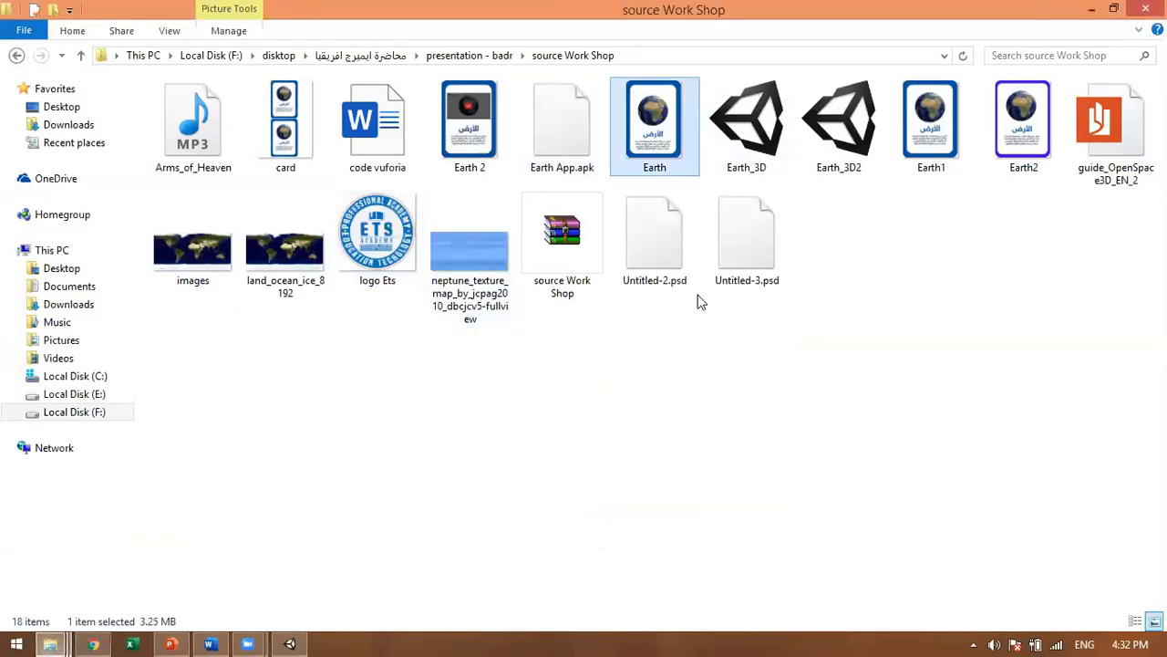
right_click(657, 125)
left_click(736, 425)
Step: Paste the Earth image onto the desktop and return to the Add Target form in Chrome
left_click(1093, 11)
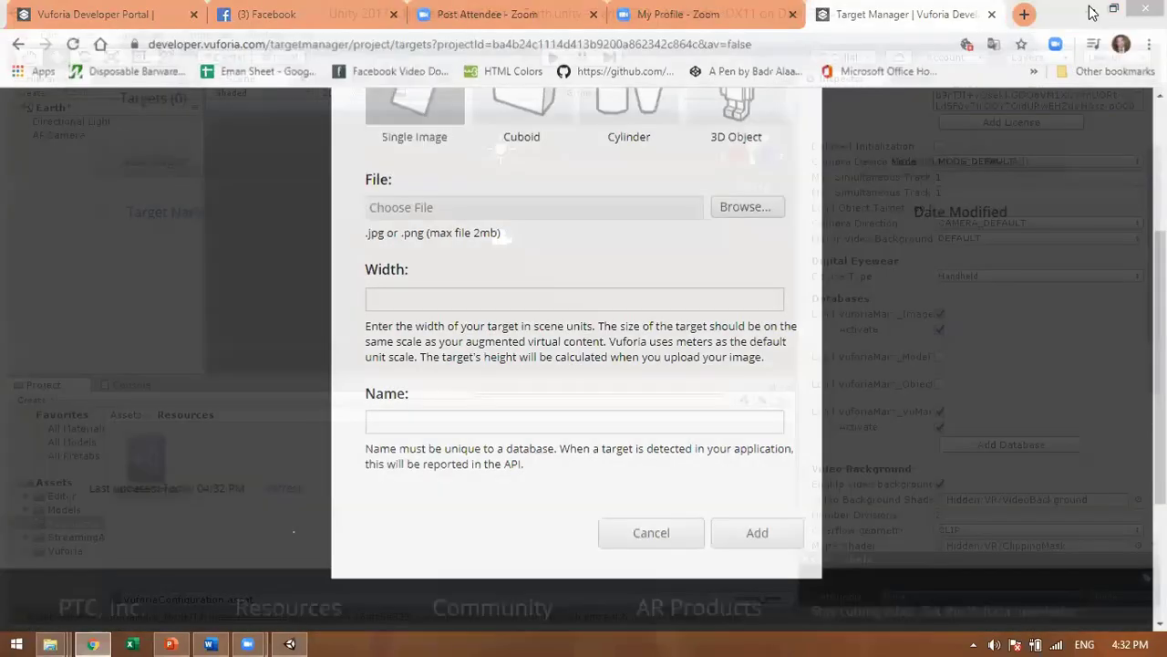
left_click(1092, 11)
left_click(990, 8)
right_click(463, 230)
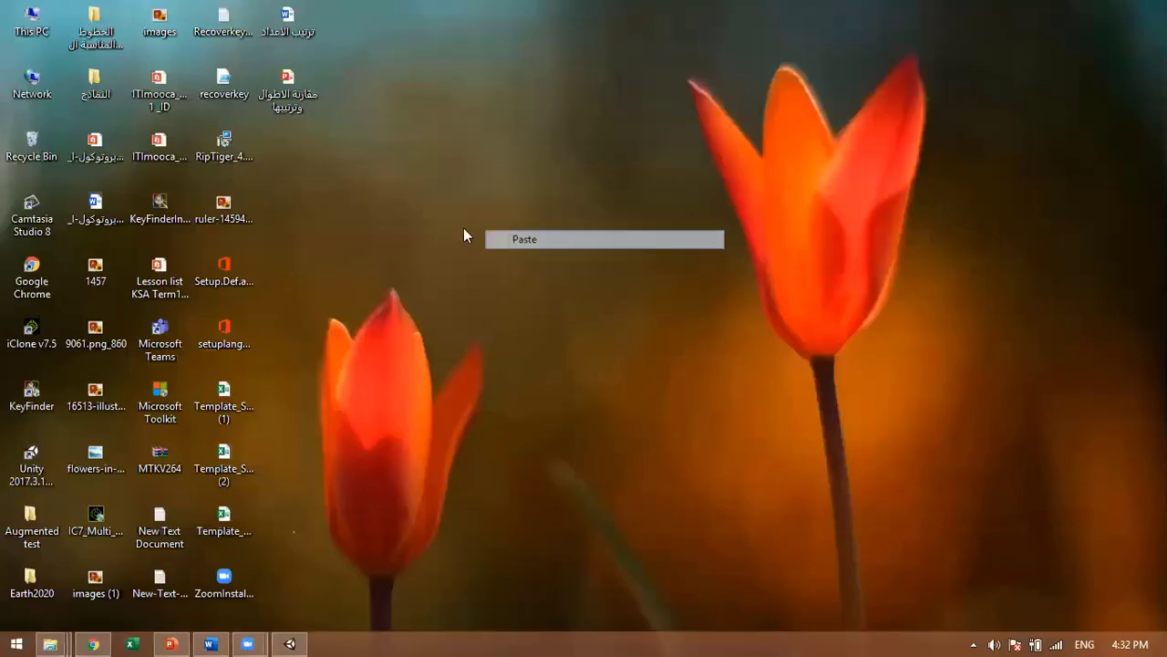
key("p")
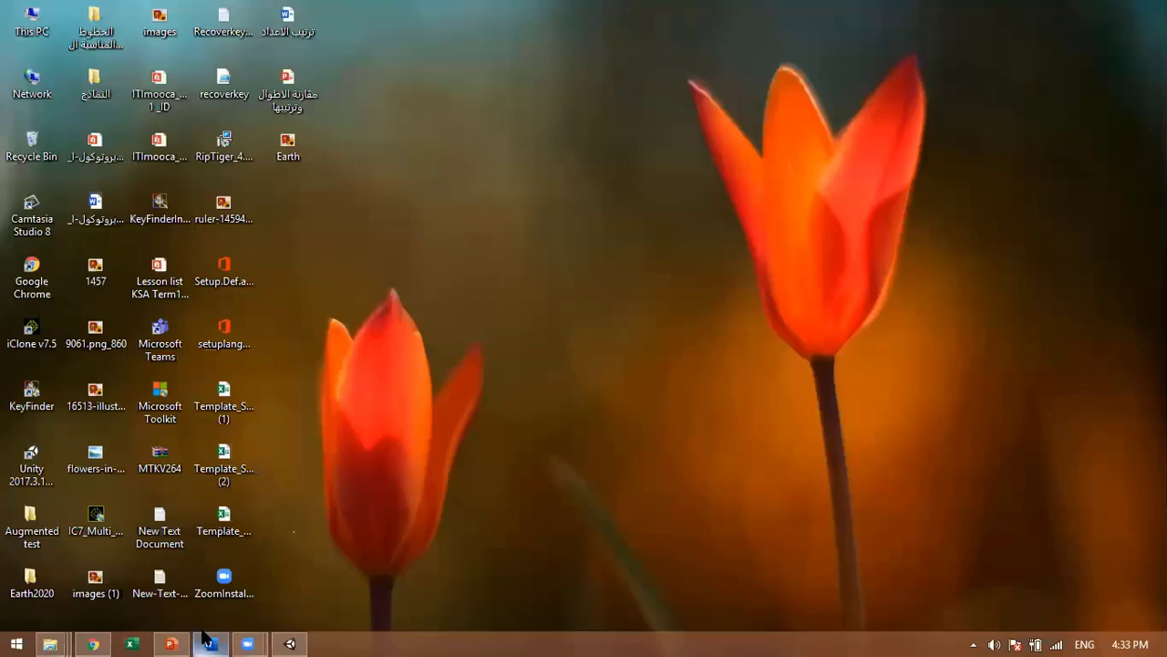
left_click(290, 644)
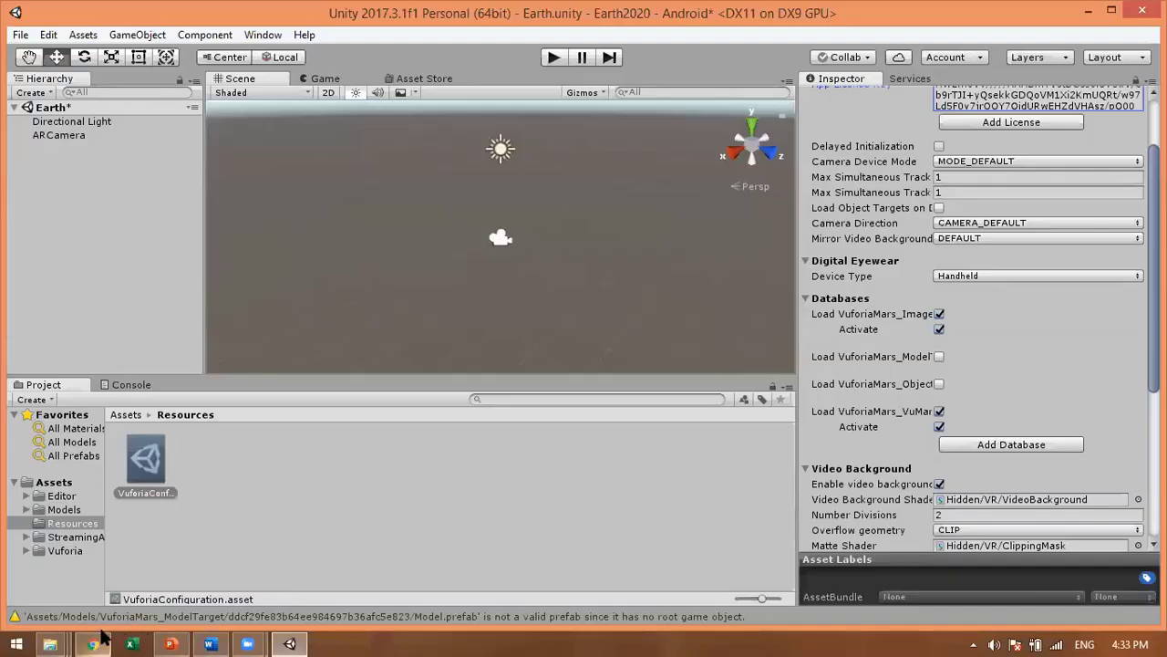
left_click(92, 643)
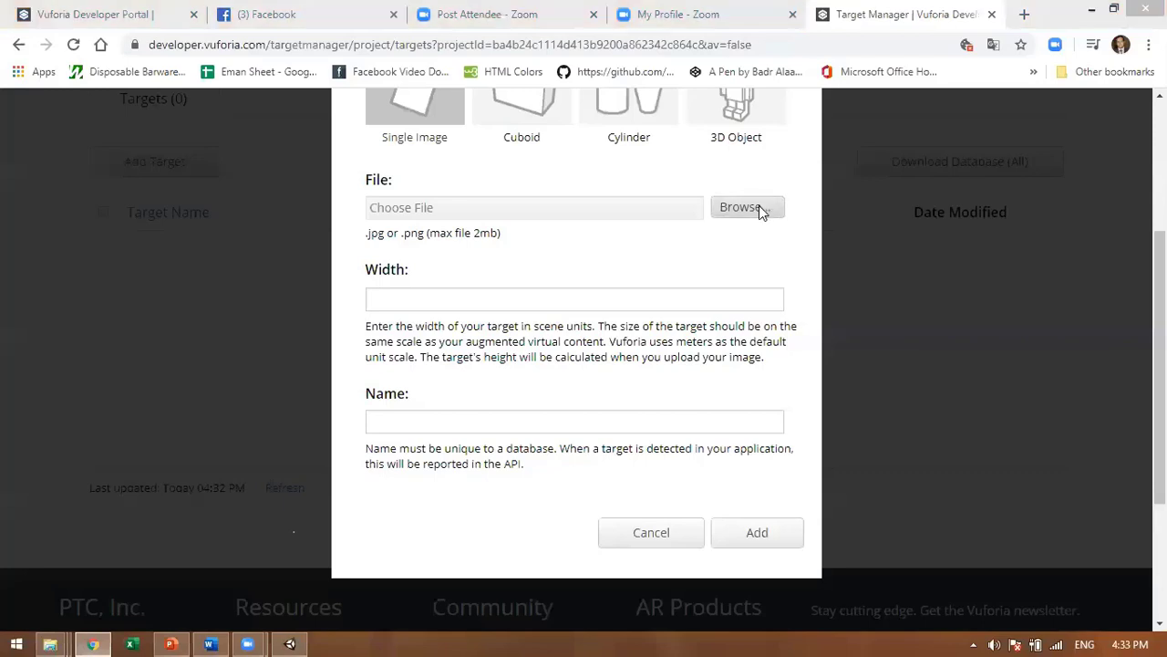
Step: Choose Earth.png from the Desktop as the target image, set width 1, and add the target
left_click(762, 208)
left_click_drag(569, 112, 589, 206)
left_click(264, 157)
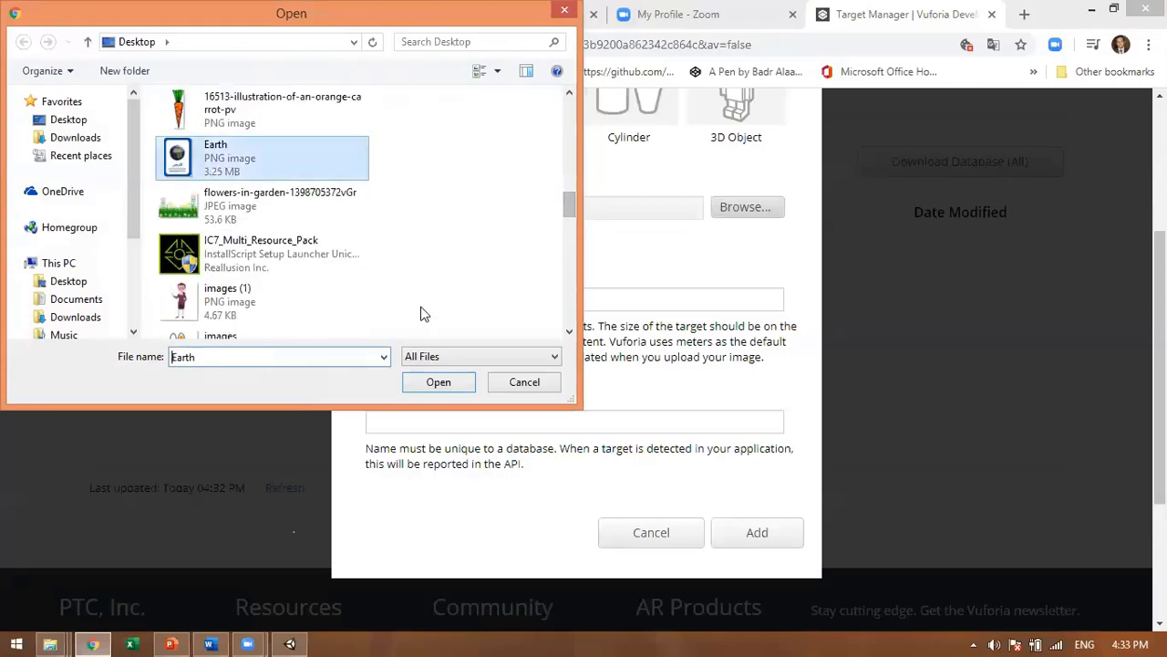
left_click(439, 382)
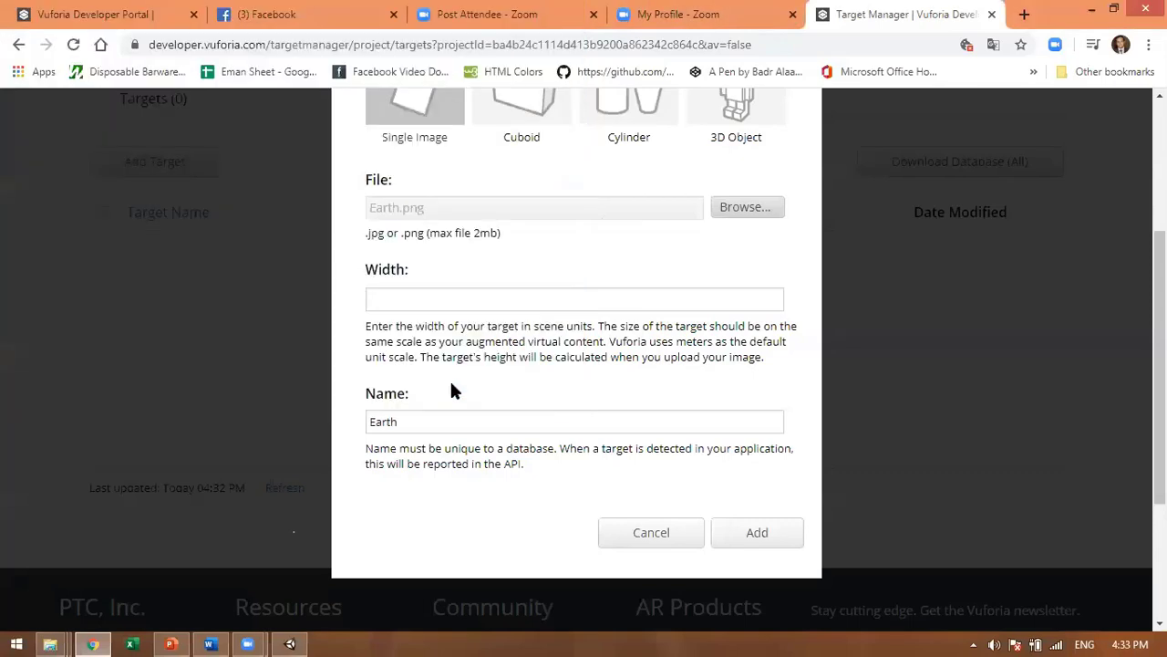
left_click(396, 300)
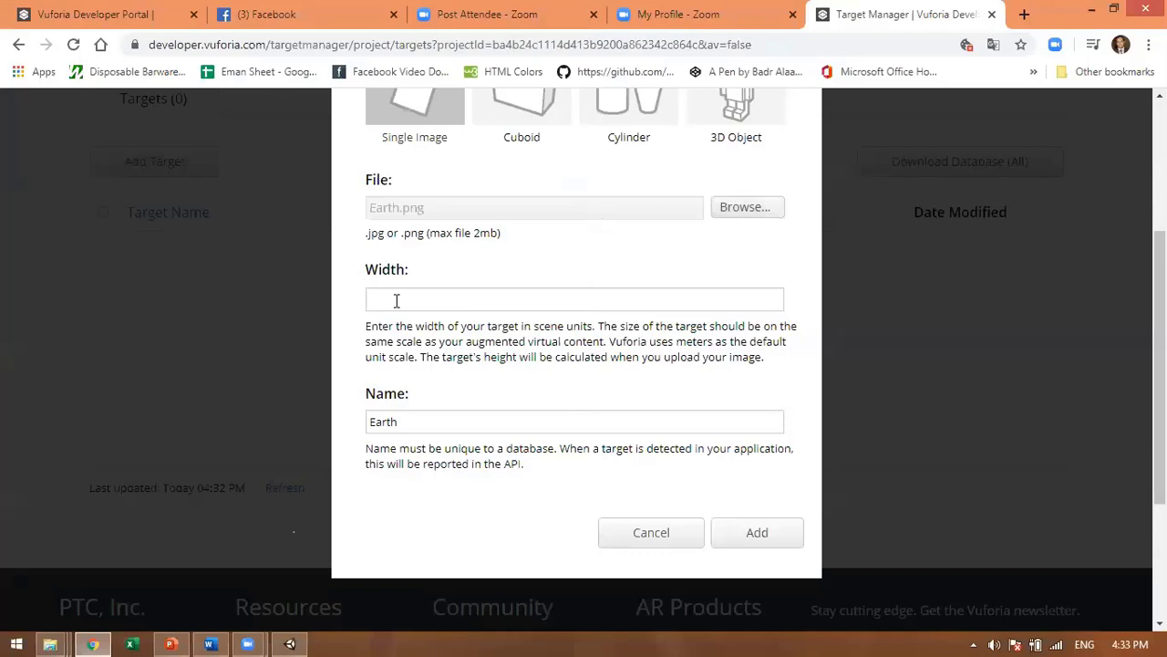
left_click(397, 300)
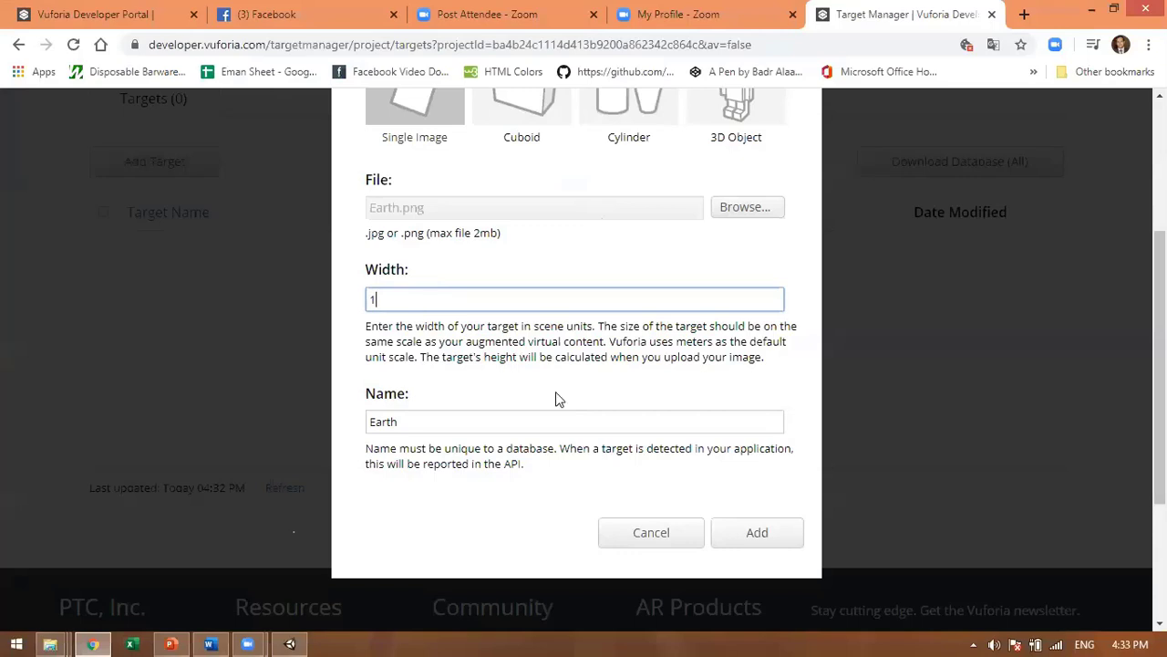
left_click(781, 534)
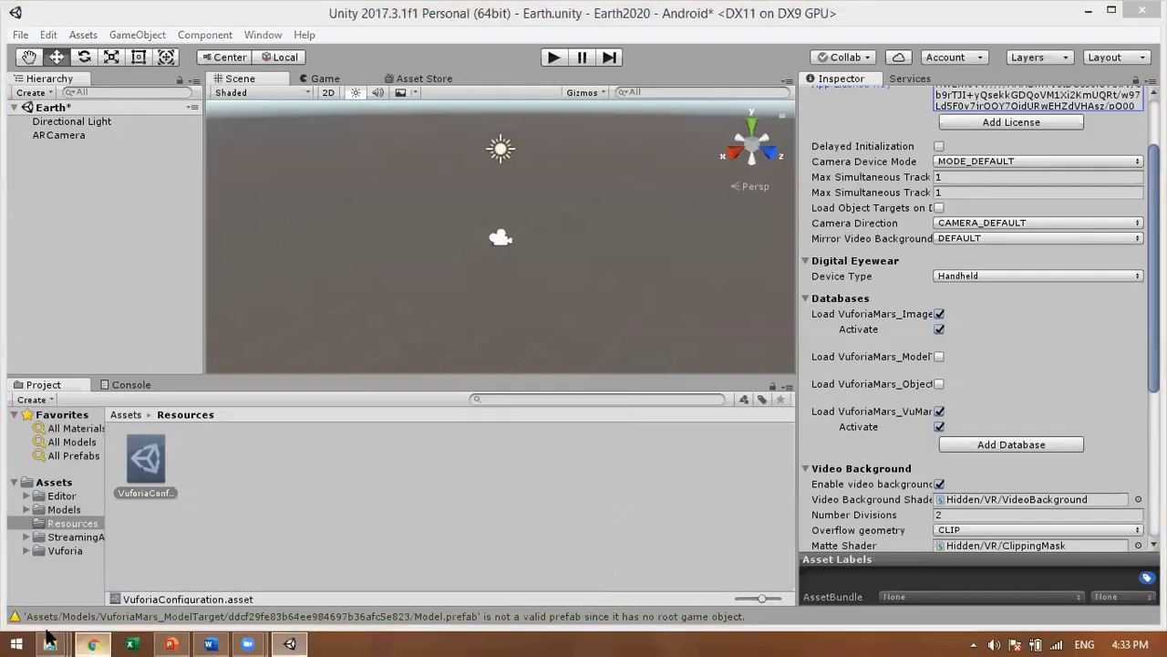
Step: Paste the copied Earth1 card image onto the Desktop
mouse_move(50, 641)
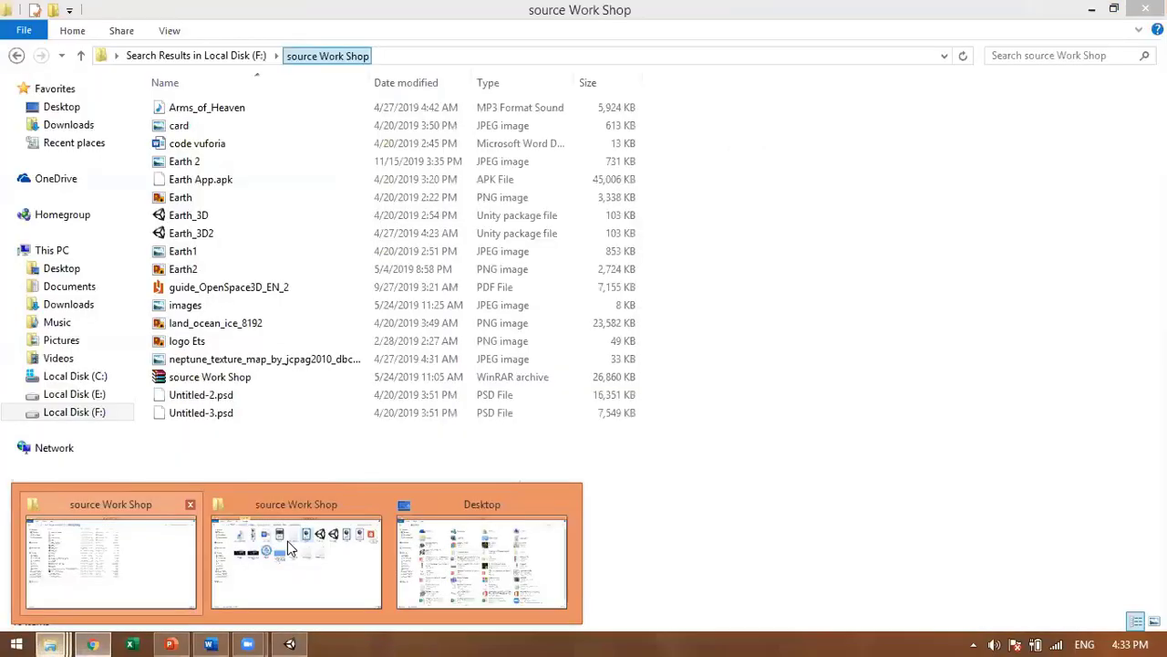
left_click(288, 547)
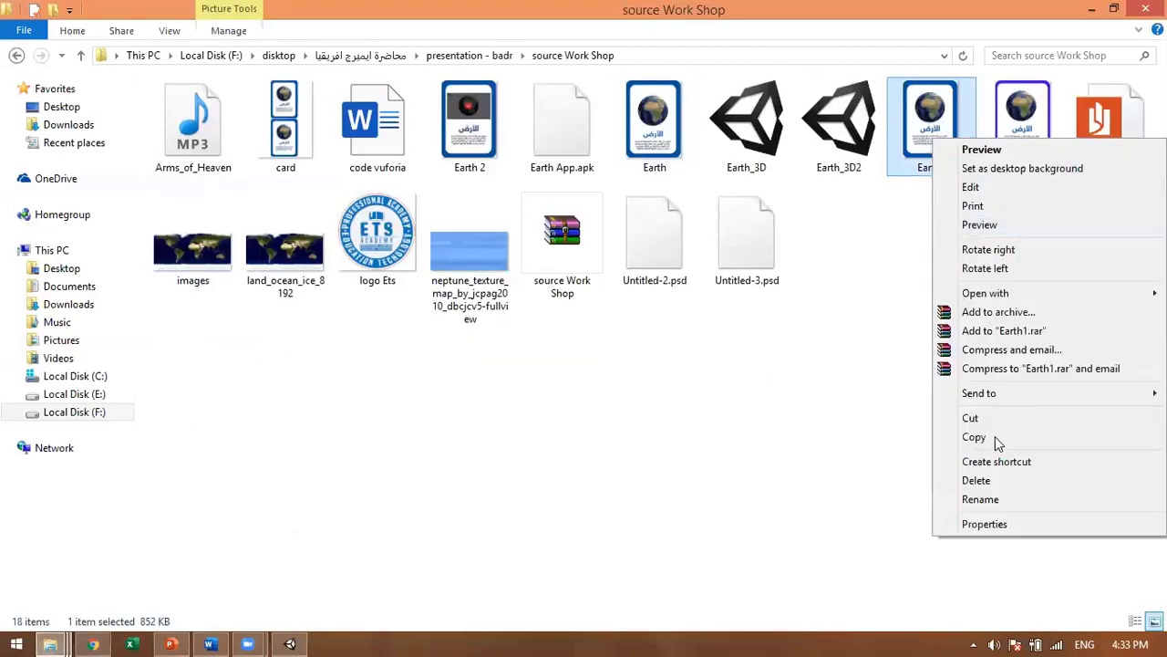
left_click(92, 644)
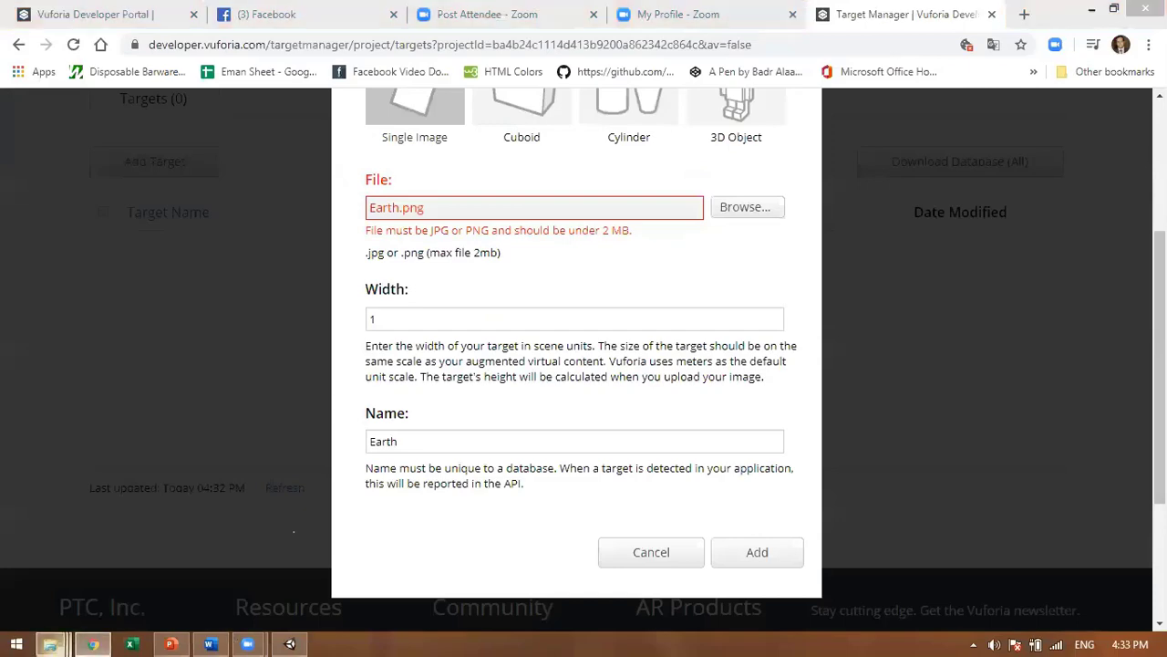
left_click(1088, 7)
left_click(1087, 9)
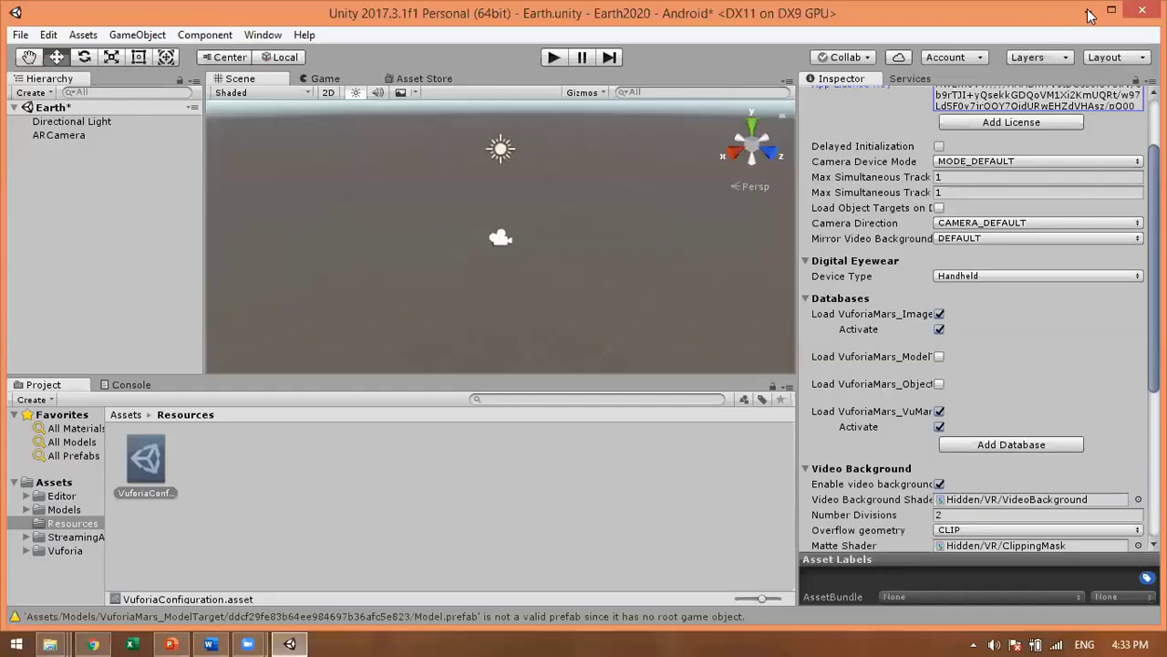
key("super+d")
right_click(382, 212)
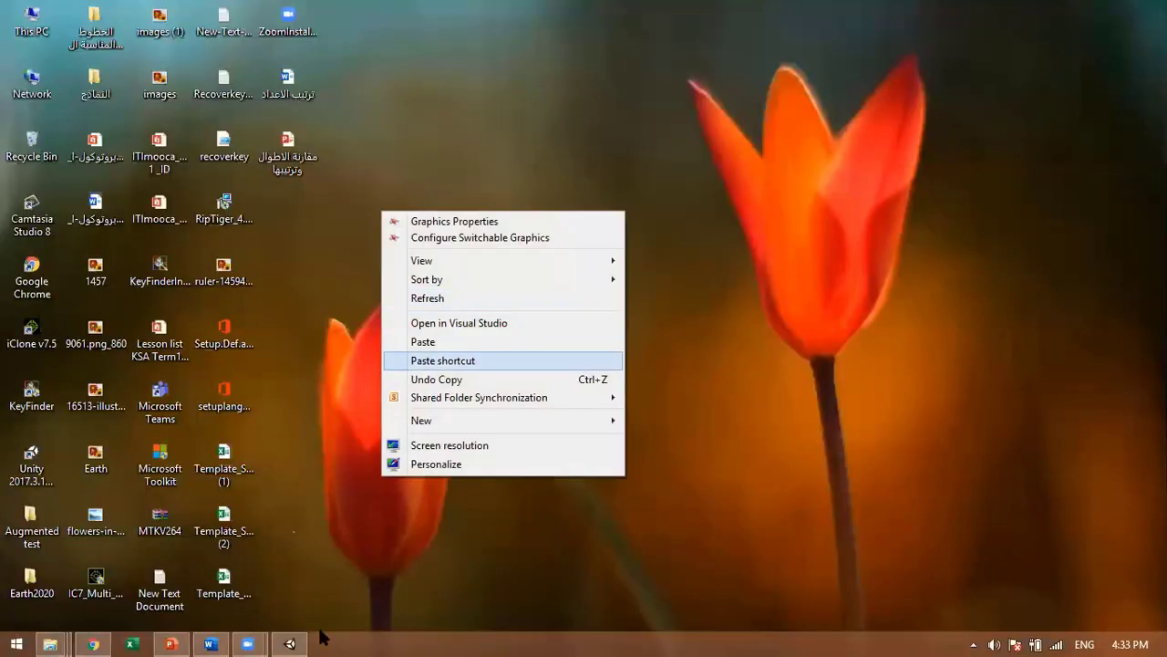
key("Return")
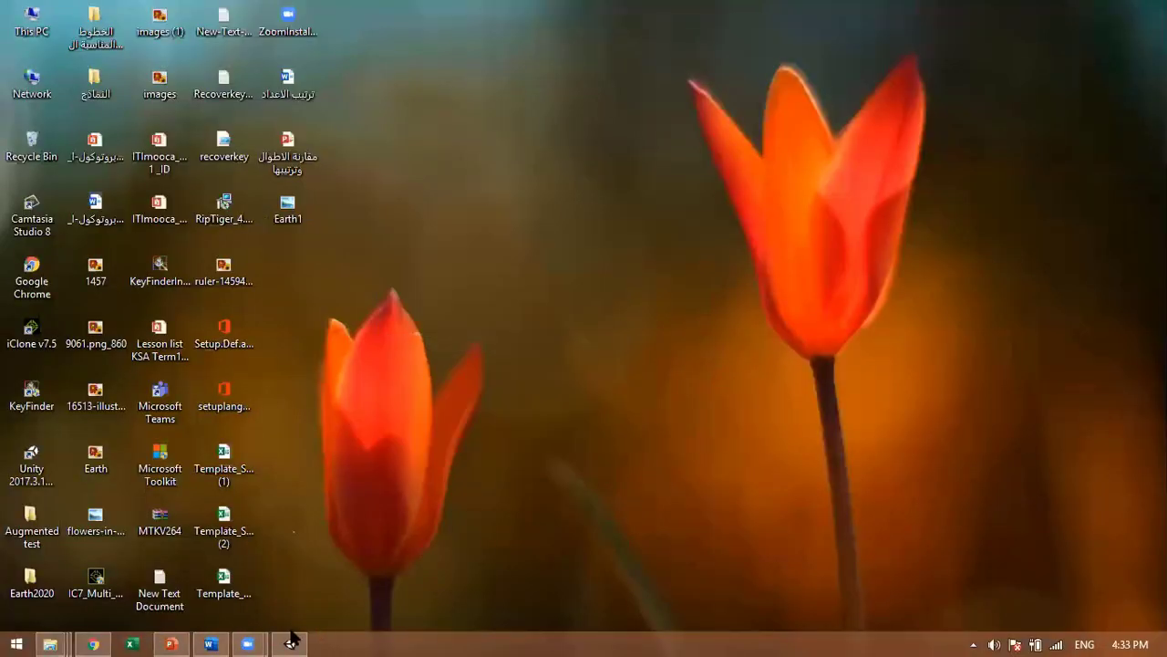
Step: Add Earth1 from the Desktop as a width-1 image target in Earth_2020
left_click(92, 644)
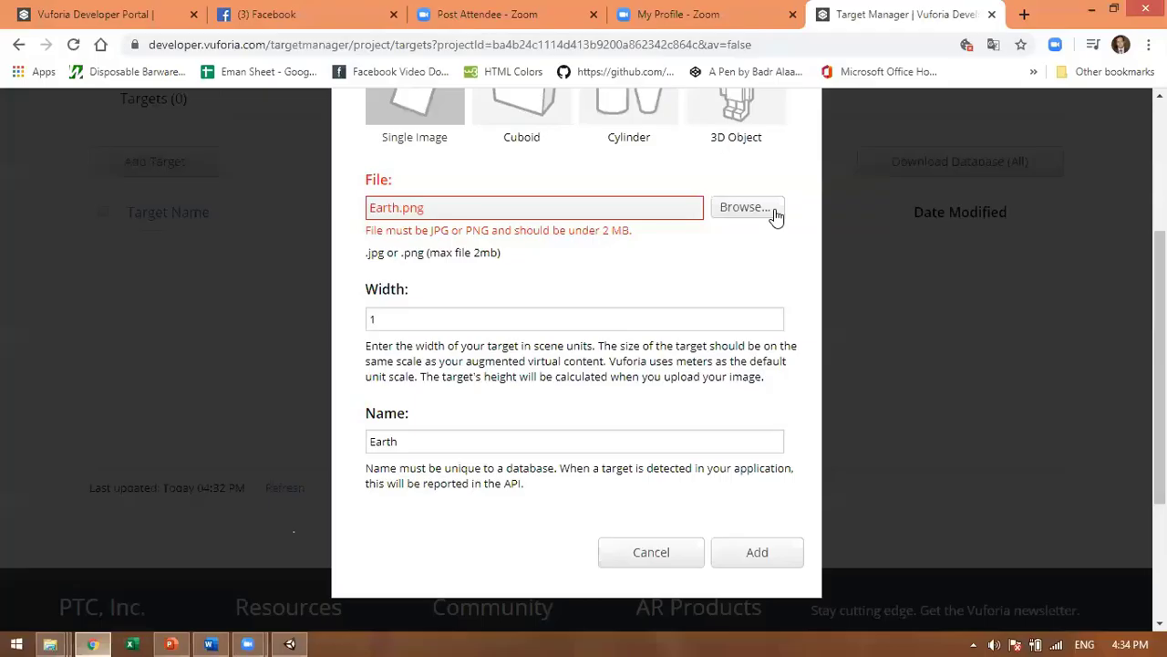
left_click(774, 212)
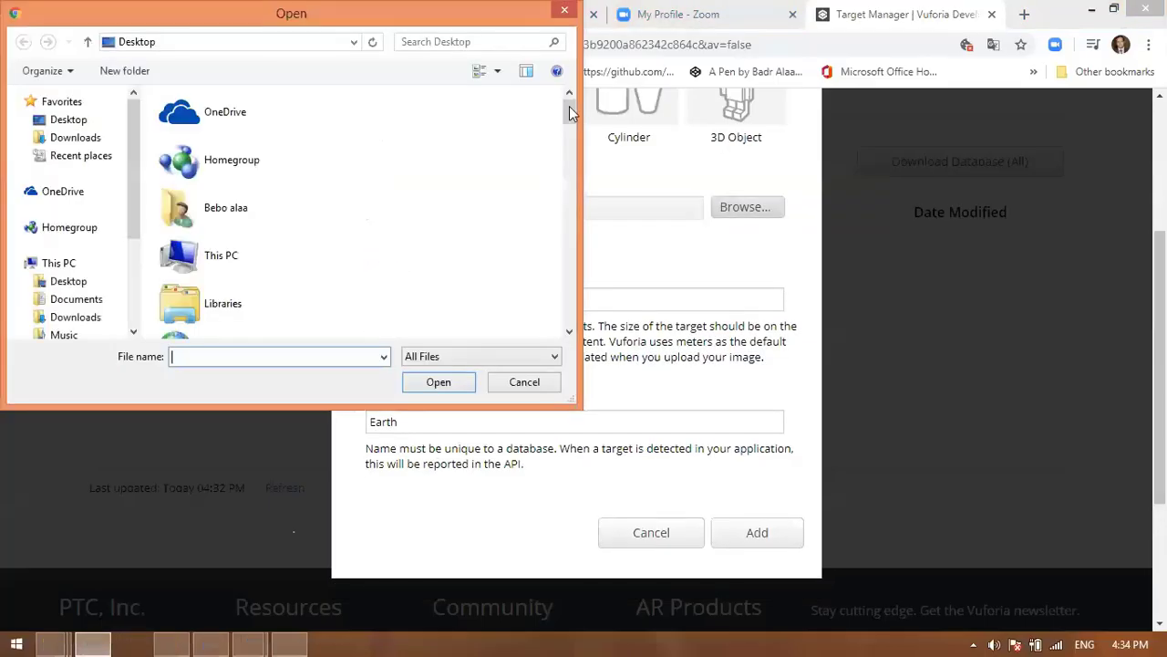
left_click_drag(571, 115, 571, 204)
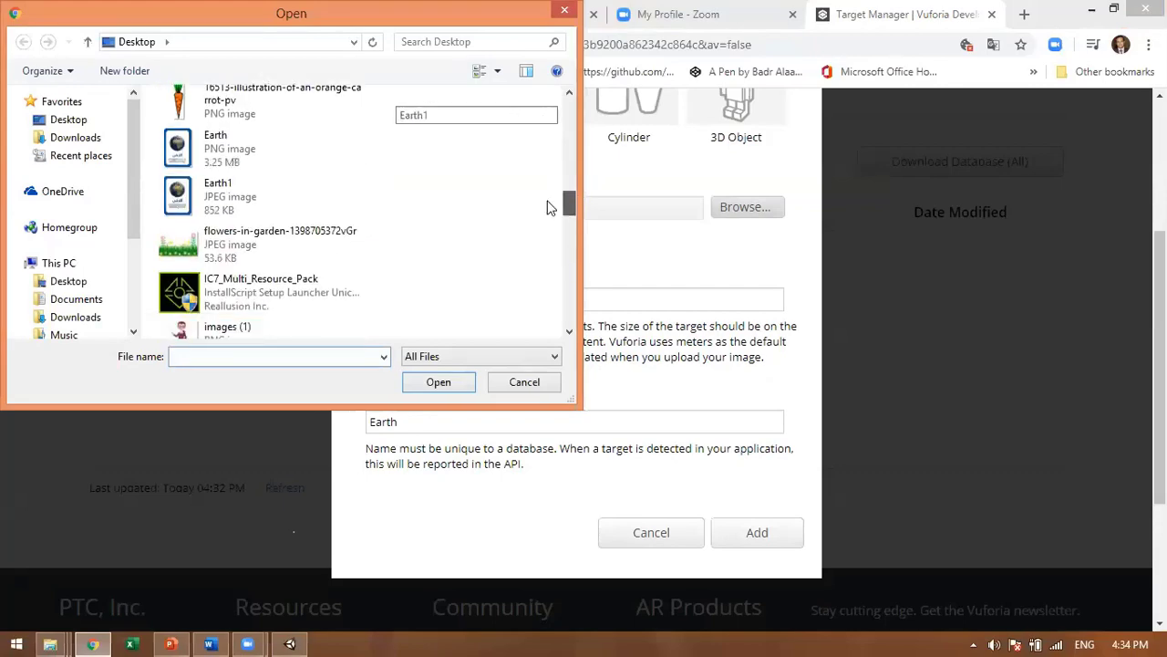
left_click(254, 200)
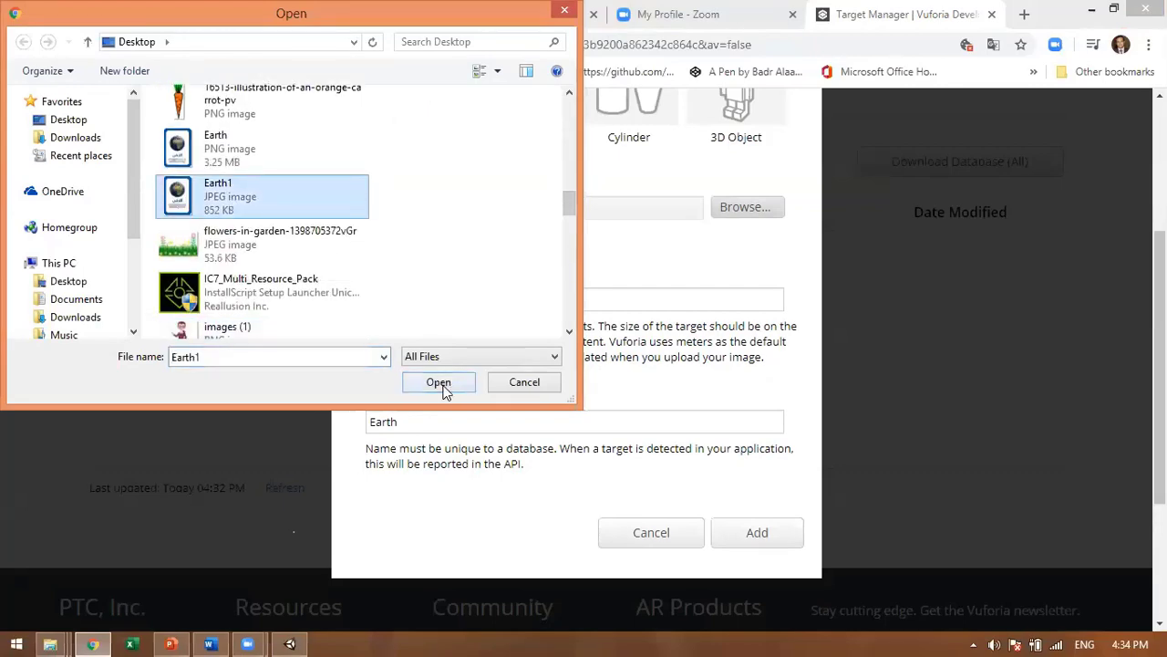
left_click(439, 382)
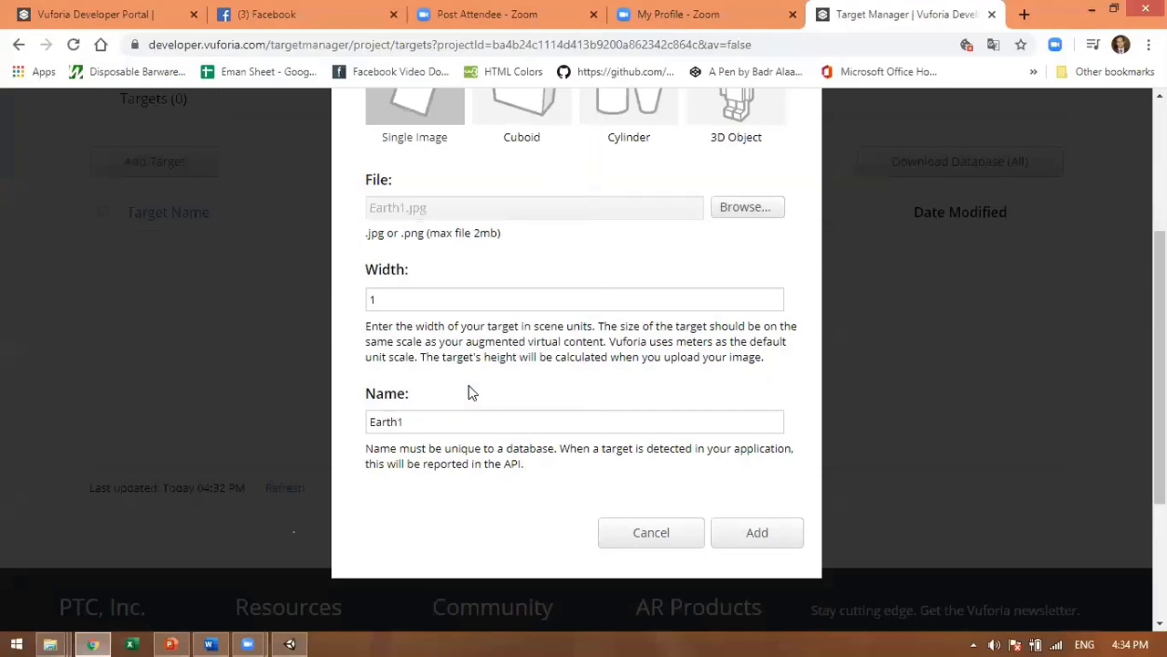
left_click(441, 296)
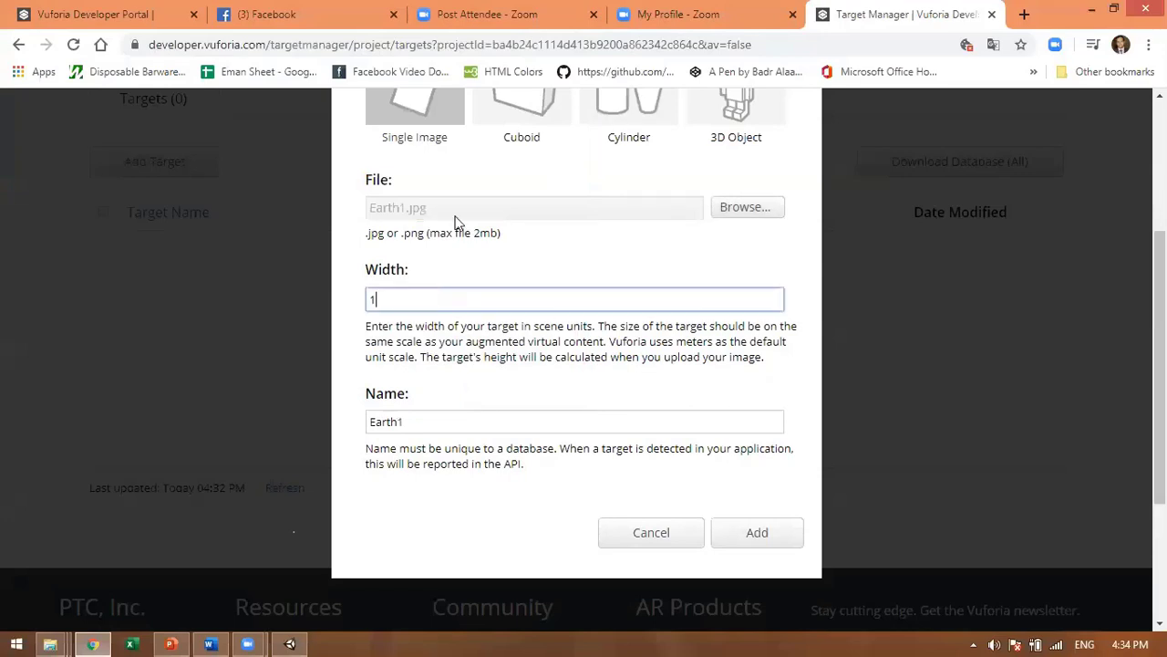
left_click(745, 534)
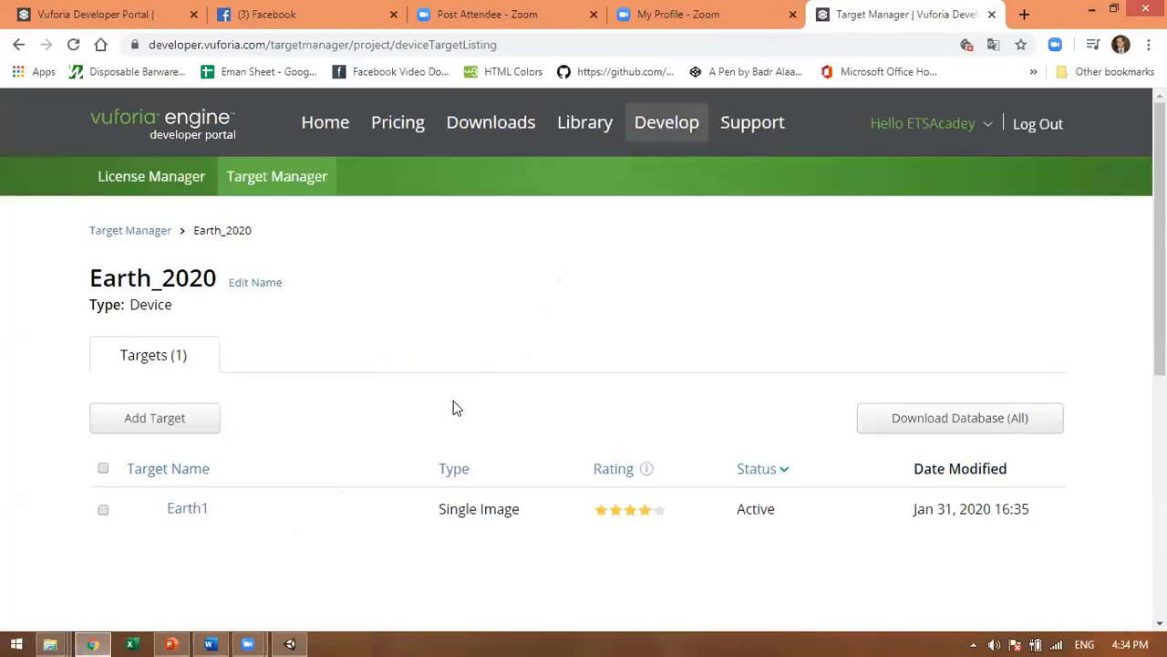
scroll(454, 407, "down", 1)
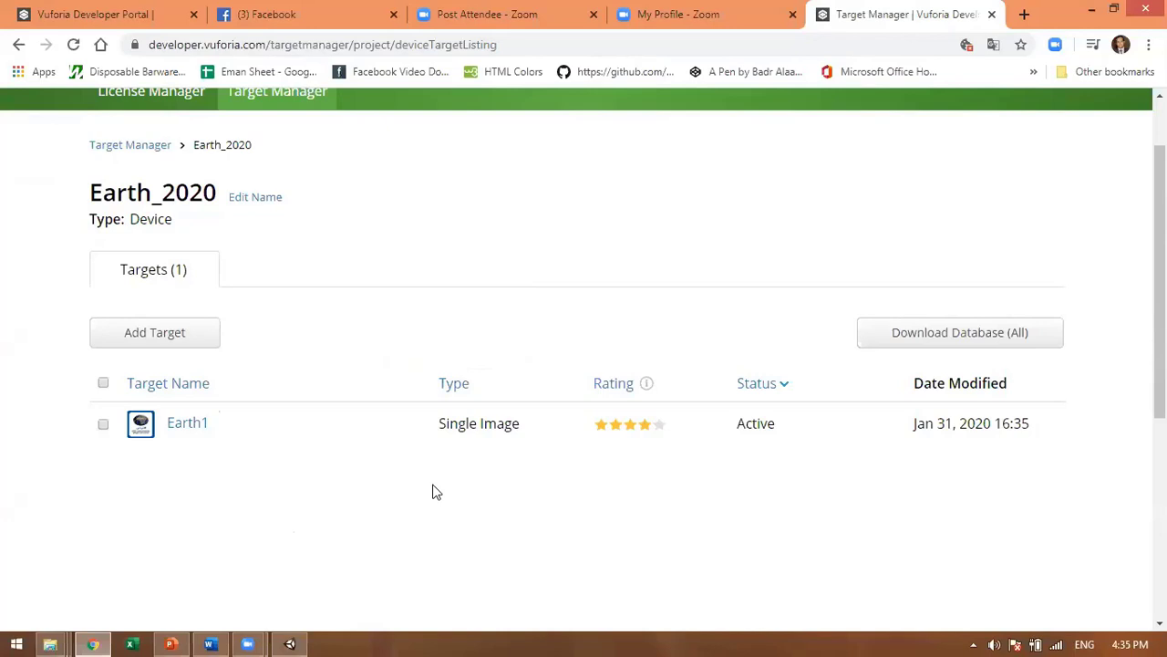
left_click(163, 419)
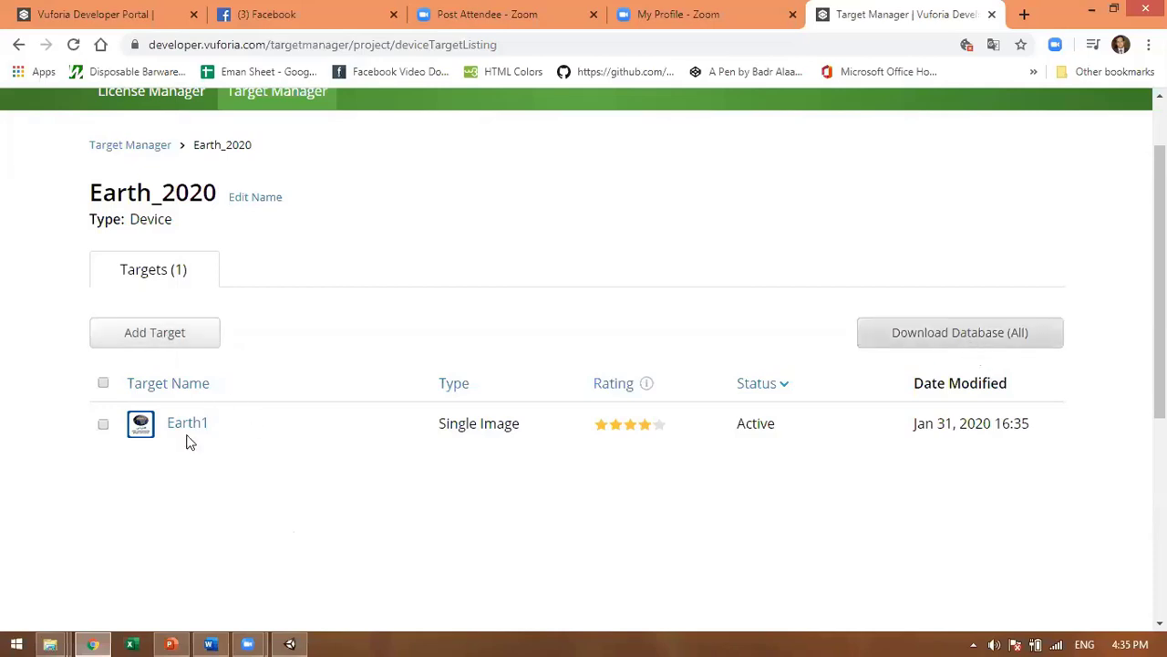
Step: Download the whole Earth_2020 database for Unity Editor to the Desktop, then return to Unity
left_click(952, 338)
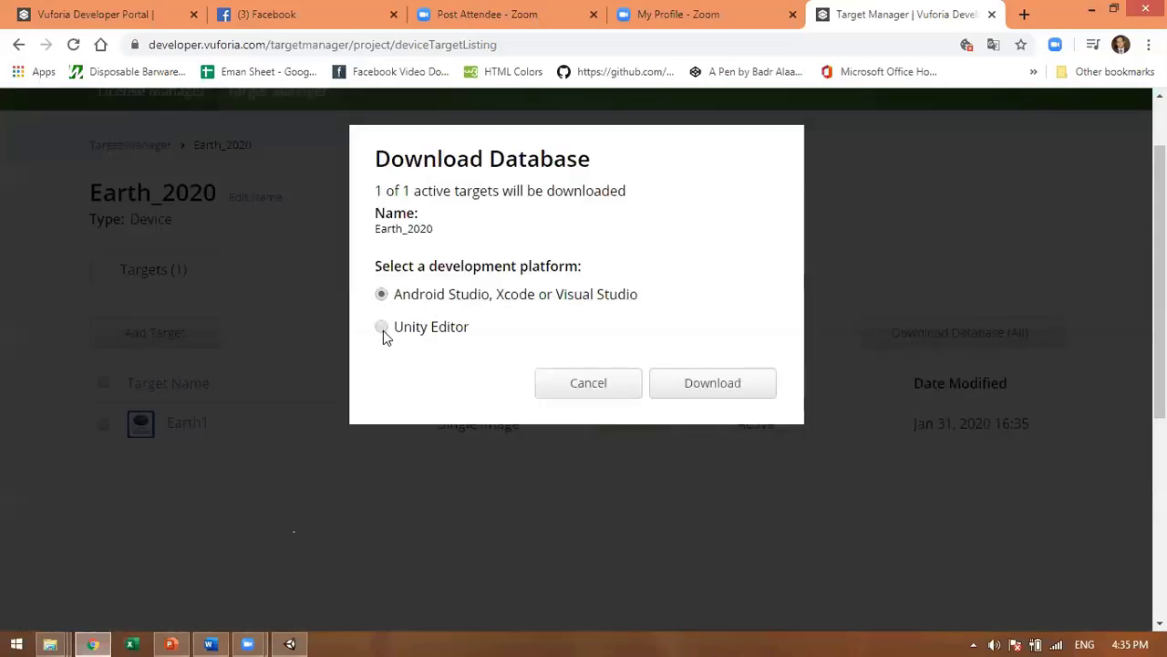
left_click(436, 330)
left_click(694, 390)
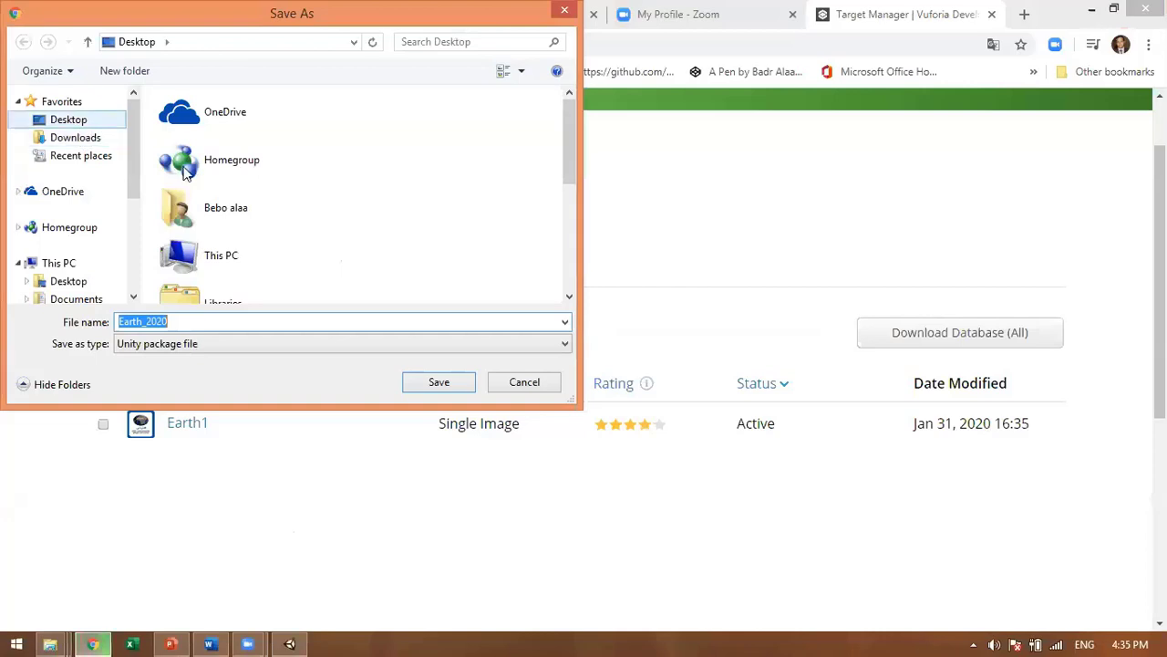
left_click(68, 119)
left_click(439, 382)
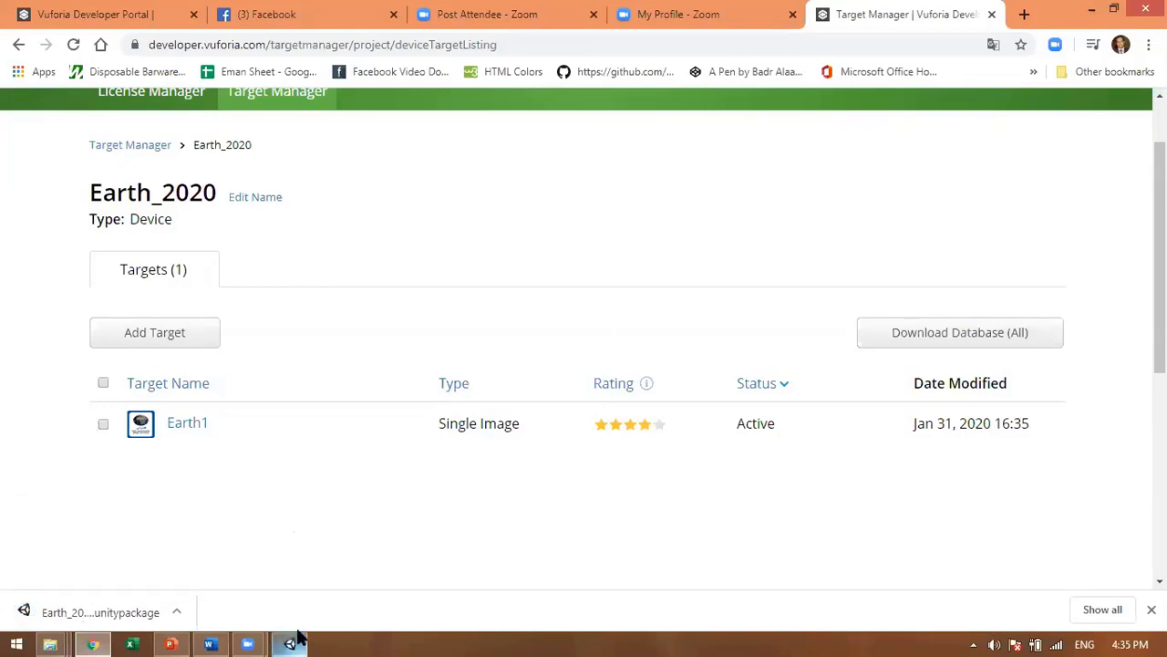
left_click(297, 638)
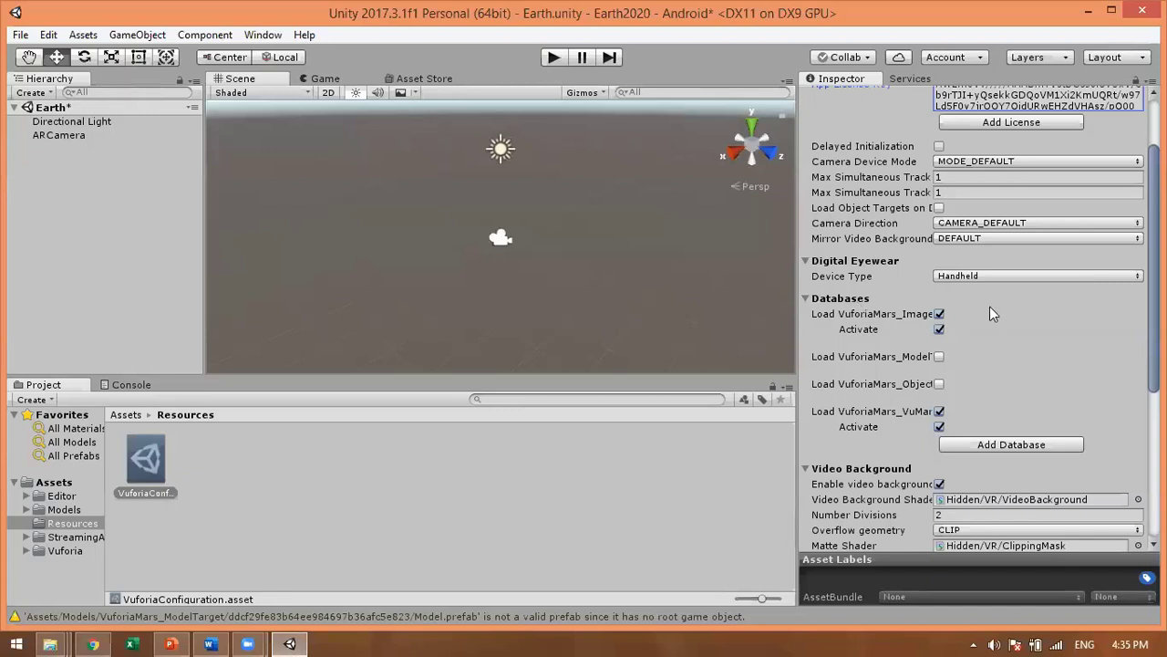
Step: Untick Load for the VuforiaMars databases in the Vuforia configuration
left_click(940, 314)
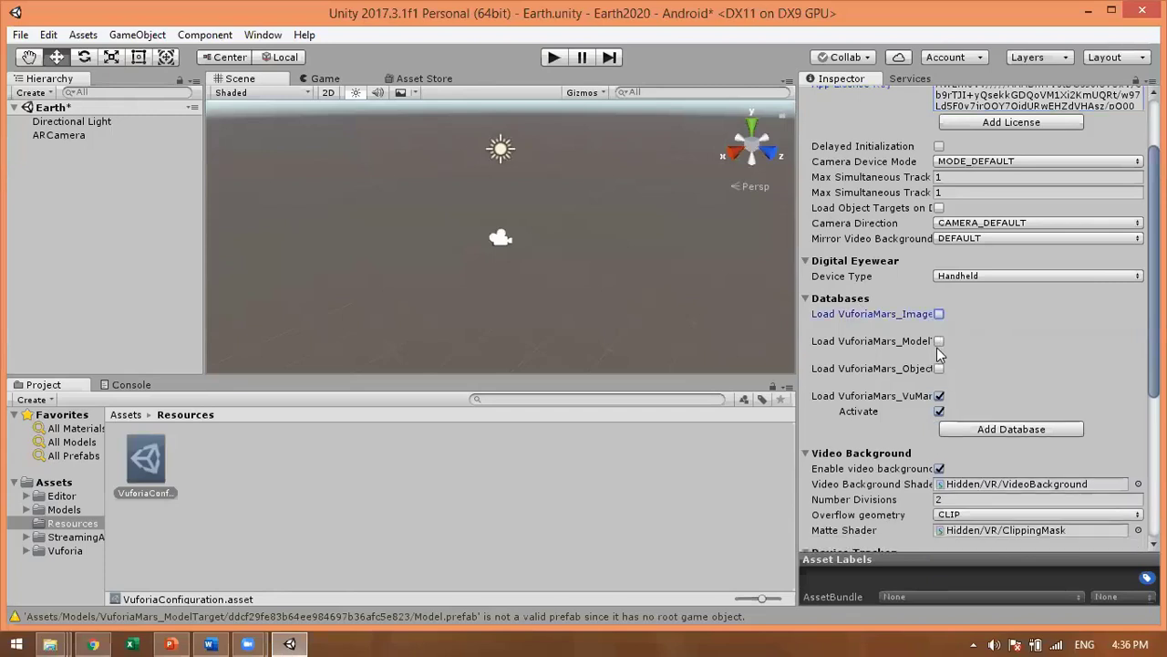
left_click(939, 396)
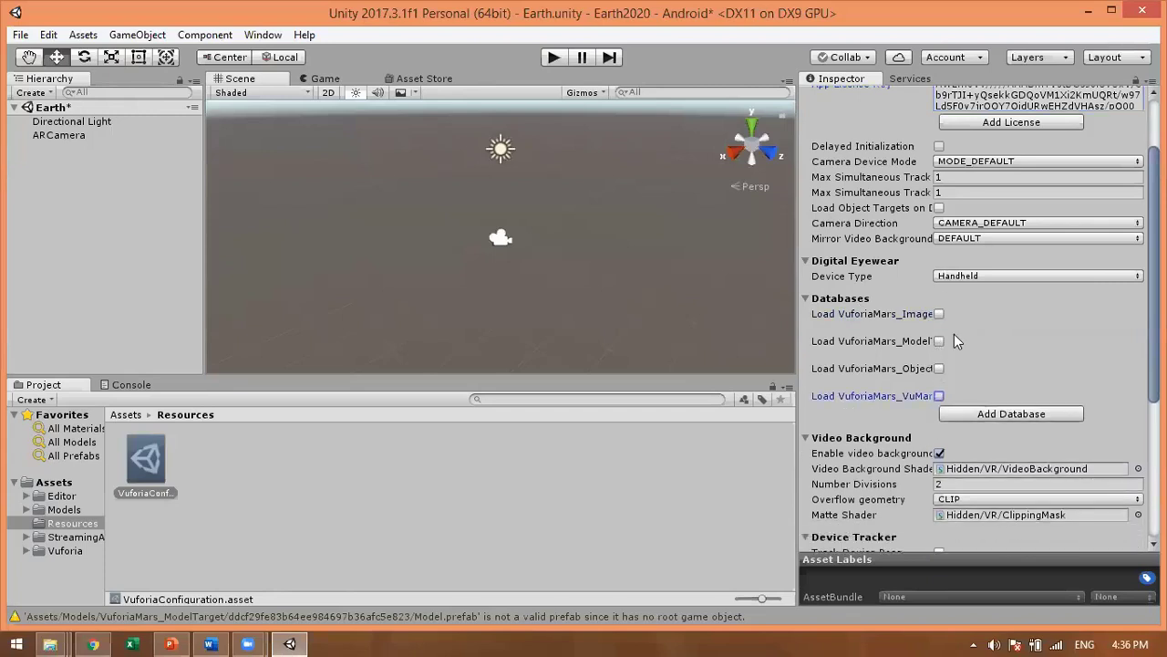
left_click(939, 314)
left_click(940, 316)
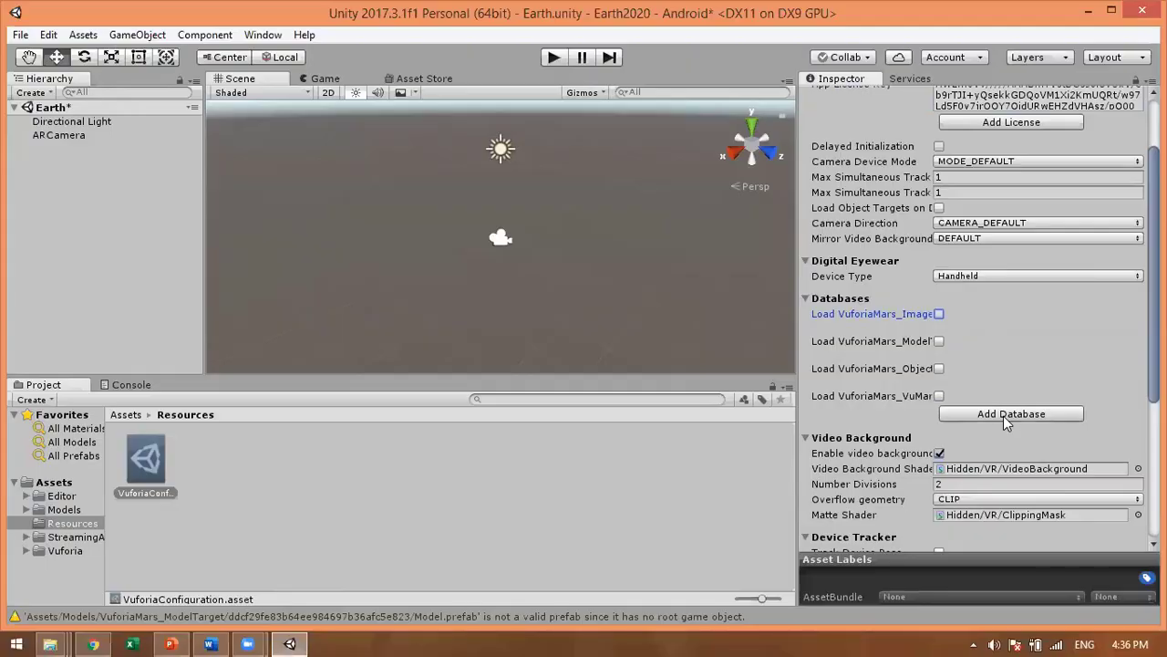
Step: Close the developer portal tab opened by Add Database and return to Unity
left_click(1004, 416)
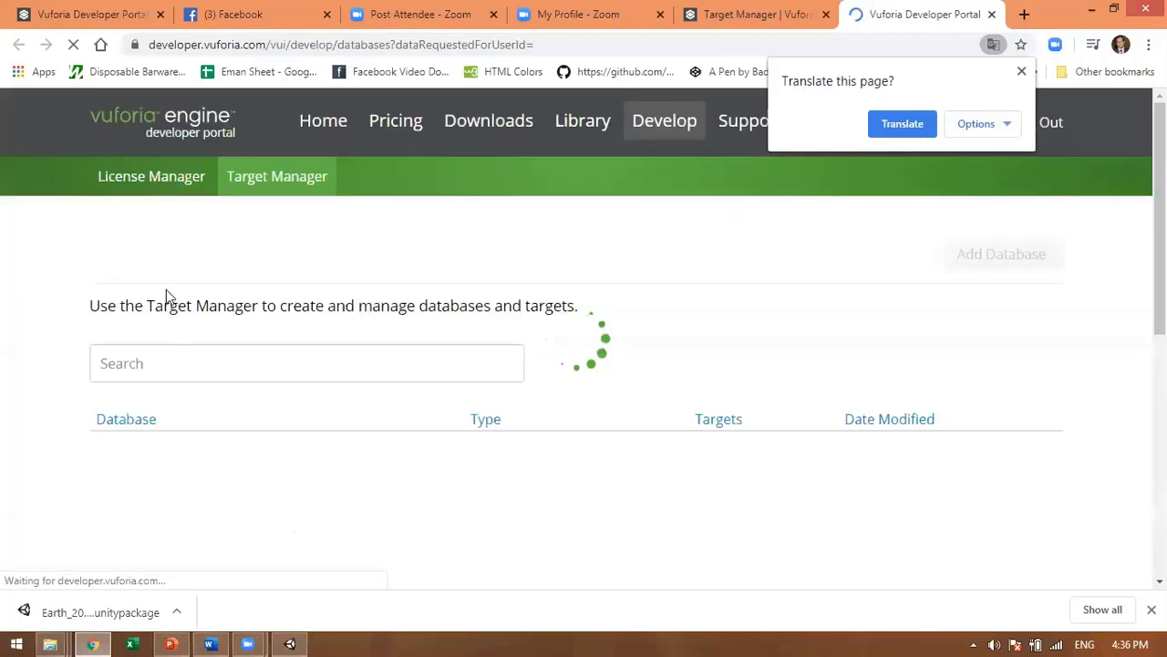
left_click(991, 14)
left_click(1099, 9)
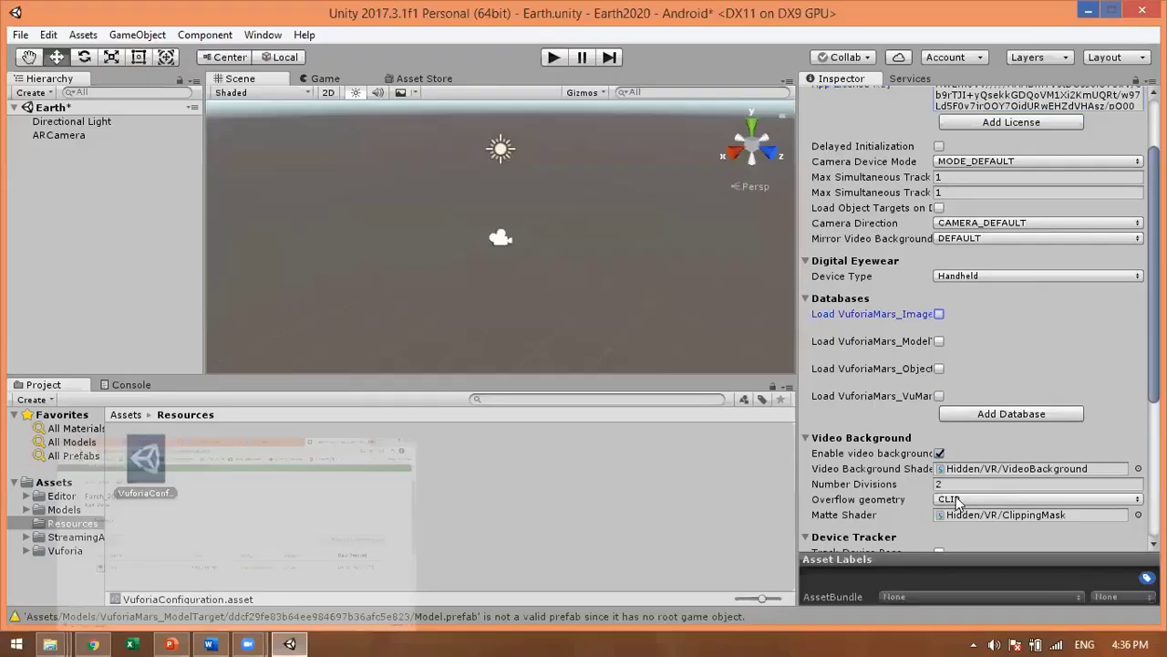
Step: Import all files from Earth_2020.unitypackage on the Desktop, then view the Assets folder
left_click(463, 479)
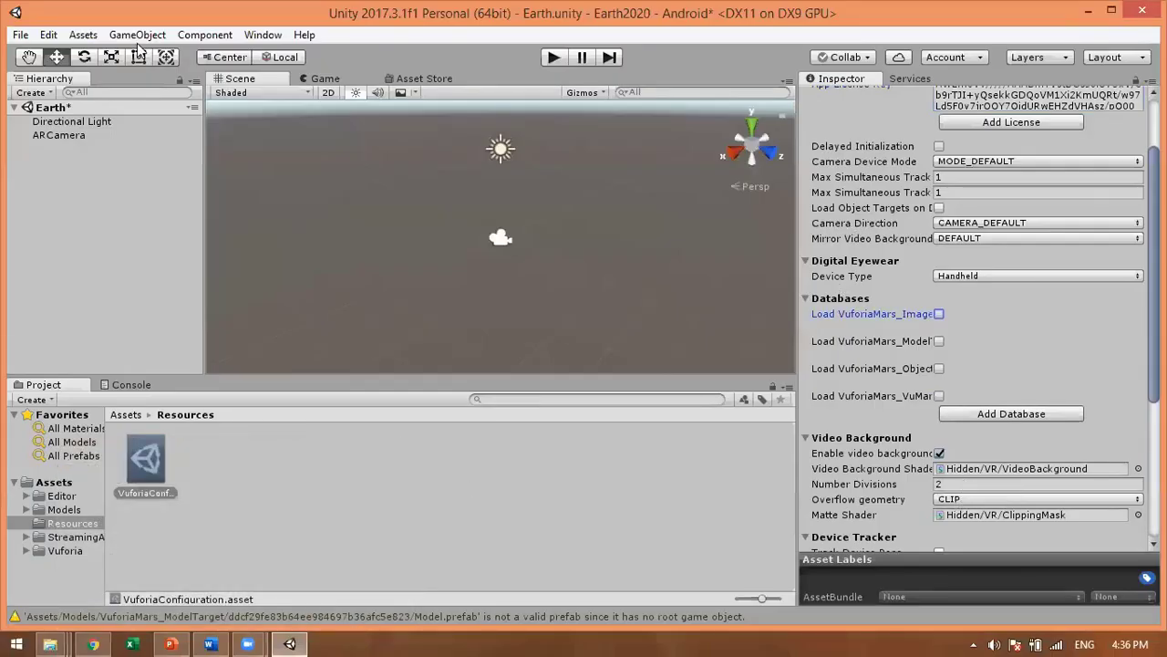
left_click(82, 34)
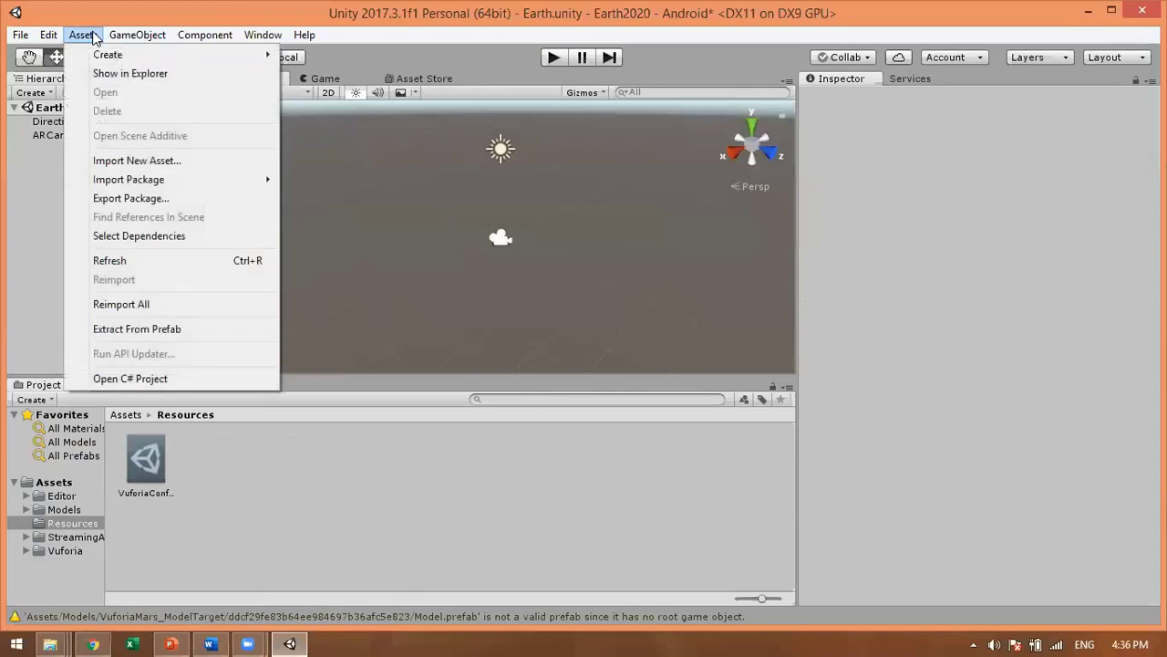
mouse_move(123, 185)
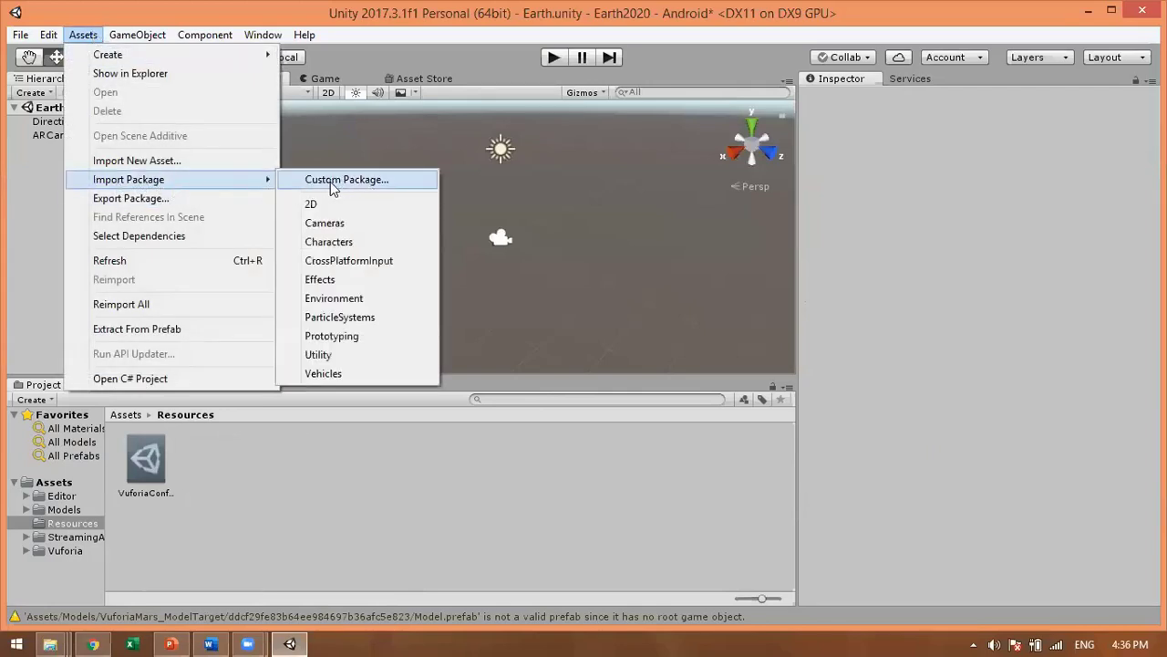
left_click(397, 183)
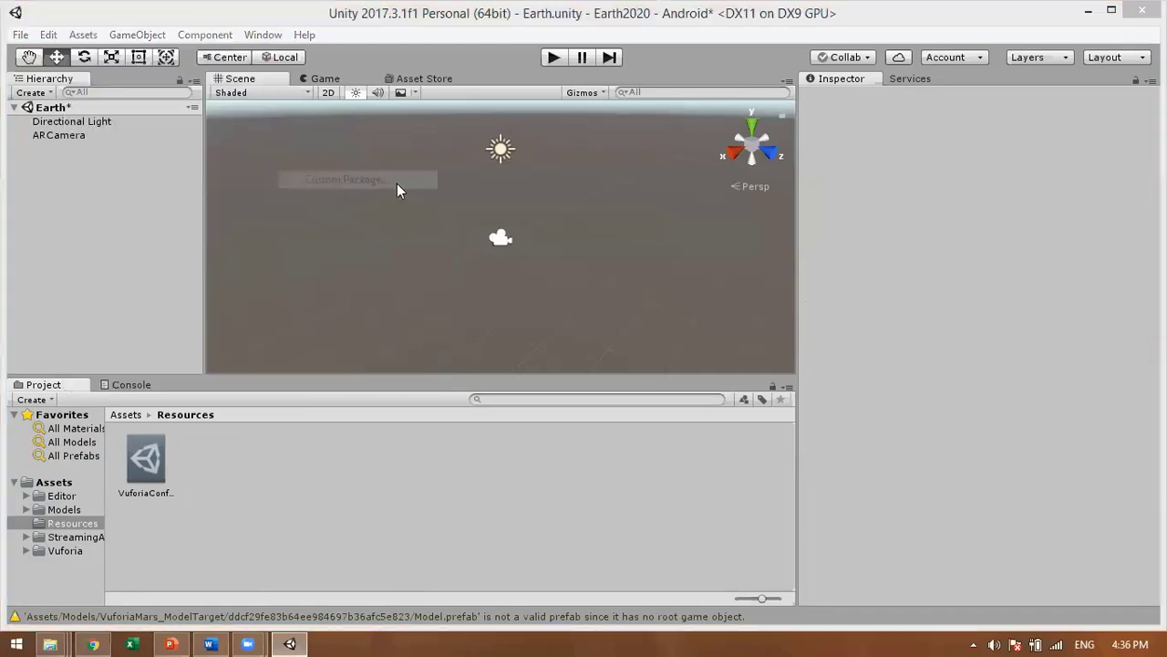
left_click(91, 170)
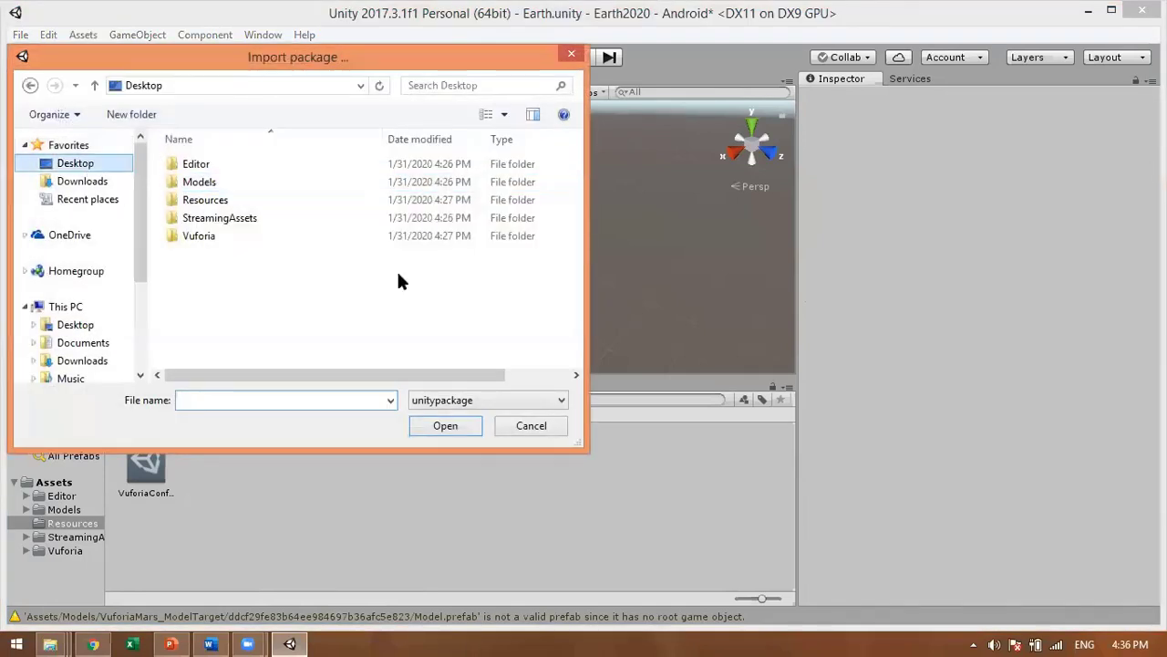
left_click(576, 318)
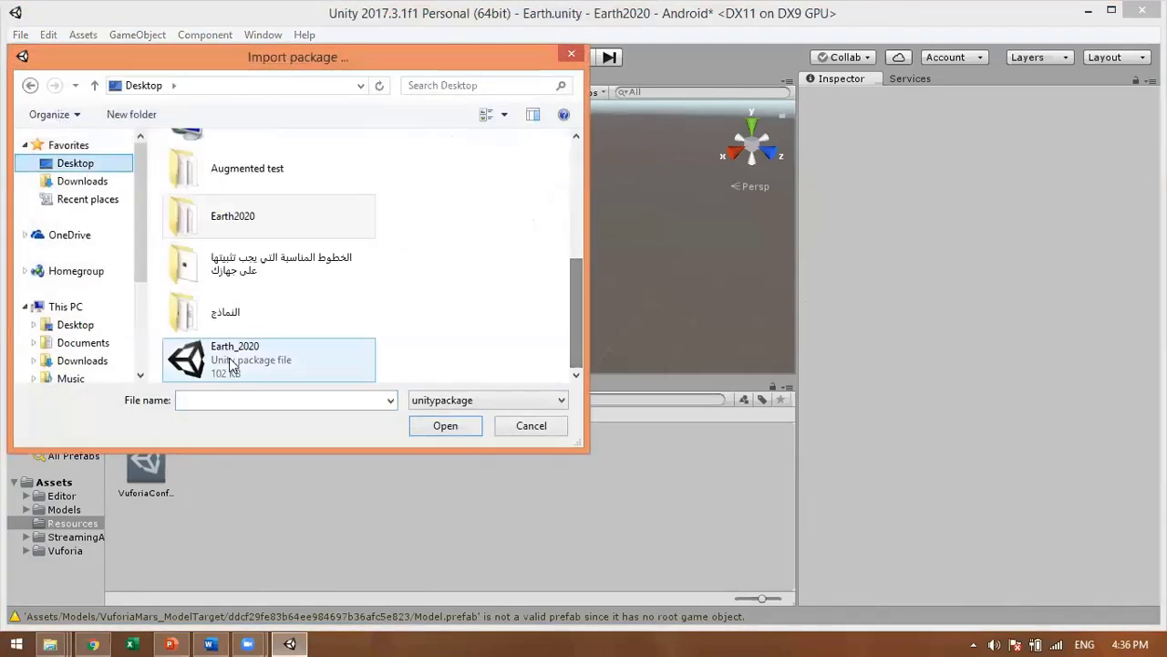
left_click(275, 373)
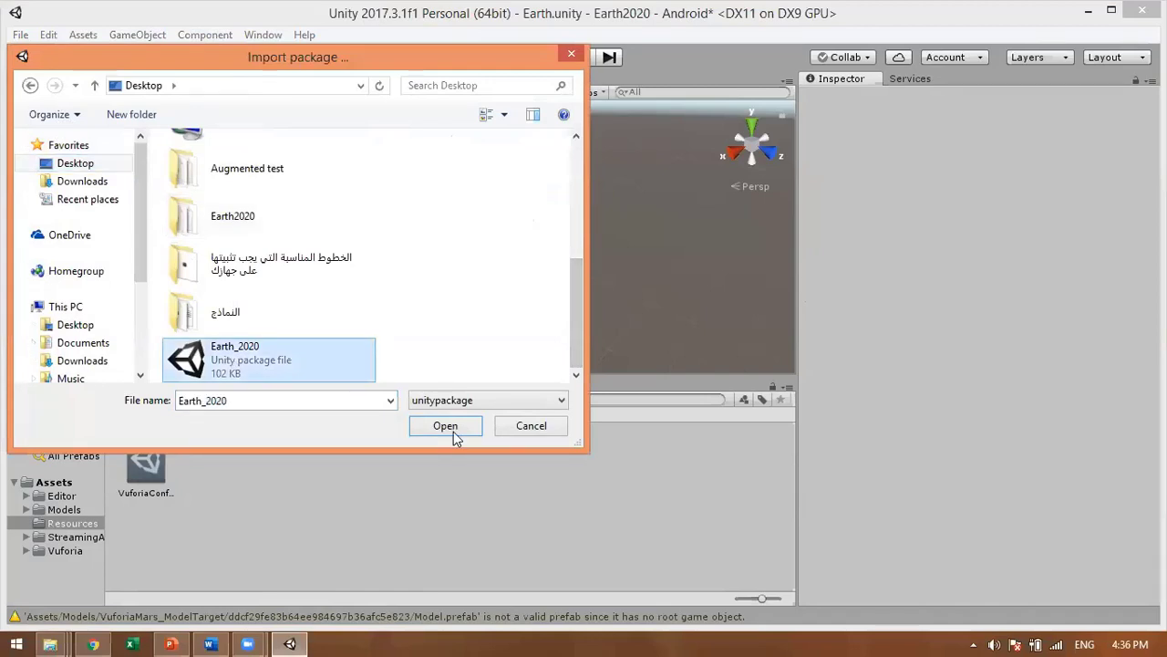
left_click(447, 425)
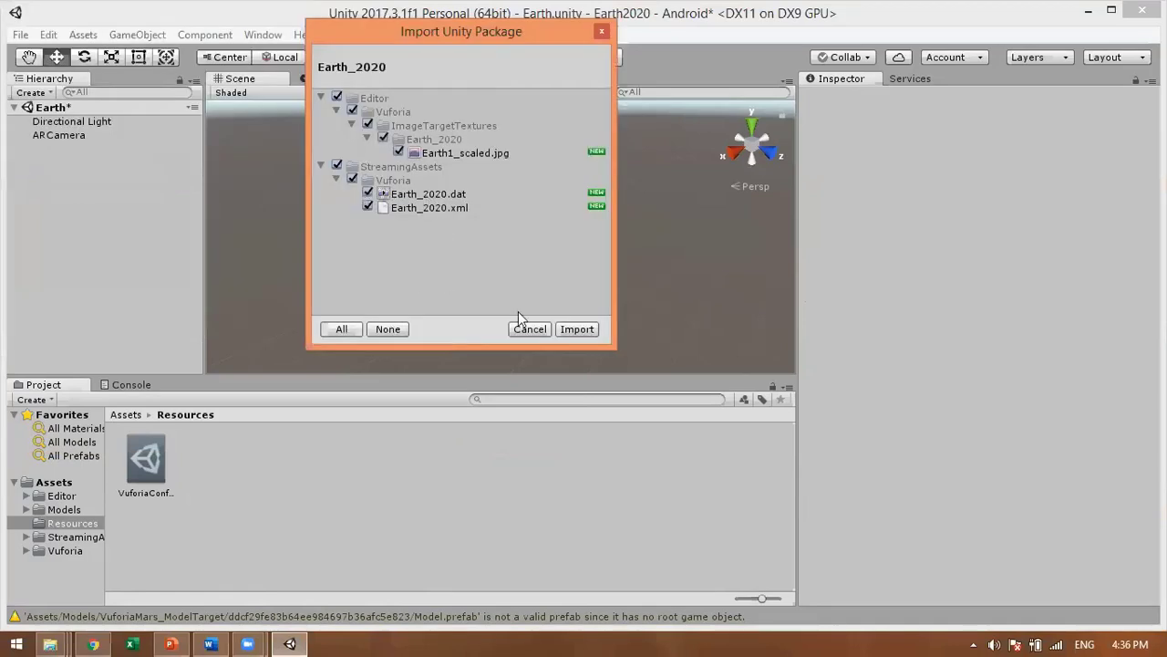
left_click(577, 330)
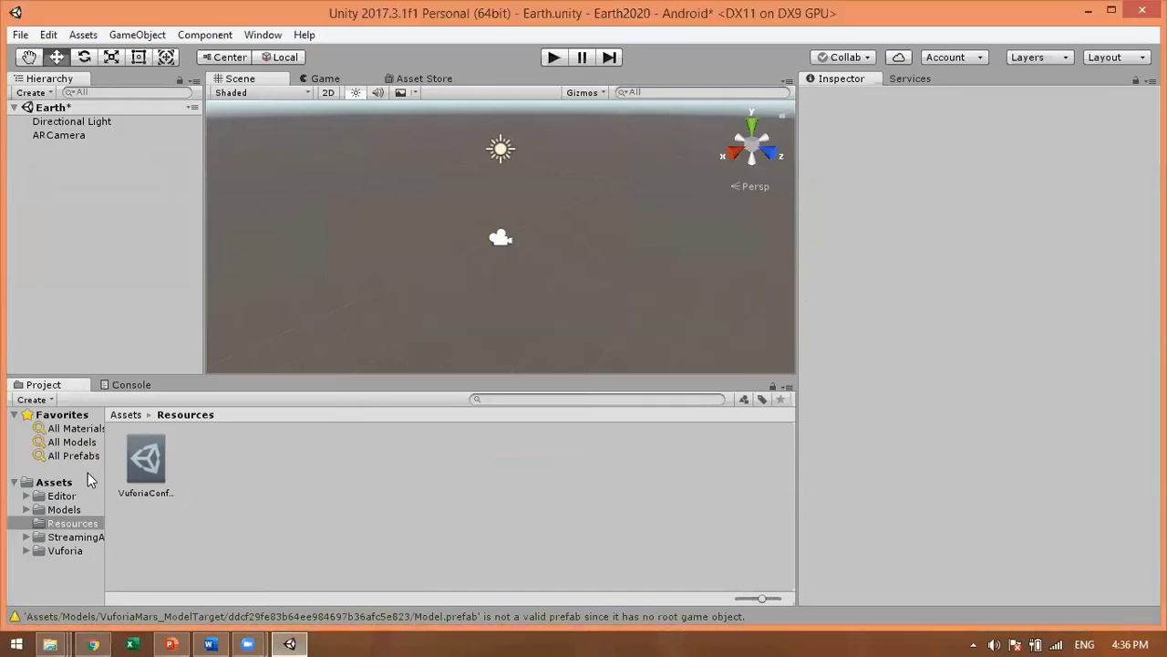
left_click(68, 483)
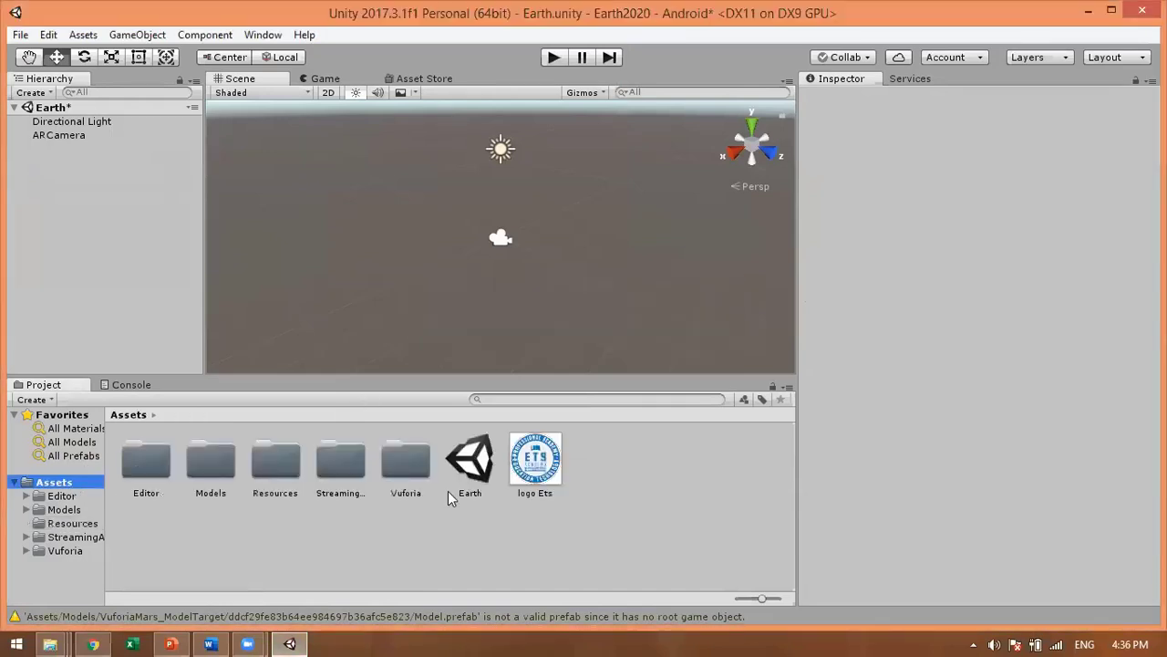
Step: From ARCamera's Vuforia configuration, tick Load and Activate for the Earth_2020 database
left_click(68, 135)
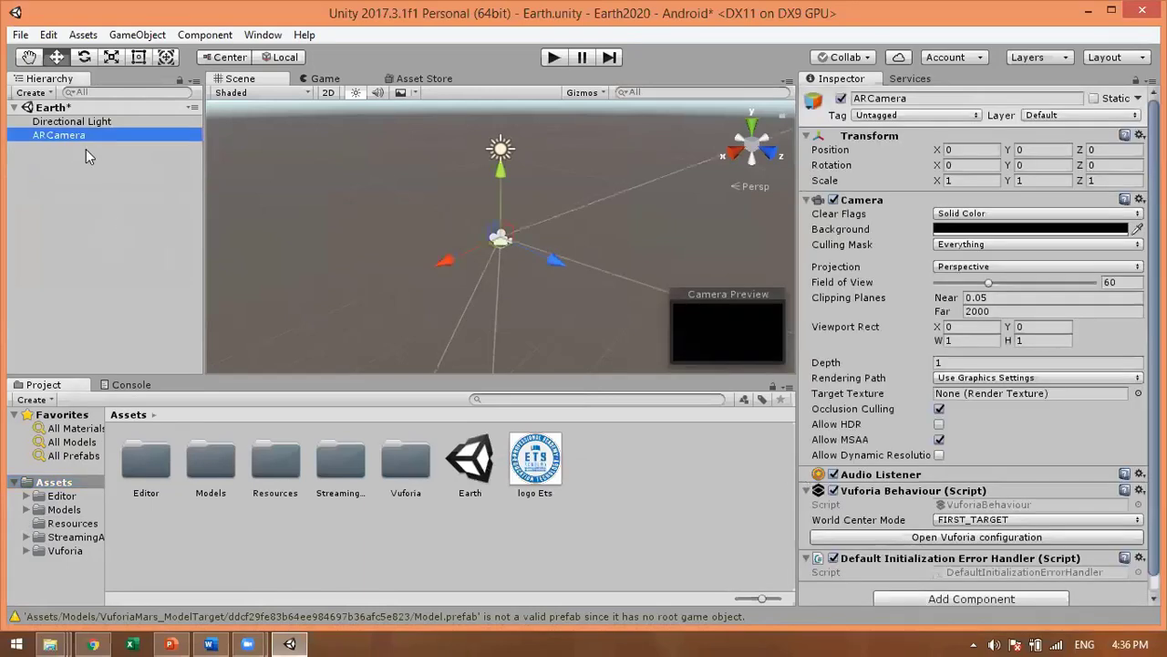
left_click(55, 135)
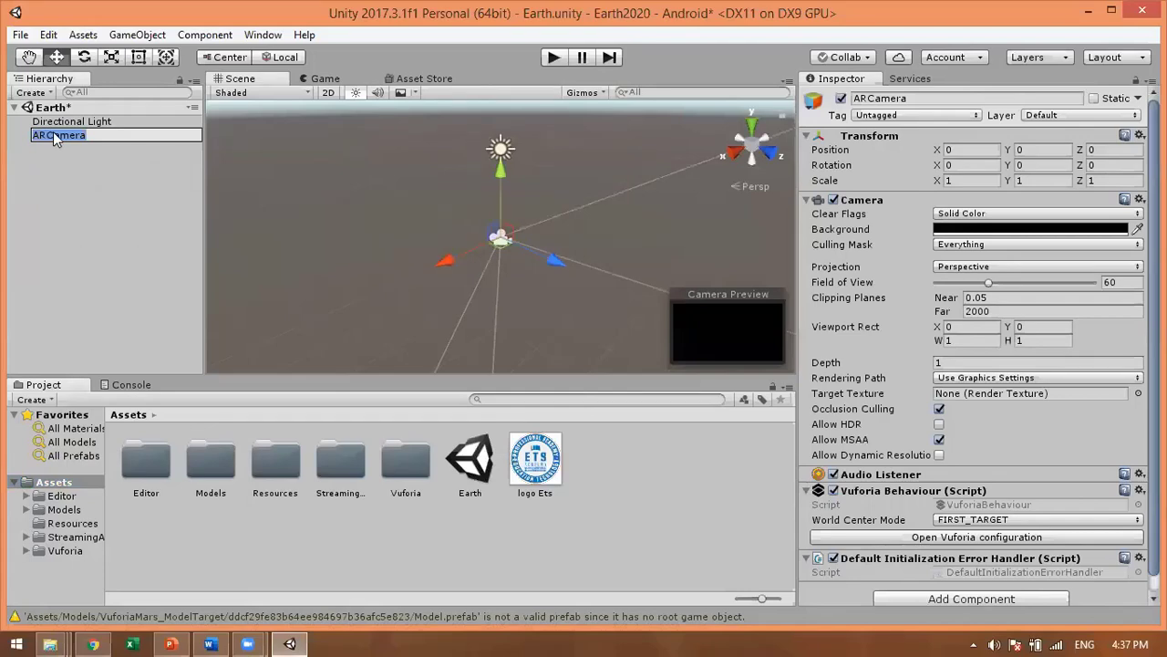
left_click(410, 301)
left_click(58, 135)
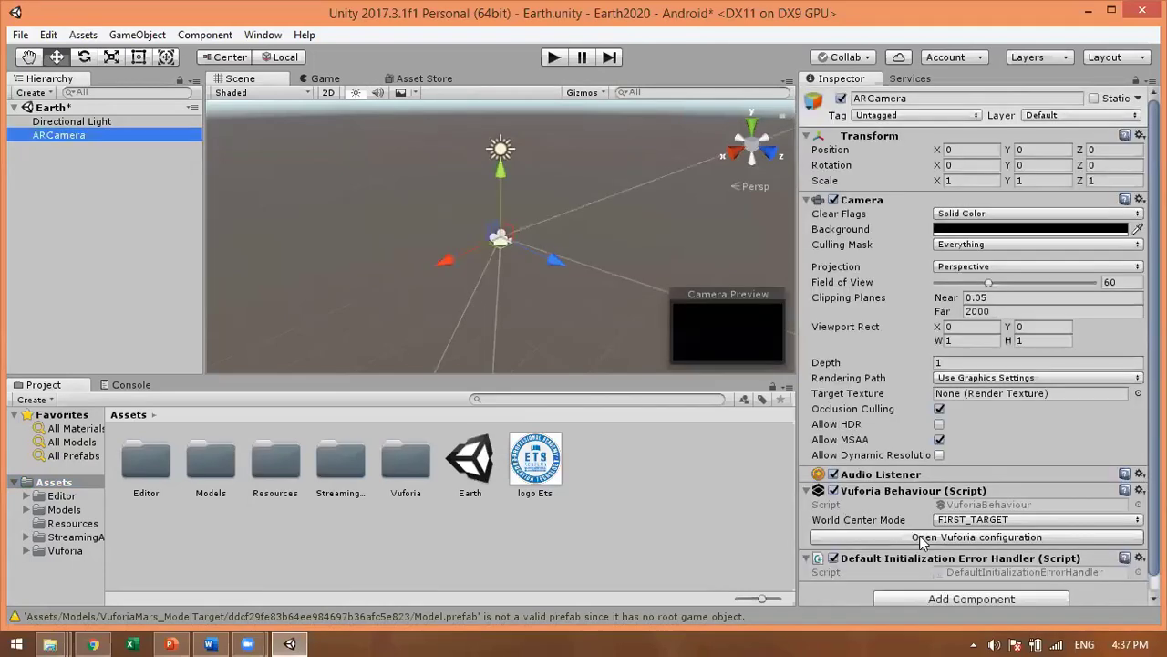
left_click(920, 537)
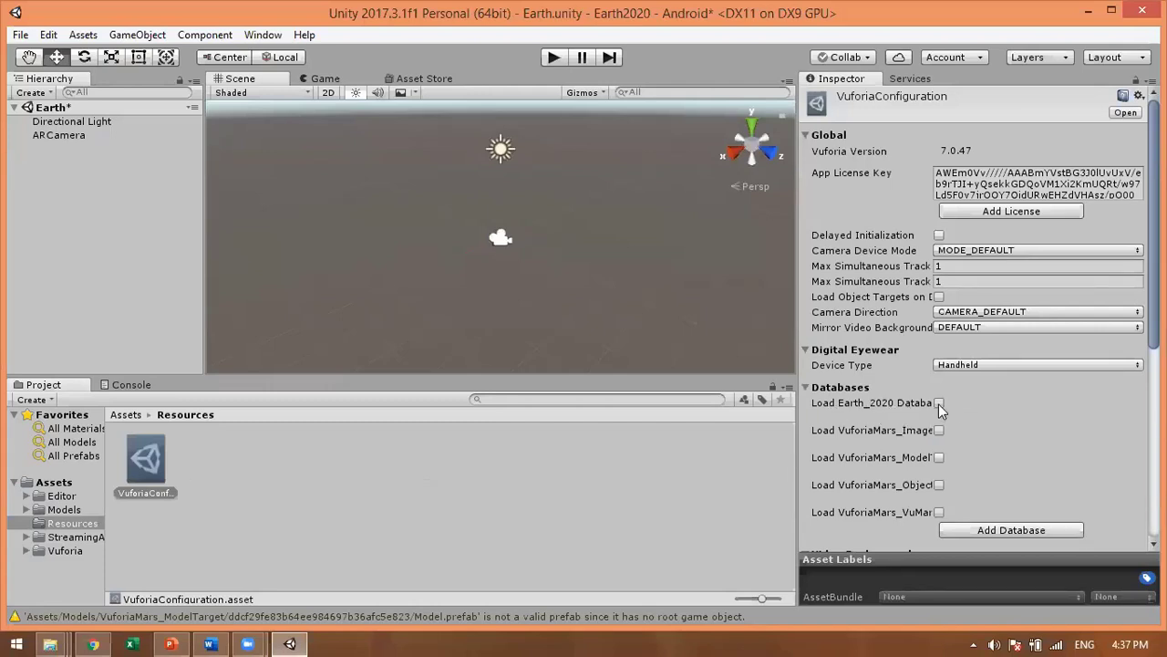
left_click(938, 404)
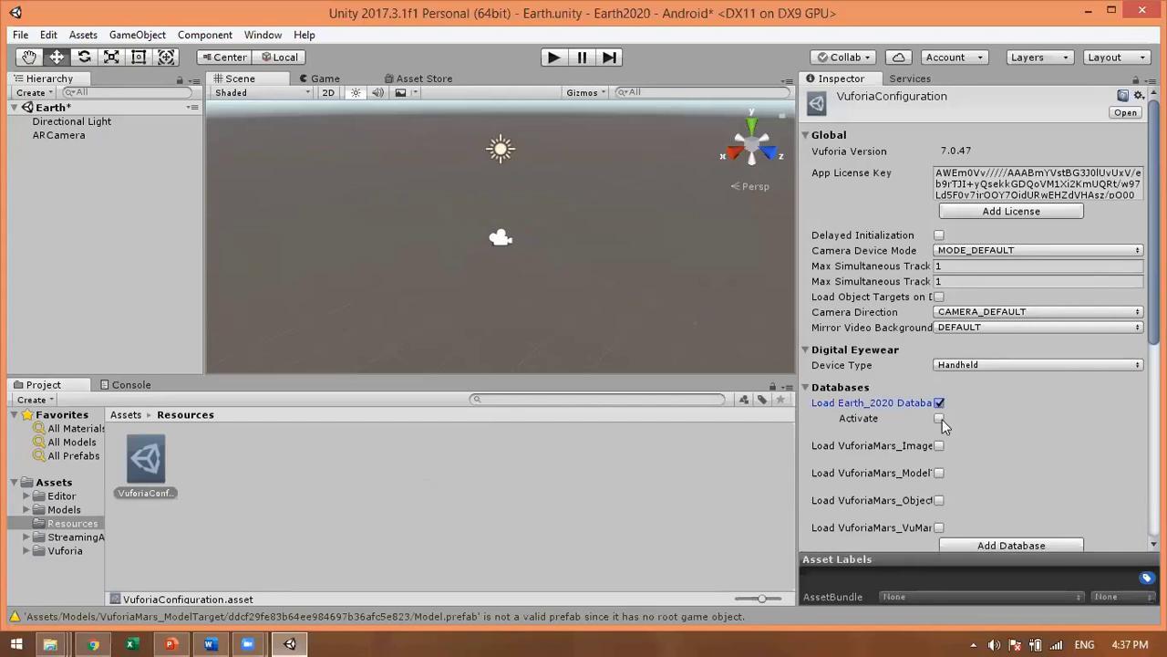
left_click(939, 419)
scroll(980, 319, "down", 5)
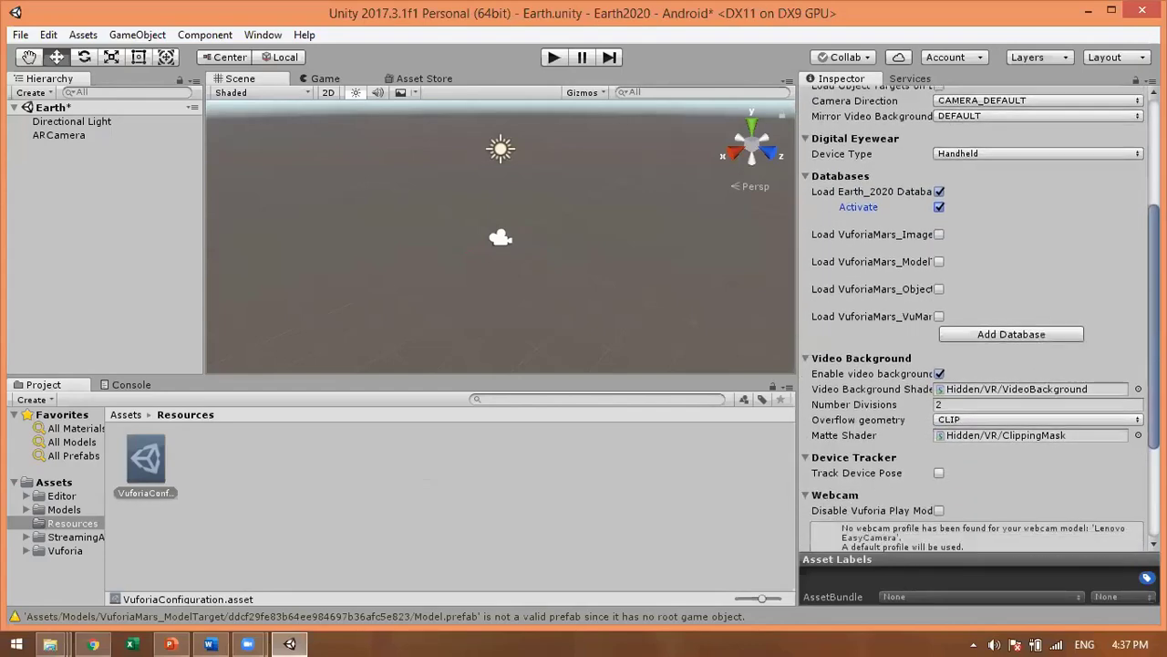
scroll(980, 319, "up", 5)
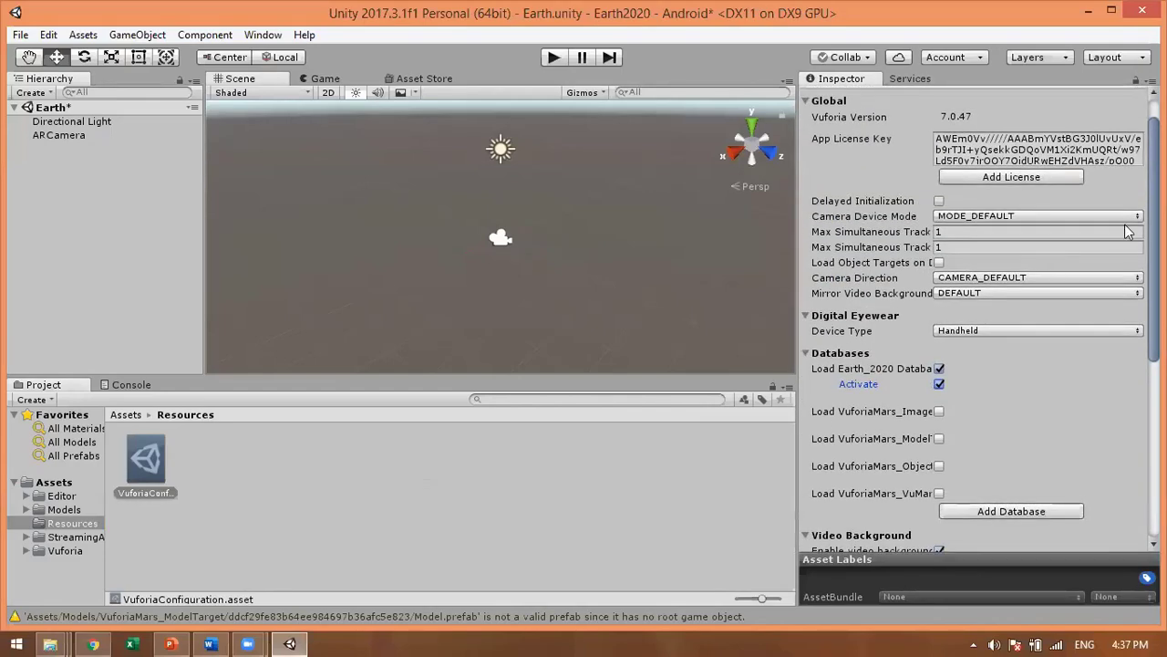
scroll(976, 319, "up", 1)
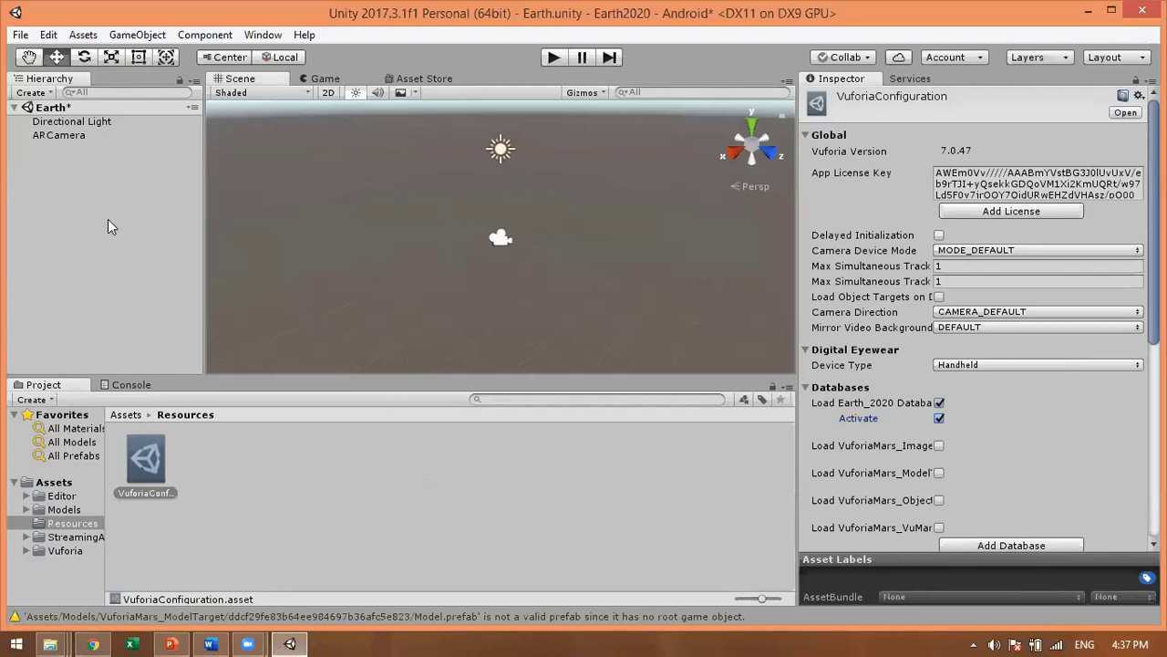
Step: Create an ImageTarget through GameObject > Vuforia > Image
left_click(113, 177)
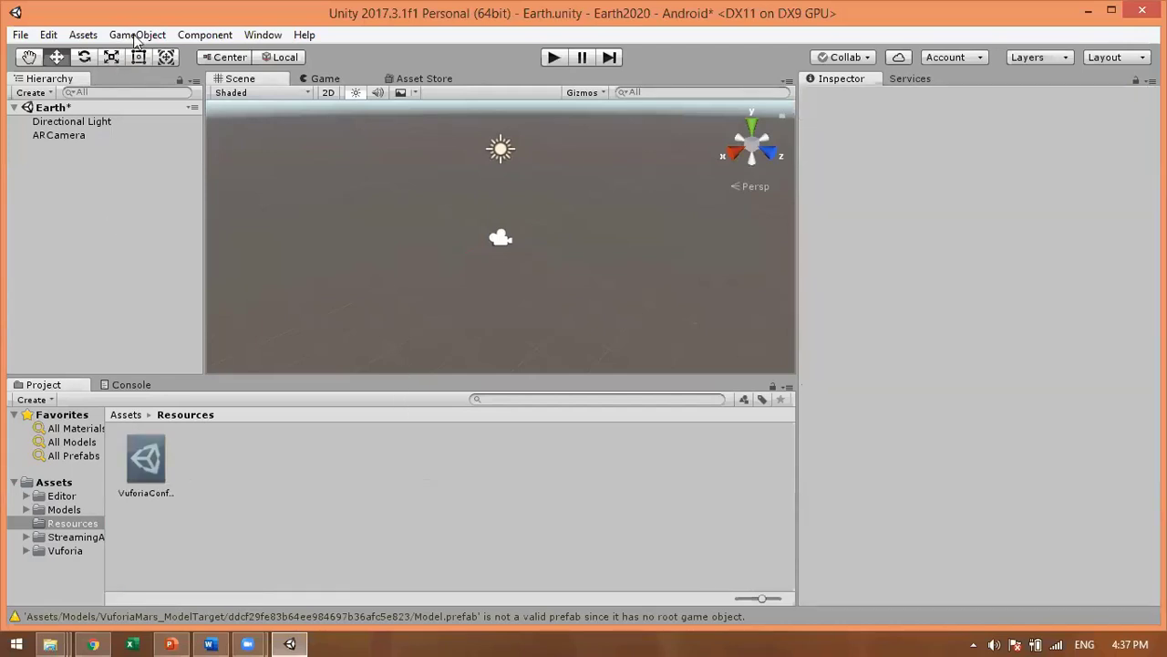
left_click(135, 35)
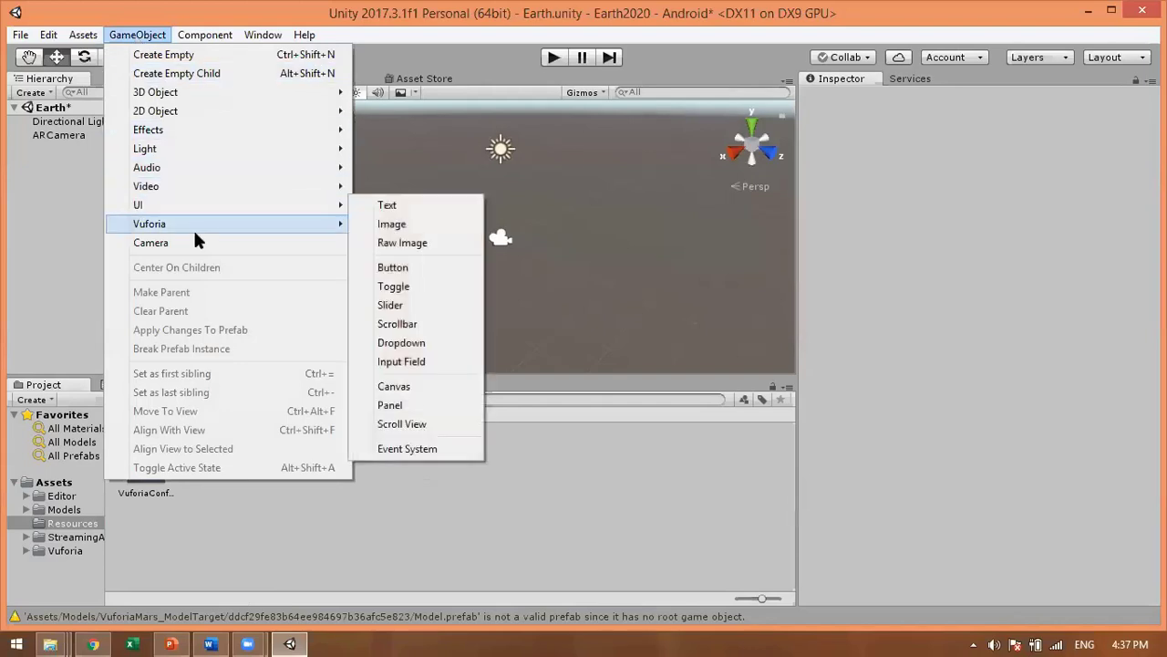
mouse_move(194, 227)
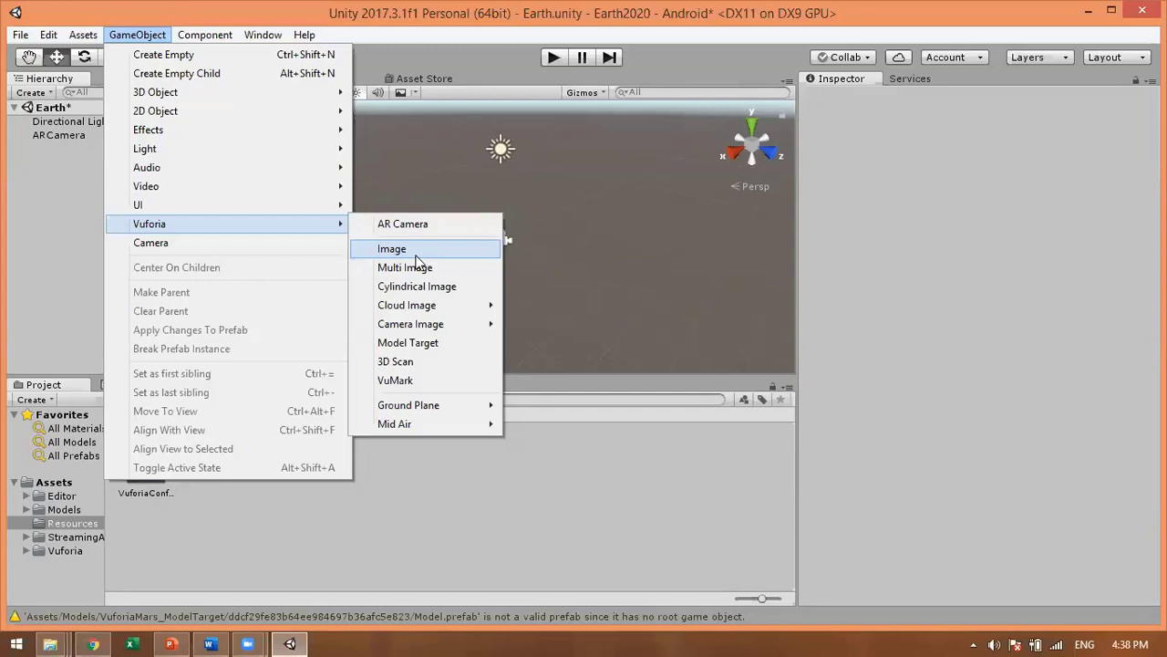
left_click(415, 254)
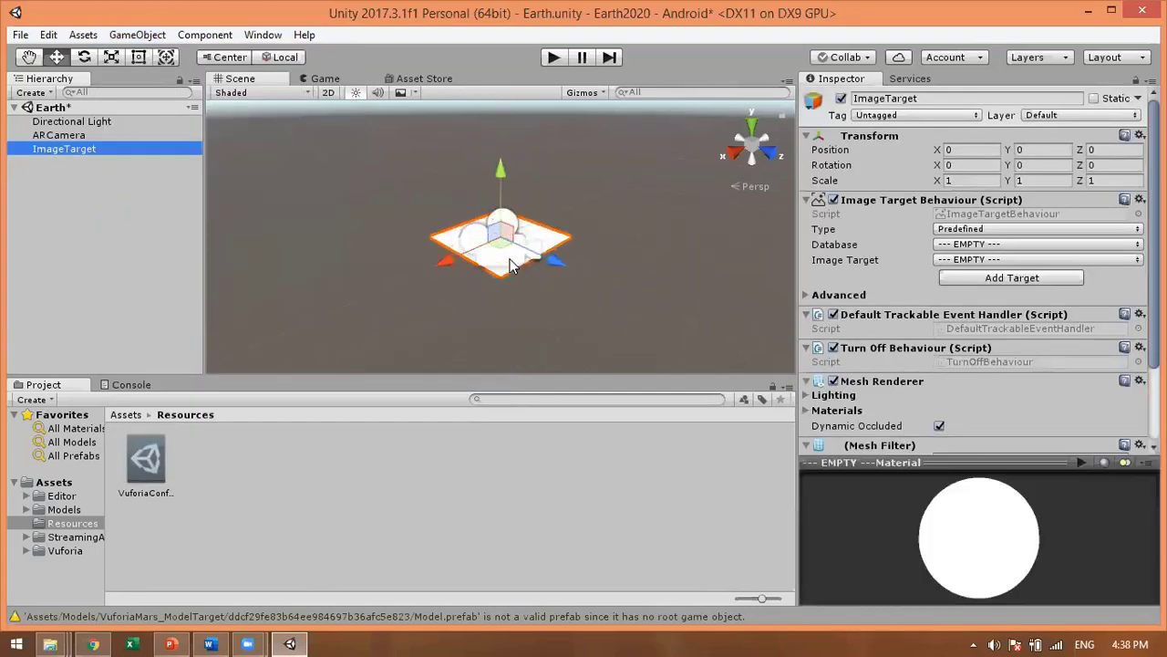
Step: Zoom and orbit the Scene view to bring the ImageTarget plane up close
scroll(510, 261, "up", 5)
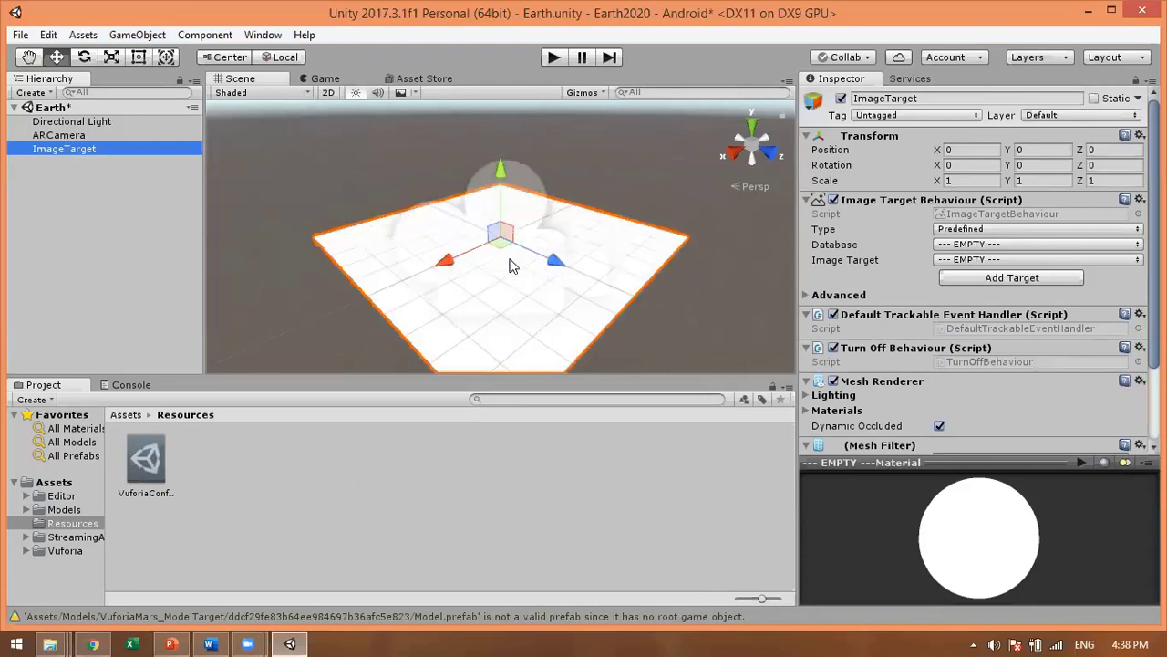
scroll(511, 262, "up", 3)
scroll(514, 261, "down", 5)
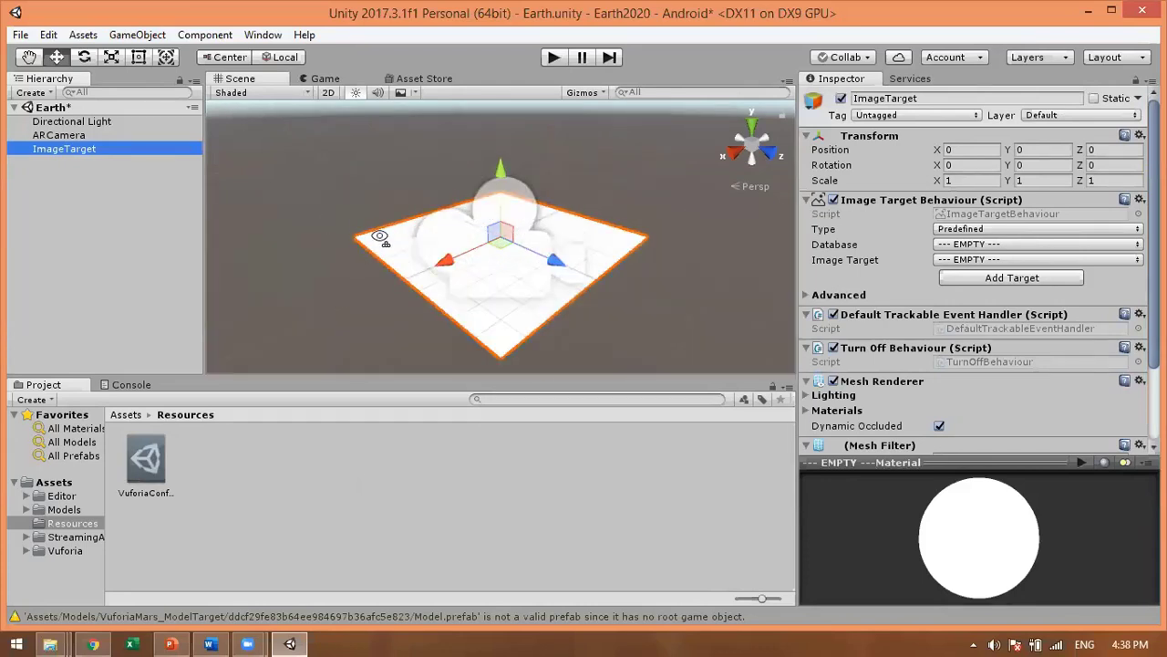
mouse_move(382, 238)
left_mouse_down("alt")
mouse_move(437, 242)
mouse_move(391, 222)
left_mouse_up("alt")
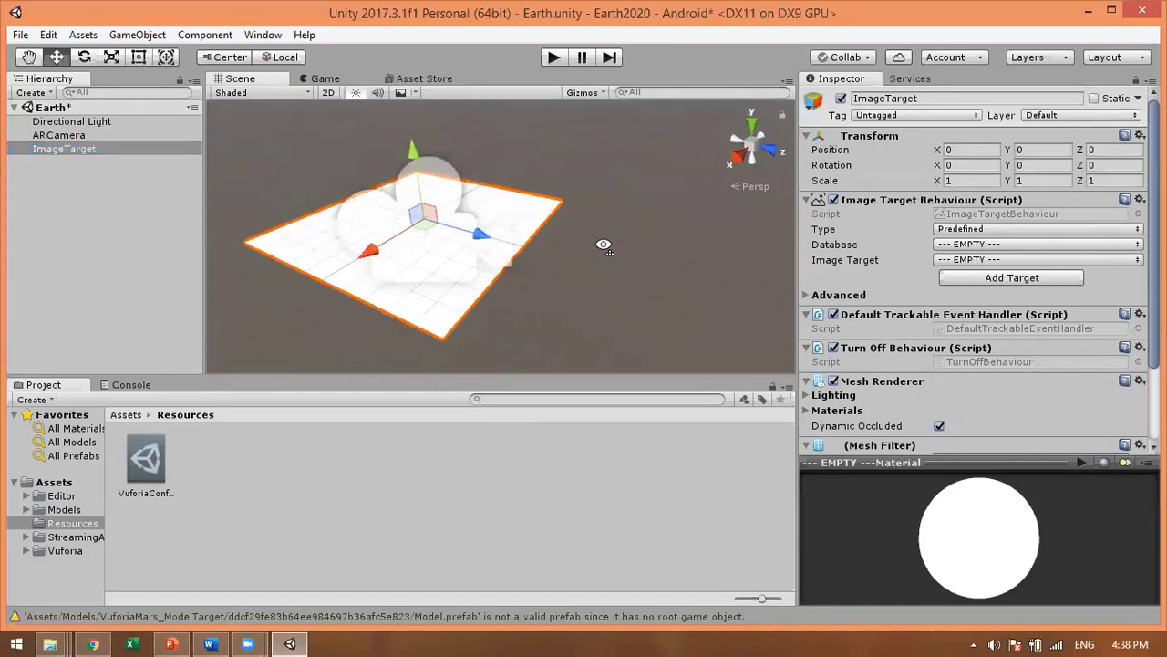
right_click_drag(390, 258, 535, 252)
scroll(449, 212, "down", 5)
scroll(475, 234, "up", 4)
scroll(534, 258, "up", 2)
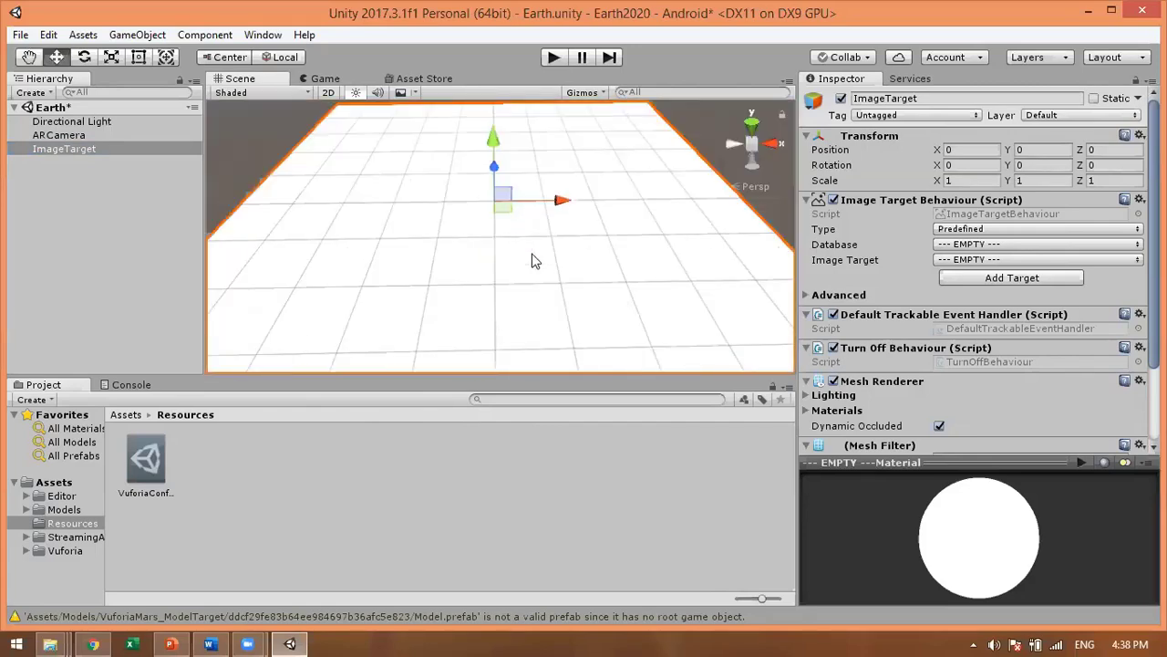
scroll(534, 260, "down", 4)
scroll(534, 261, "up", 2)
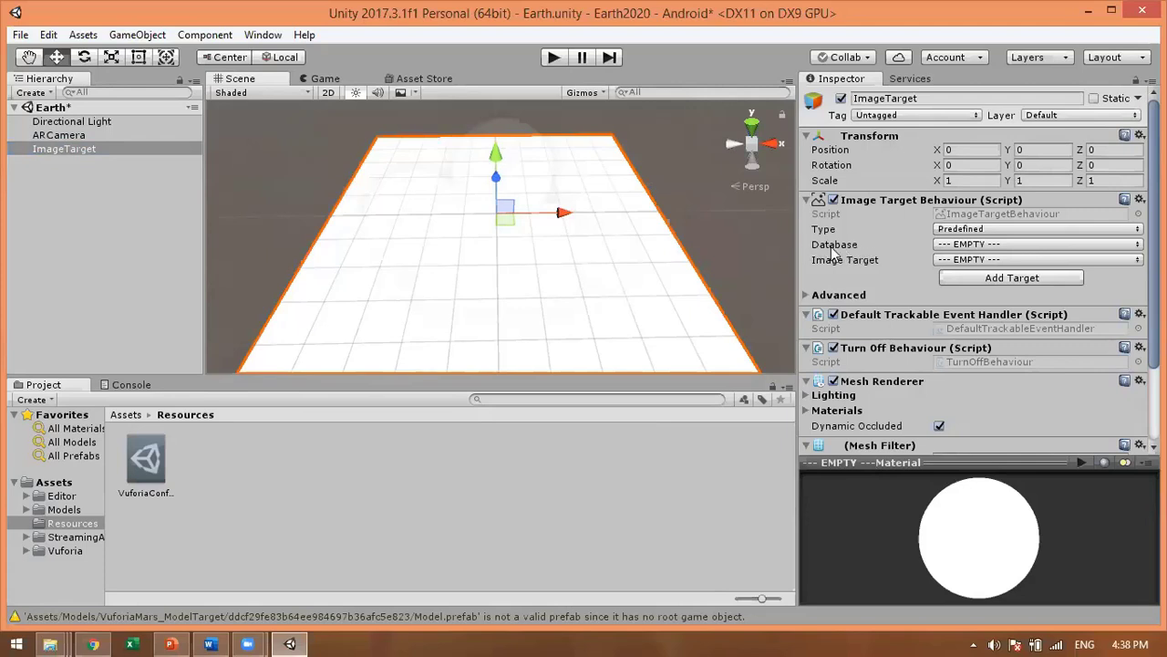
left_click(985, 246)
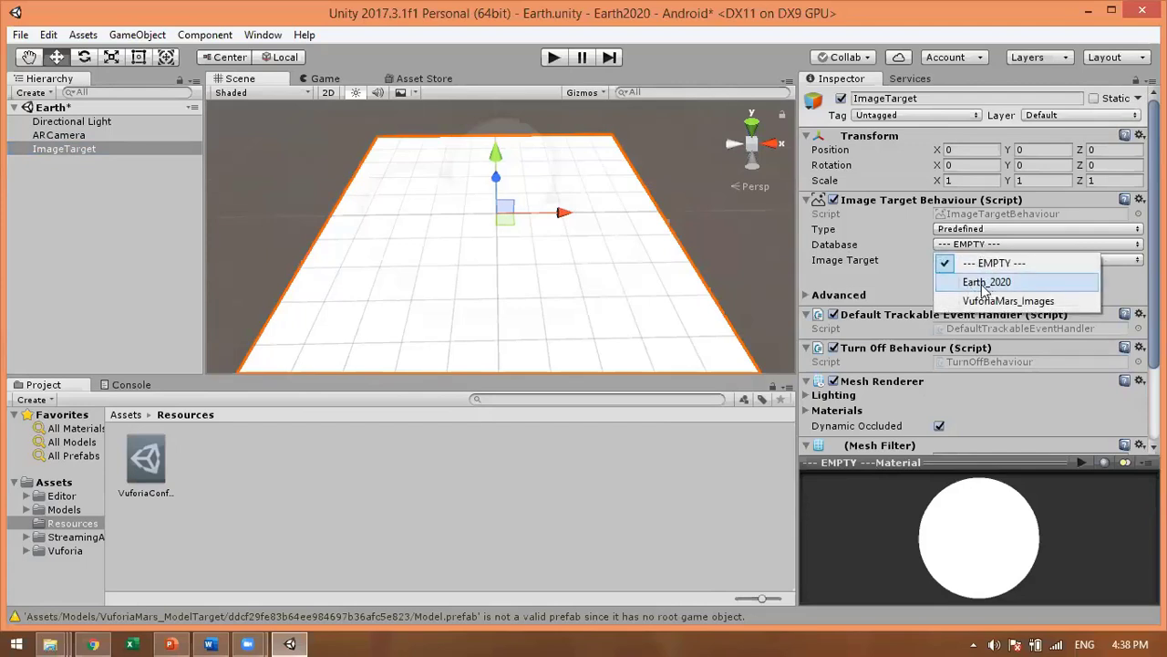
left_click(985, 284)
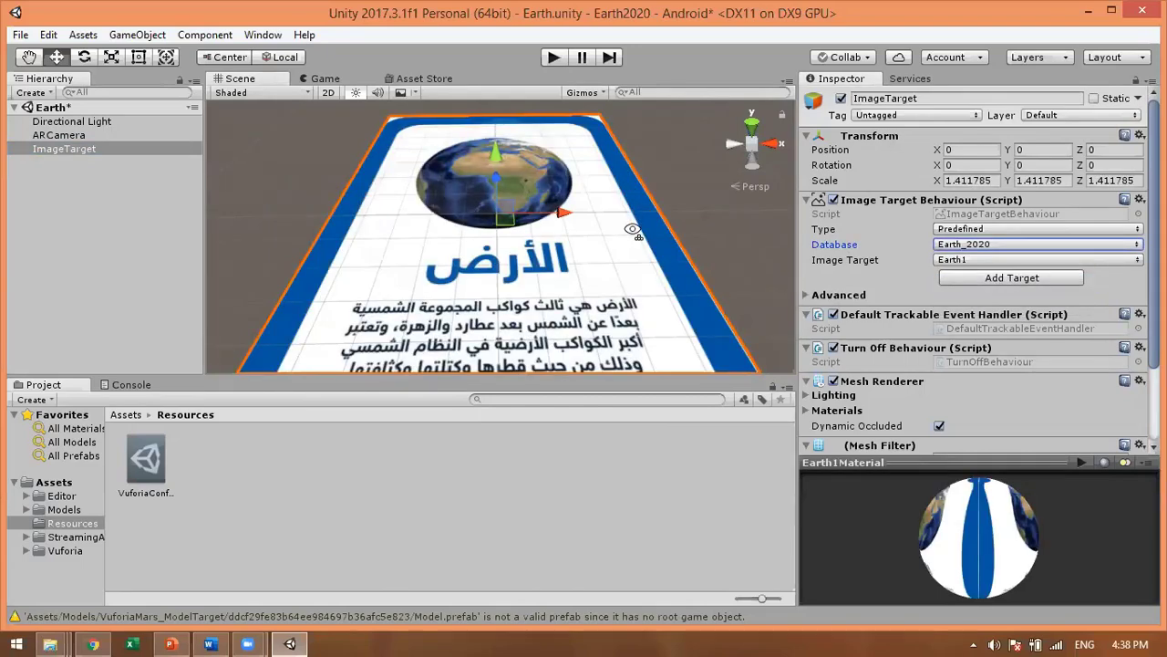
middle_click_drag(633, 230, 624, 207)
scroll(634, 253, "down", 5)
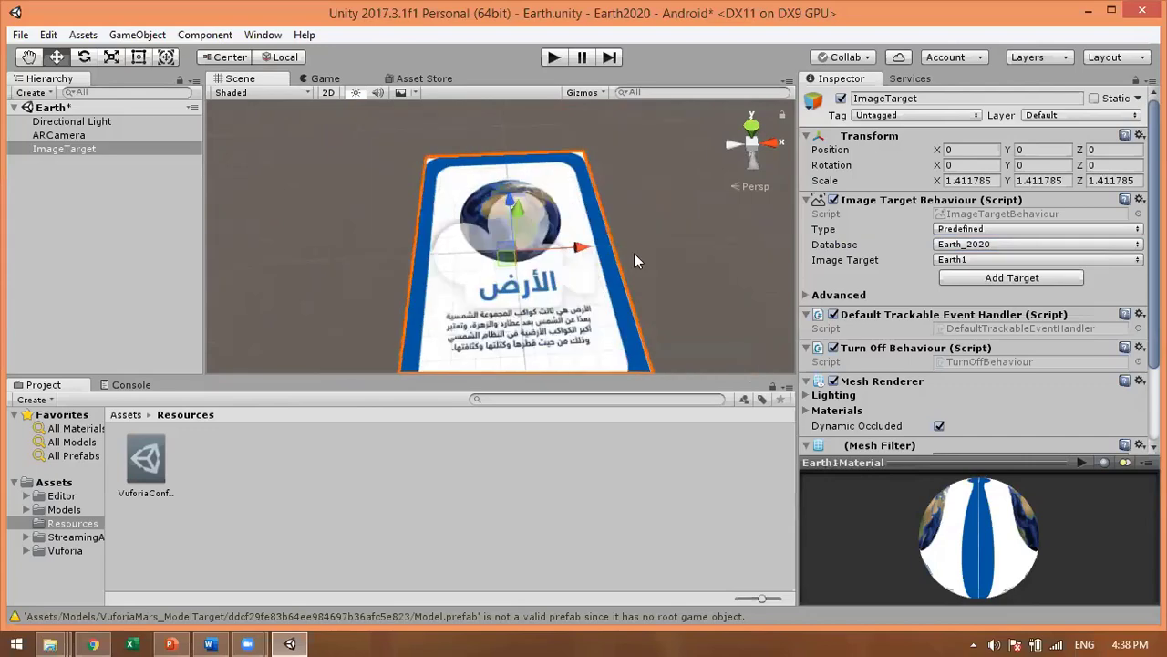
scroll(634, 252, "up", 3)
scroll(620, 251, "down", 1)
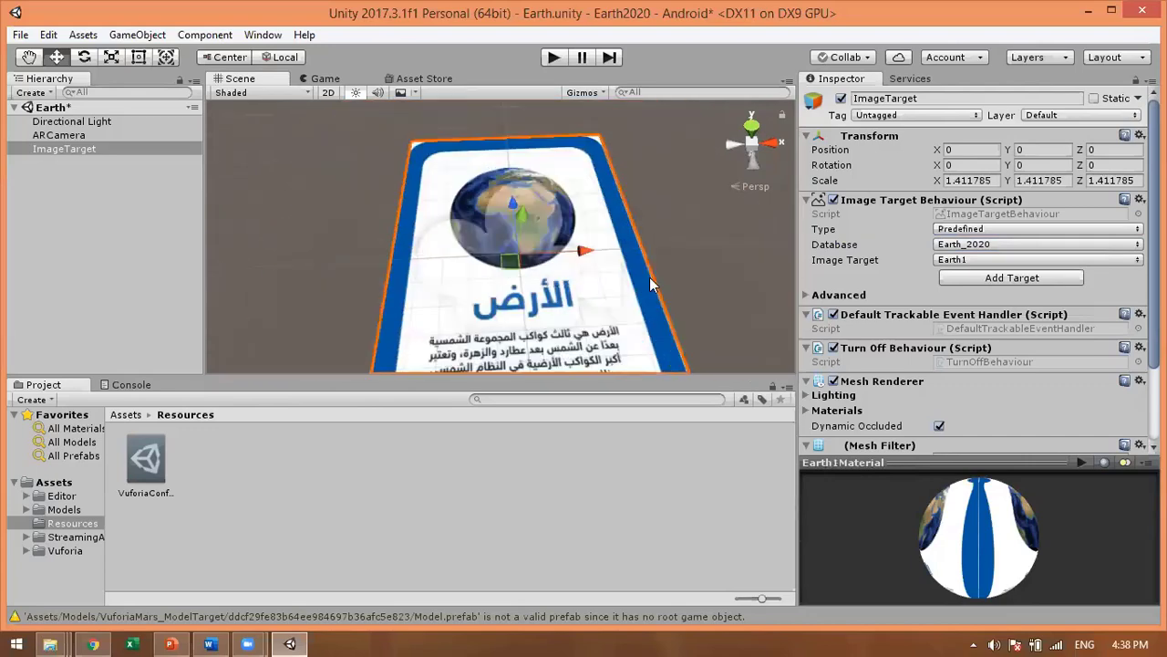
left_click_drag(634, 292, 586, 246, "alt")
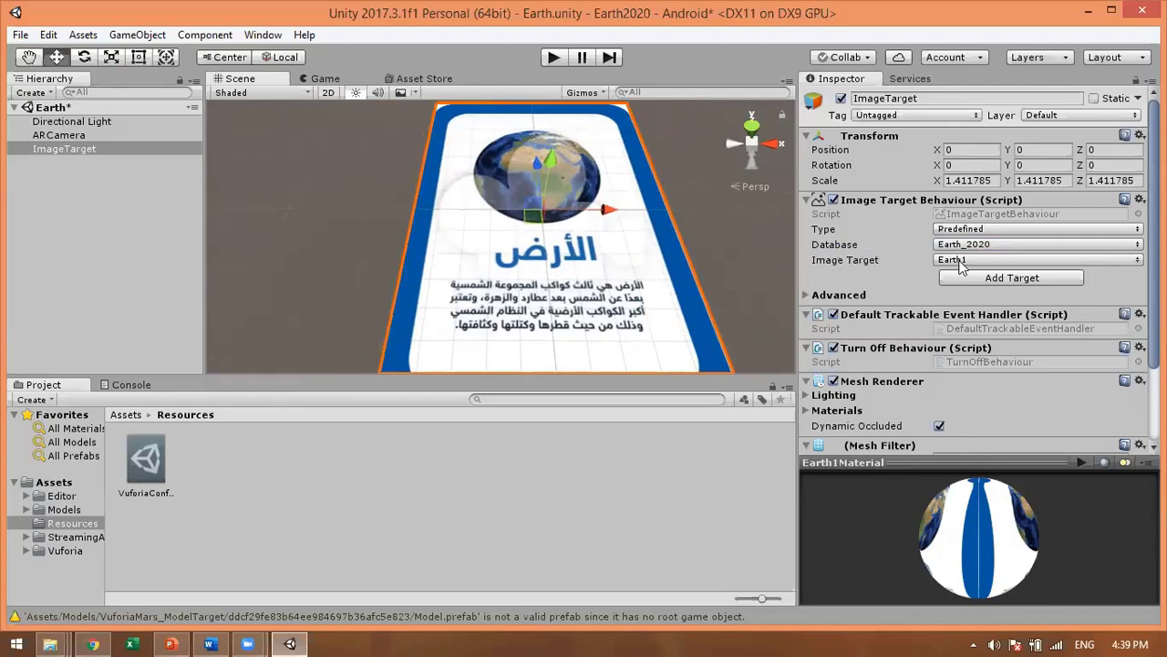
left_click(994, 261)
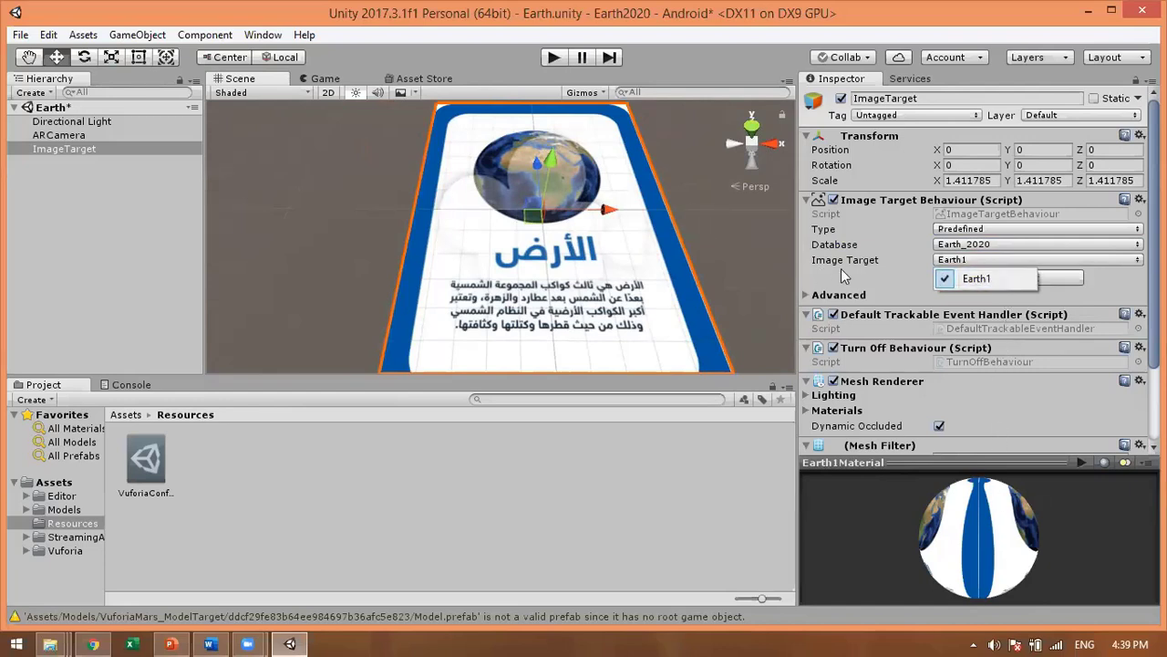
left_click(569, 217)
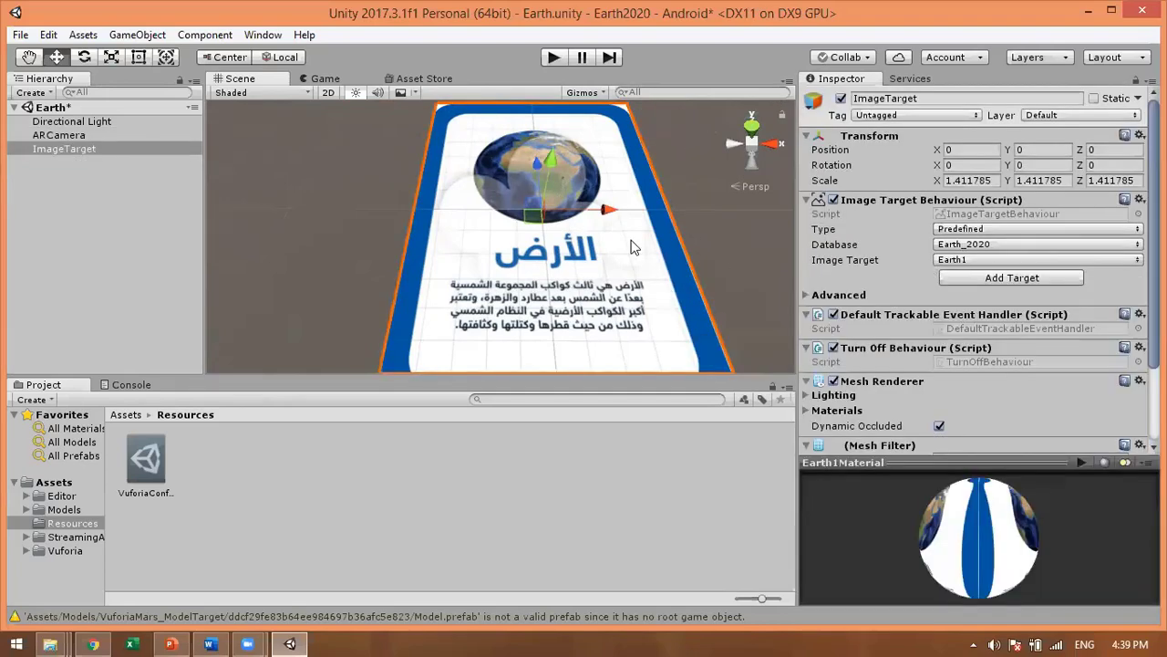
scroll(667, 228, "down", 5)
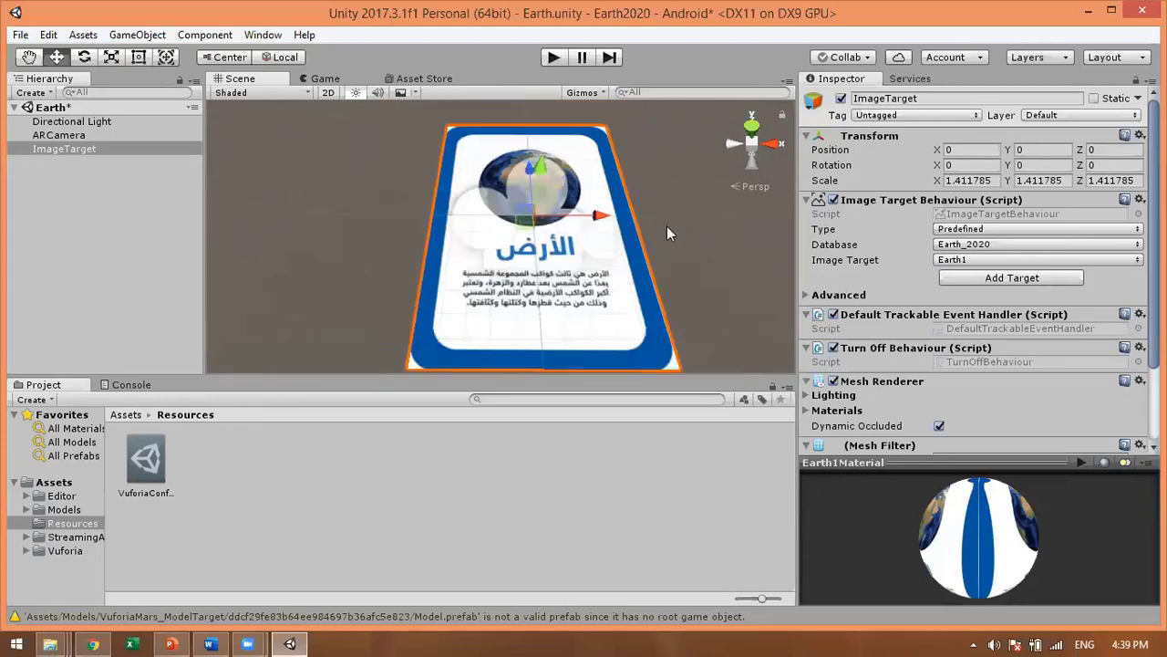
left_click_drag(674, 272, 686, 272, "alt")
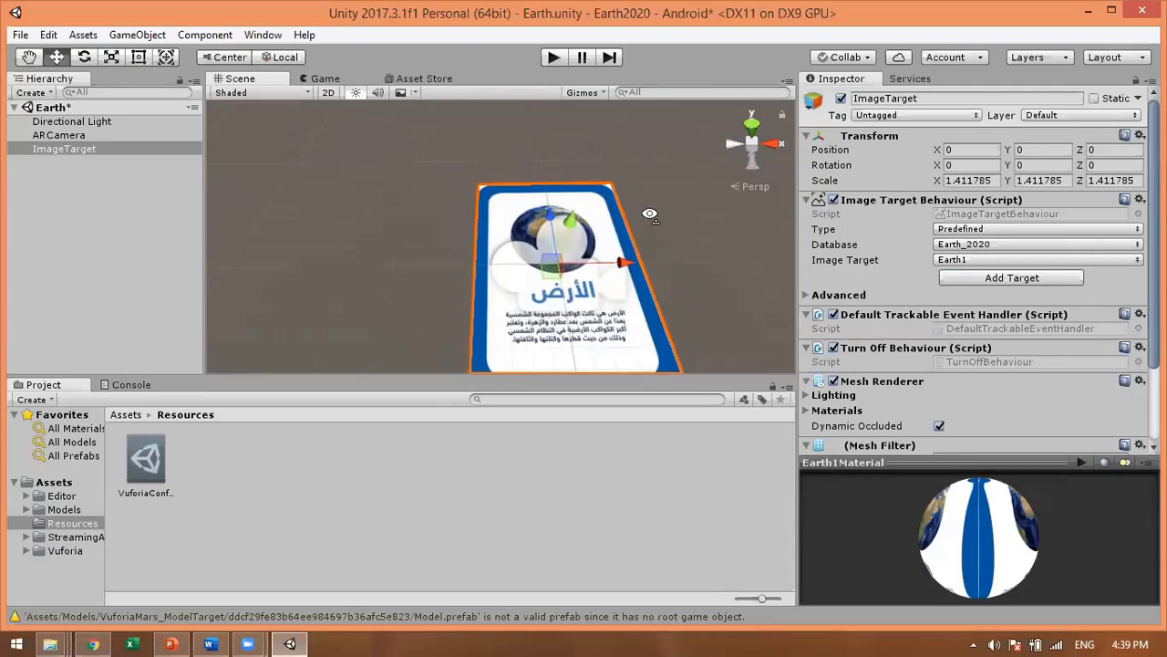
left_click_drag(652, 225, 544, 191, "alt")
left_click(348, 253)
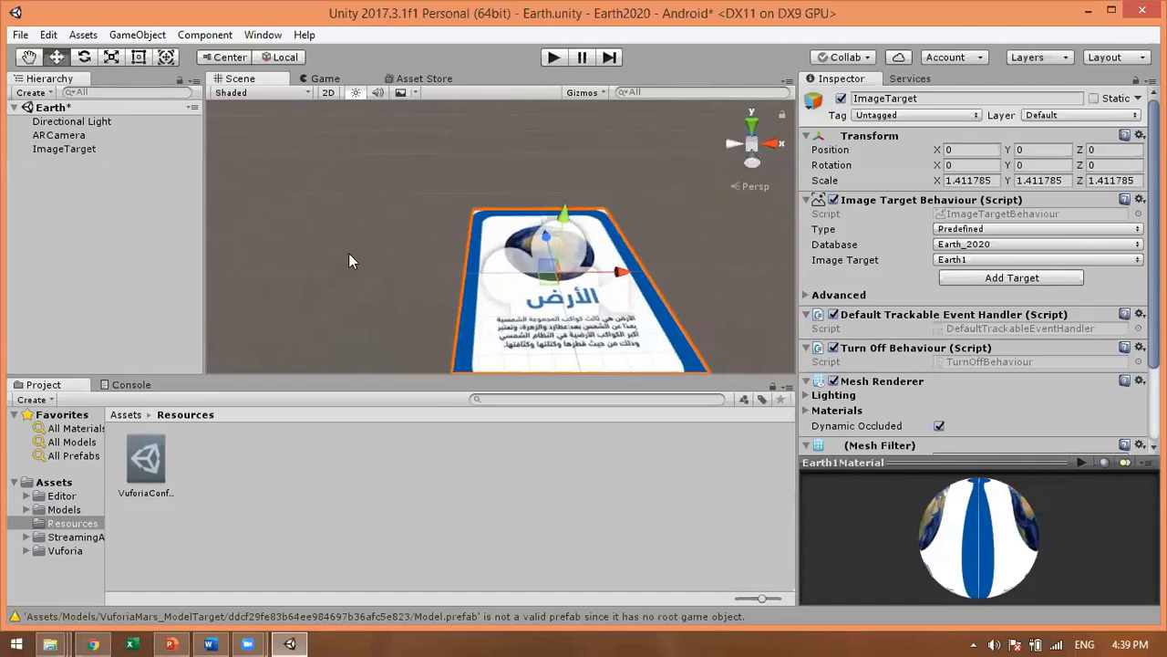
Step: Create a Sphere, parent it under ImageTarget, and slide it onto the Earth card
left_click(138, 35)
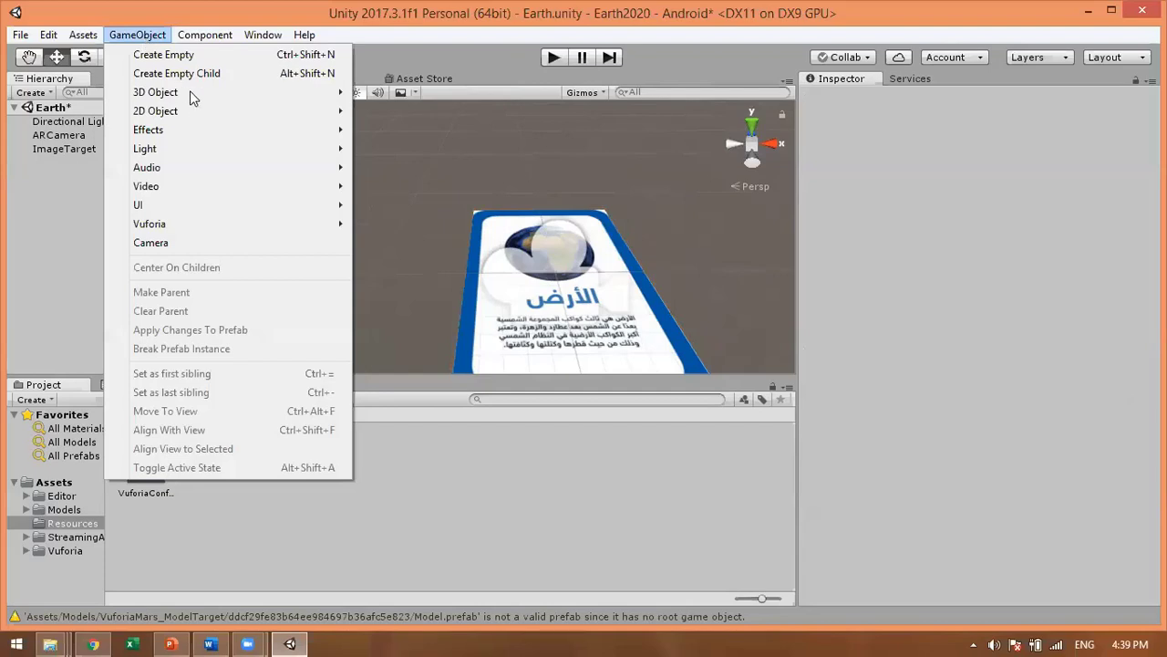
mouse_move(183, 92)
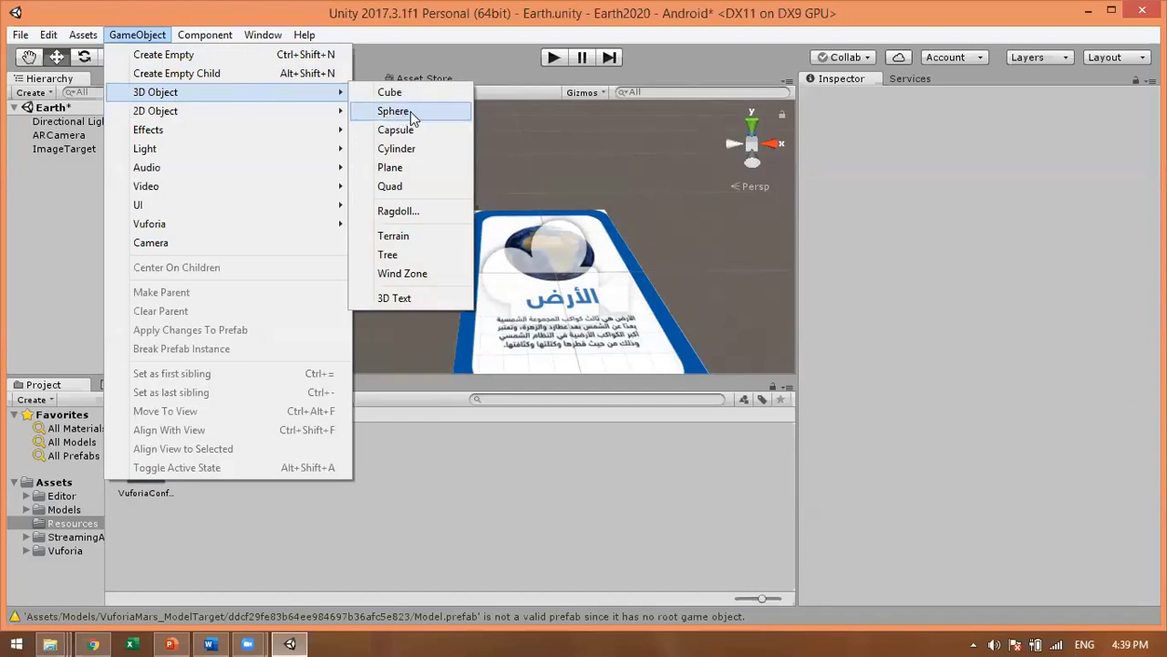
left_click(410, 111)
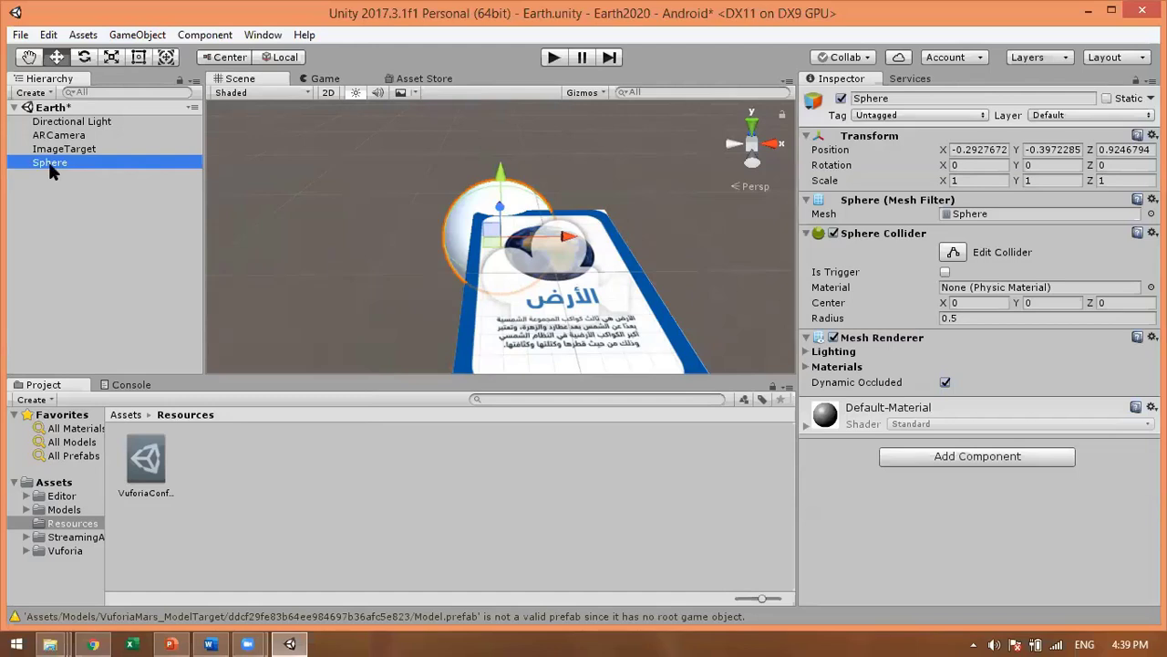
left_click_drag(50, 167, 71, 153)
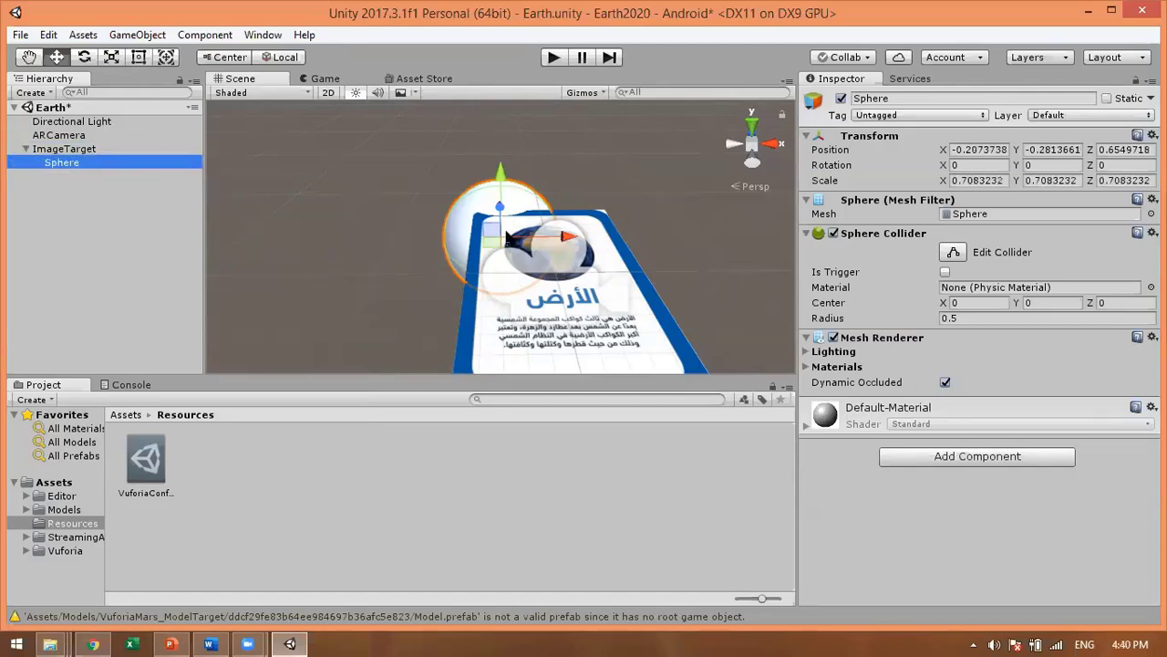
left_click_drag(512, 241, 563, 192)
Step: Lift the sphere to about Y 0.451 and centre it over the Earth card
left_click(344, 254)
scroll(411, 292, "down", 2)
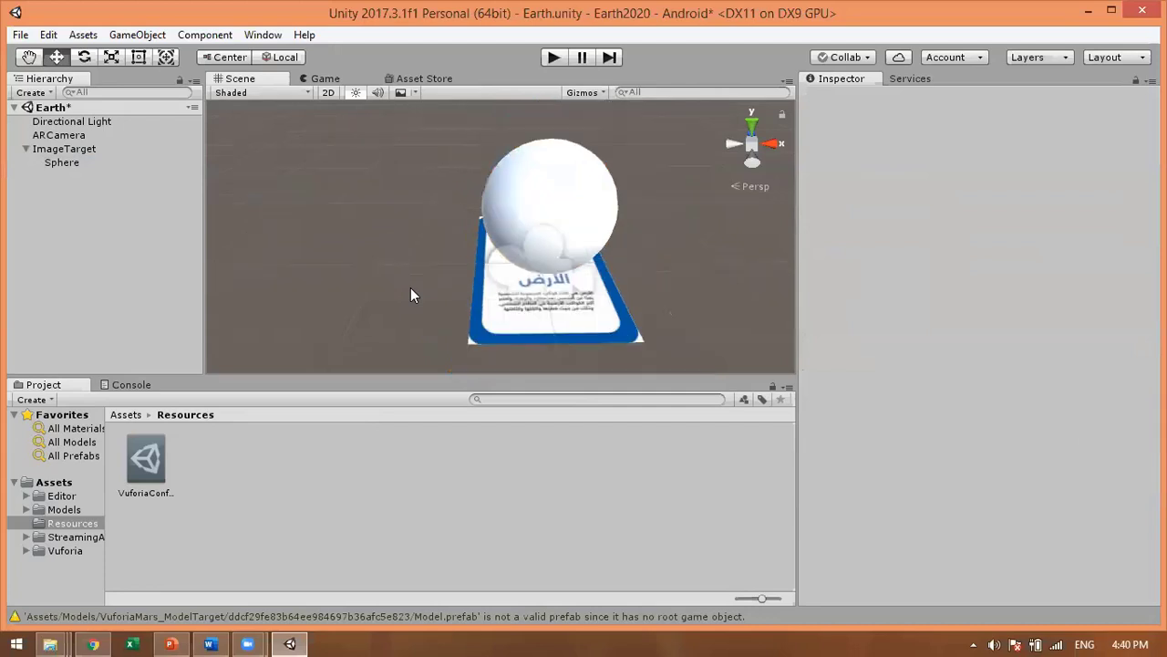
left_click_drag(612, 253, 556, 217, "alt")
left_click(538, 178)
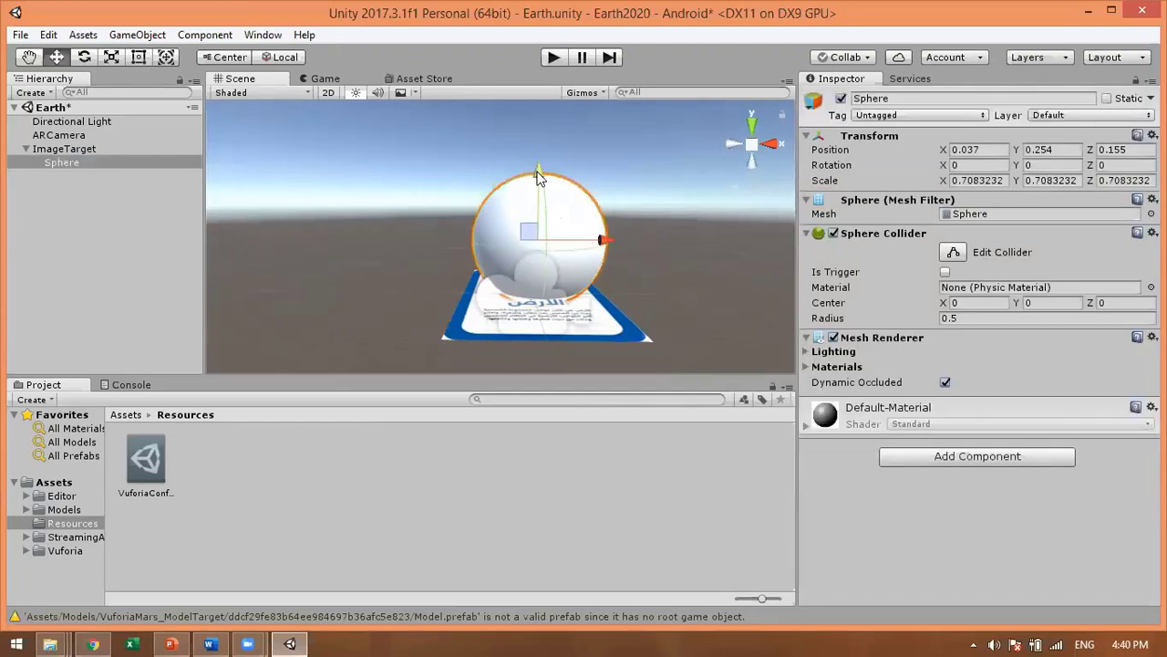
mouse_move(537, 158)
left_mouse_down()
mouse_move(538, 139)
mouse_move(540, 156)
left_mouse_up()
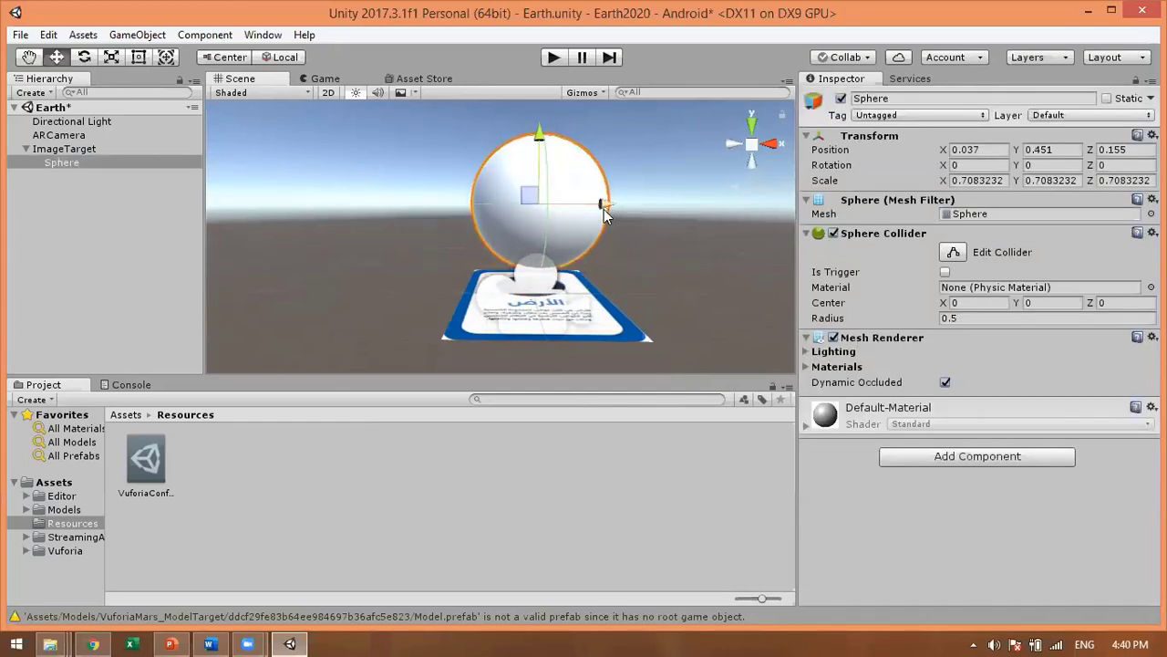
left_click_drag(620, 209, 612, 228)
left_click(611, 278)
left_click_drag(611, 278, 610, 302, "alt")
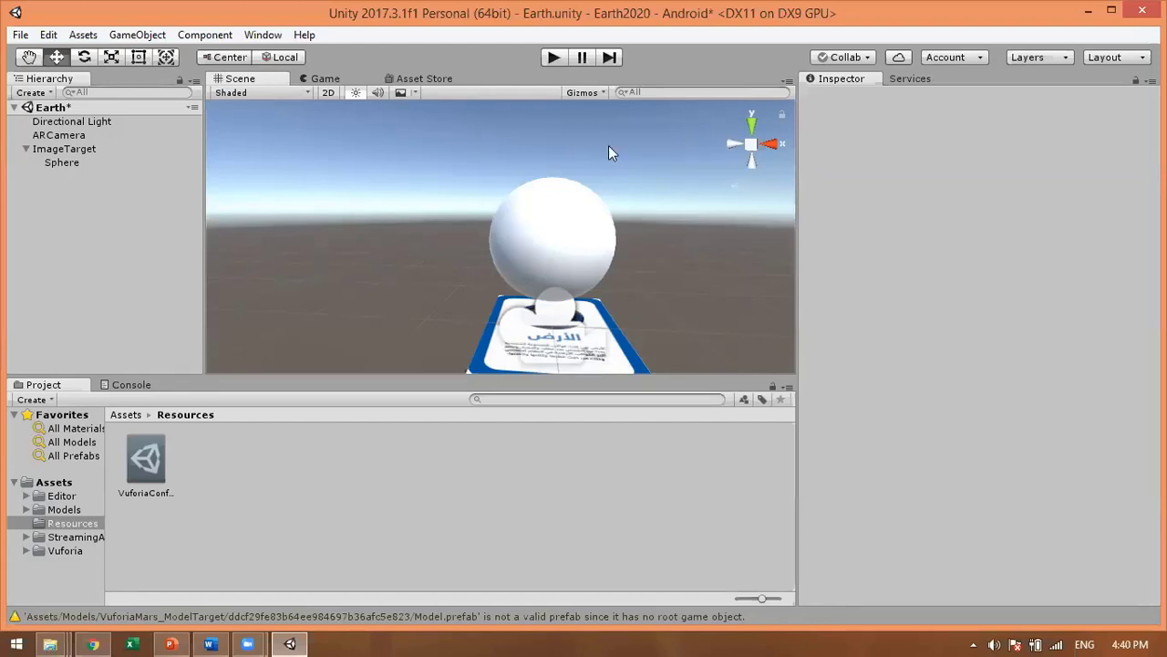
left_click(553, 58)
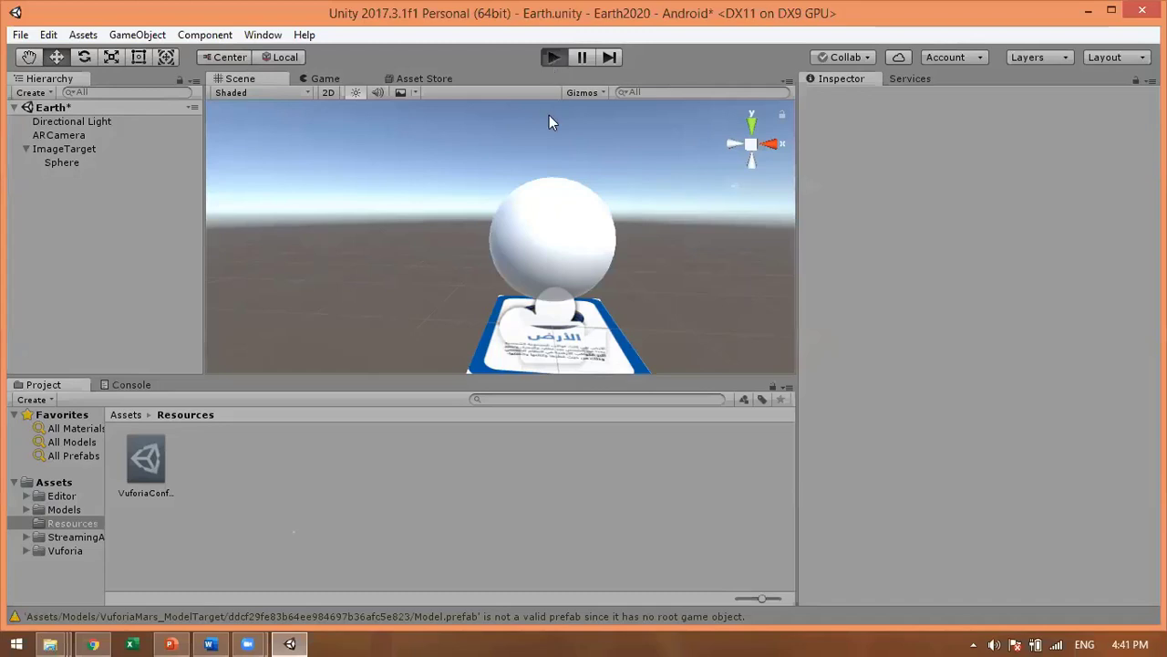
key("ctrl+p")
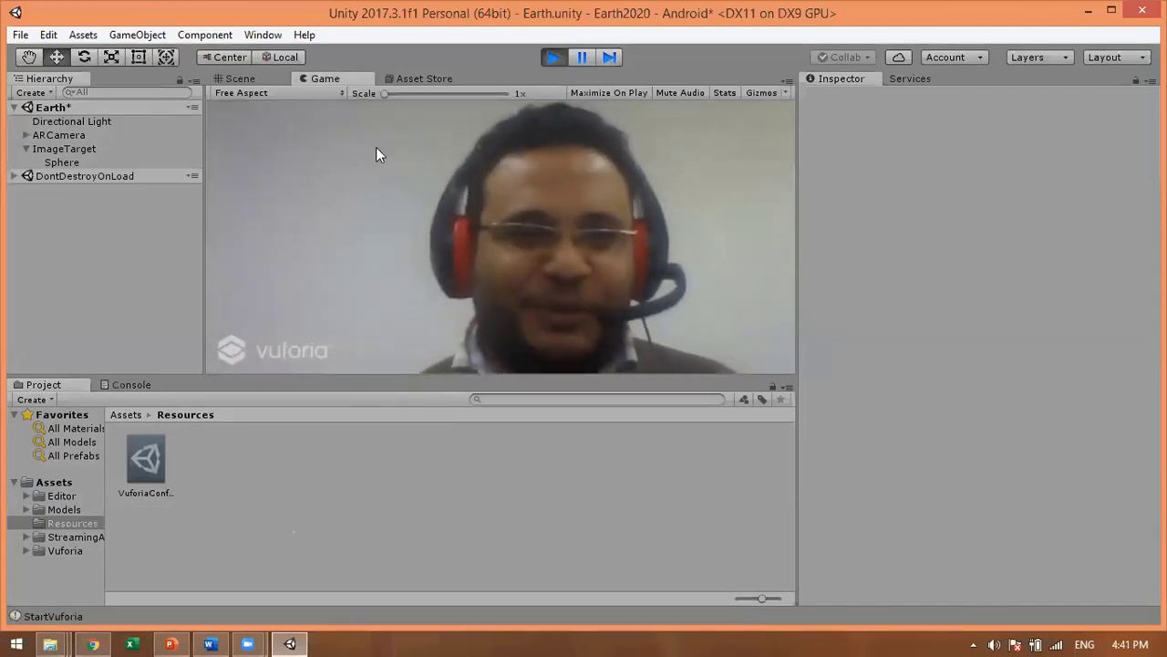
left_click(555, 56)
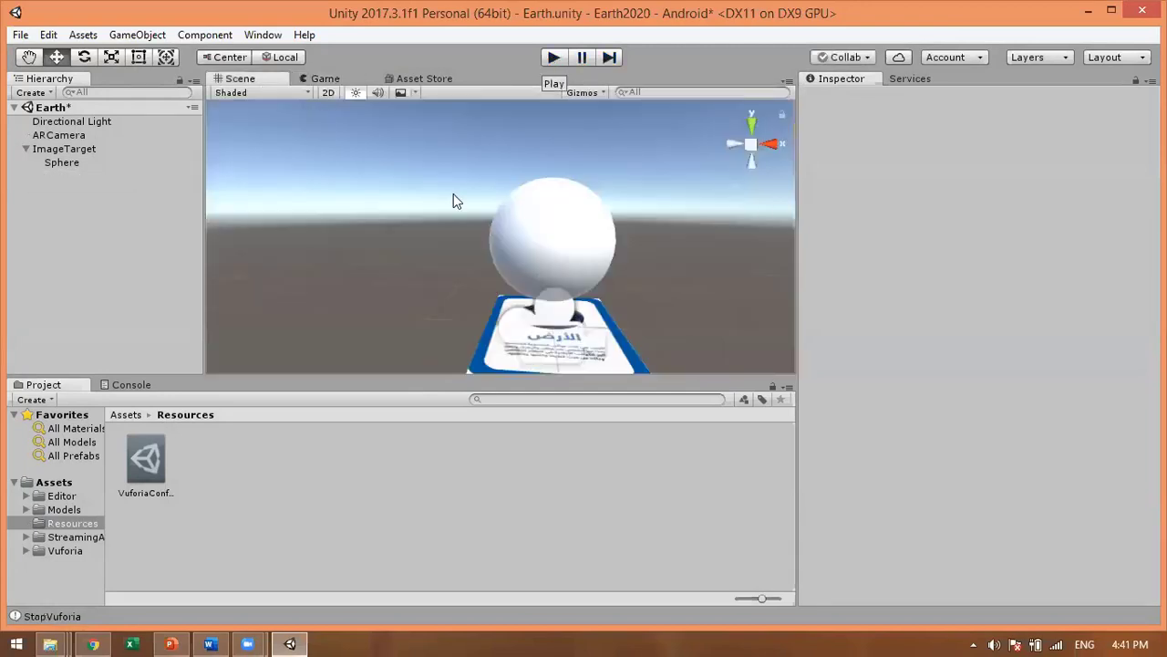
Step: Select ARCamera and open its Vuforia configuration
left_click(67, 164)
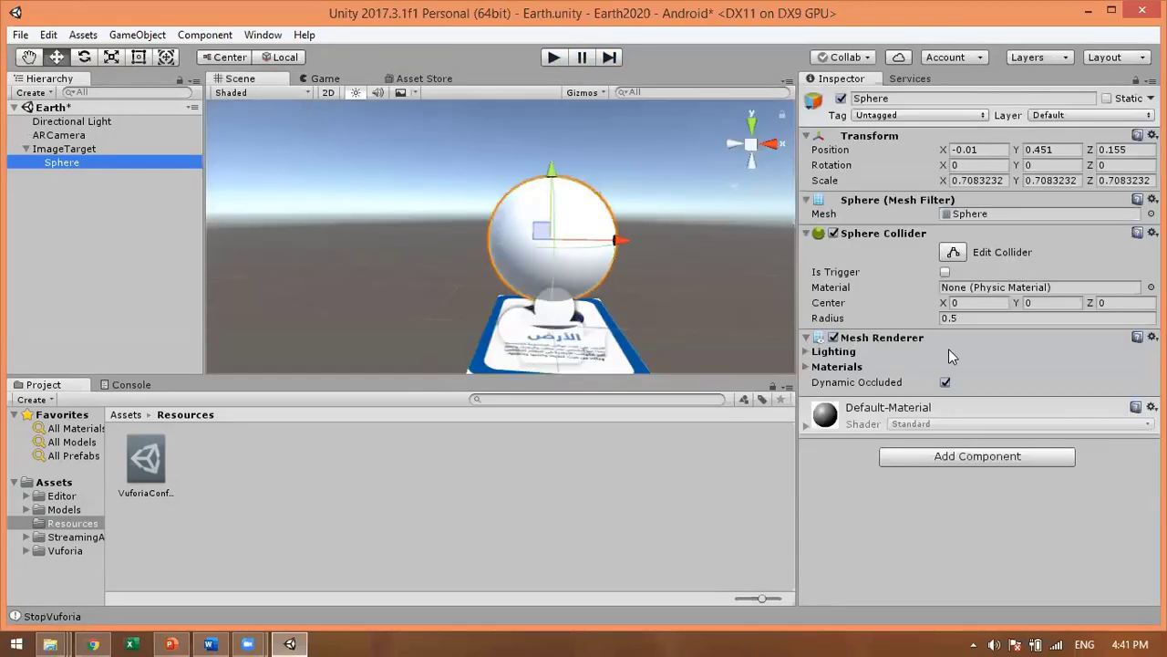
left_click(65, 144)
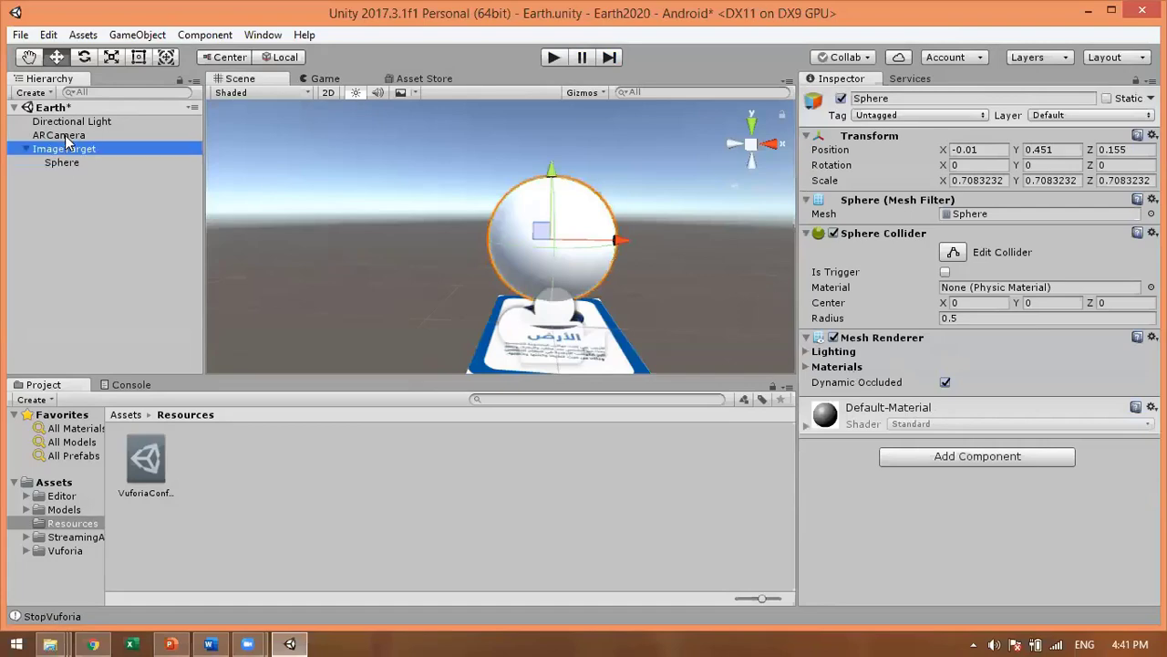
left_click(64, 135)
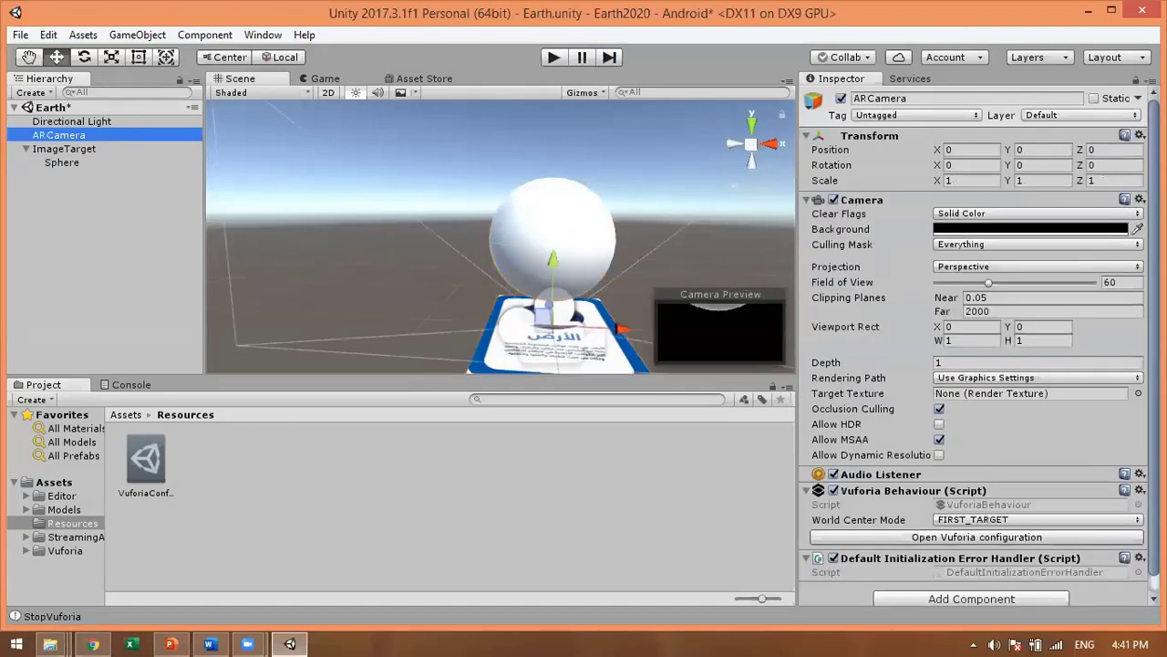
scroll(976, 364, "down", 1)
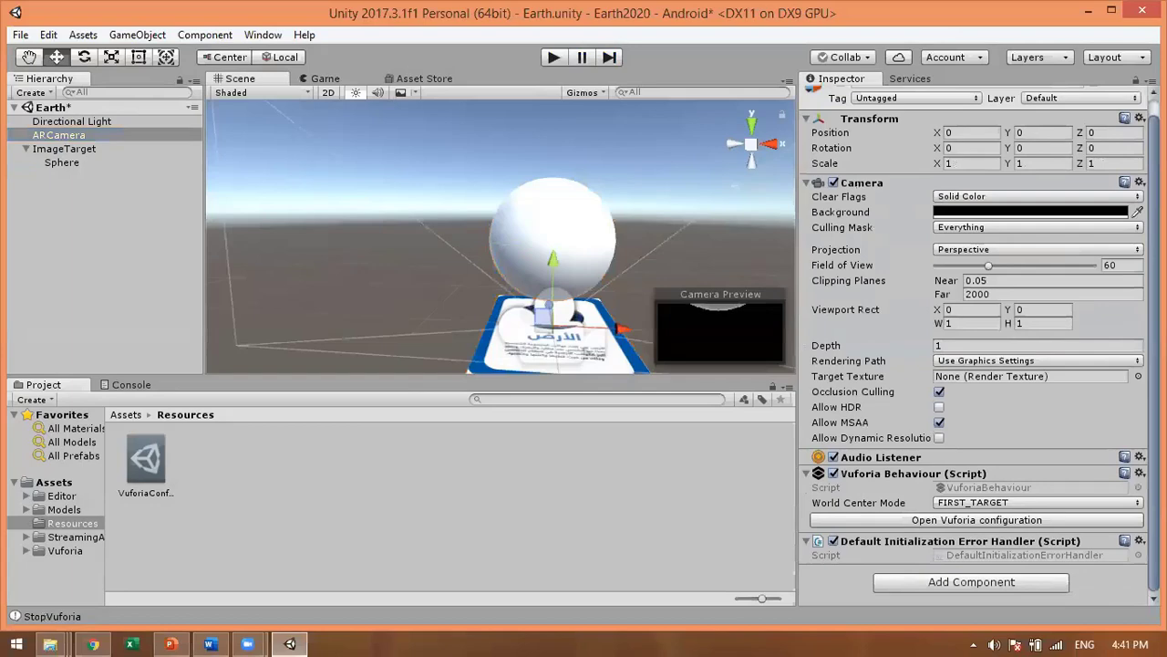
left_click(991, 521)
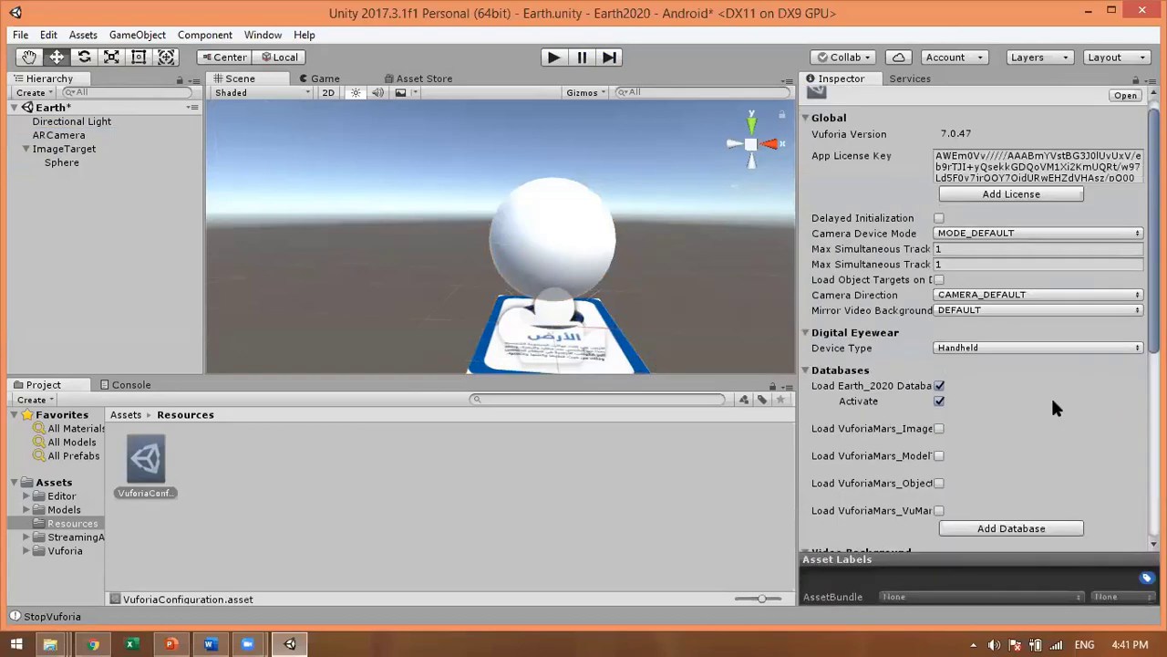
Step: Set the webcam Camera Device to IPEVO Ziggi-HD Plus and enter play mode
scroll(1054, 407, "down", 6)
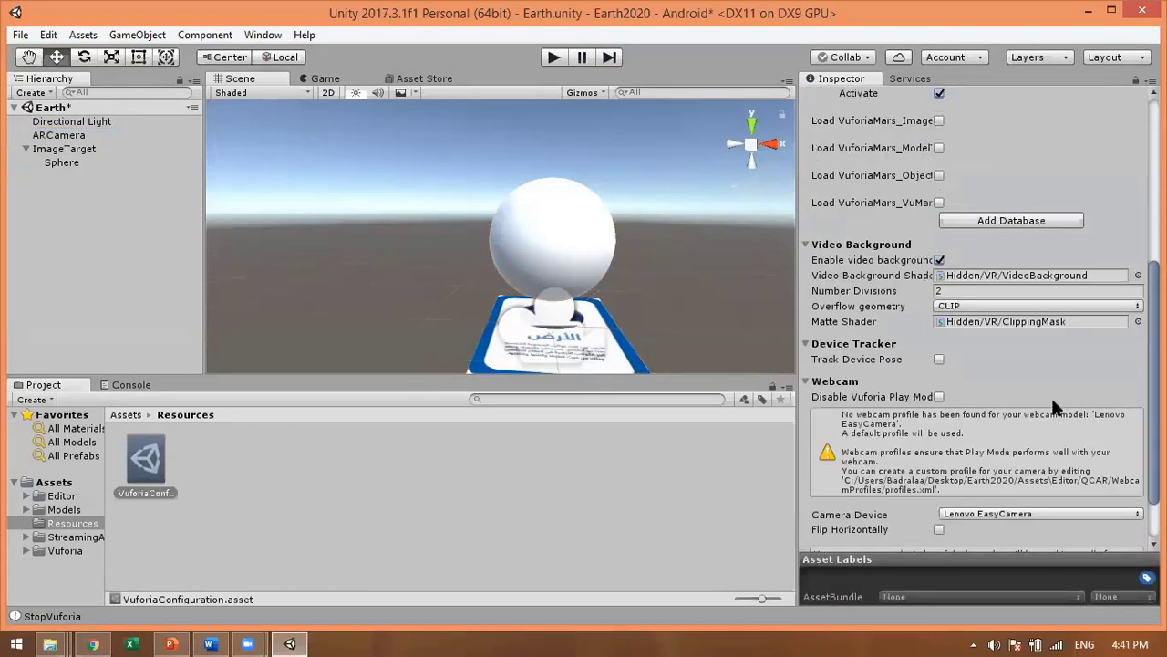
scroll(1025, 466, "down", 2)
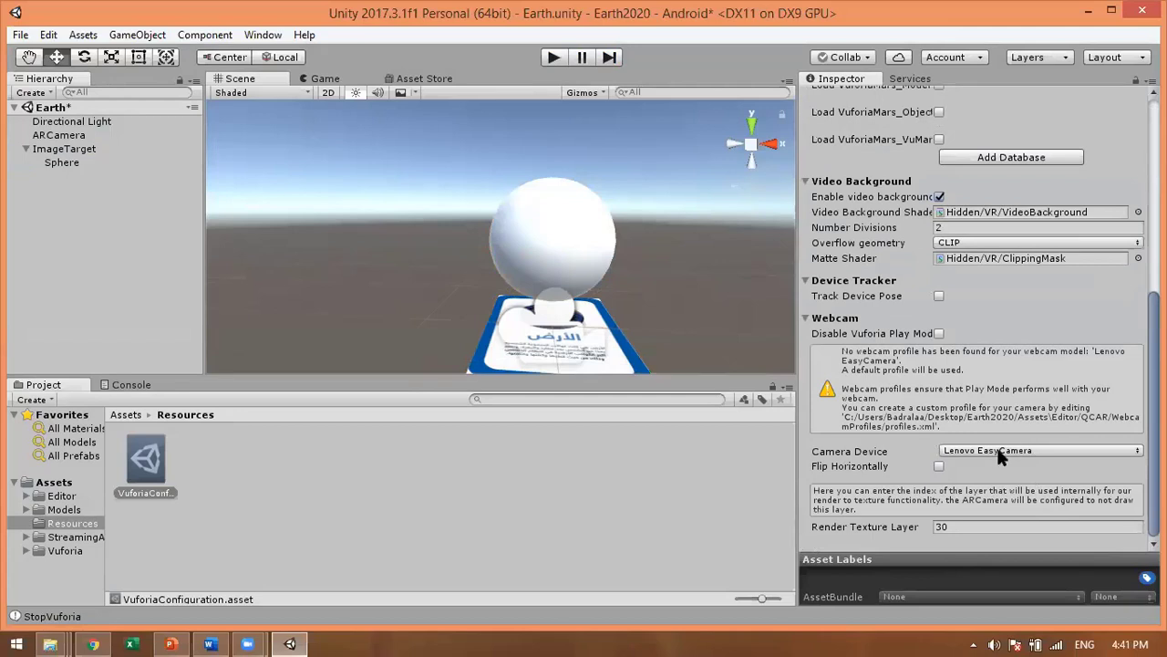
left_click(998, 450)
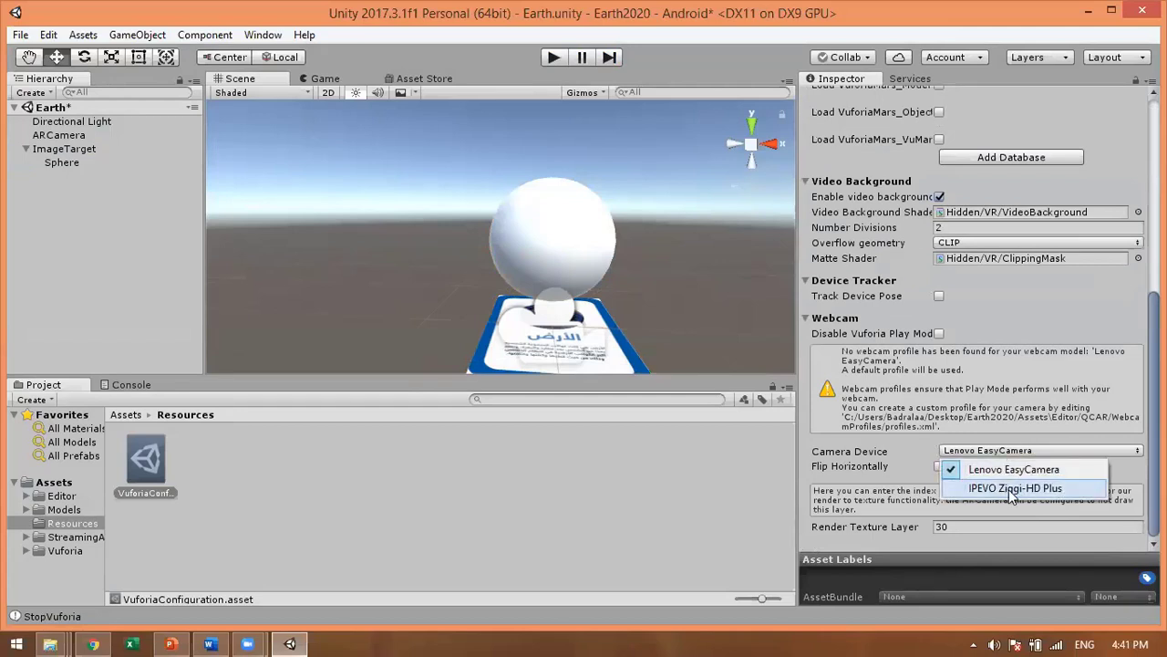
left_click(1011, 490)
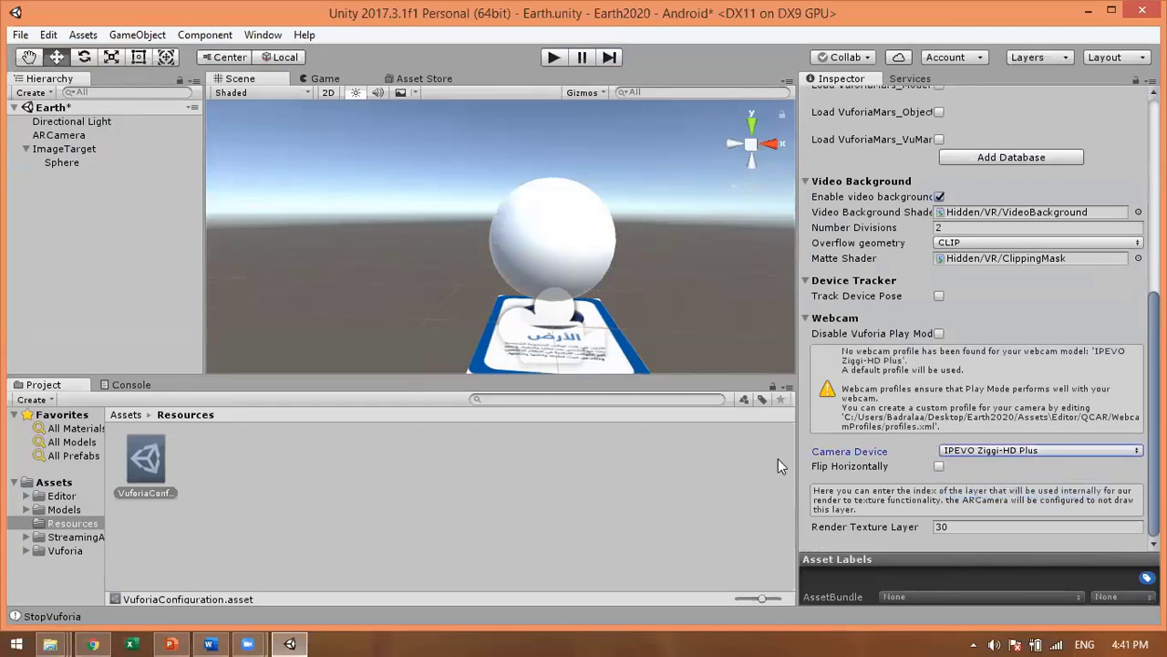
left_click(553, 60)
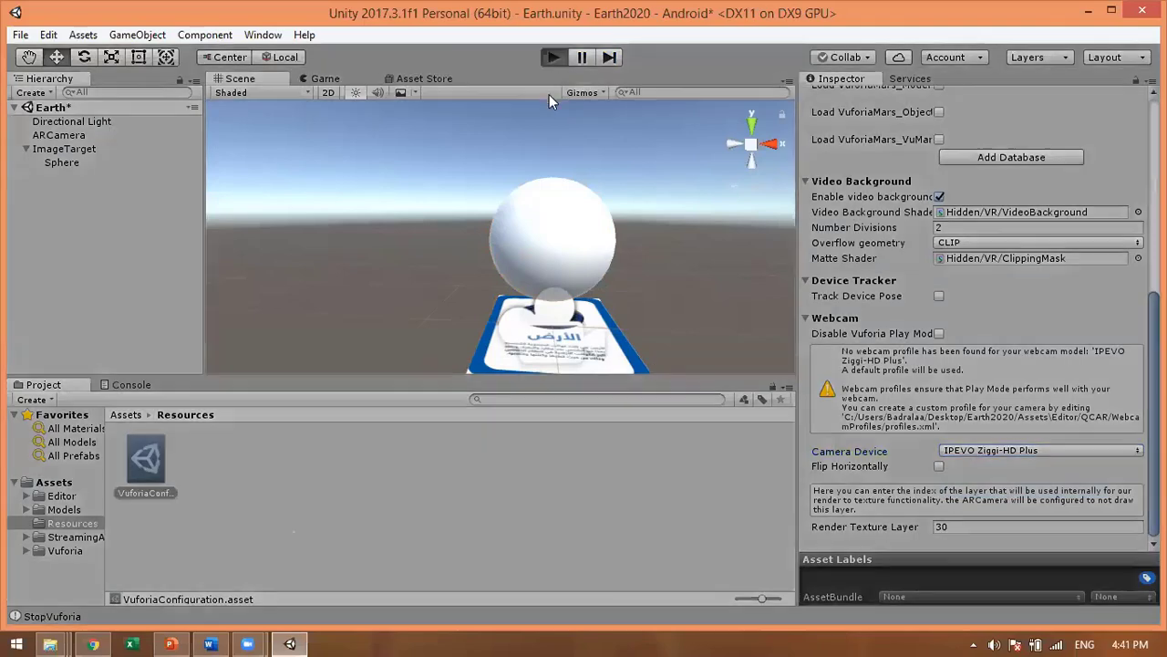
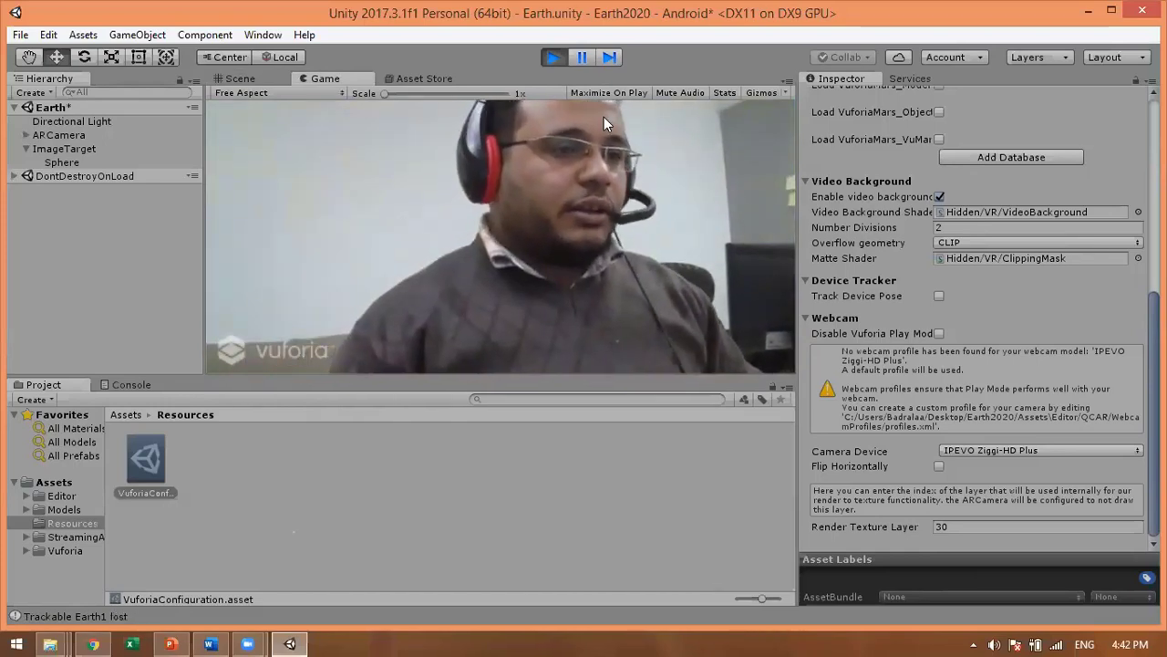
Step: Exit Play mode and pan the Scene view around the white sphere above the target card
key("ctrl+p")
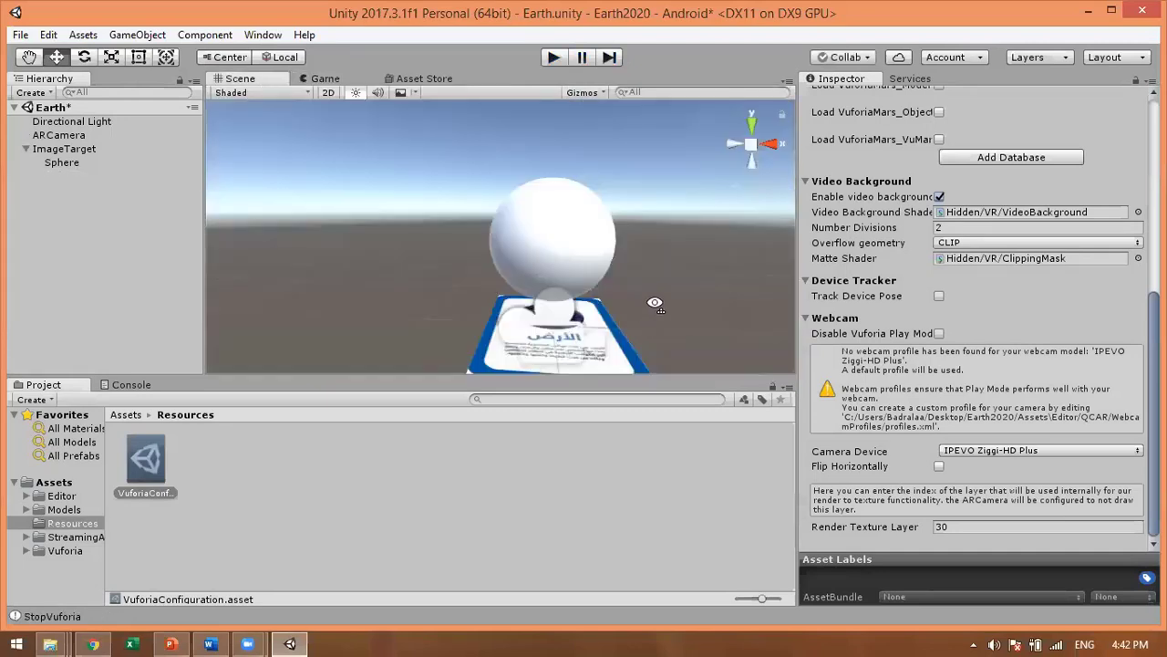
mouse_move(650, 301)
middle_mouse_down()
mouse_move(655, 276)
mouse_move(675, 287)
mouse_move(677, 256)
mouse_move(639, 291)
mouse_move(481, 332)
mouse_move(533, 273)
mouse_move(538, 293)
mouse_move(447, 310)
mouse_move(439, 326)
mouse_move(535, 296)
middle_mouse_up()
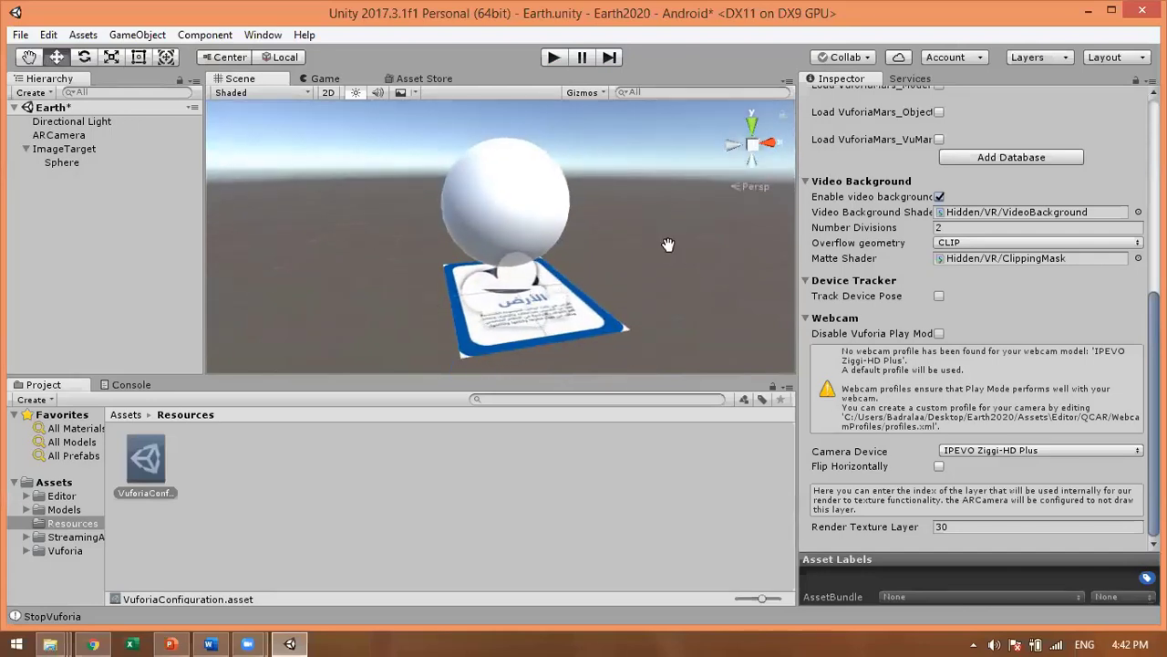
mouse_move(666, 243)
middle_mouse_down()
mouse_move(646, 284)
mouse_move(667, 292)
middle_mouse_up()
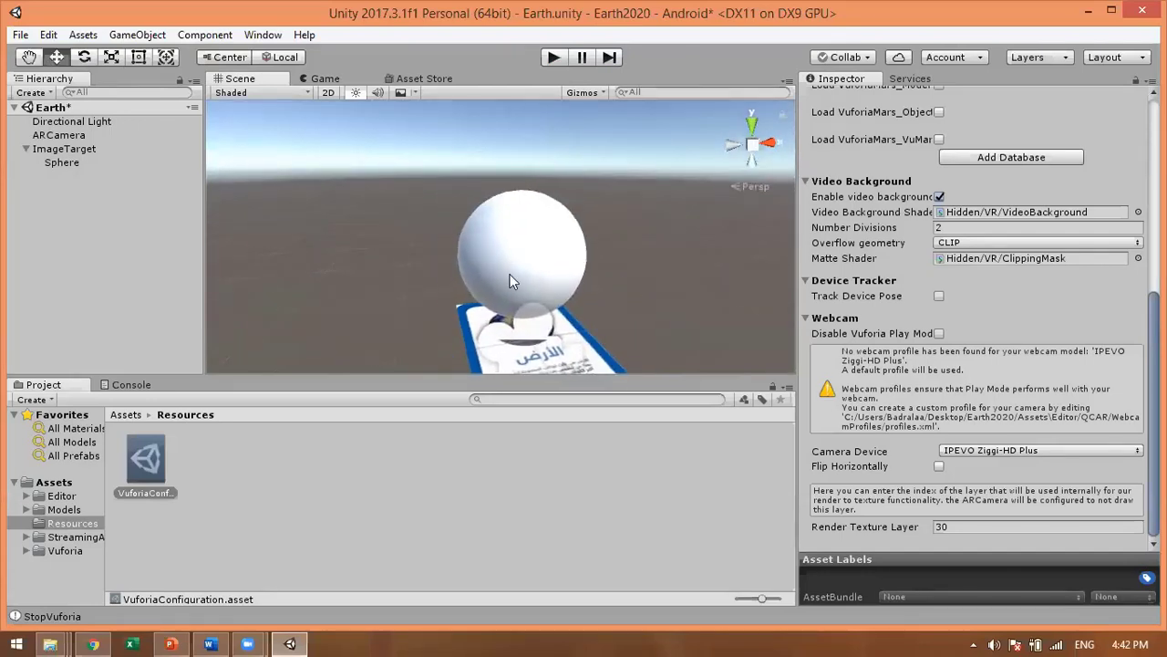
left_click(534, 261)
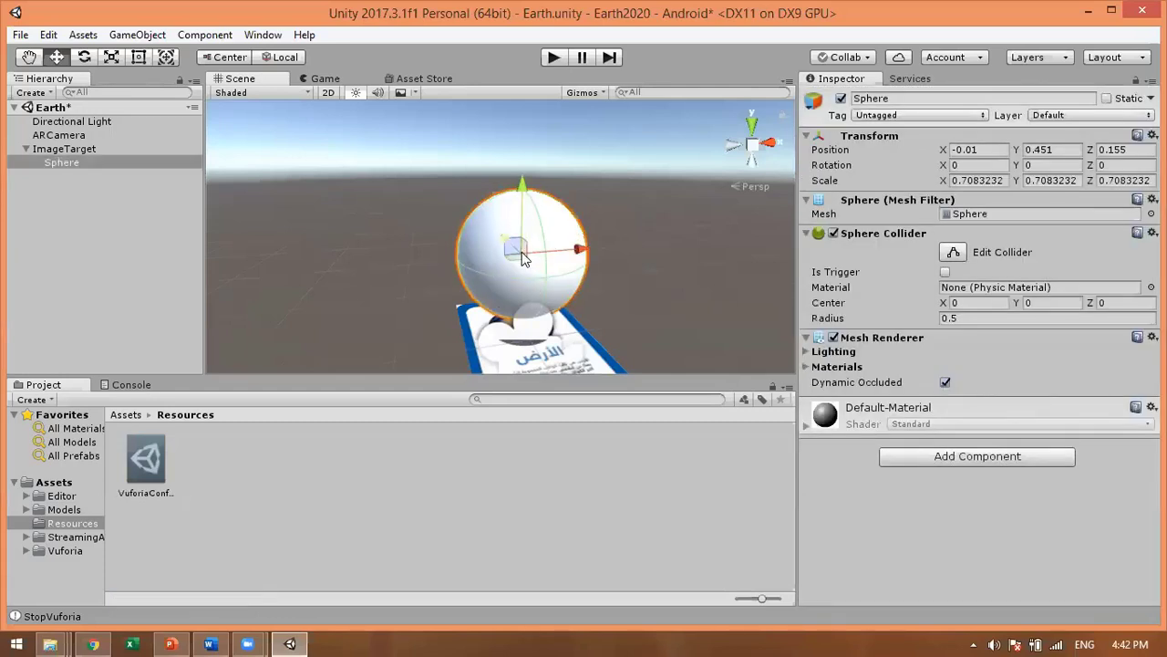
left_click(392, 280)
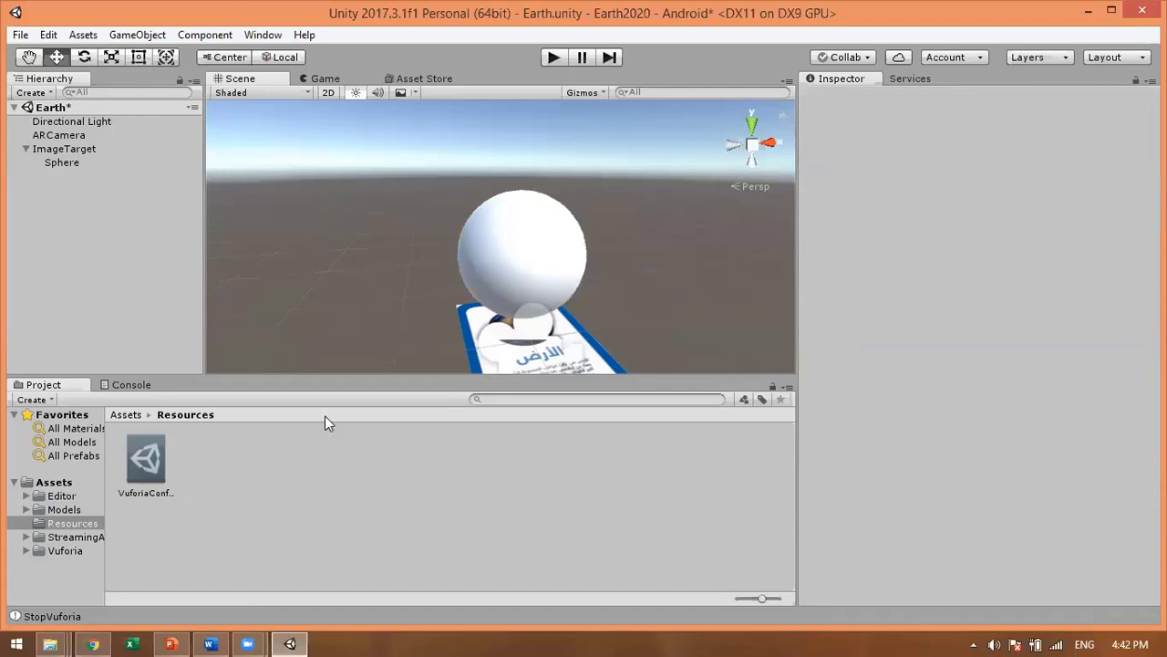
Step: Drag land_ocean_ice_8192.png from the source Work Shop folder over to Unity's Assets
left_click(94, 644)
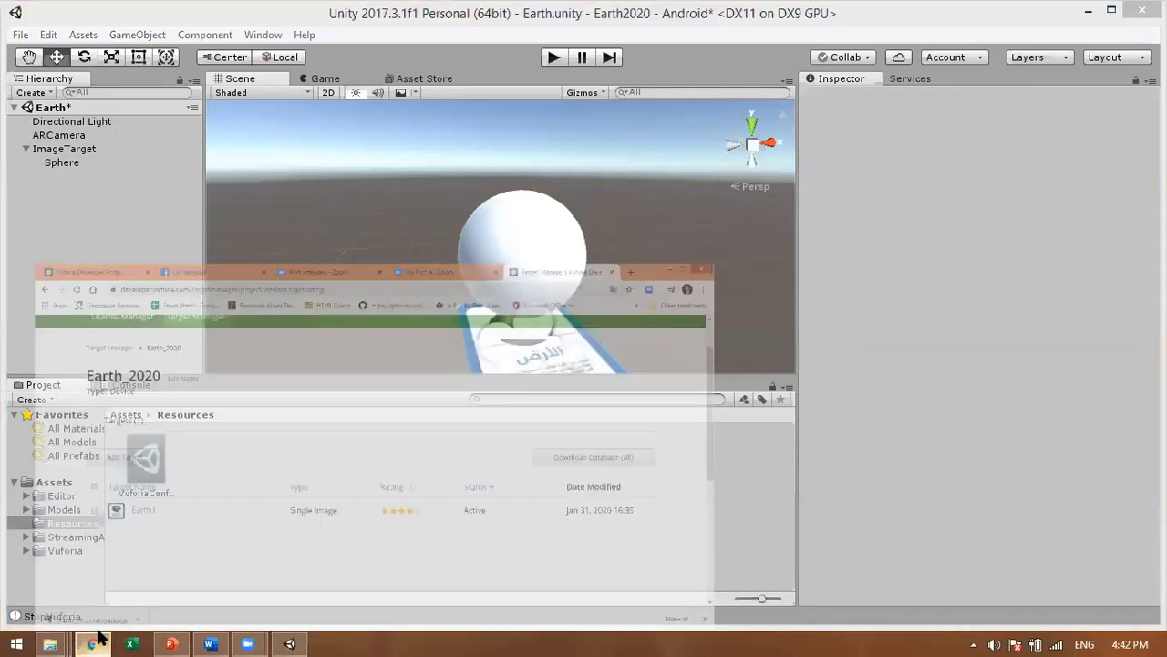
left_click(94, 644)
left_click(50, 643)
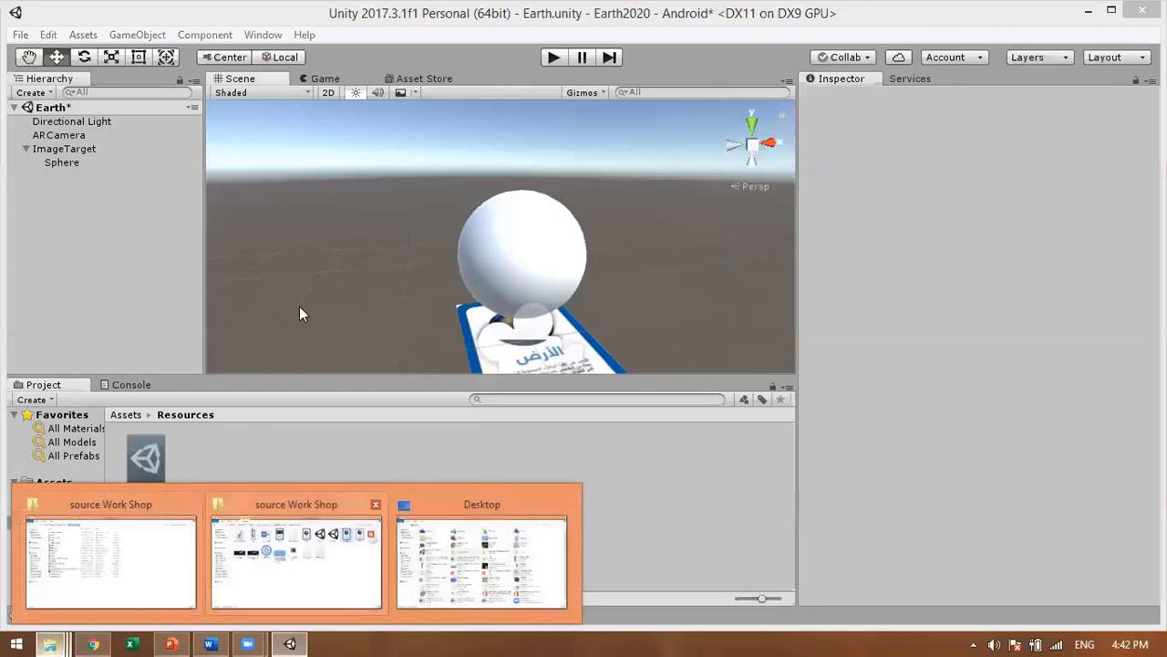
left_click(297, 561)
left_click(293, 242)
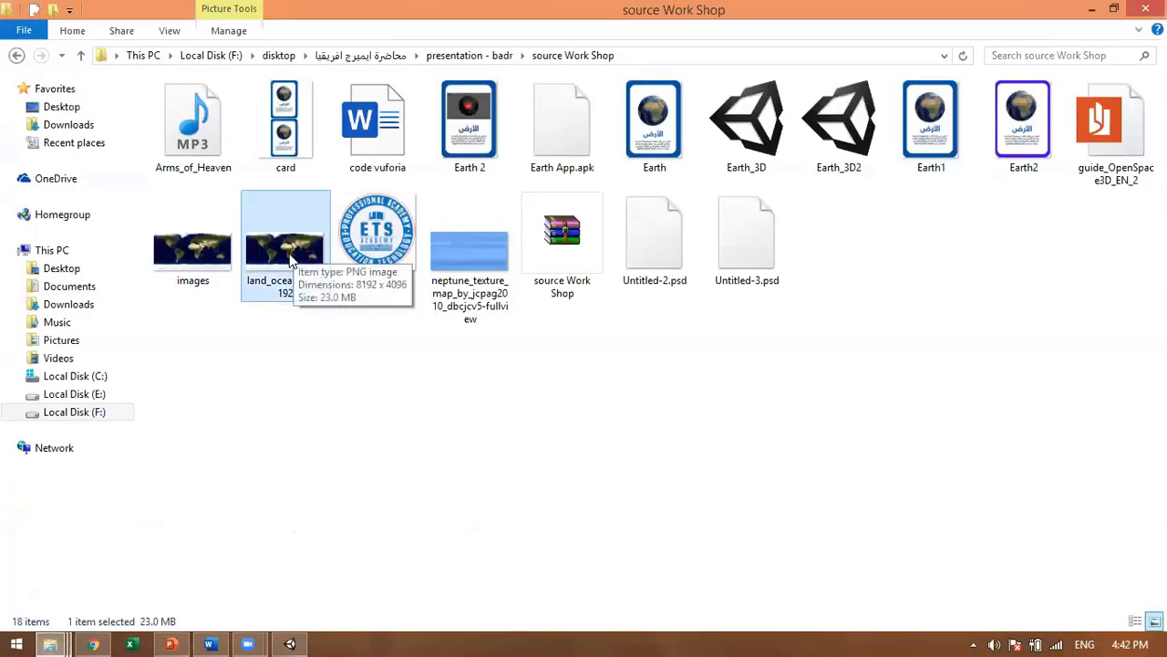
left_click_drag(285, 246, 68, 483)
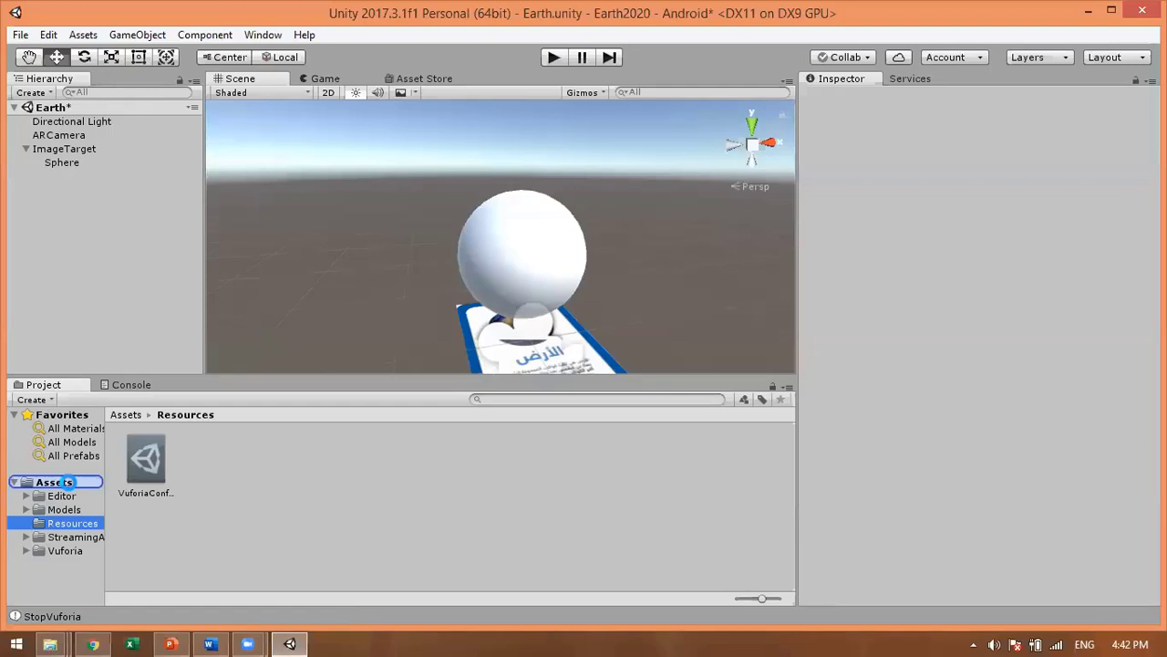
Step: Import the land_ocean_ice_8192 texture into the Assets folder
left_click_drag(68, 481, 71, 490)
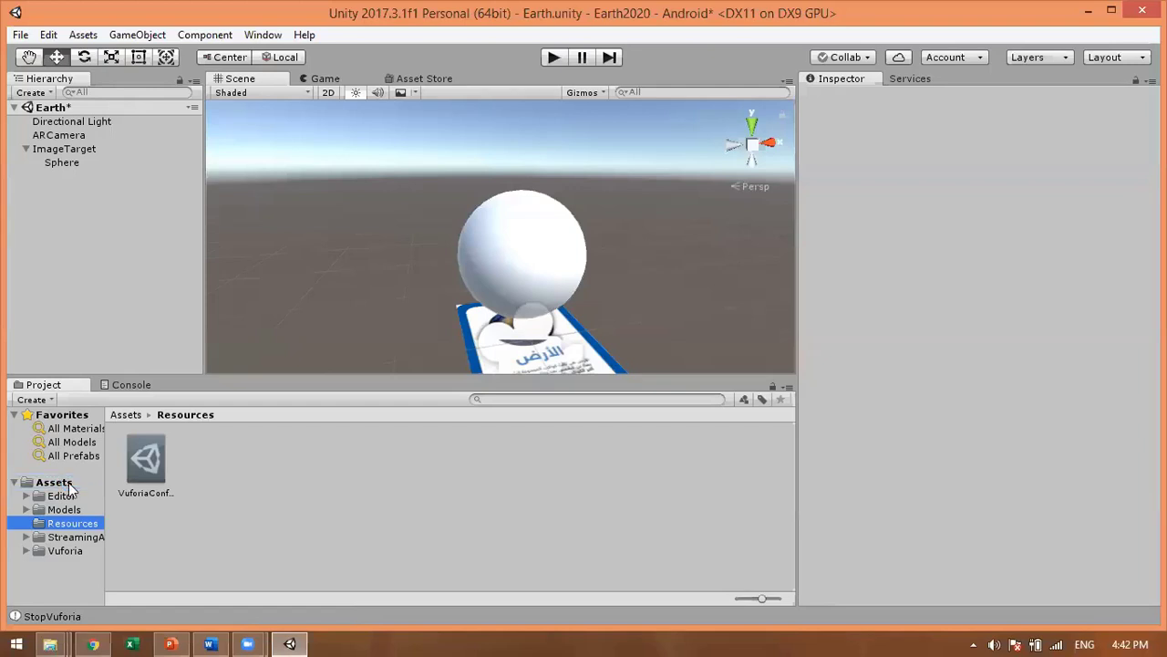
left_click(69, 483)
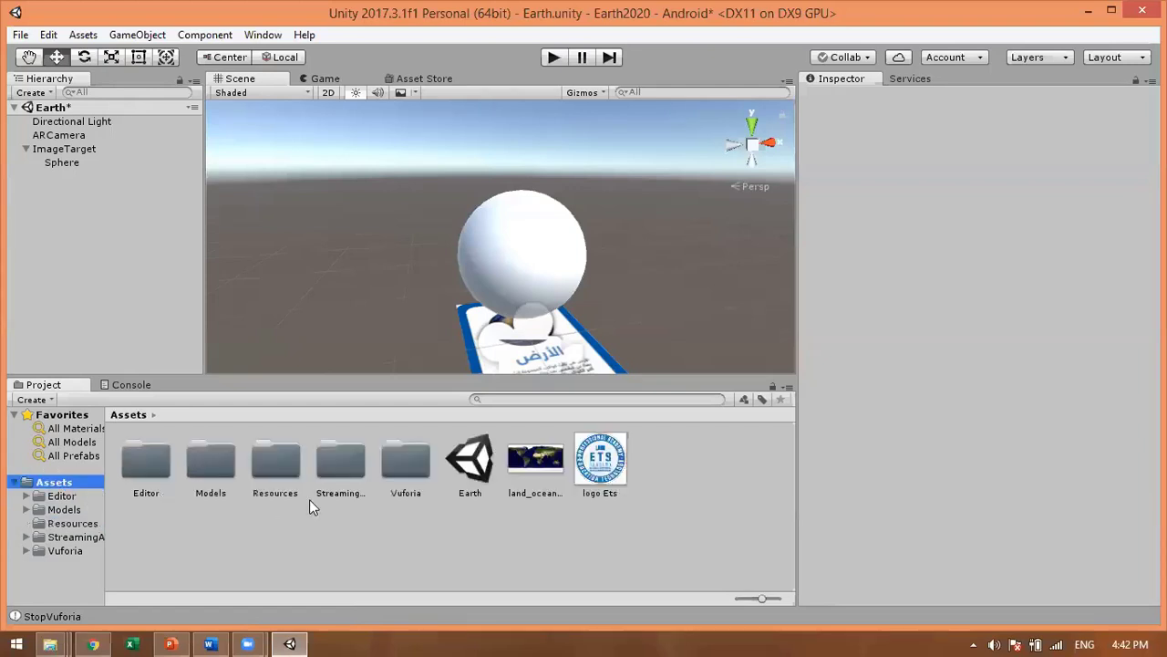
left_click(528, 467)
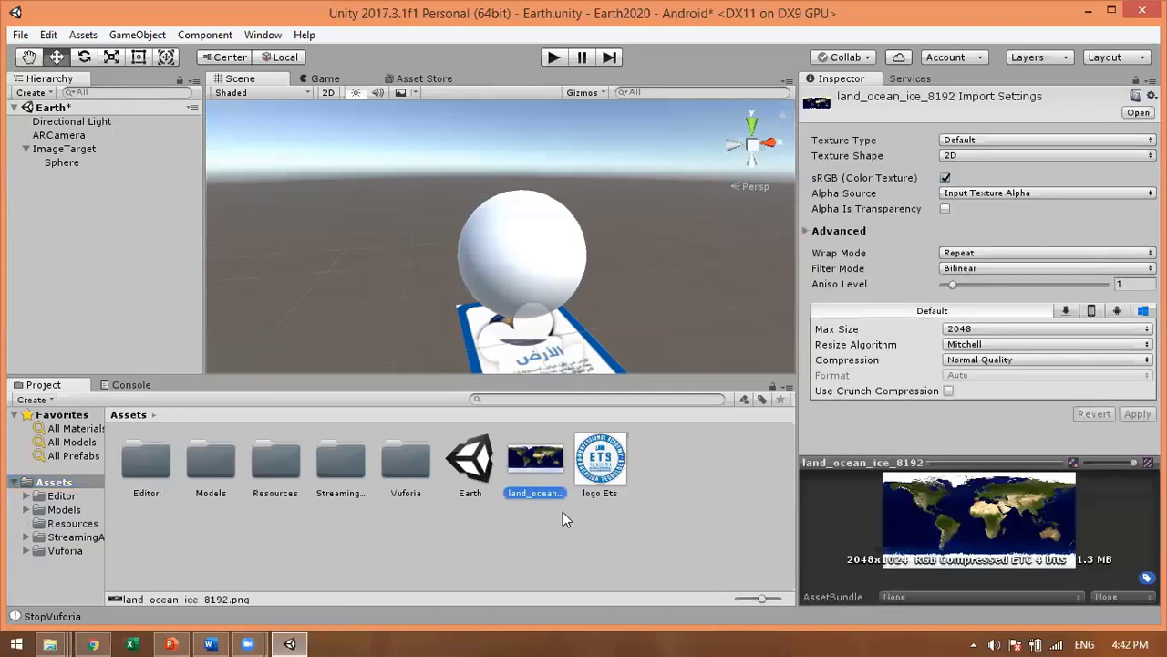
left_click(569, 536)
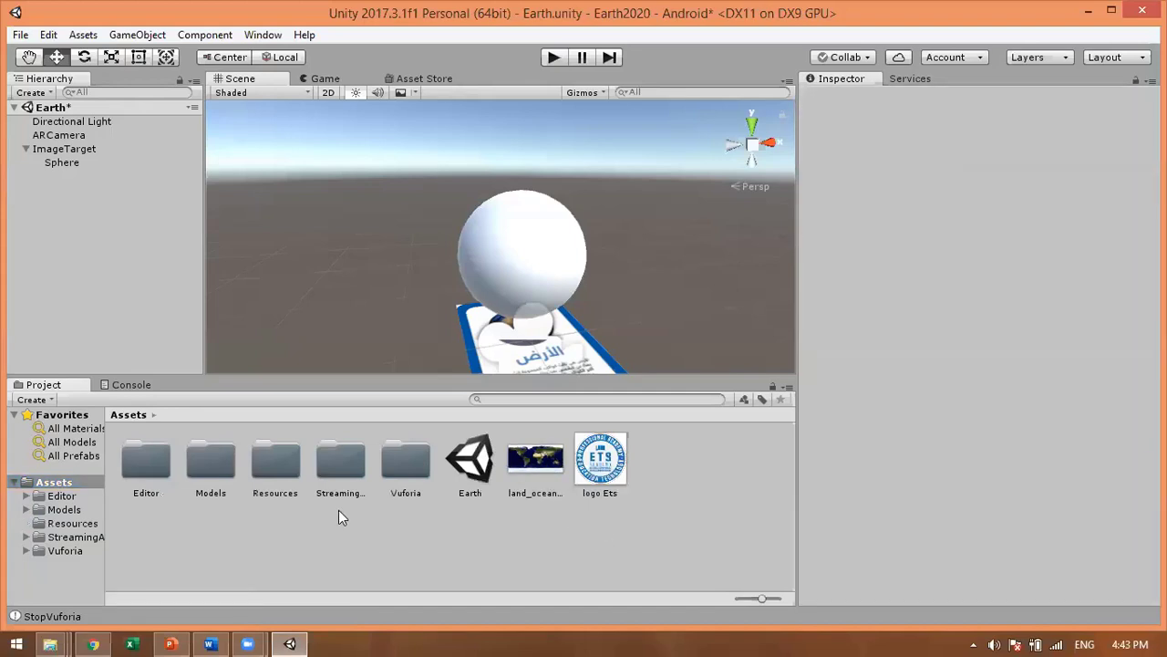
Step: Create a new material in Assets and name it Earth Material
right_click(702, 508)
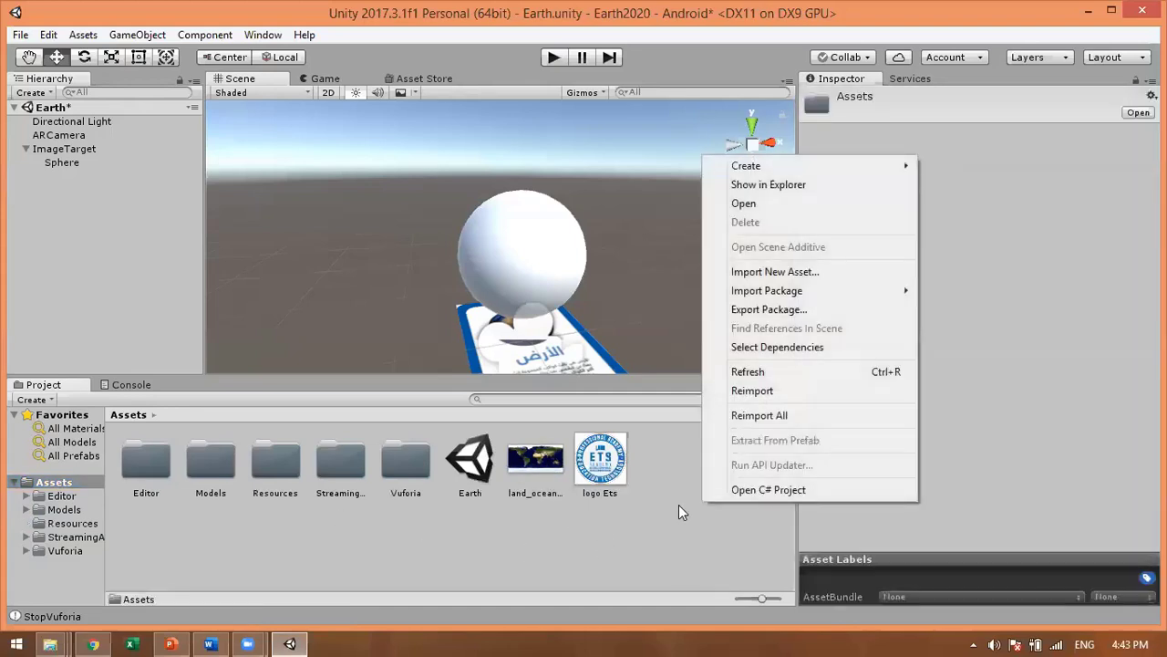
right_click(649, 536)
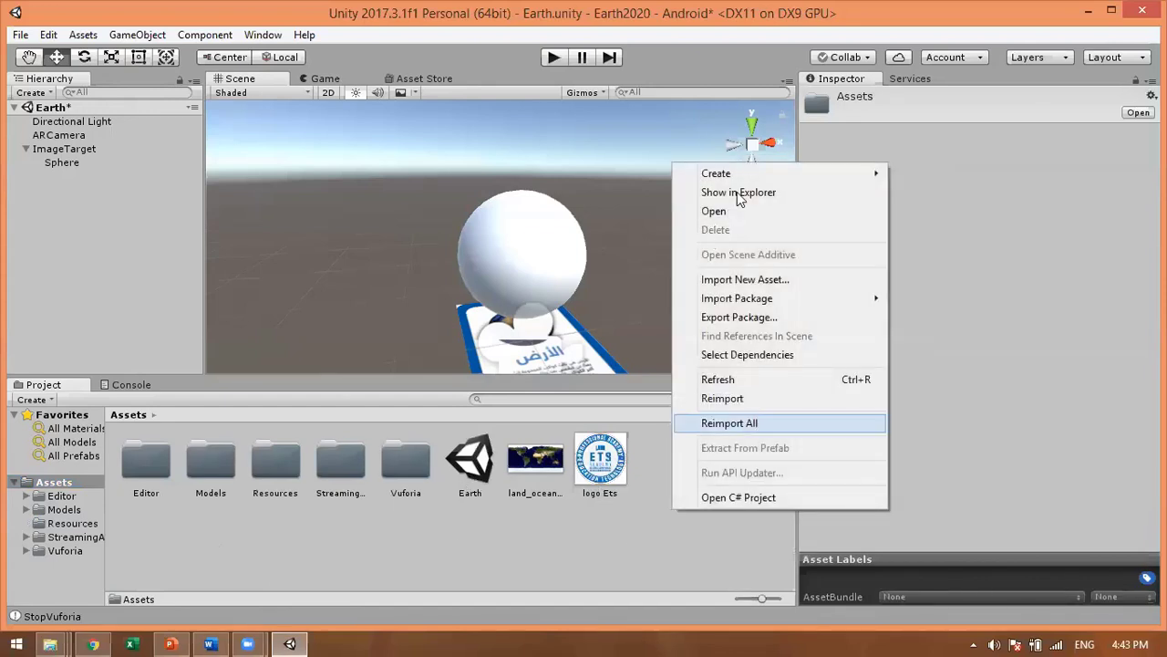
mouse_move(741, 181)
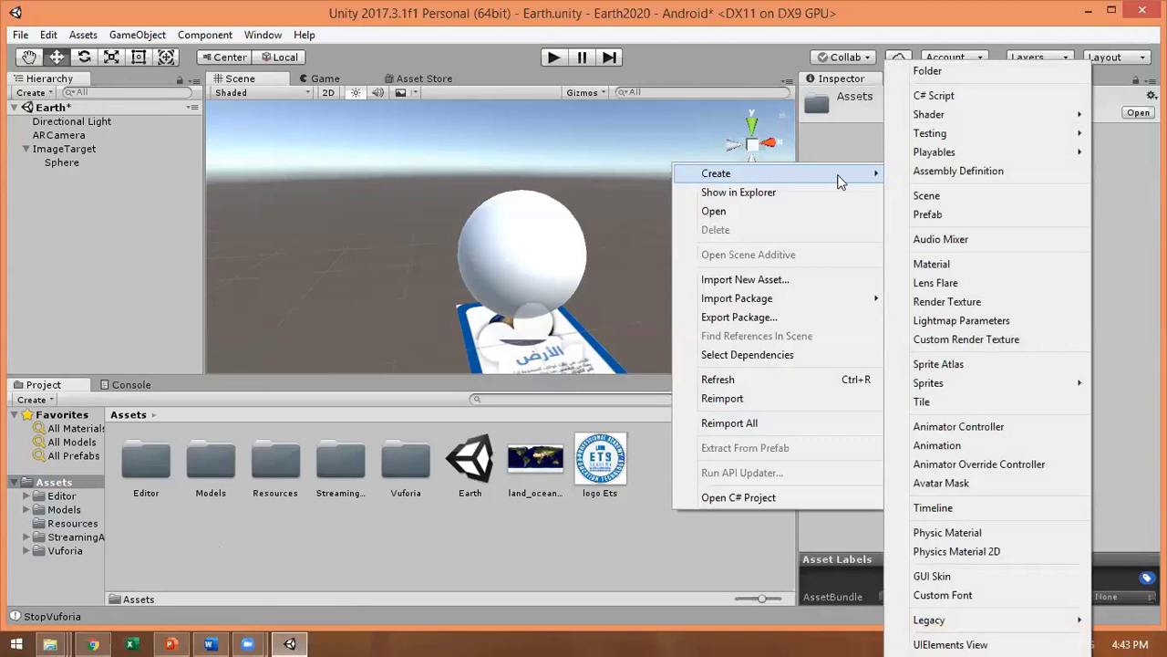
left_click(942, 265)
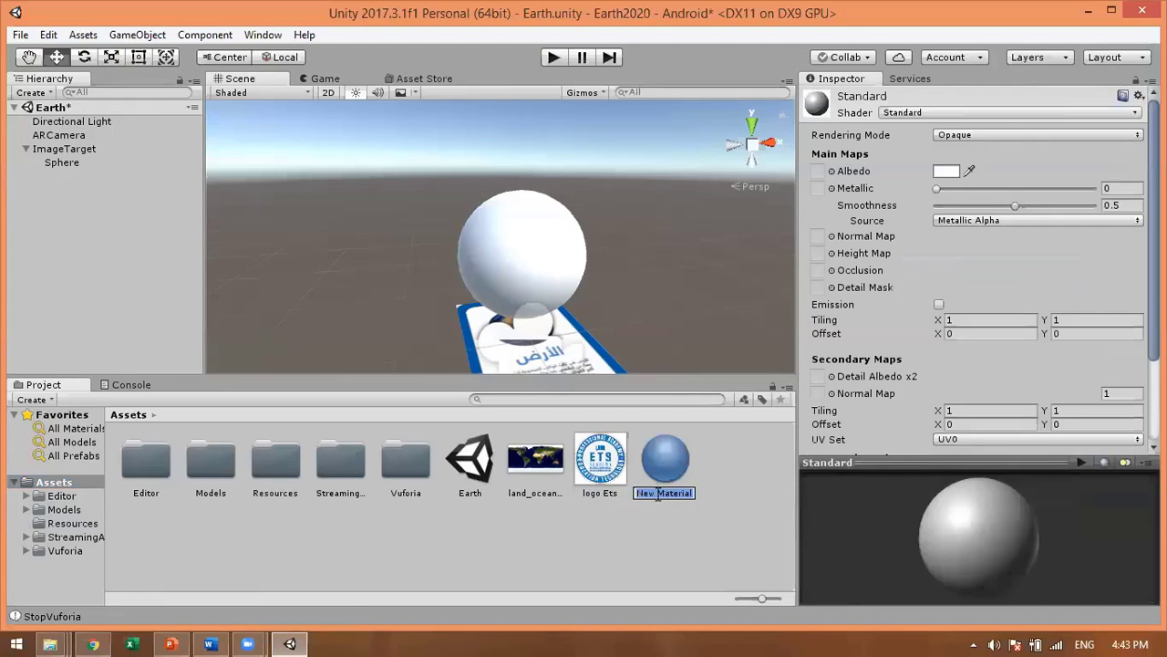
left_click(657, 494)
type("Earth")
key("Return")
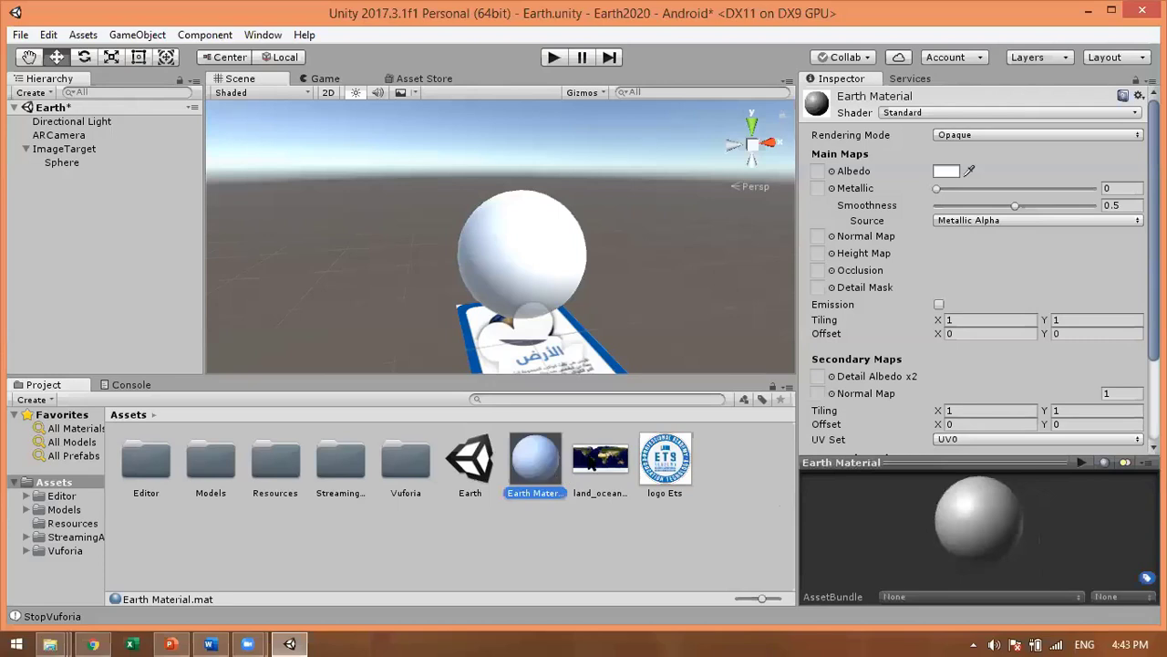
Step: Assign the land_ocean texture as Earth Material's Albedo and inspect the globe preview
left_click_drag(598, 460, 821, 171)
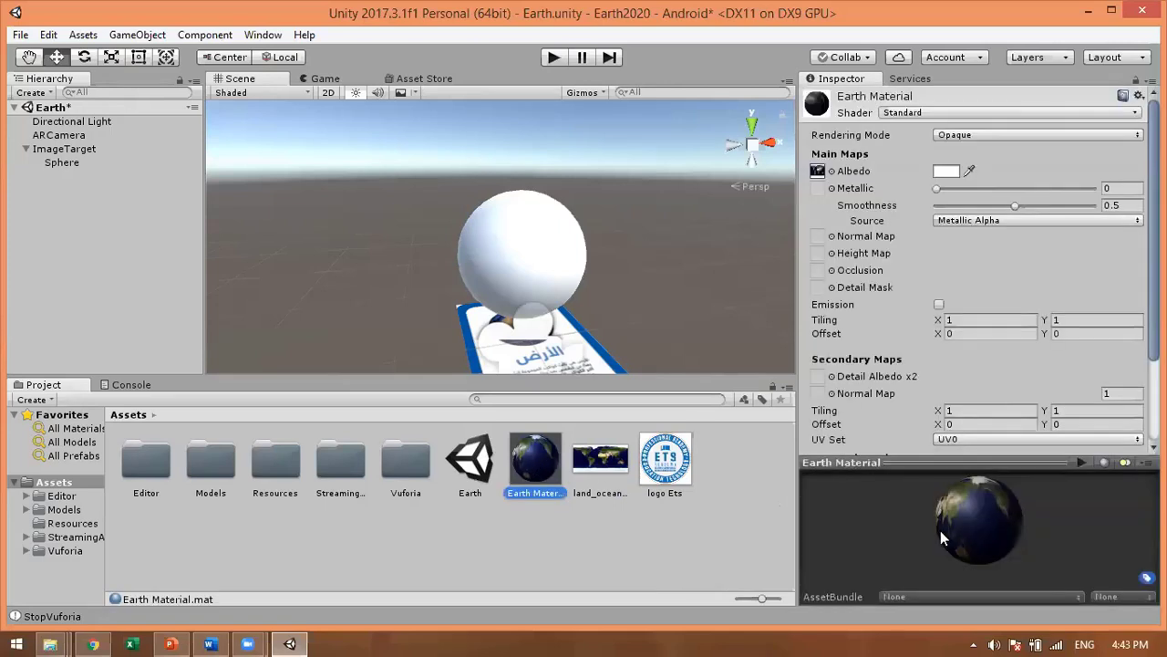
left_click_drag(940, 530, 995, 535)
left_click_drag(995, 490, 978, 511)
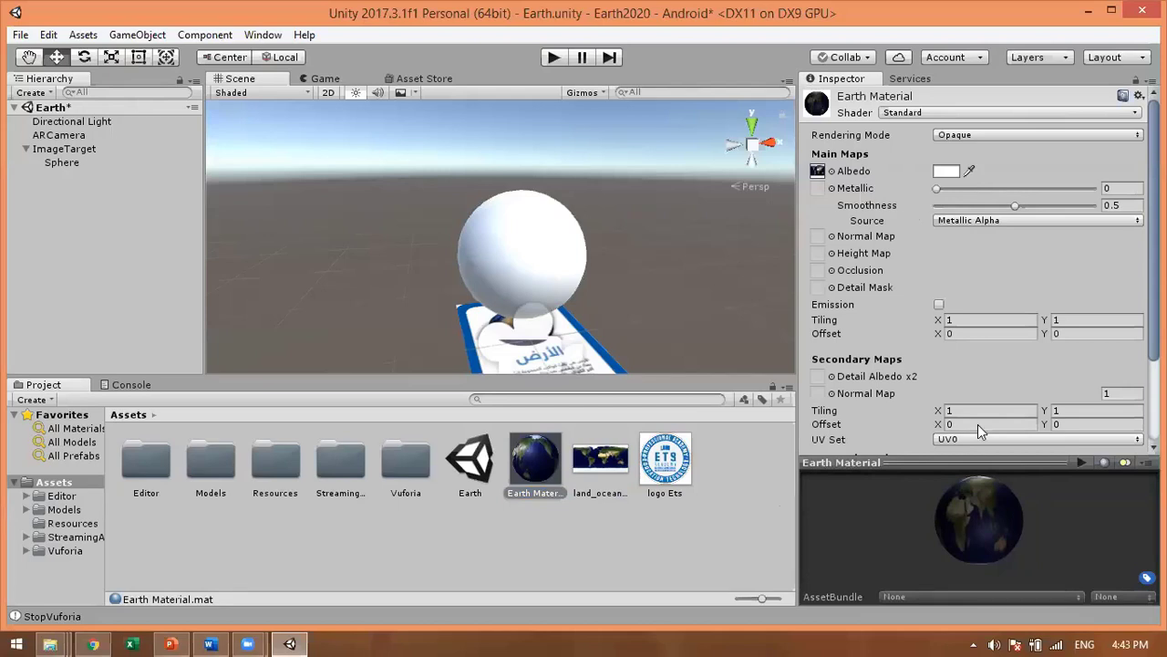
Step: Lower Earth Material's Smoothness to 0.397, leaving the sphere unchanged
left_click(938, 188)
left_click_drag(1002, 203, 967, 223)
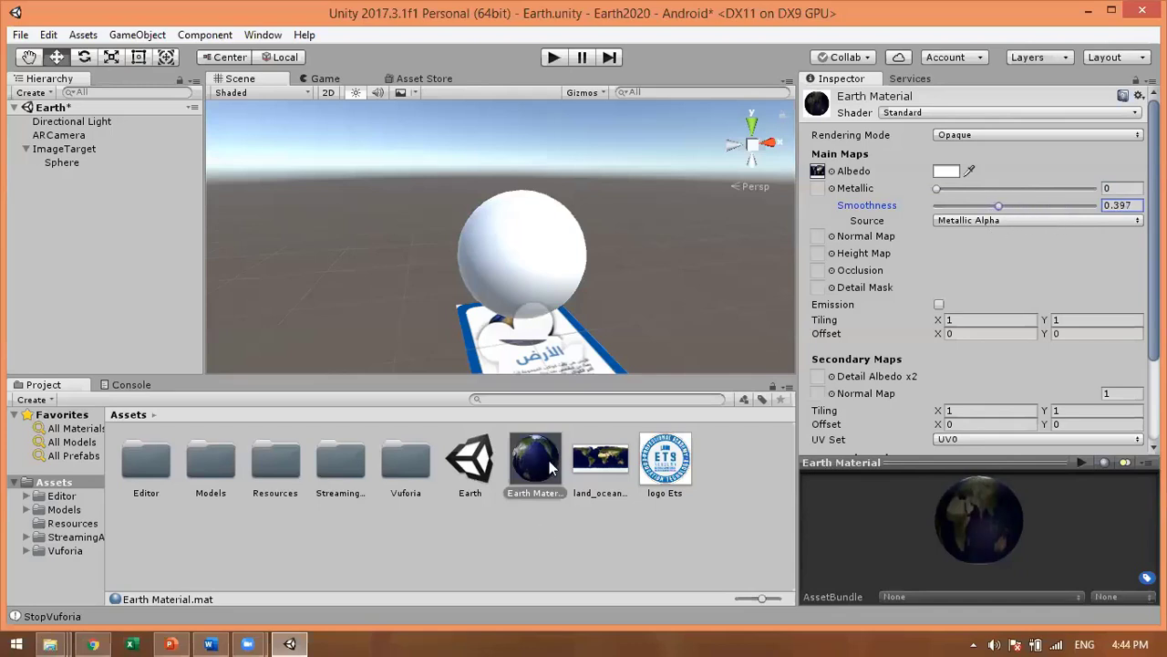
left_click_drag(552, 465, 539, 268)
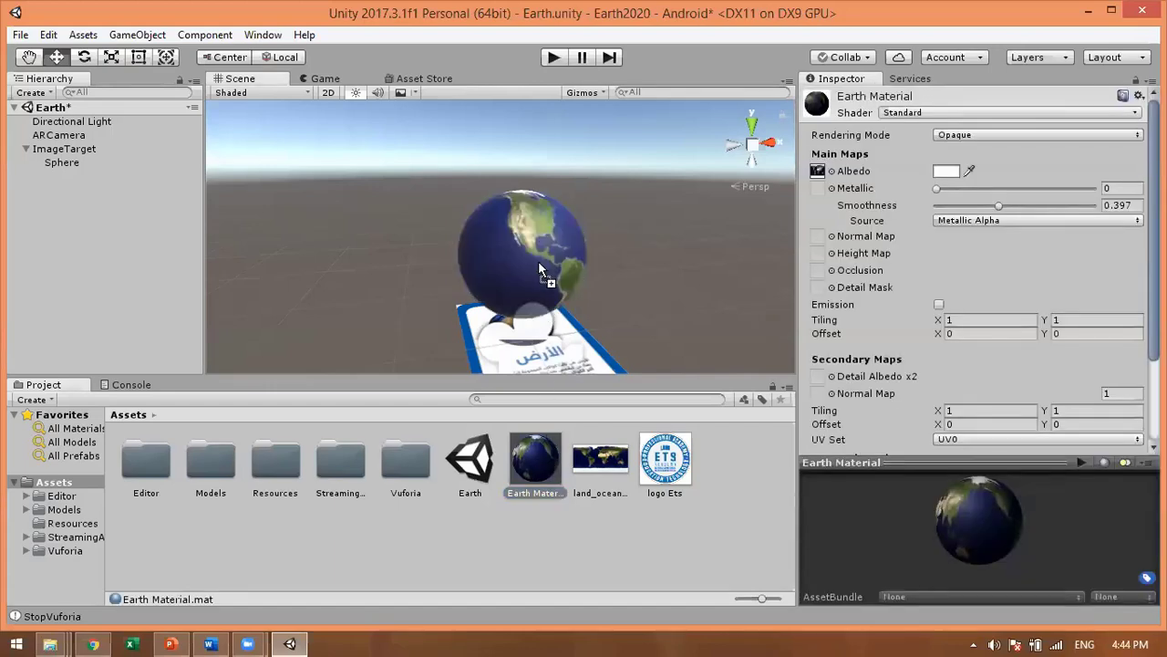
left_click_drag(539, 269, 538, 493)
Step: Apply Earth Material to the white sphere so it becomes a textured globe
left_click(659, 525)
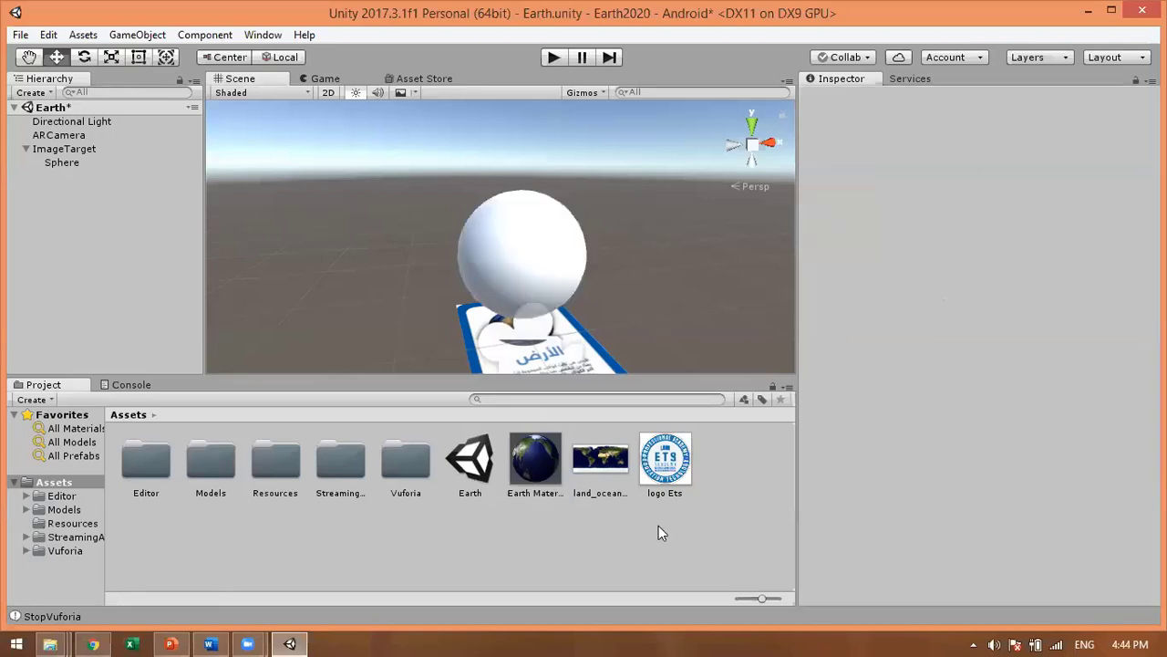
left_click(607, 465)
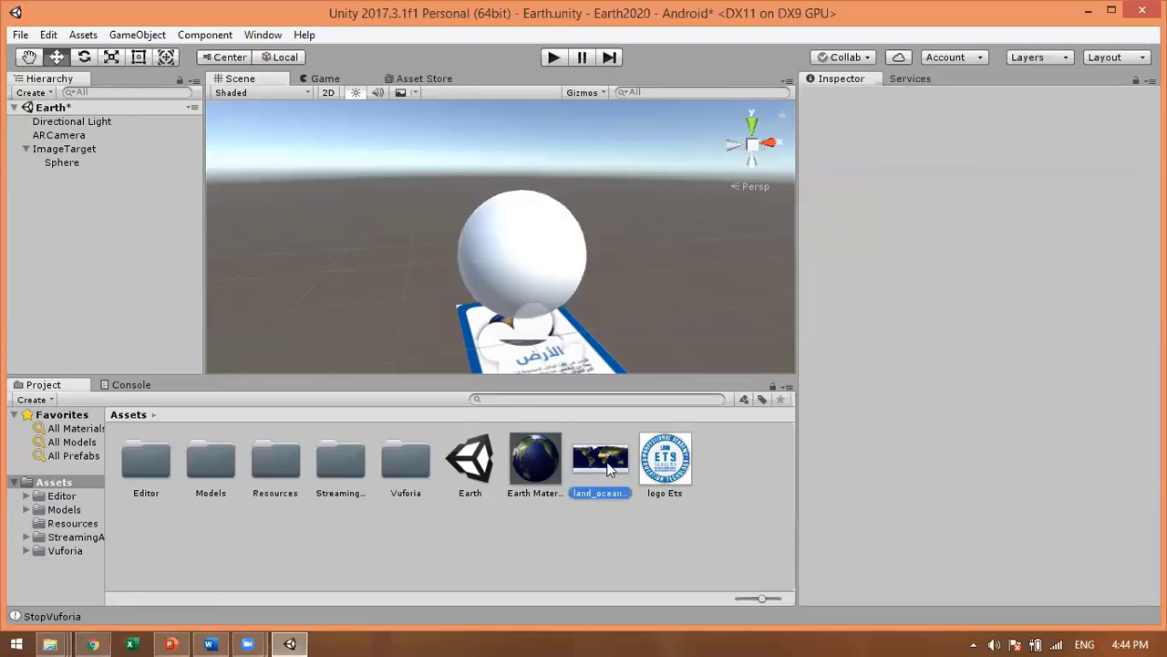
left_click_drag(610, 467, 541, 264)
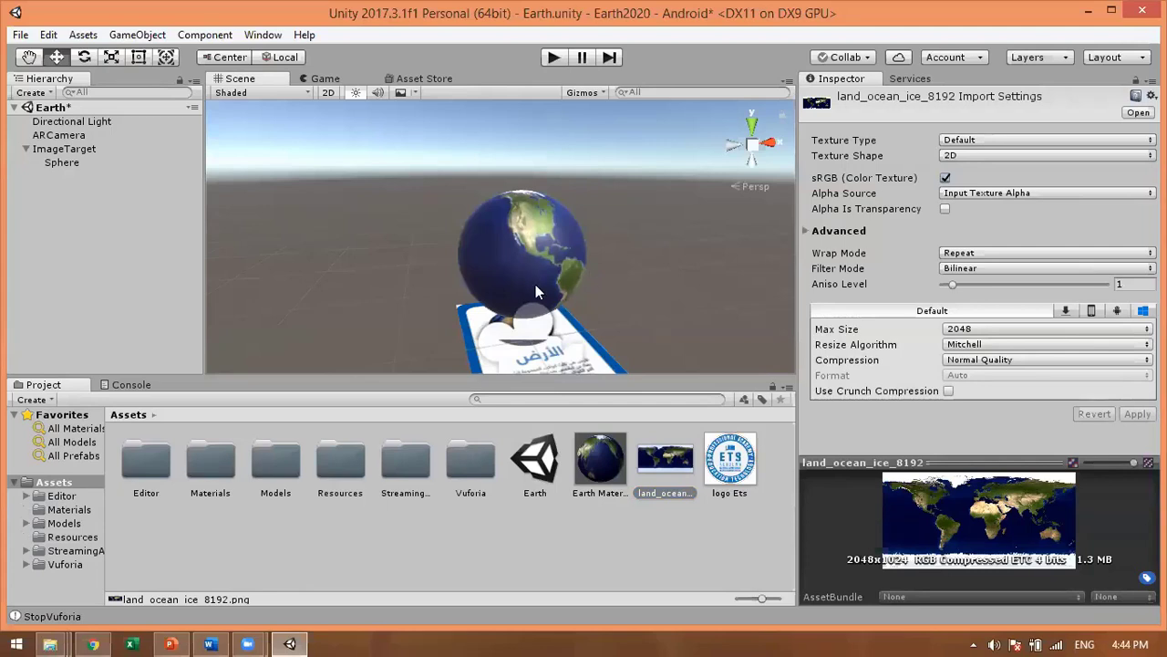
left_click_drag(536, 285, 649, 429)
left_click(608, 514)
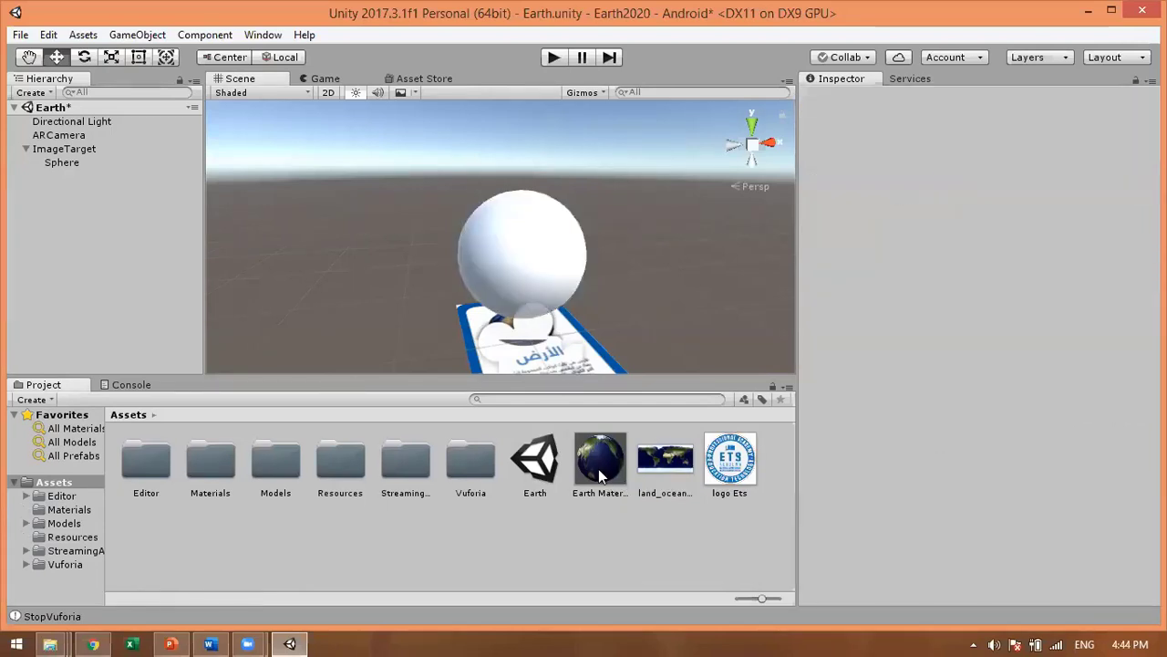
left_click(605, 472)
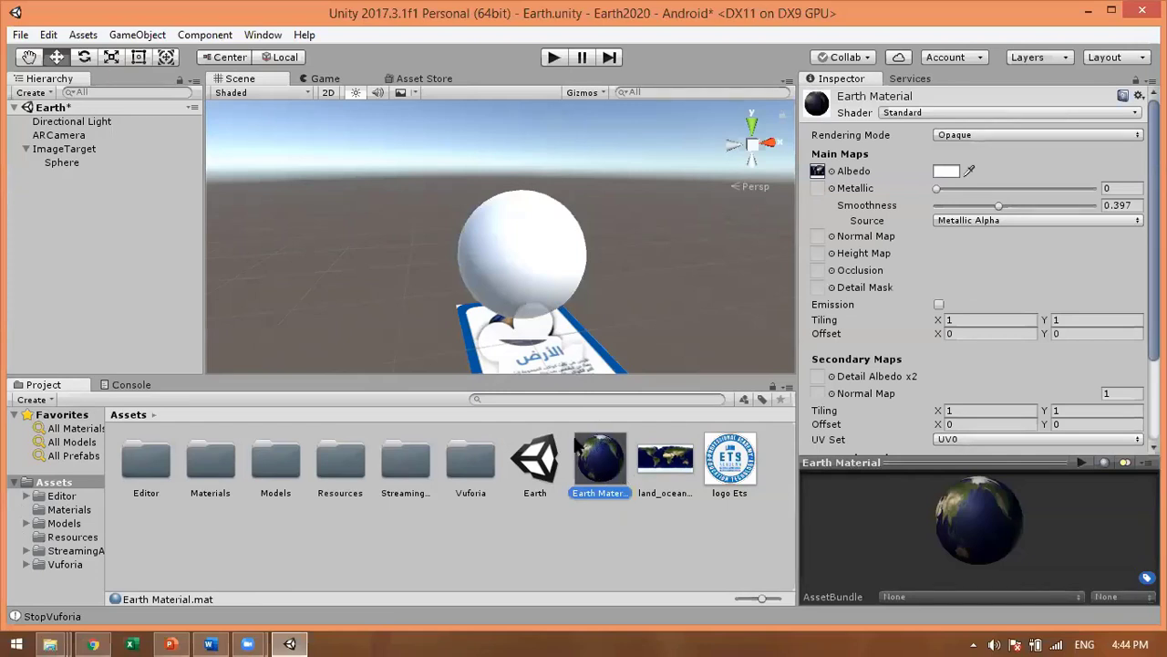
left_click_drag(602, 459, 542, 288)
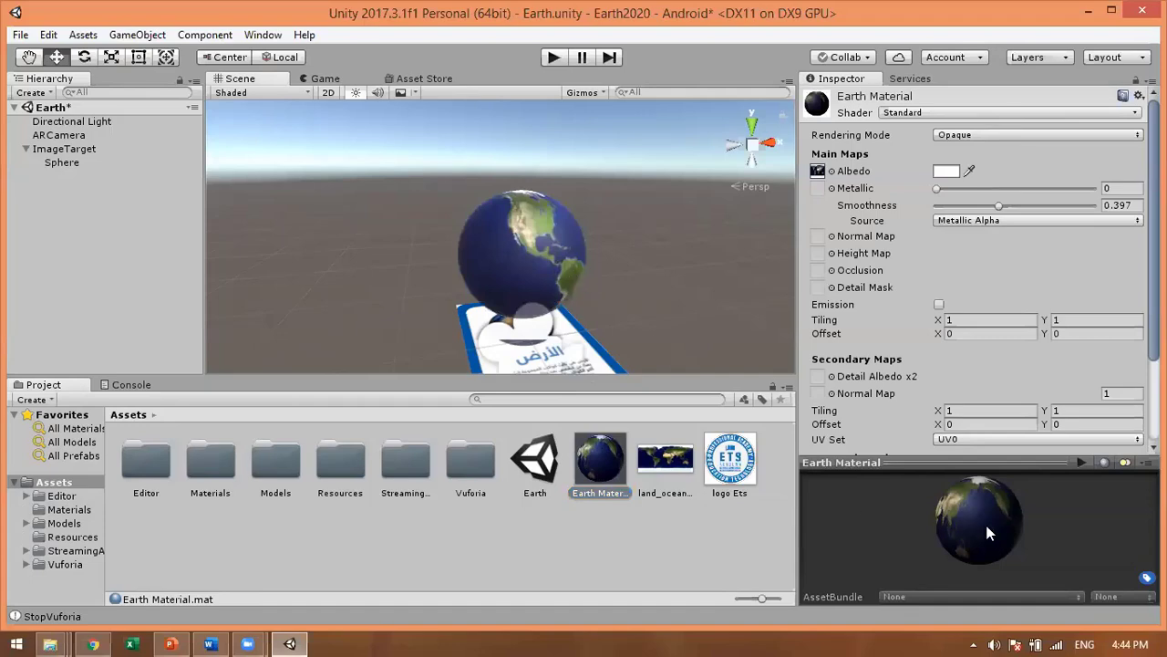
left_click(548, 250)
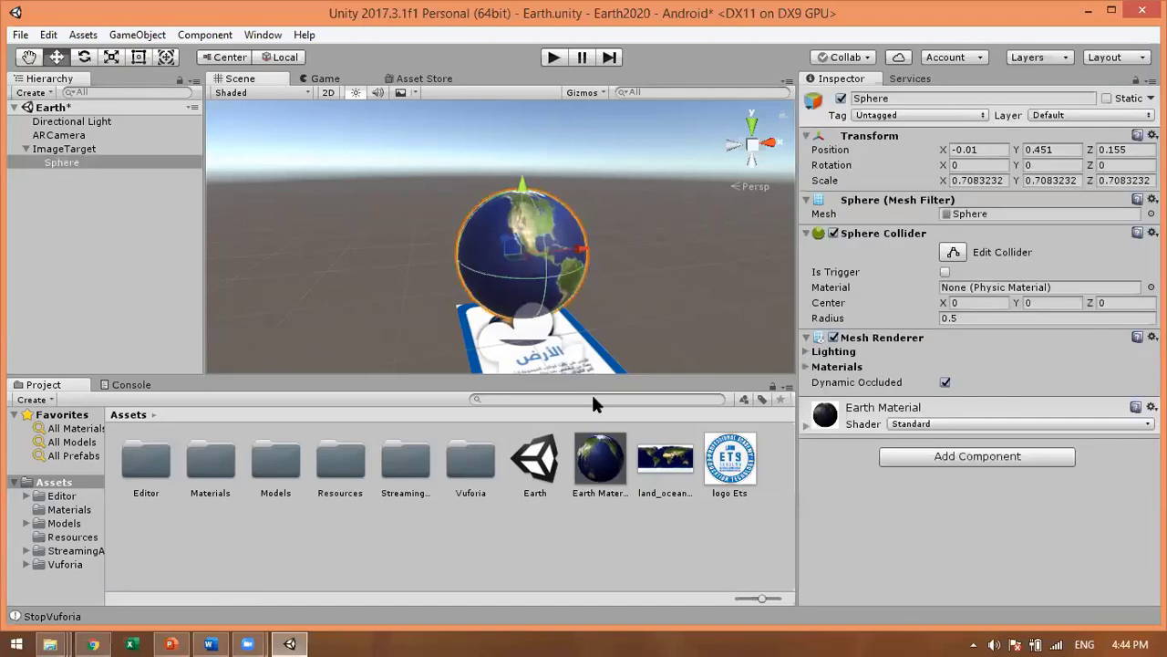
Step: Set Earth Material's Metallic to 0.44 and Smoothness to 0.729
left_click(609, 467)
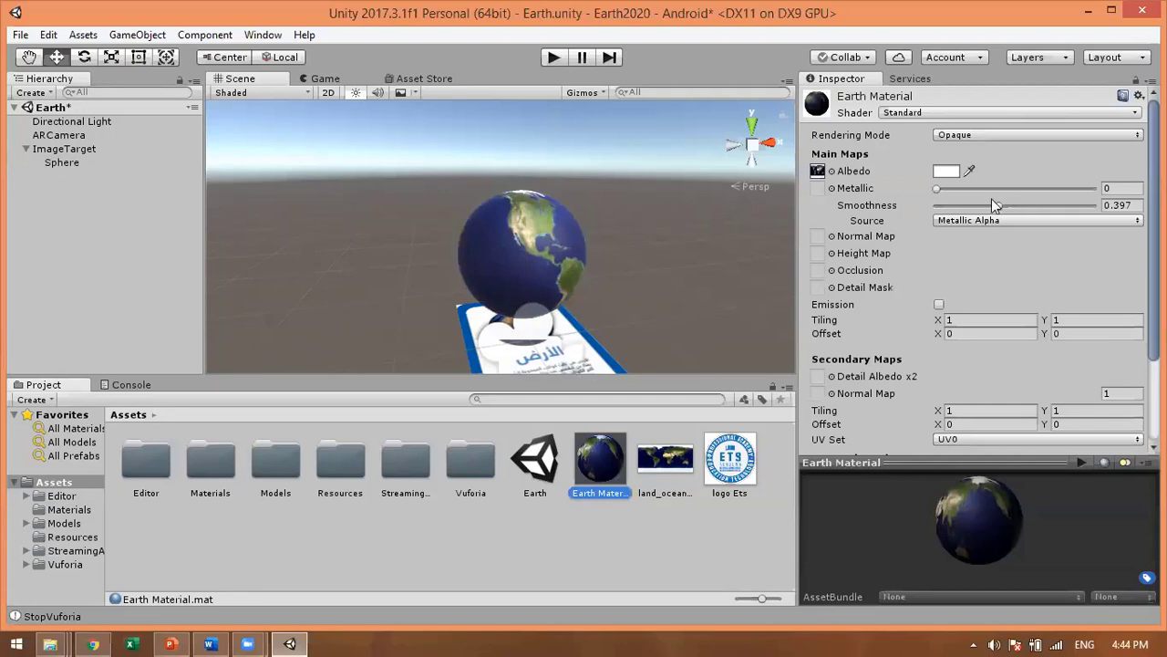
left_click_drag(943, 188, 1005, 191)
left_click(998, 204)
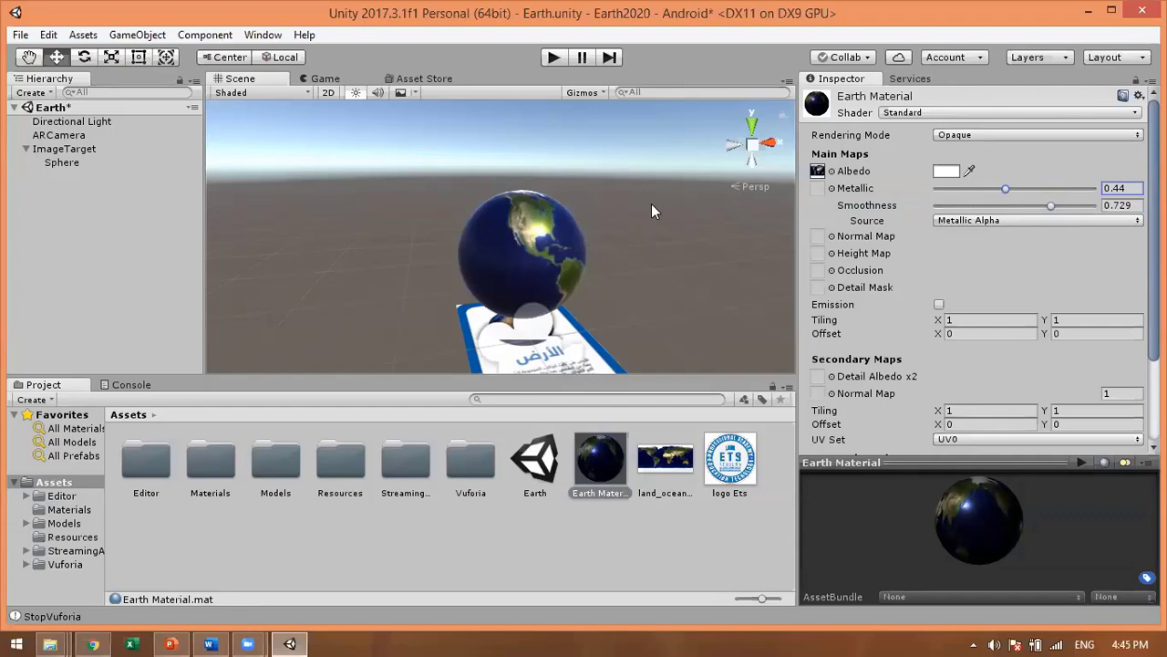
Step: Play-test the AR scene with the webcam, stop it, and orbit the Scene view around the globe
left_click(552, 57)
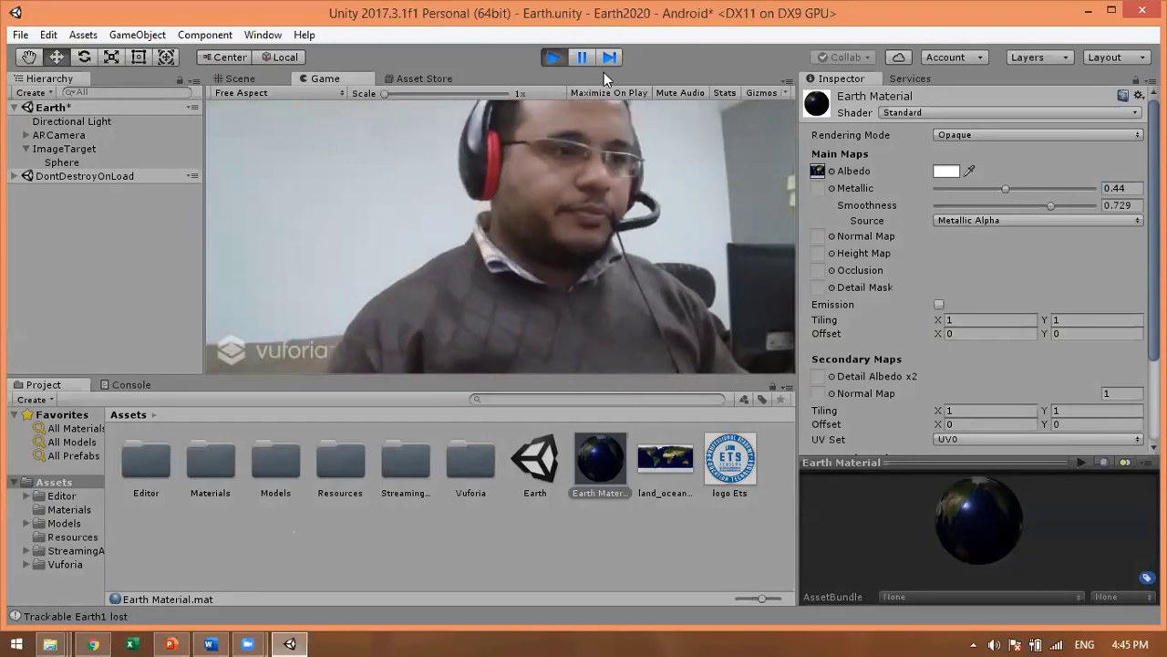
key("ctrl+p")
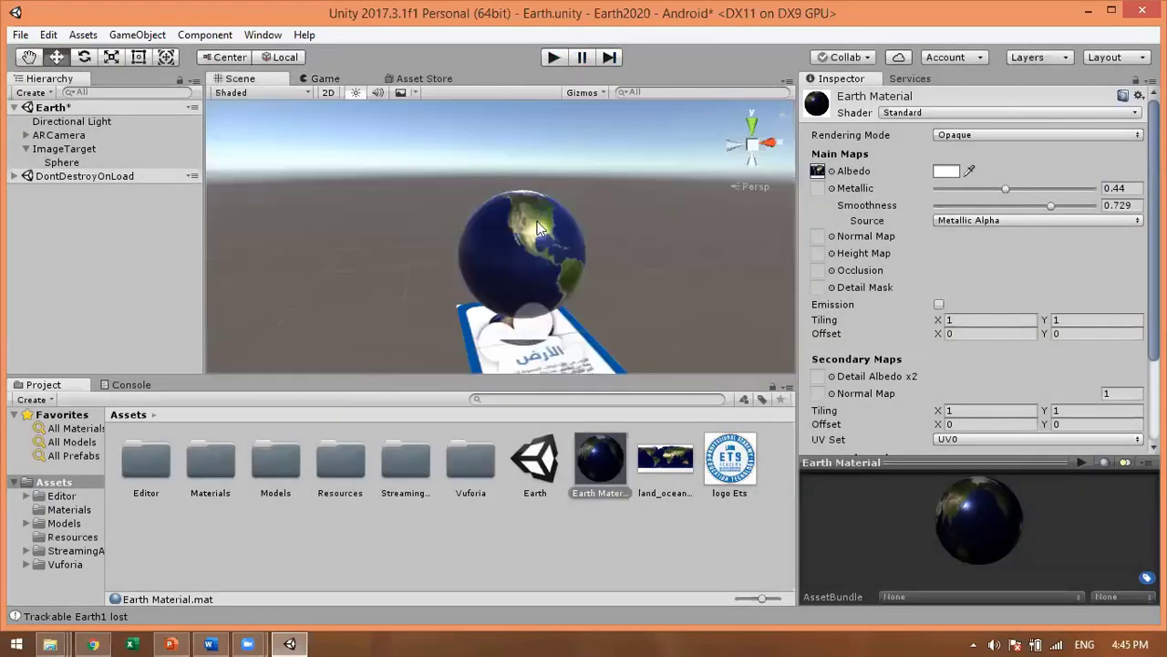
left_click(558, 266)
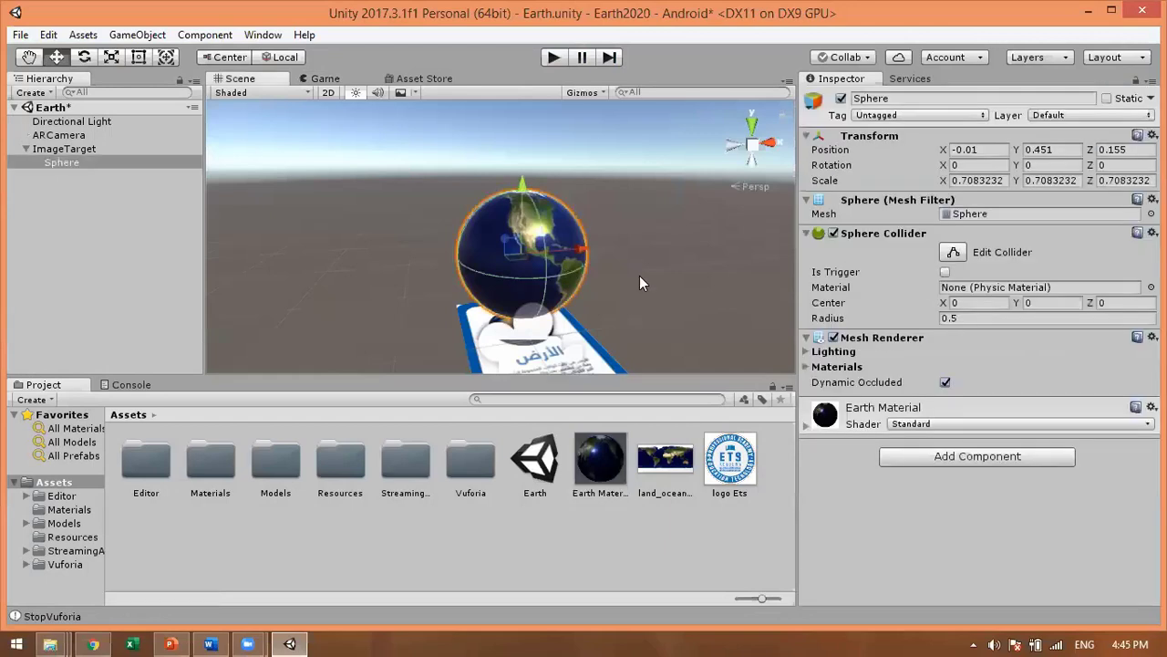
left_click(640, 275)
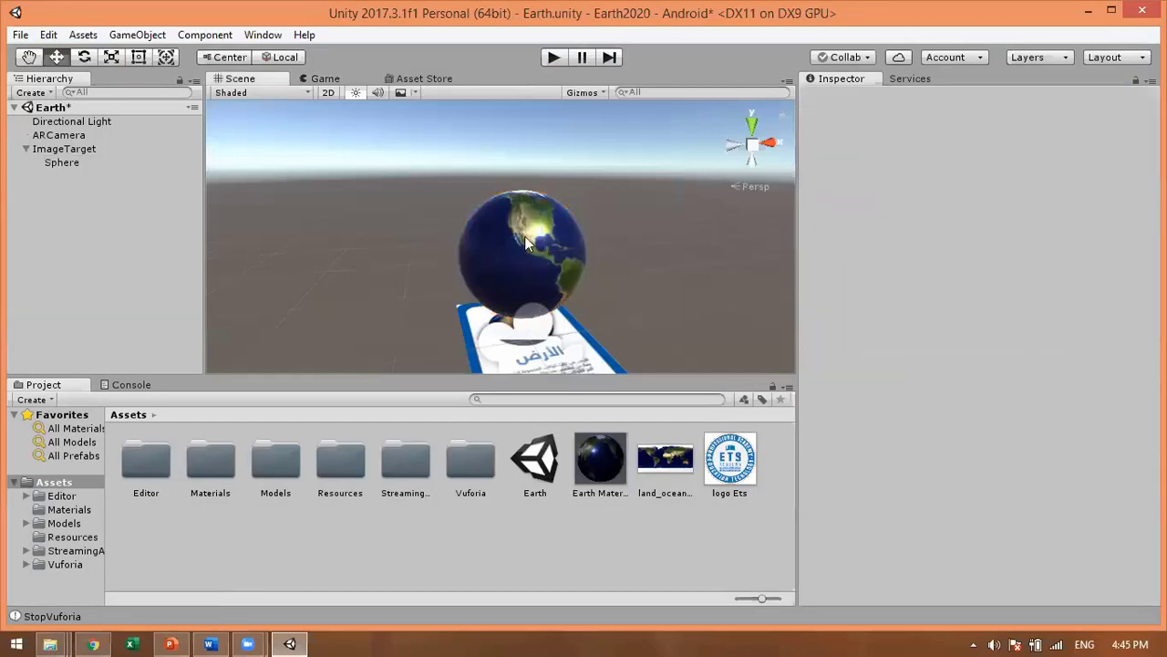
left_click_drag(650, 334, 511, 274, "alt")
mouse_move(248, 644)
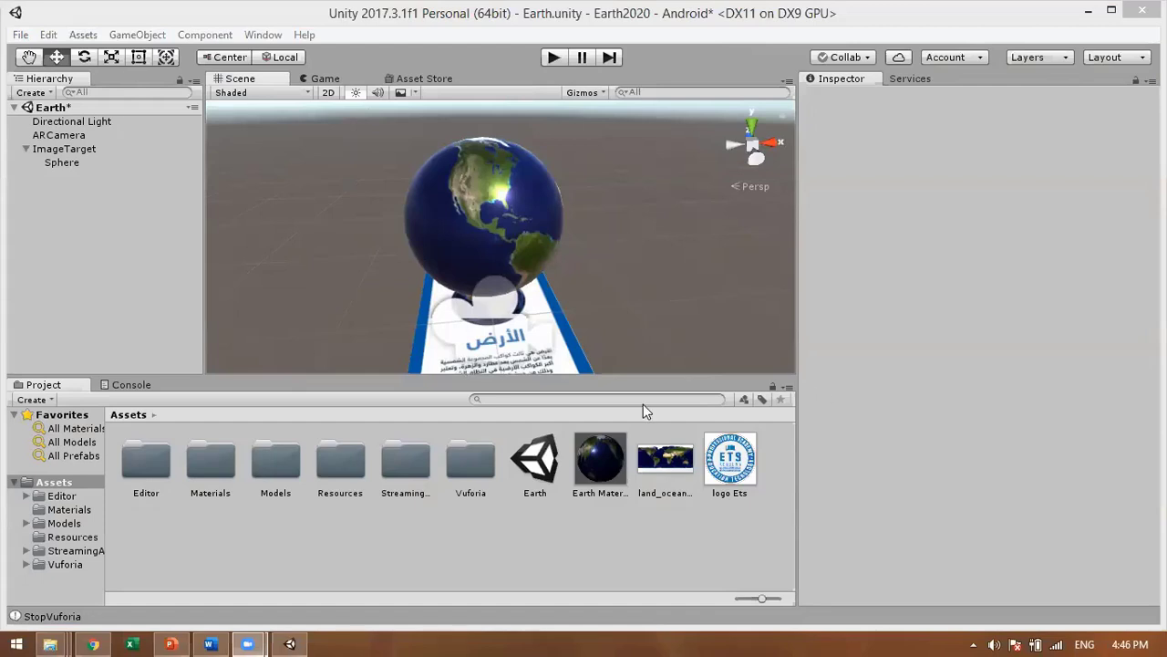
key("alt+Tab")
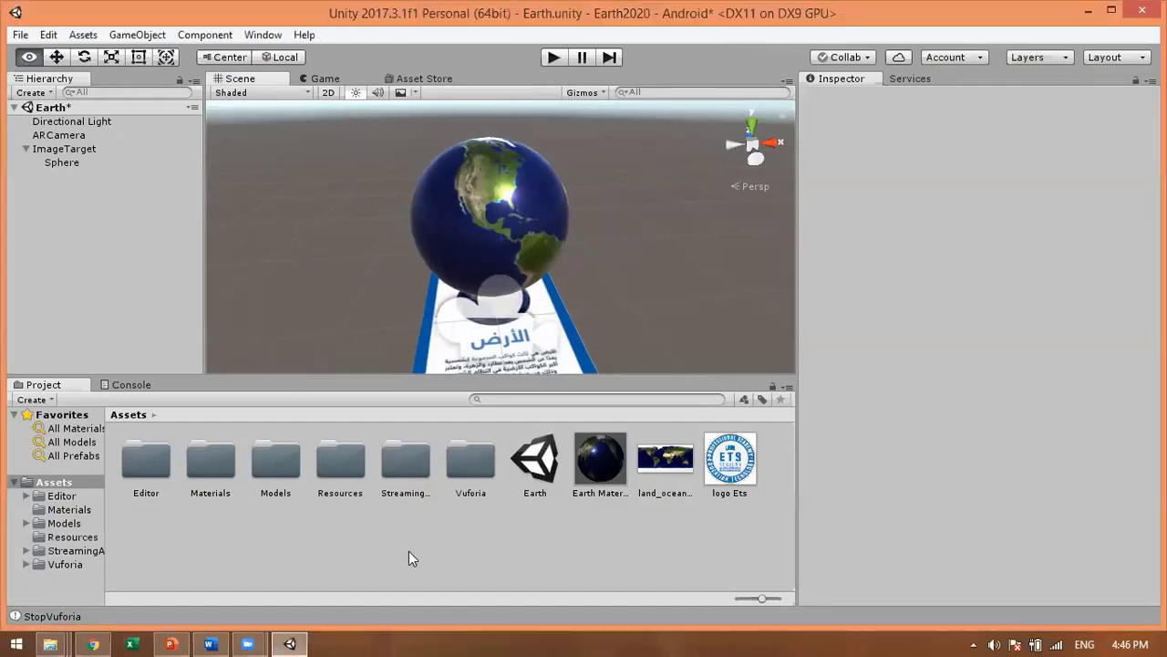
Step: Create a C# script in Assets named Earth2020
right_click(409, 552)
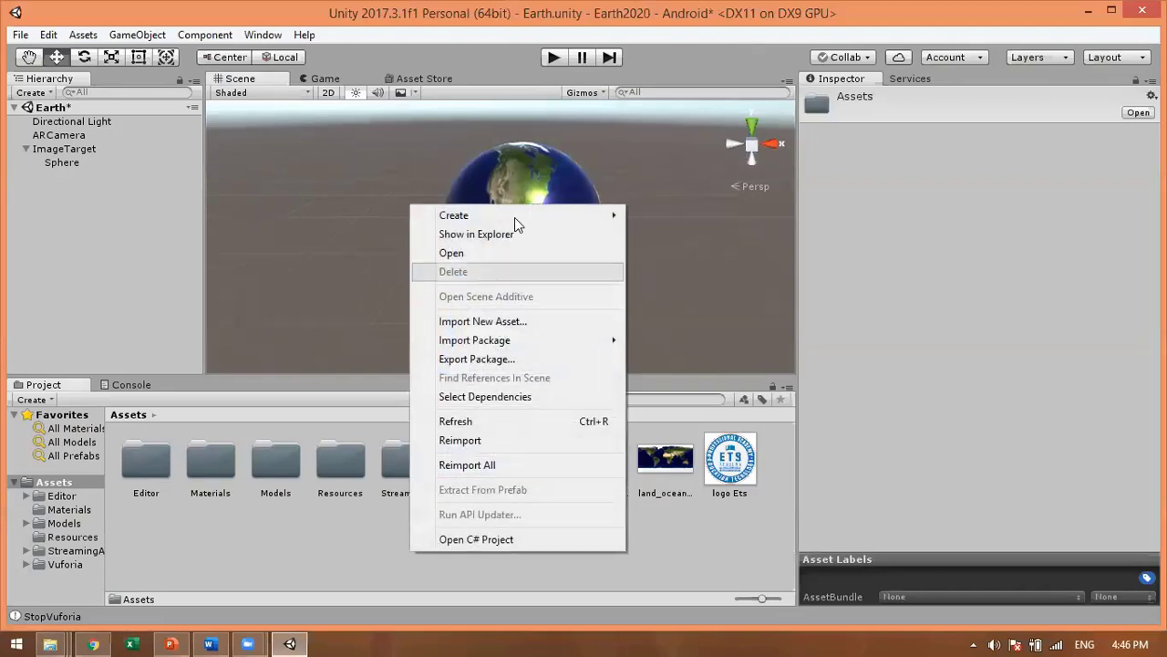
mouse_move(514, 217)
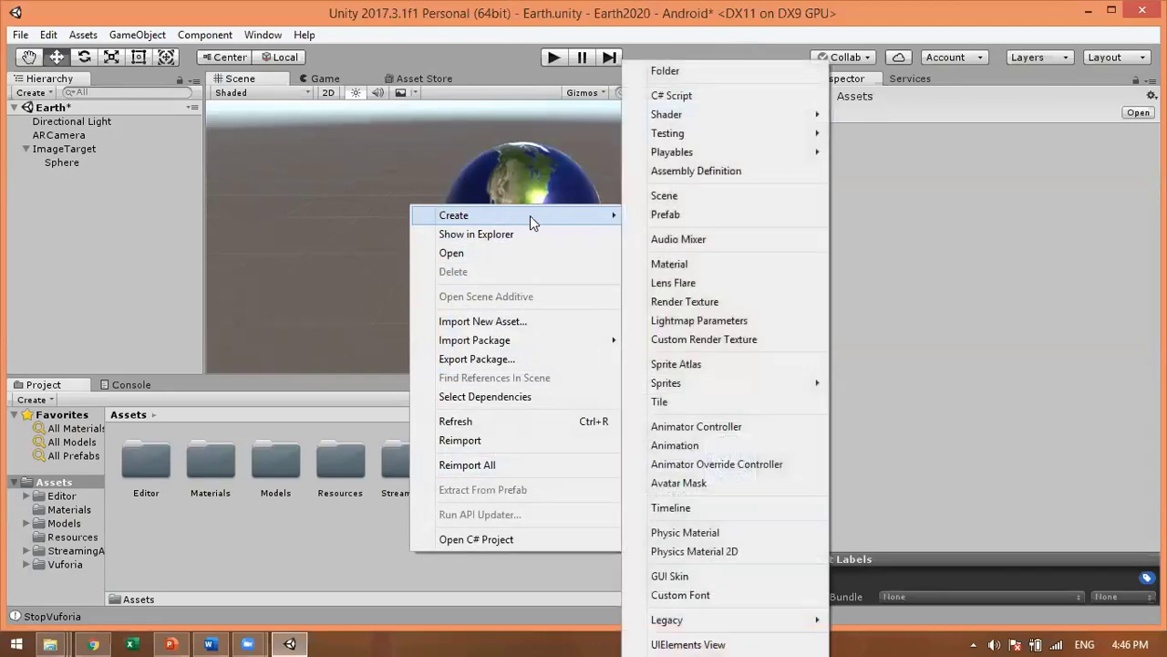
left_click(679, 97)
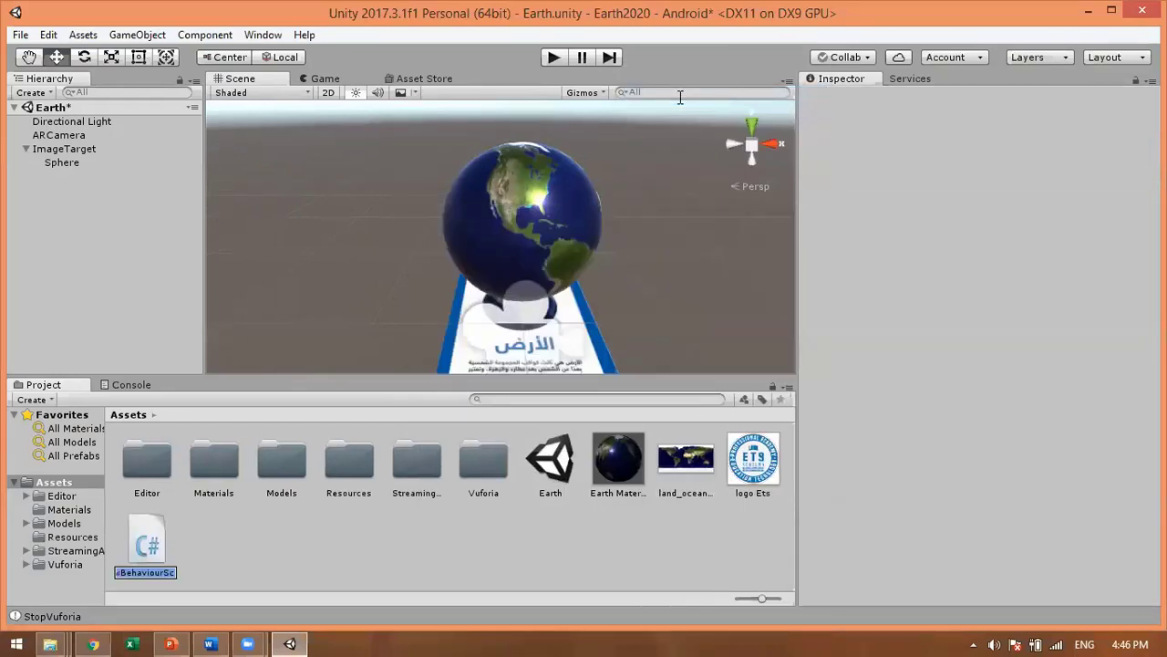
type("Earth2020")
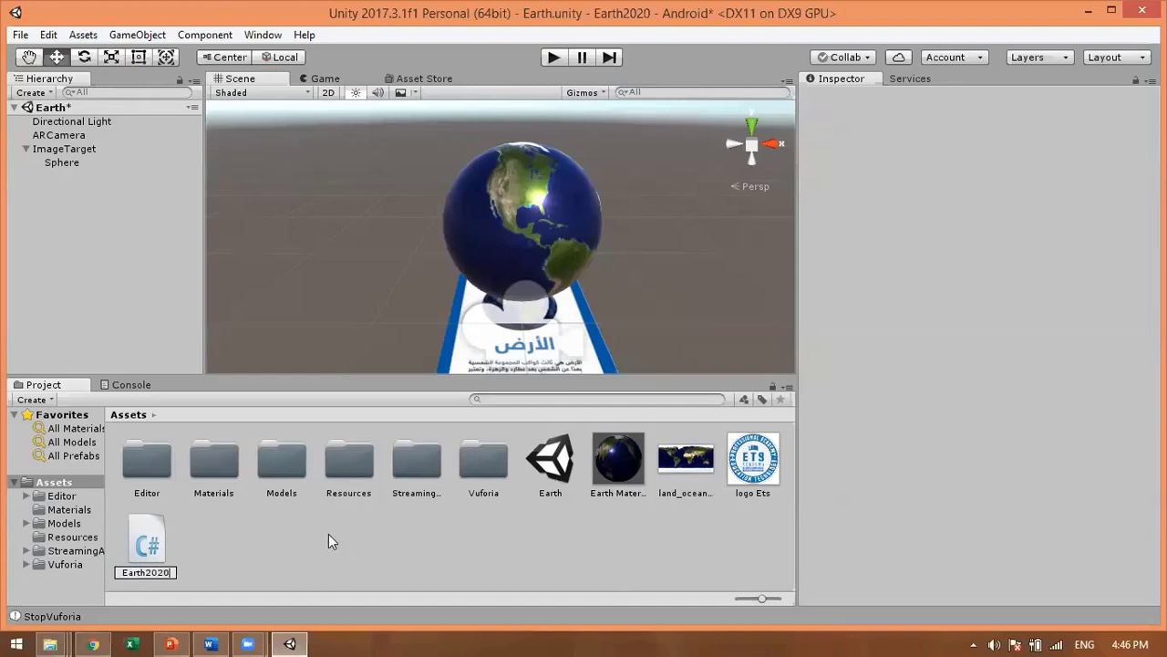
key("Return")
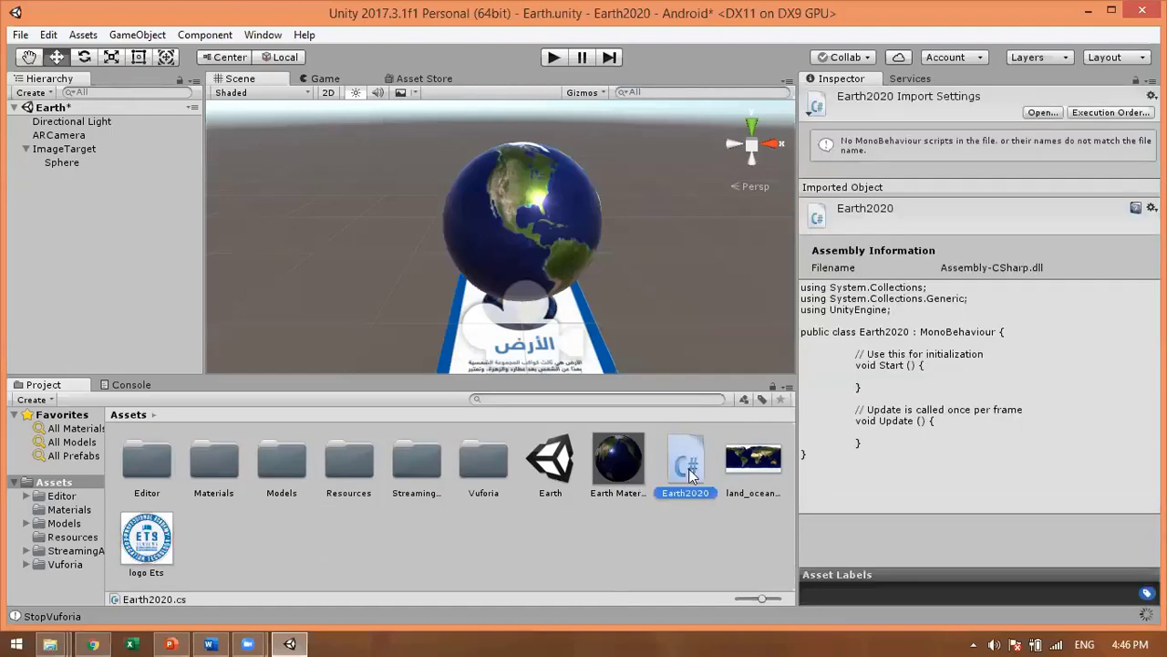
Step: Open Earth2020.cs in Visual Studio and let the solution's projects load
double_click(688, 468)
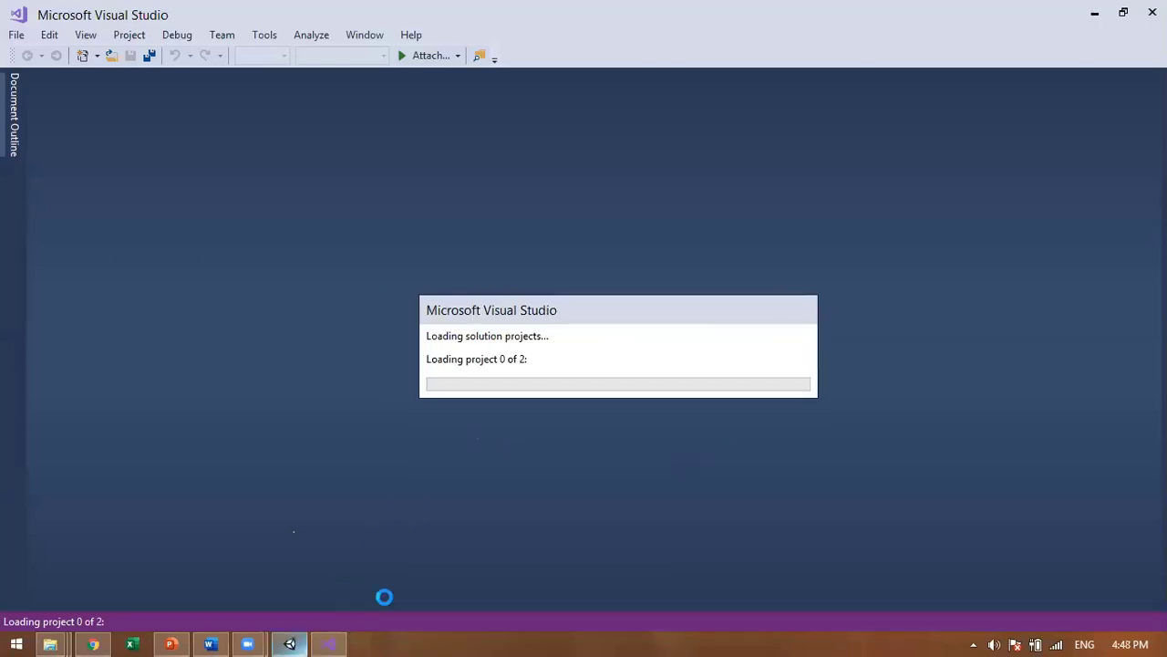
left_click(299, 638)
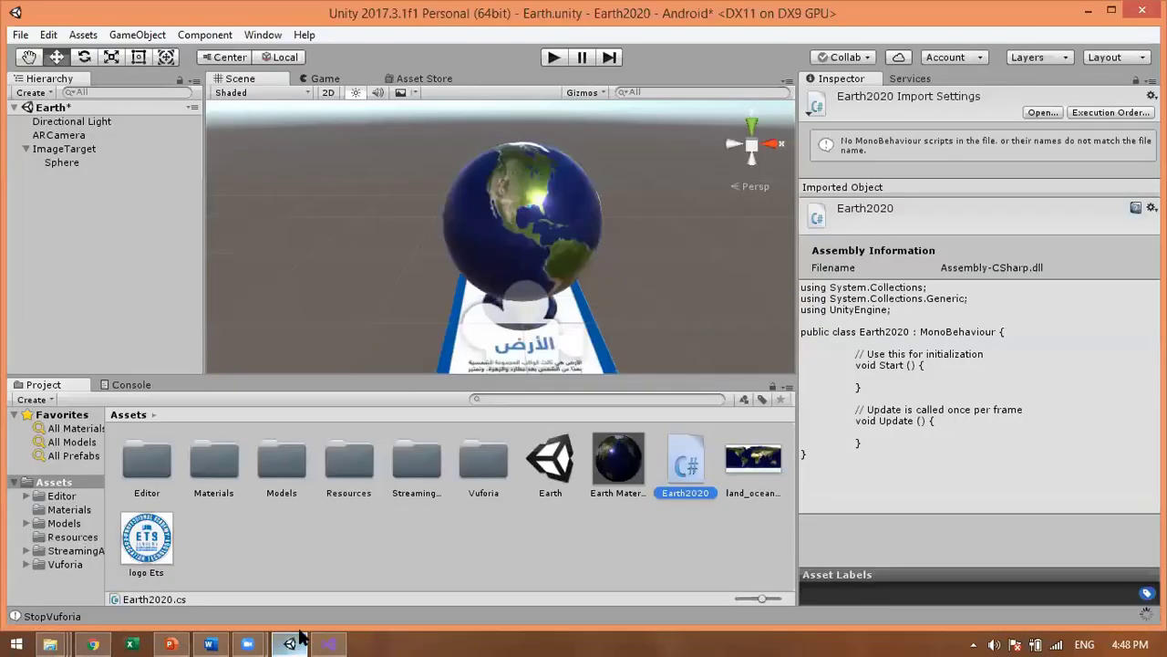
left_click(313, 635)
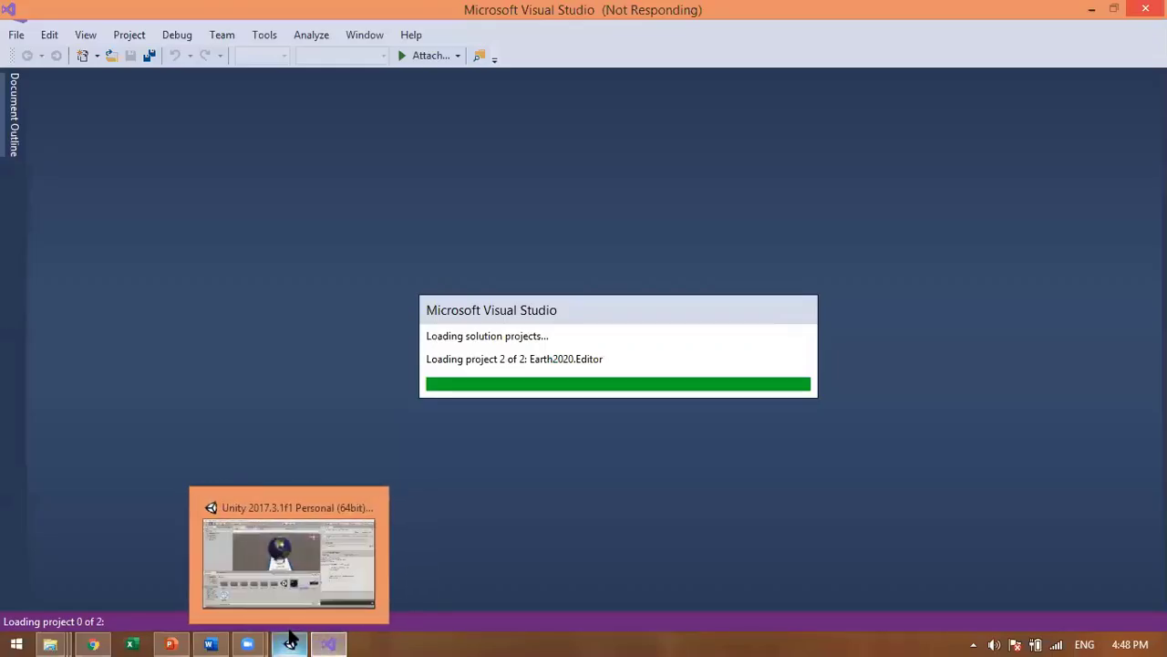
left_click(289, 639)
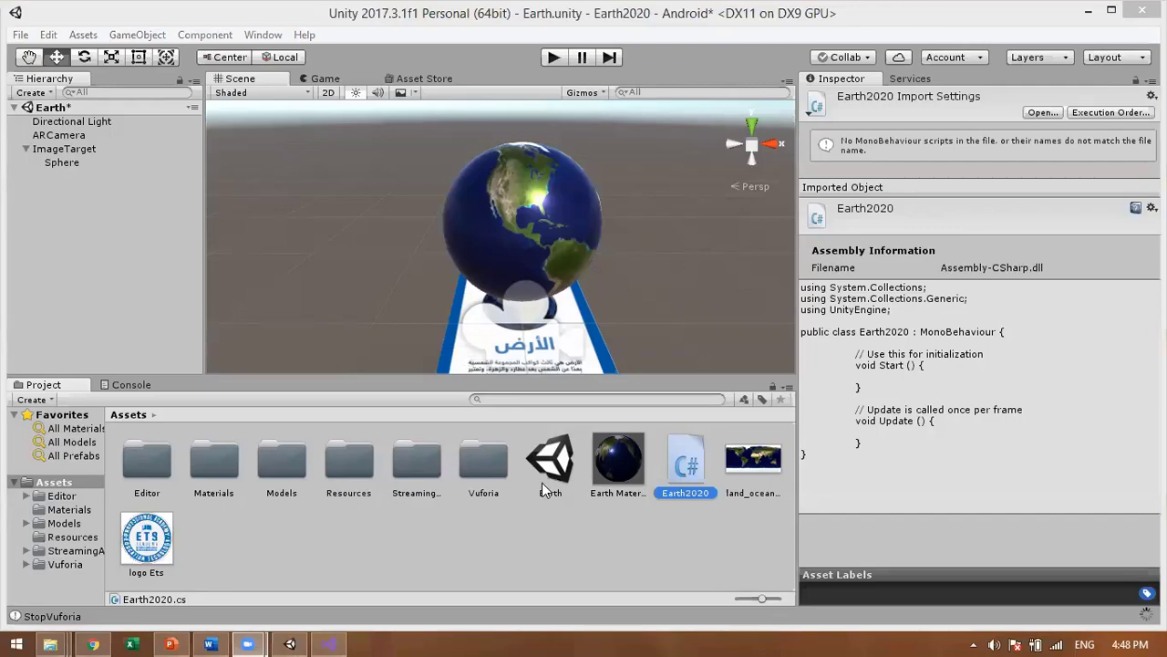
Step: Minimize Visual Studio and pan the Unity Scene view to reposition the Earth globe
double_click(684, 492)
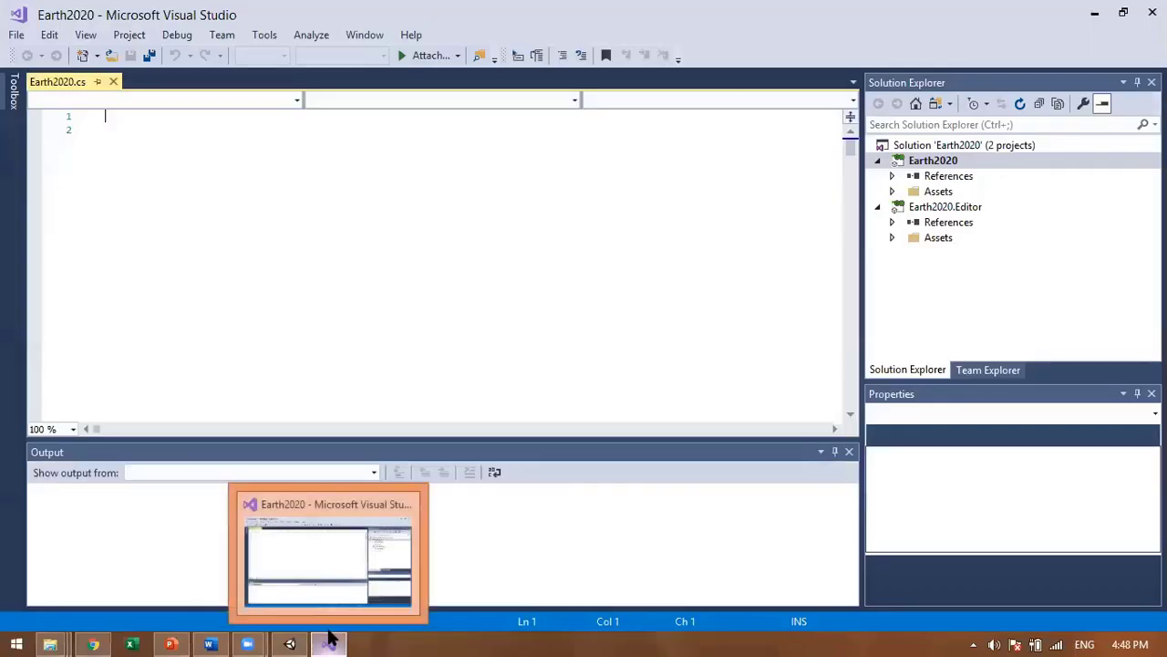
left_click(330, 639)
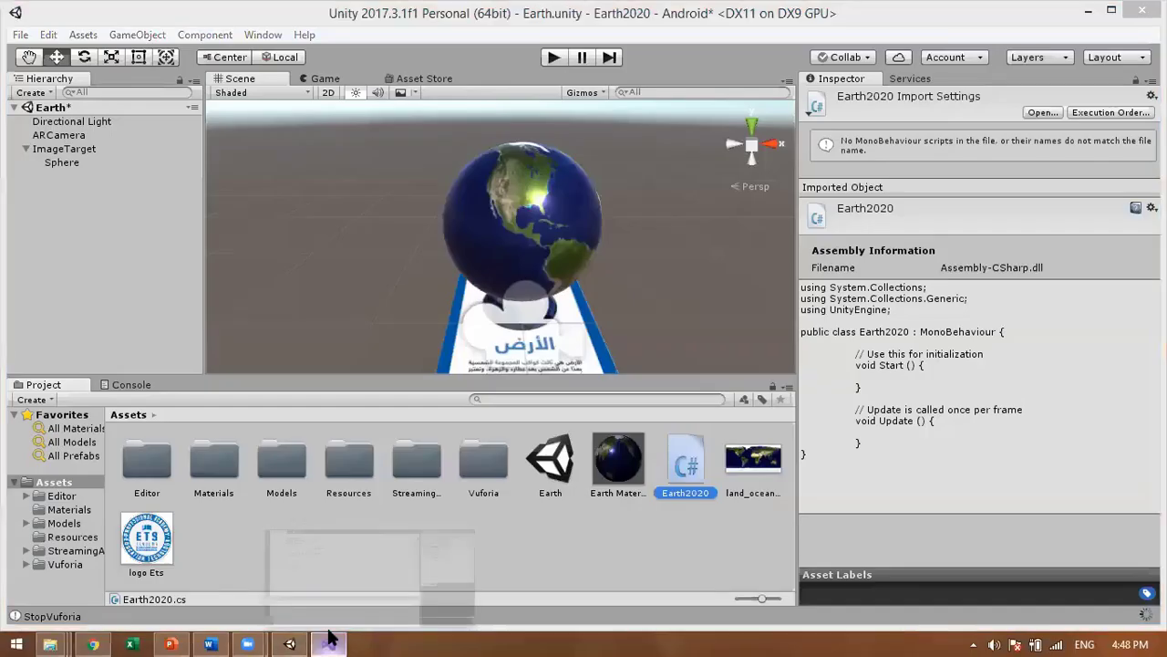
left_click(328, 638)
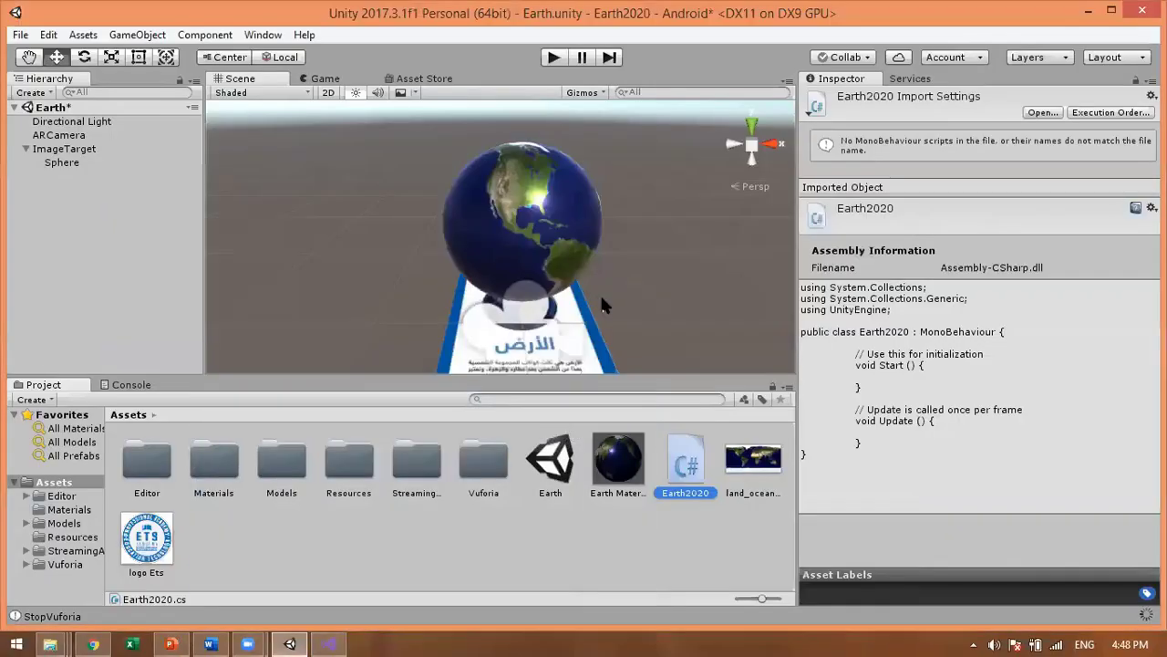
left_click(432, 294)
middle_click_drag(432, 295, 719, 329)
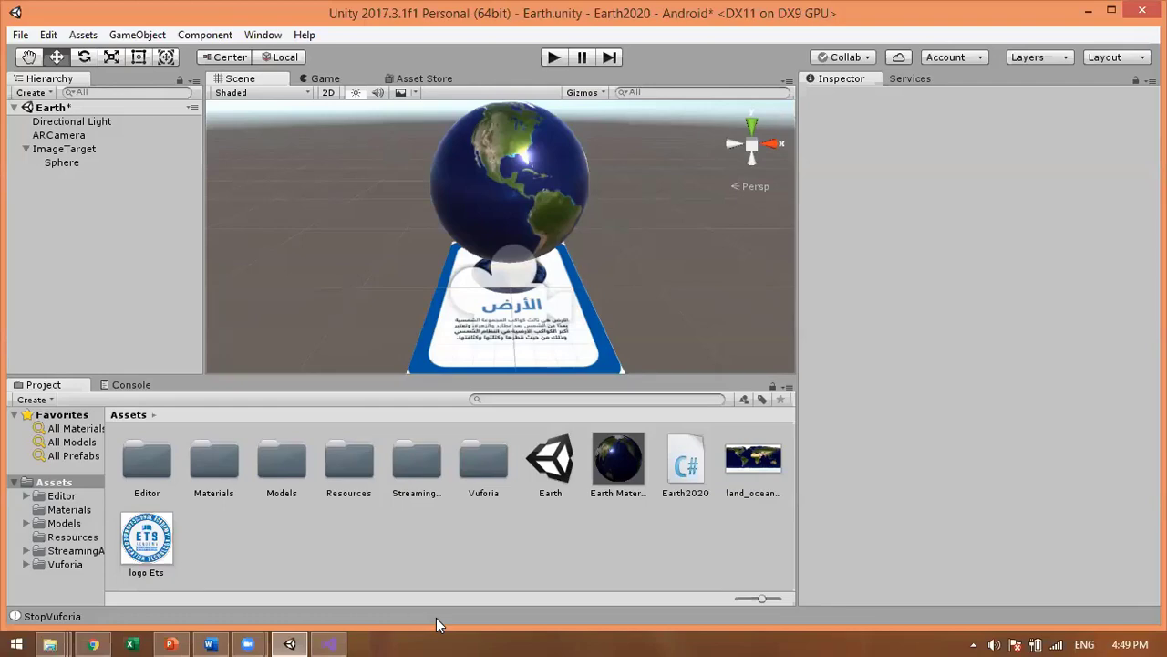
Step: Bring Visual Studio forward and place the cursor inside Earth2020's empty Update method
left_click(330, 642)
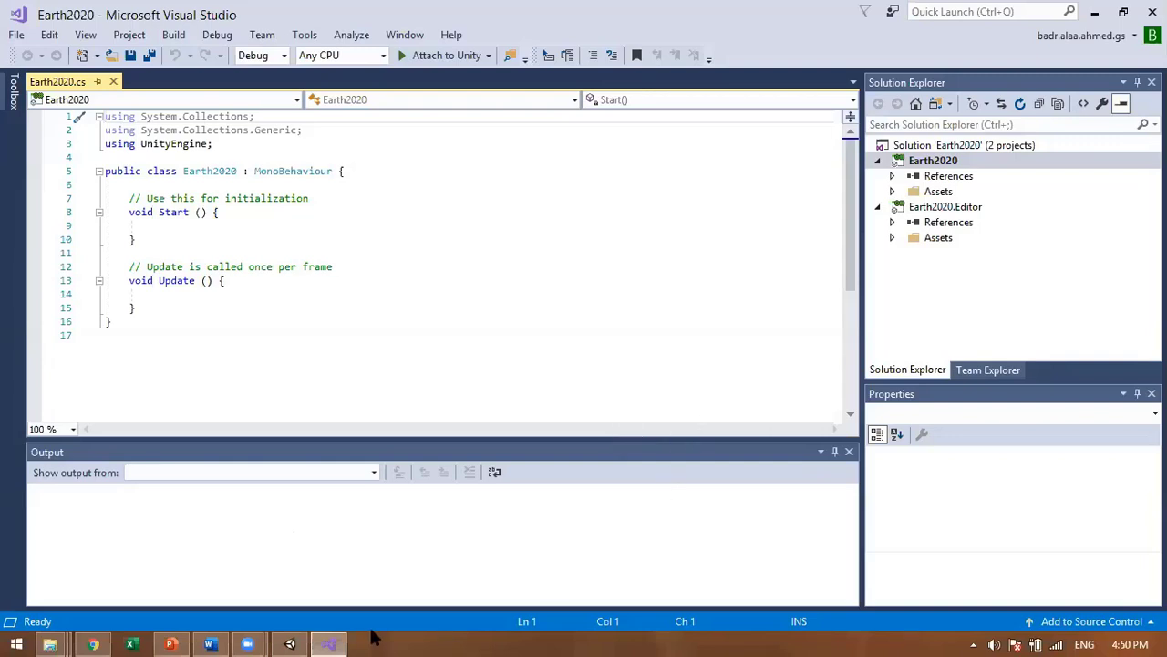
left_click(294, 294)
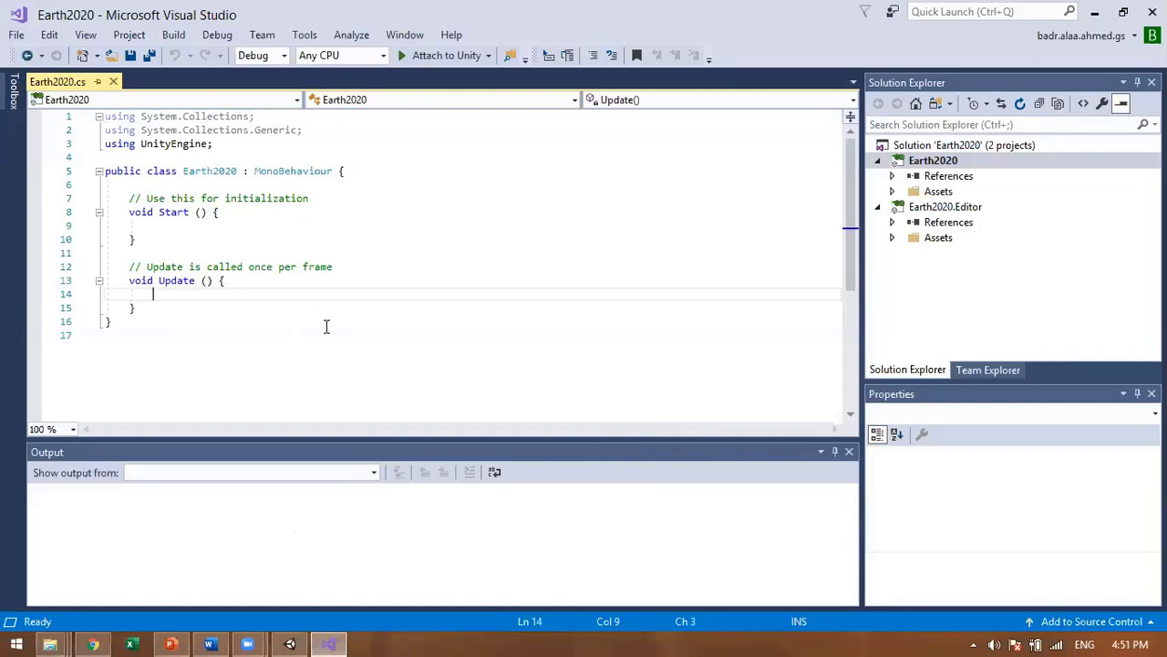
Step: Add a transform.Rotate(0.0.0) call on a new line inside the Update method
key("Return")
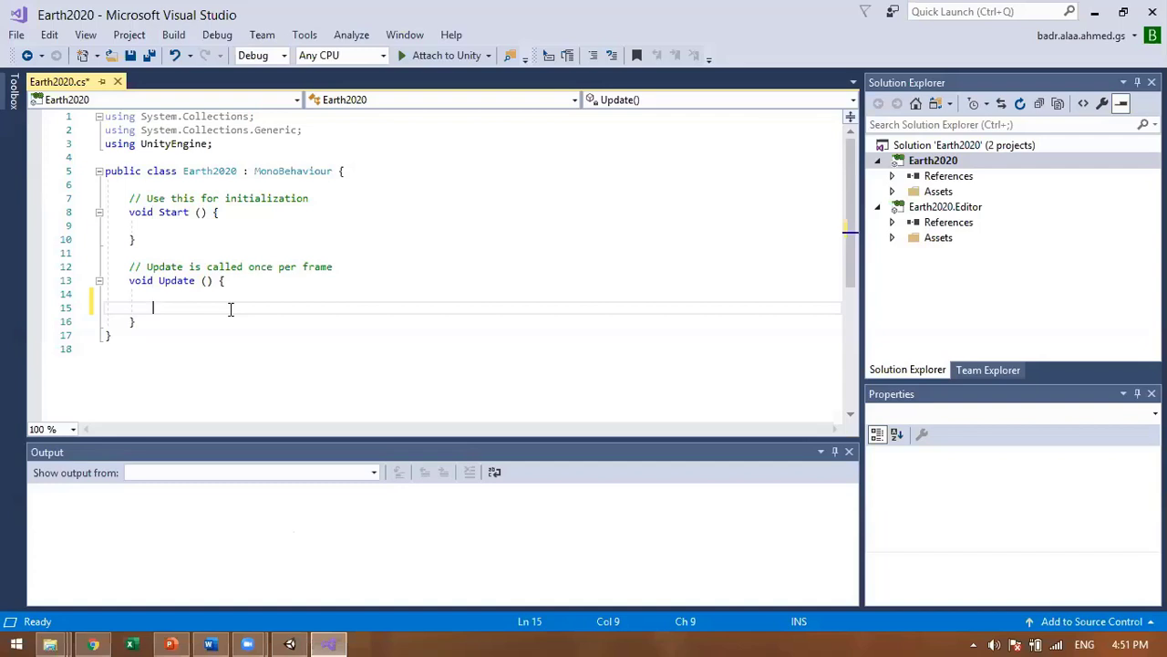
type("tra")
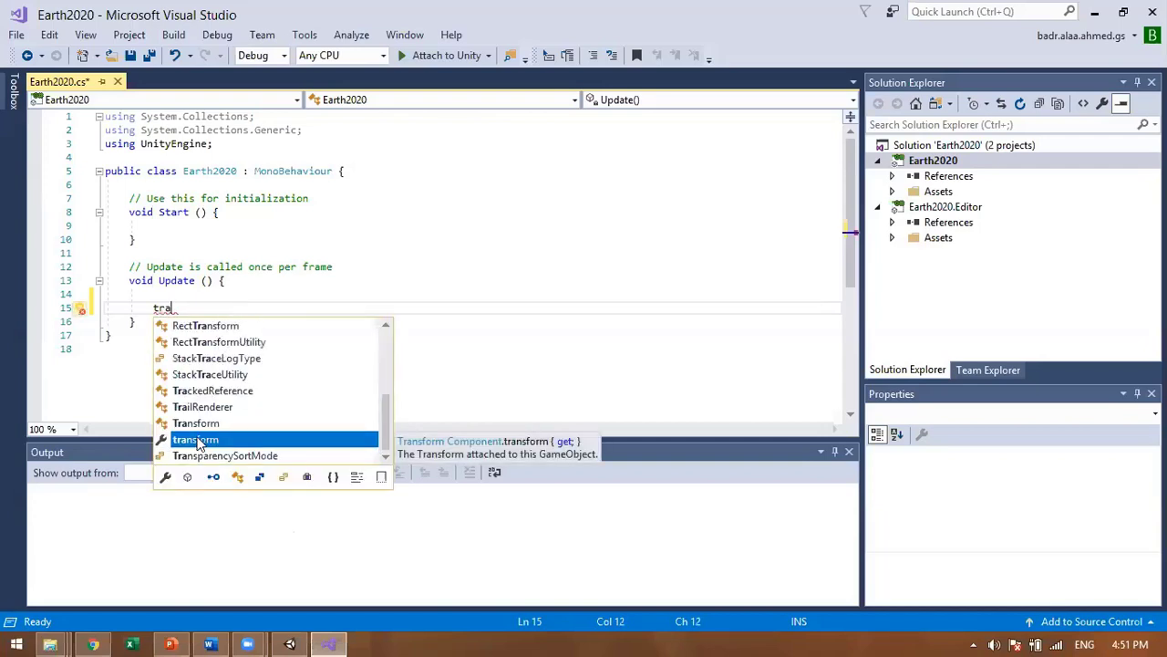
key("Escape")
type("nsform")
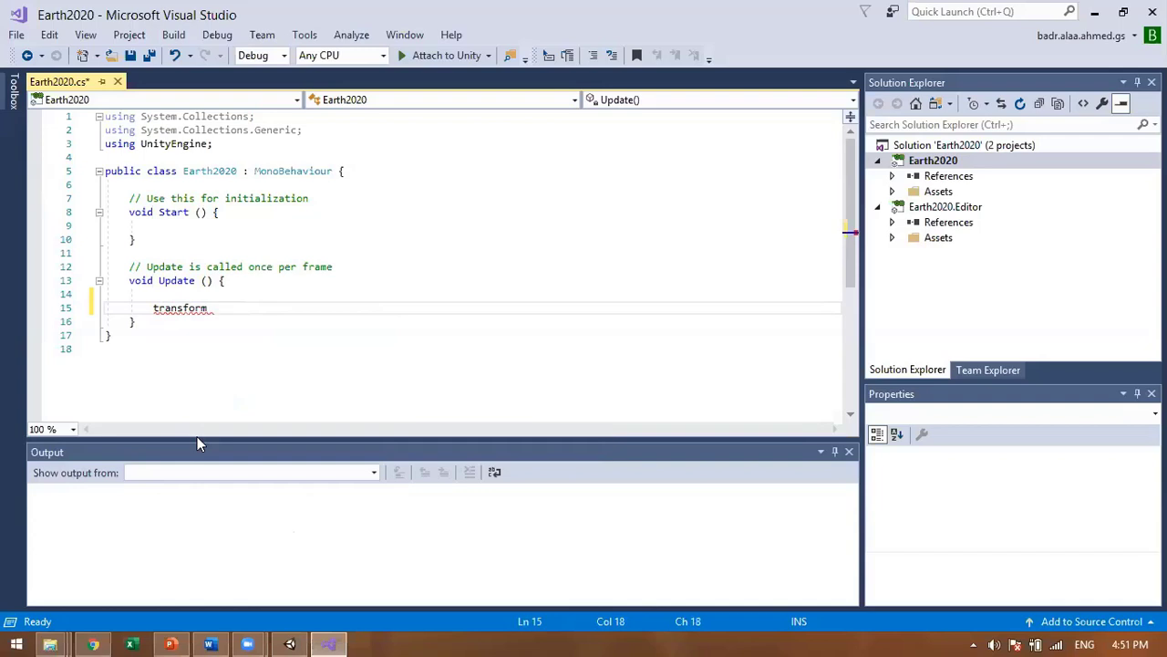
type(".")
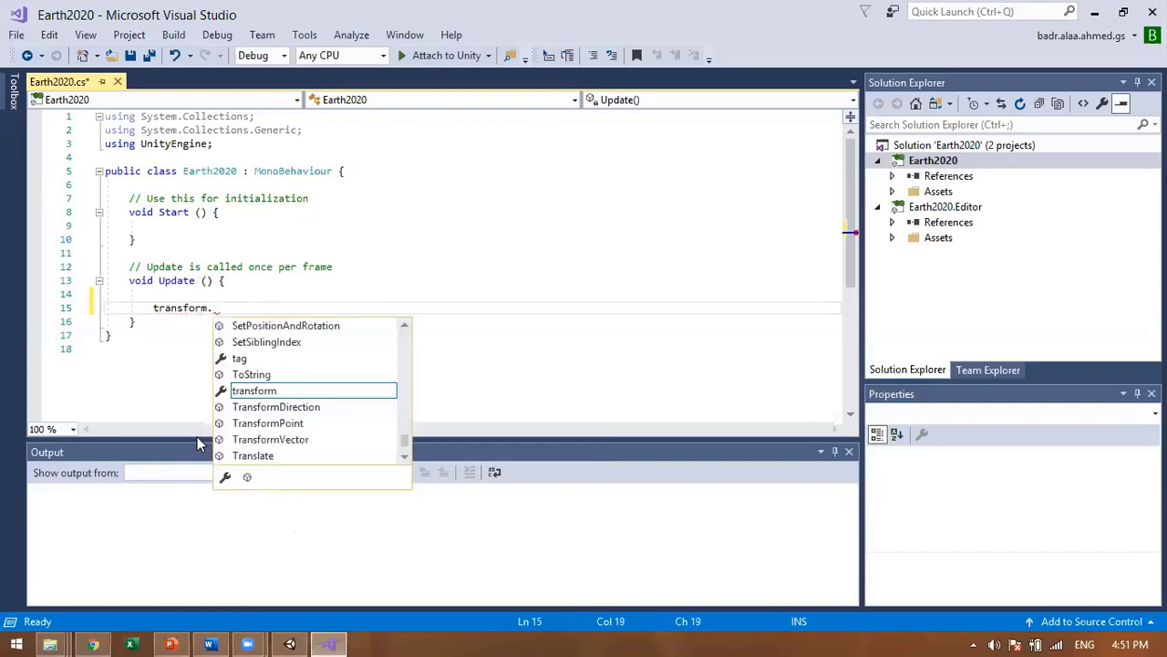
type("ro")
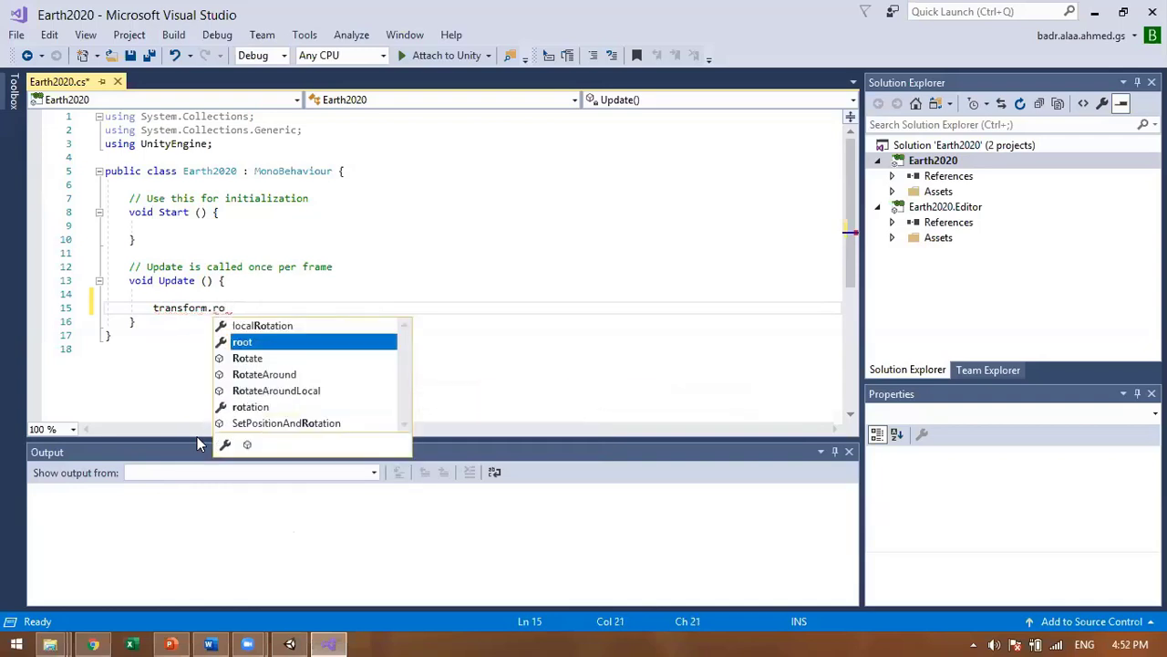
double_click(257, 357)
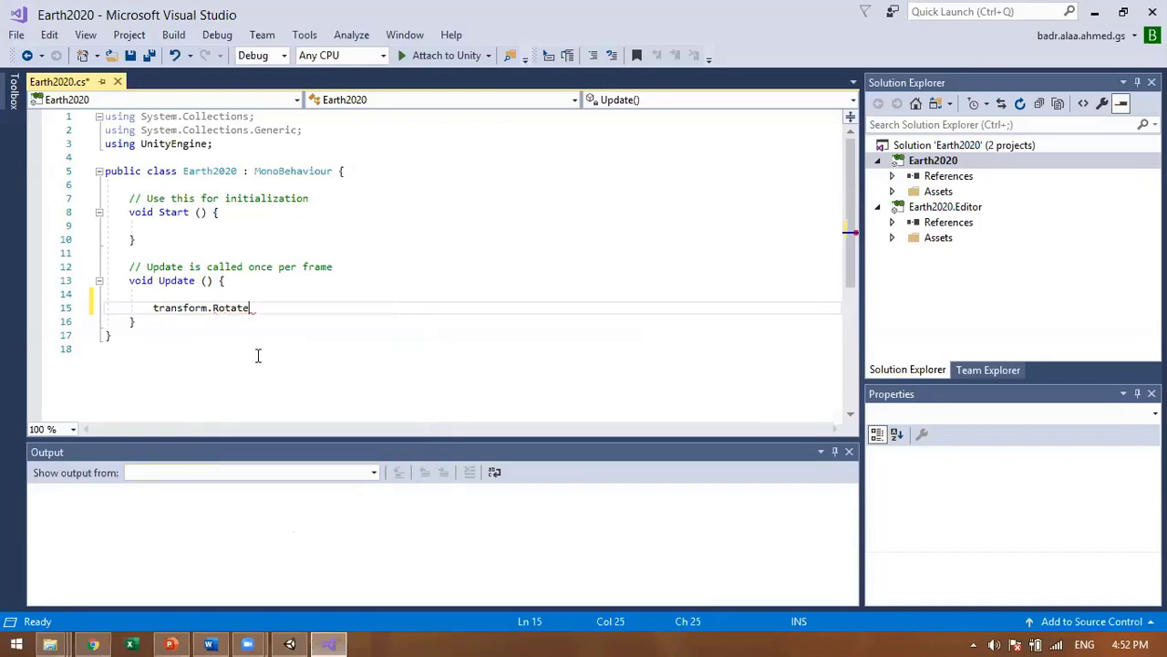
type("(")
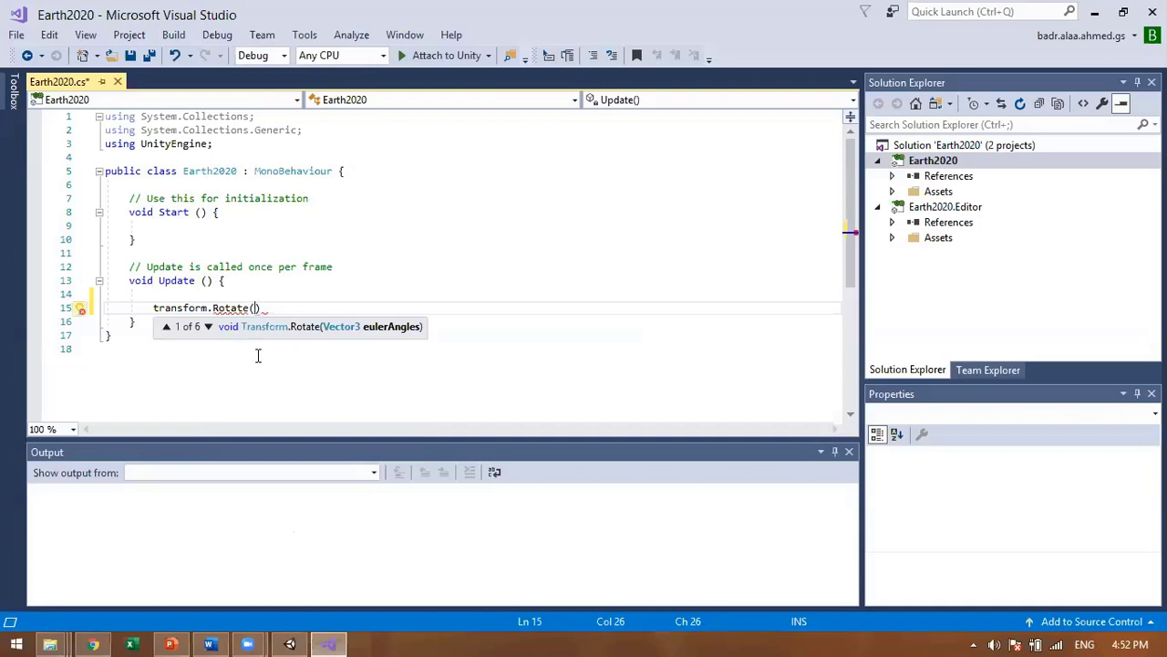
type("0.0.")
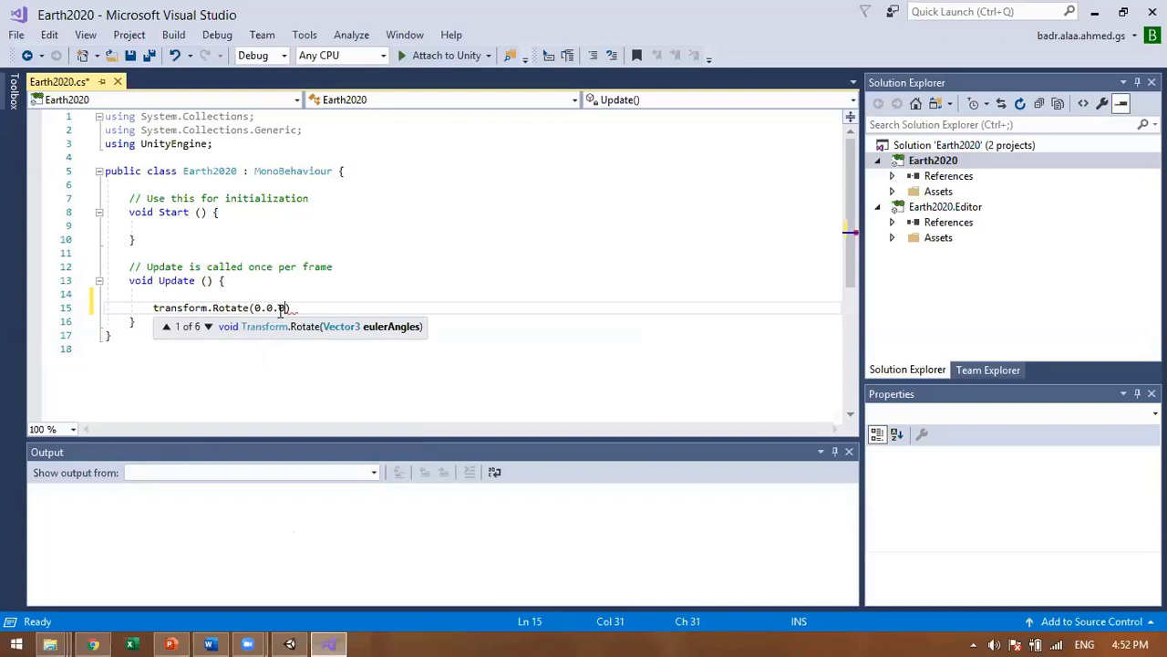
type("0")
Step: Change the middle argument to 1, giving Rotate(0.1.0), then save and build via Attach to Unity
left_click(270, 308)
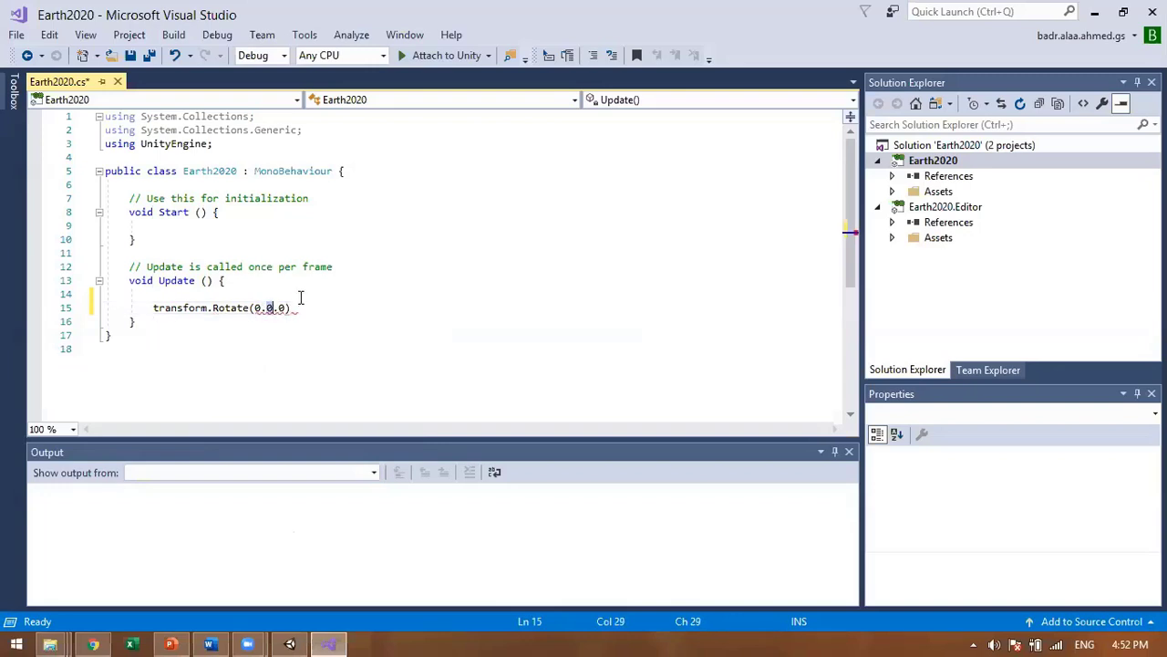
type("1")
left_click(297, 309)
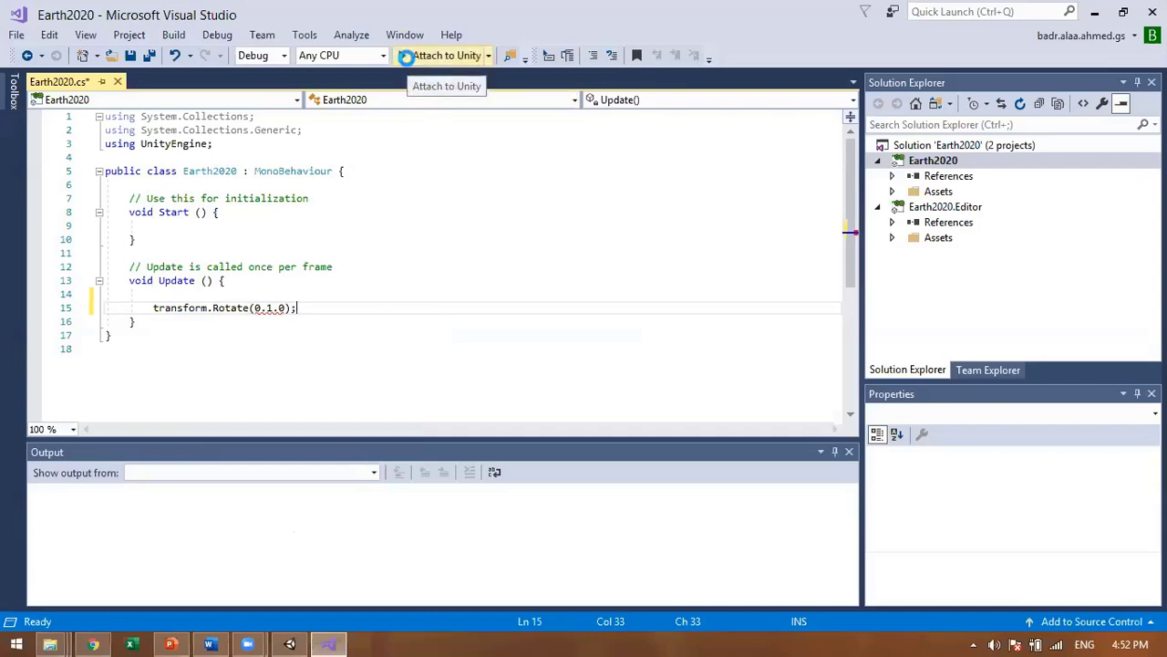
left_click(407, 56)
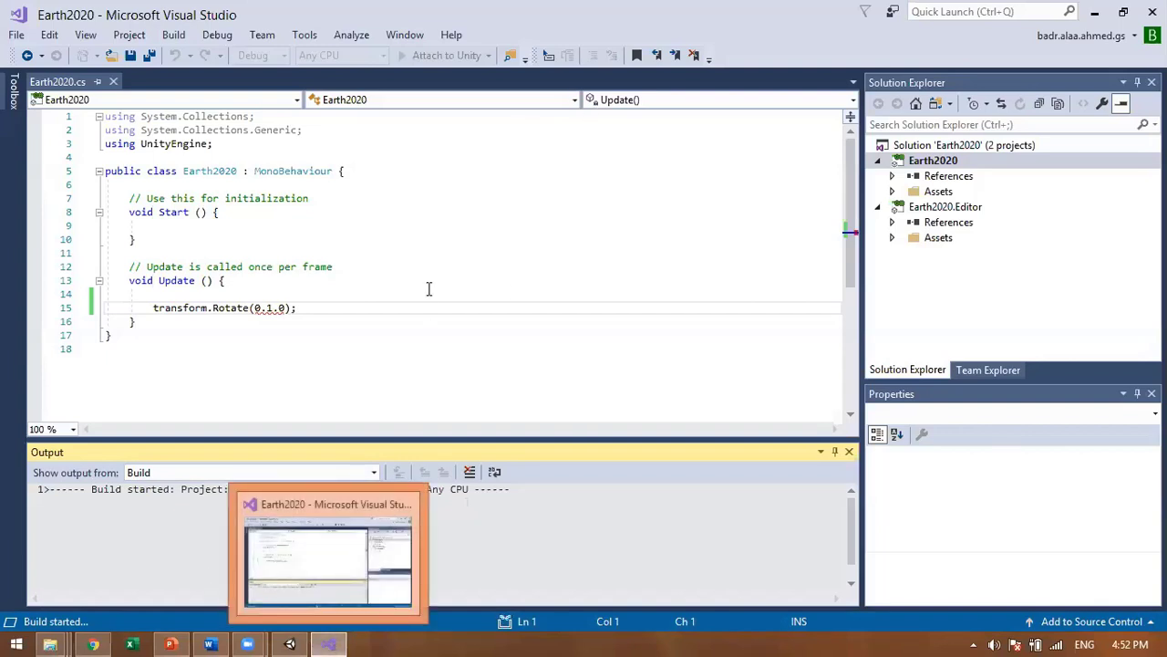
Step: Back in Unity, drag the Earth2020 script onto the Sphere, leaving three Earth 2020 components on it
left_click(290, 643)
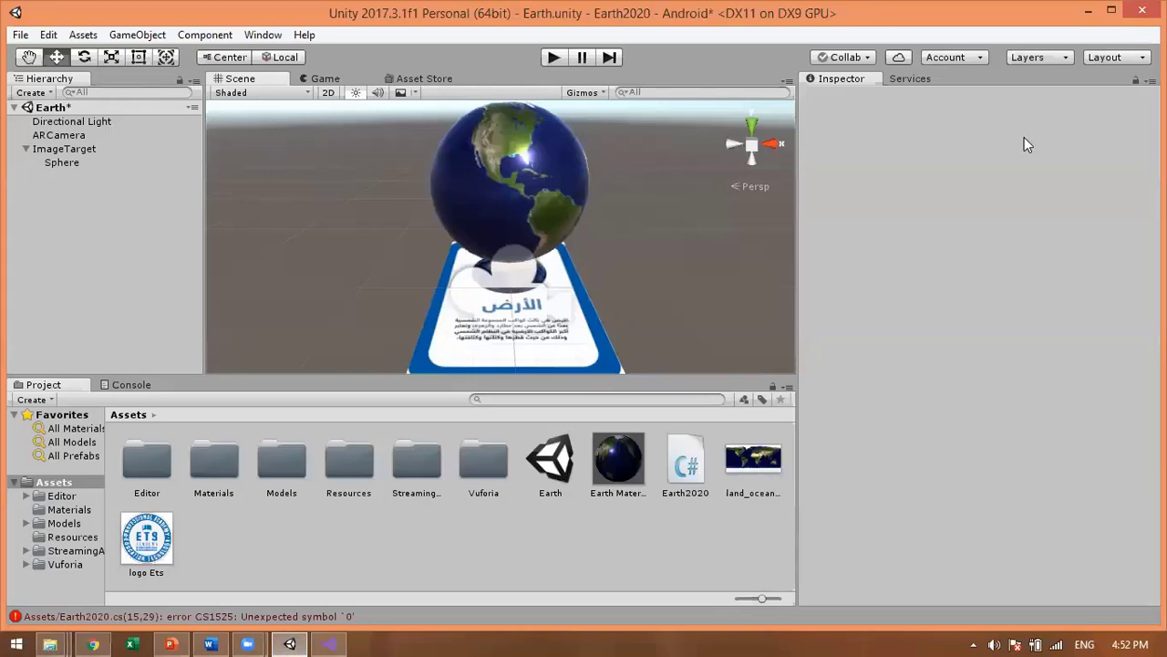
left_click(683, 467)
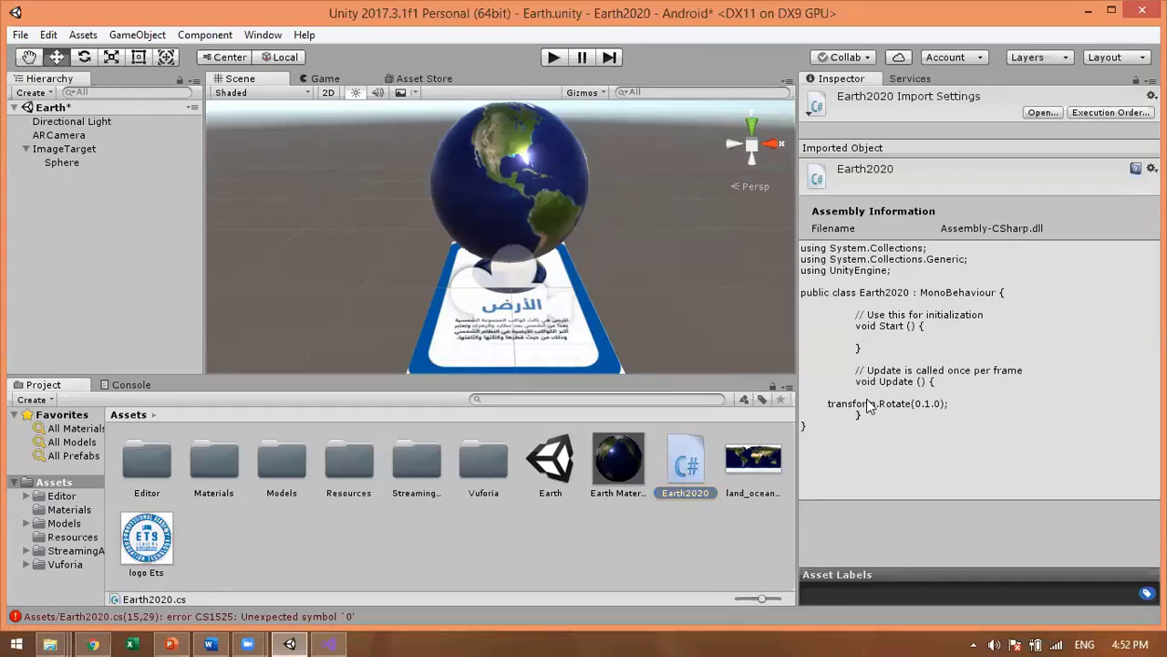
left_click(948, 436)
left_click_drag(690, 472, 62, 162)
left_click(537, 208)
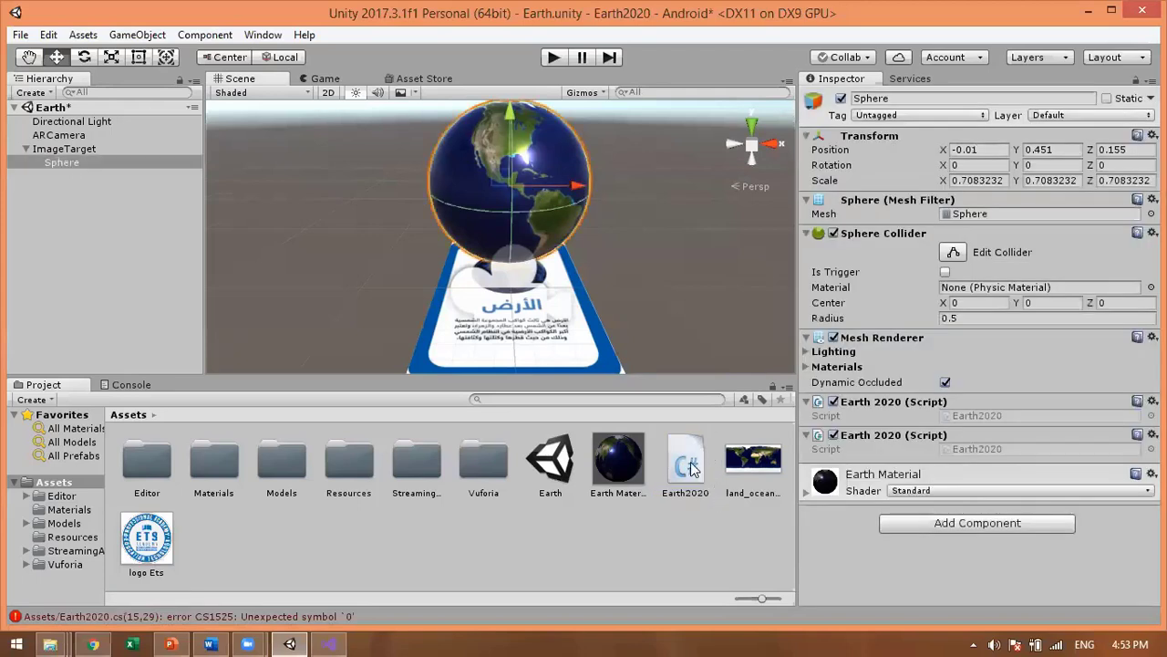
left_click_drag(690, 463, 551, 224)
left_click_drag(522, 156, 522, 156)
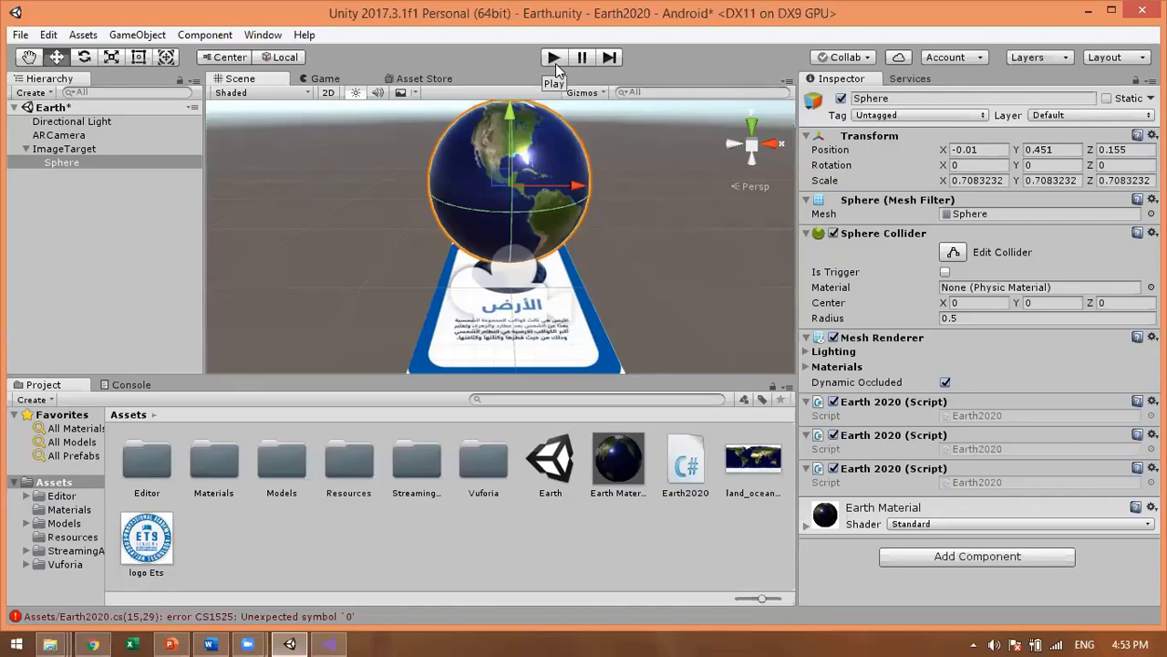
Step: Press Play, then open the Console and clear it down to the CS1525 error in Earth2020.cs
left_click(555, 60)
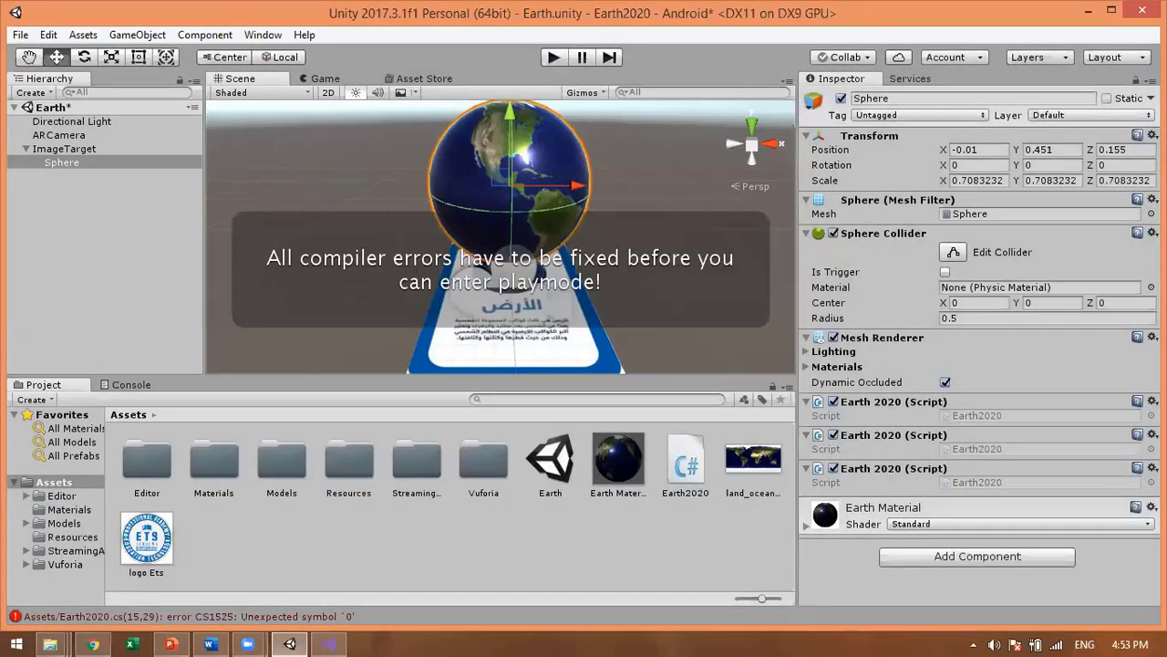
left_click(645, 545)
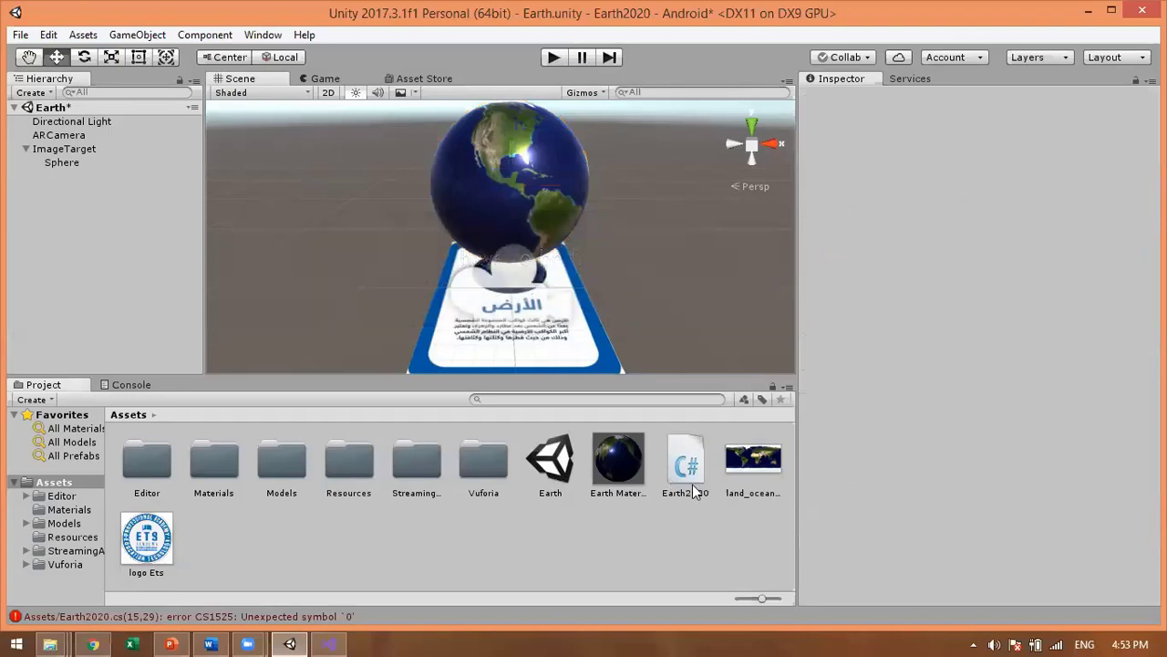
left_click(279, 617)
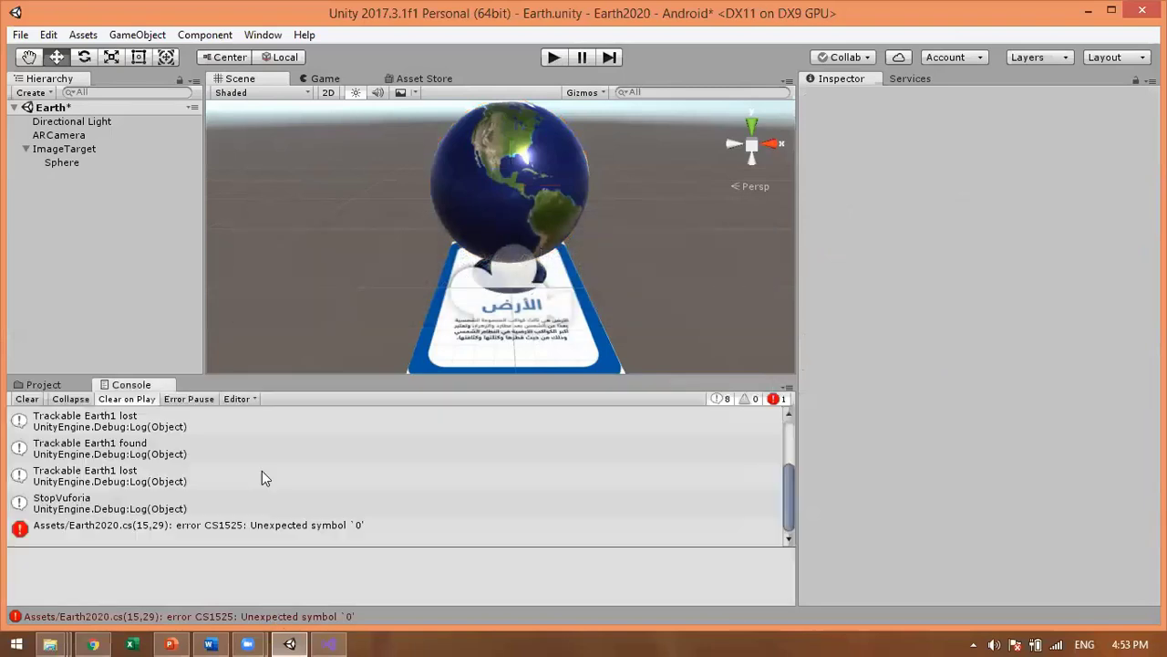
left_click(204, 526)
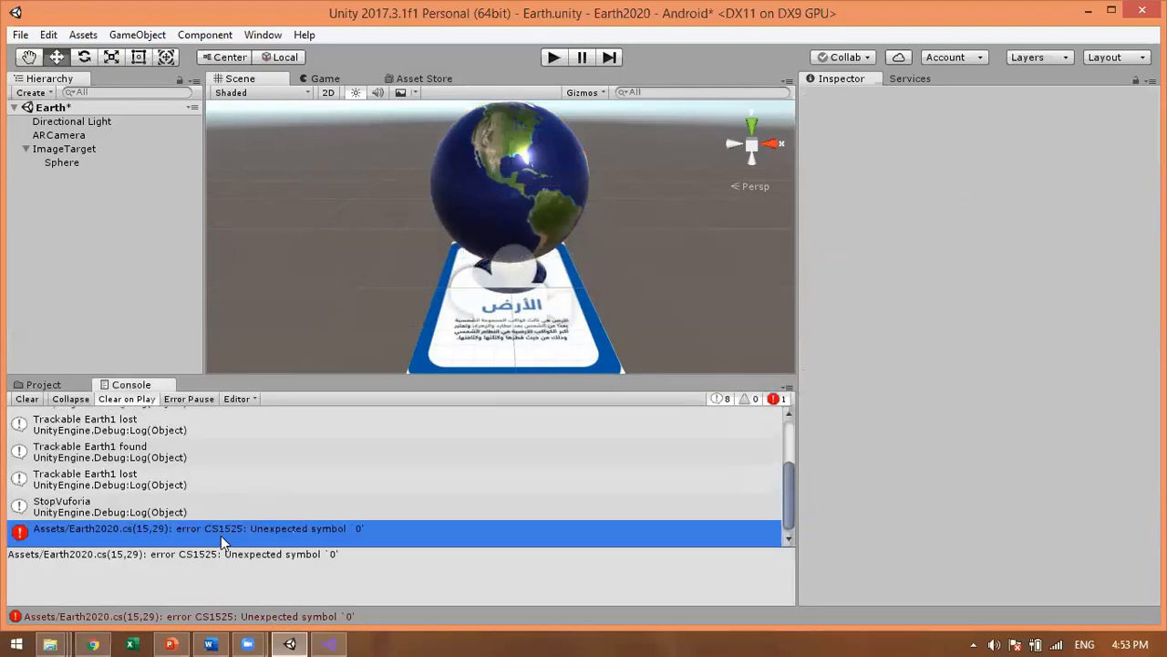
left_click(26, 401)
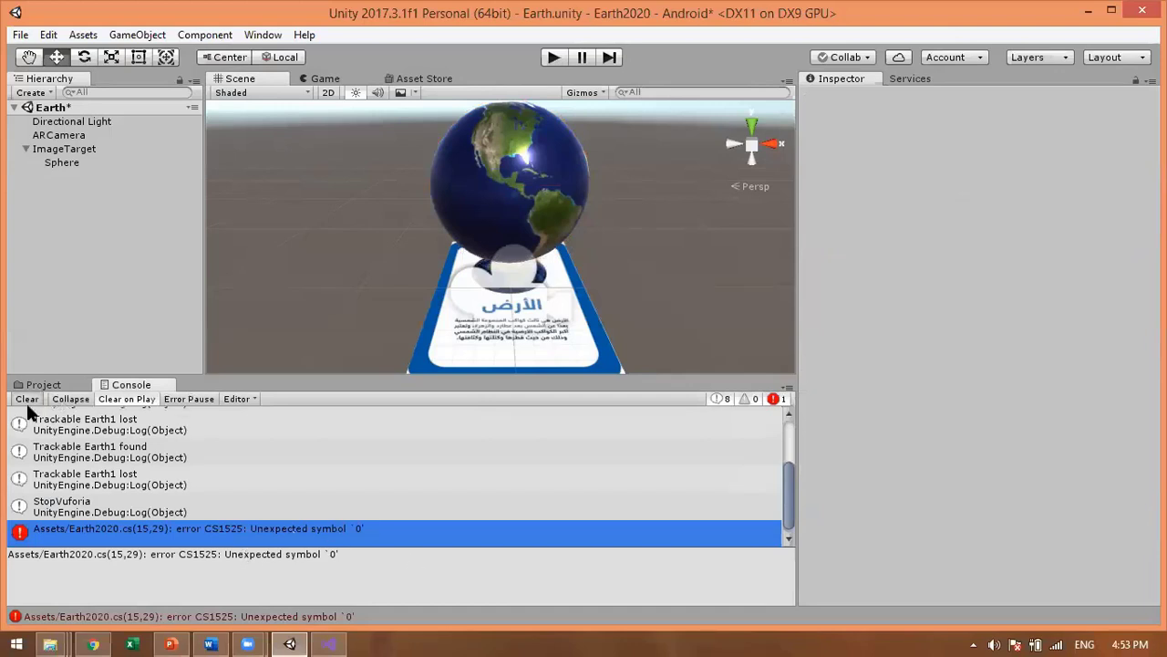
Step: In Visual Studio, decline the build-errors prompt and inspect the CS1003 and CS1503 errors on the Rotate line
left_click(328, 643)
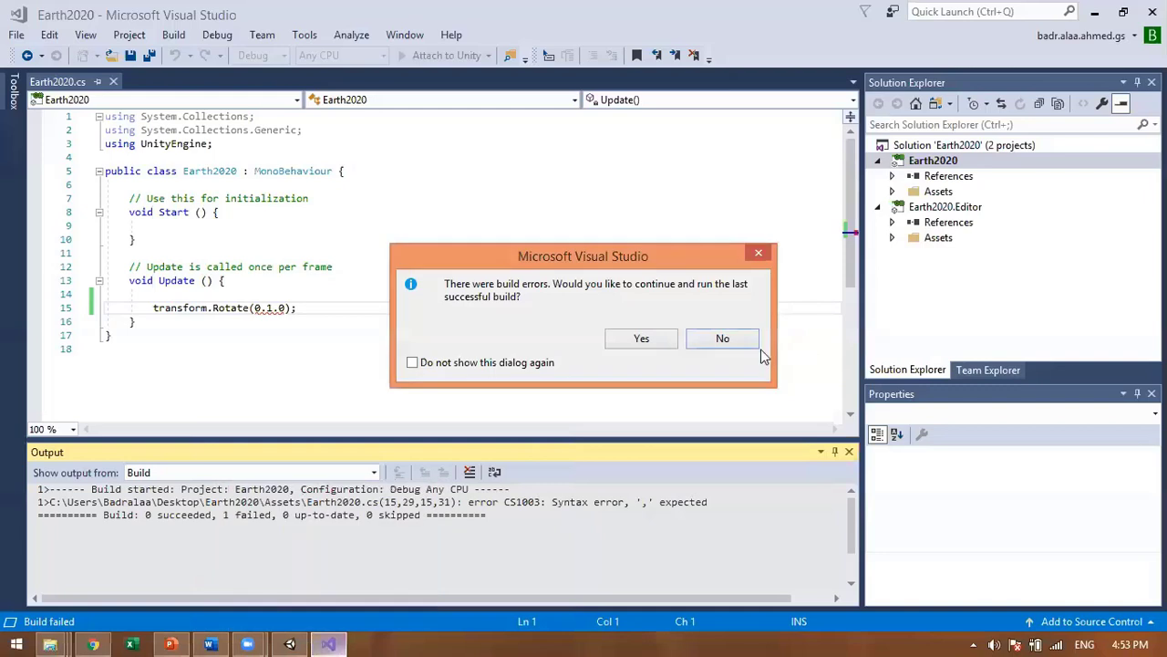
left_click(734, 339)
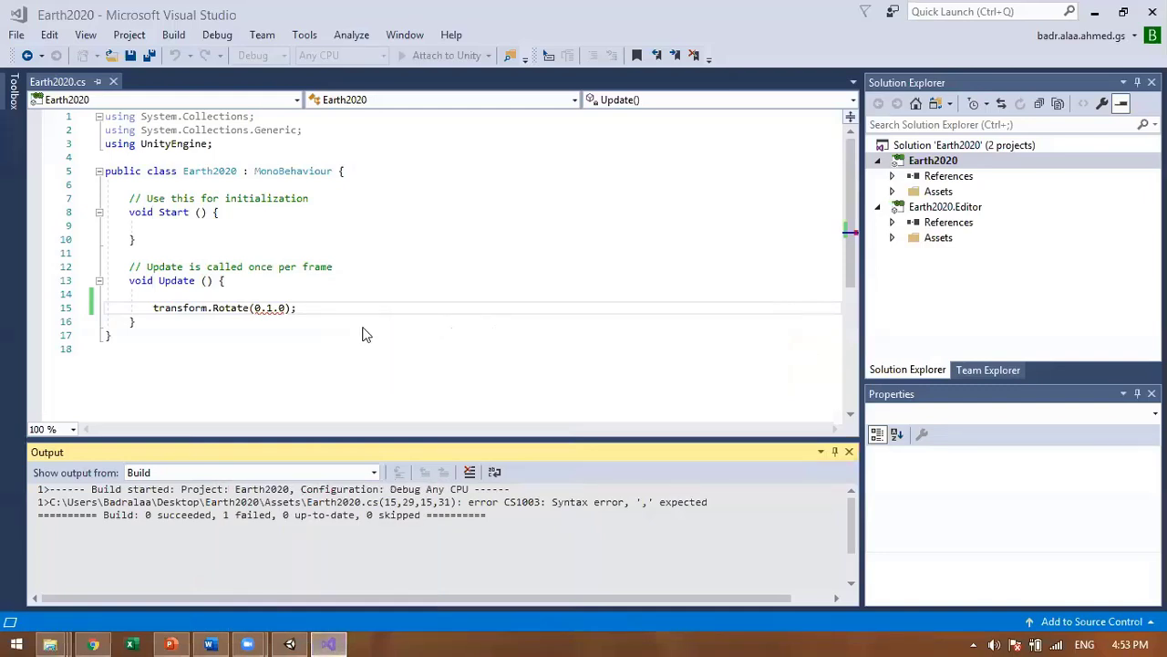
left_click(243, 294)
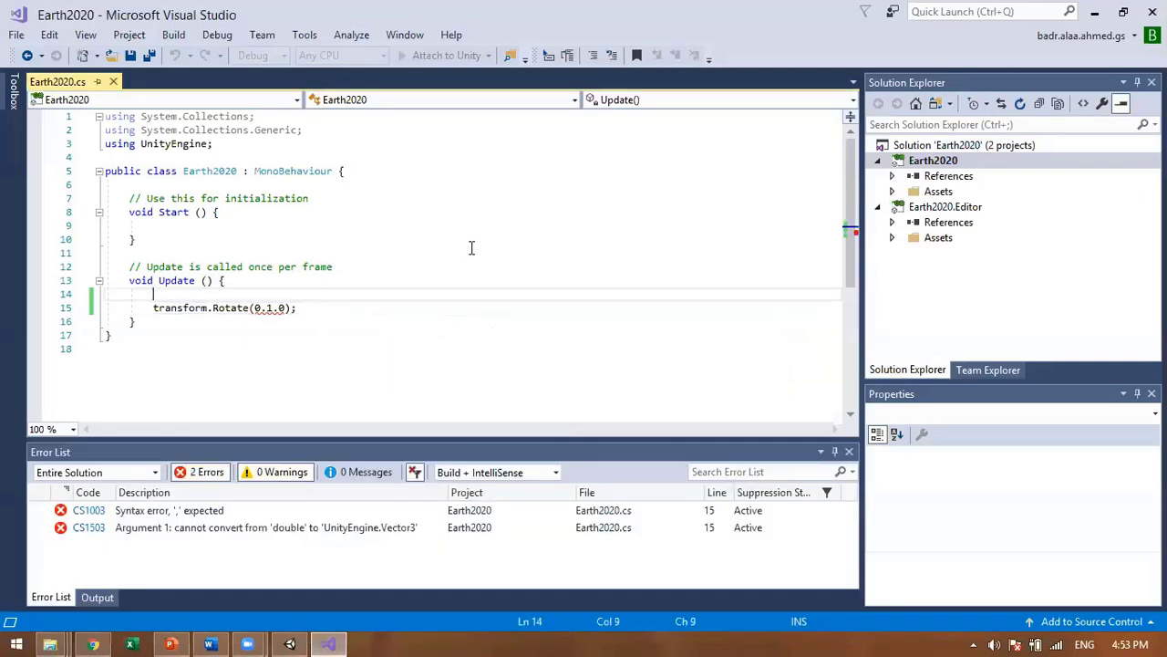
left_click(338, 321)
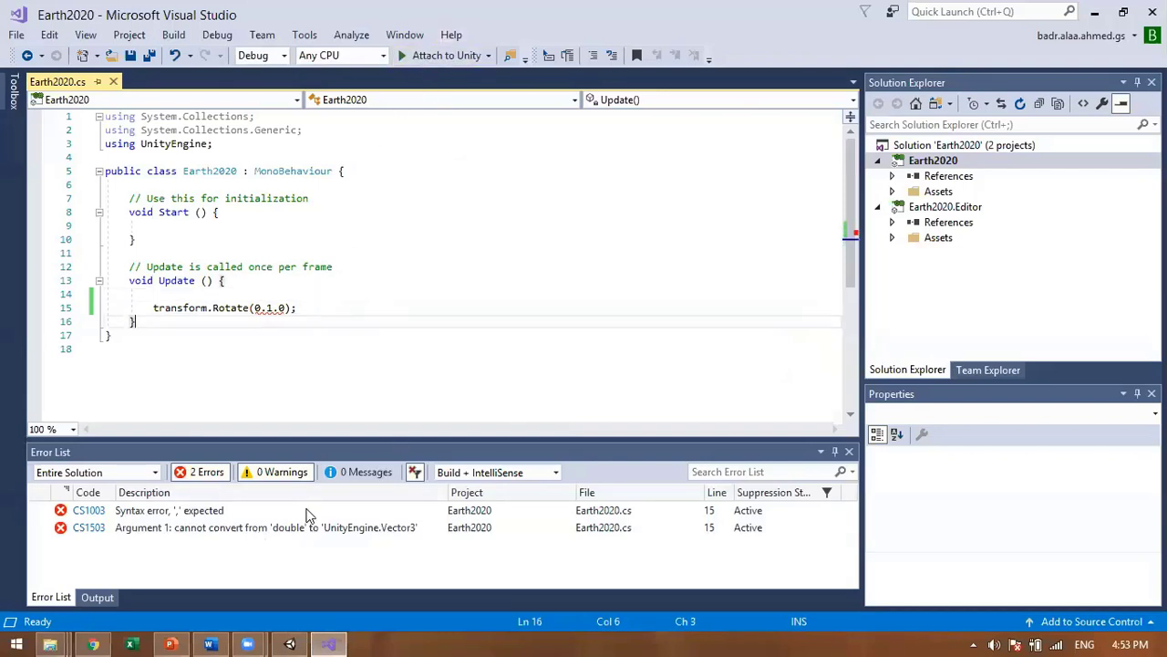
left_click(294, 309)
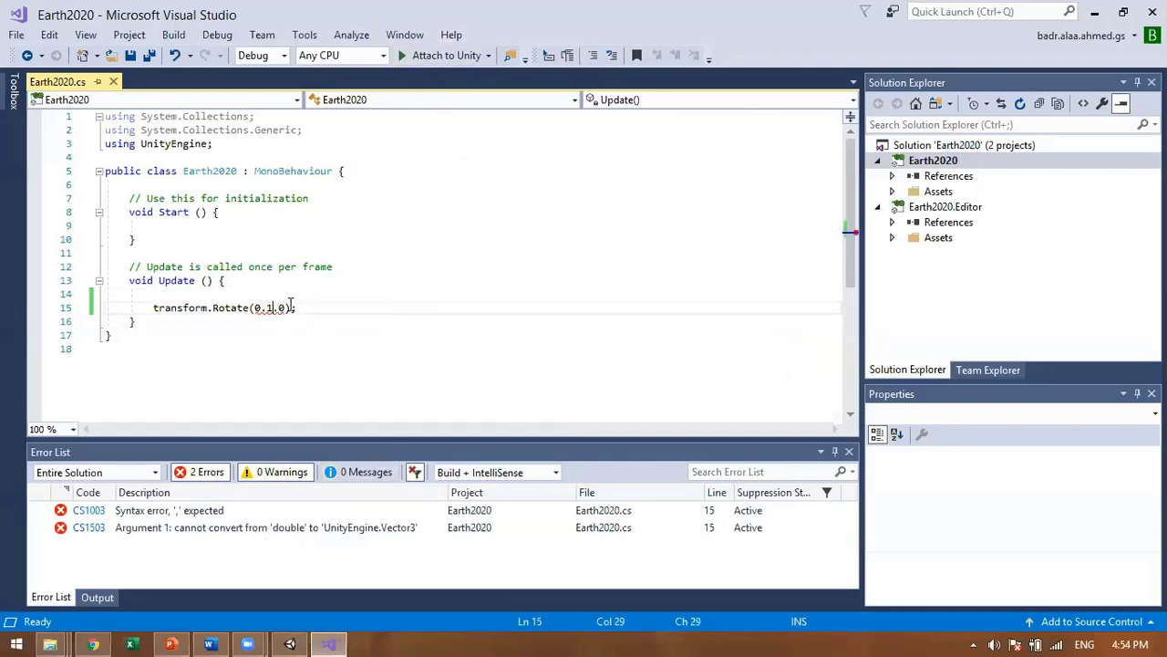
left_click(269, 364)
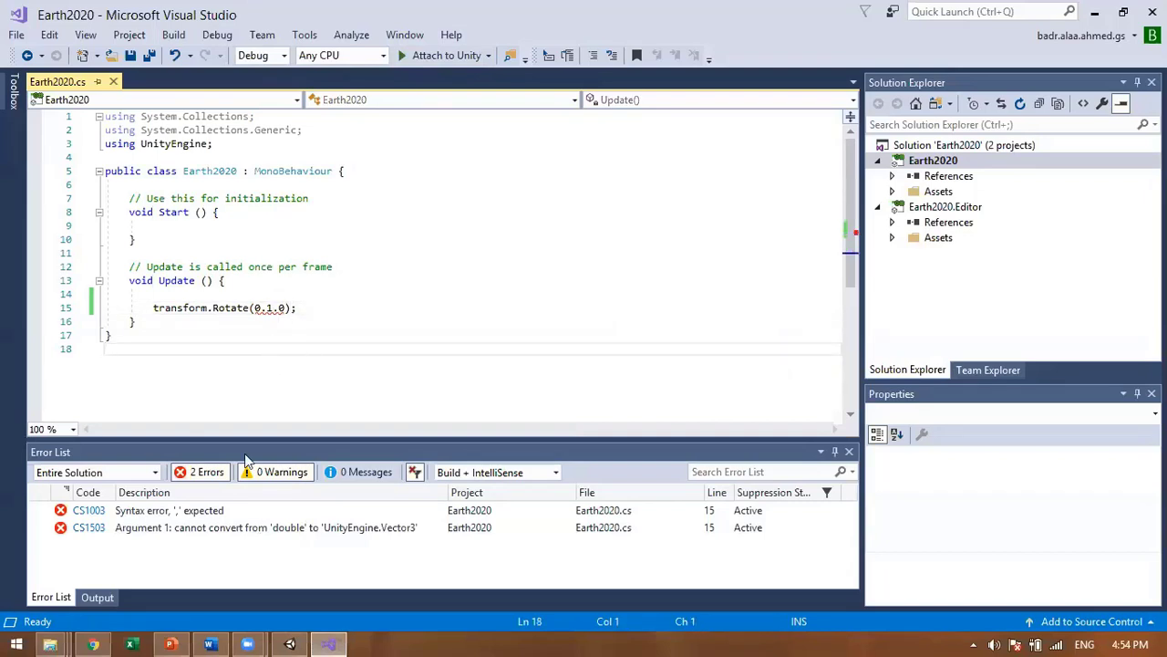
double_click(174, 512)
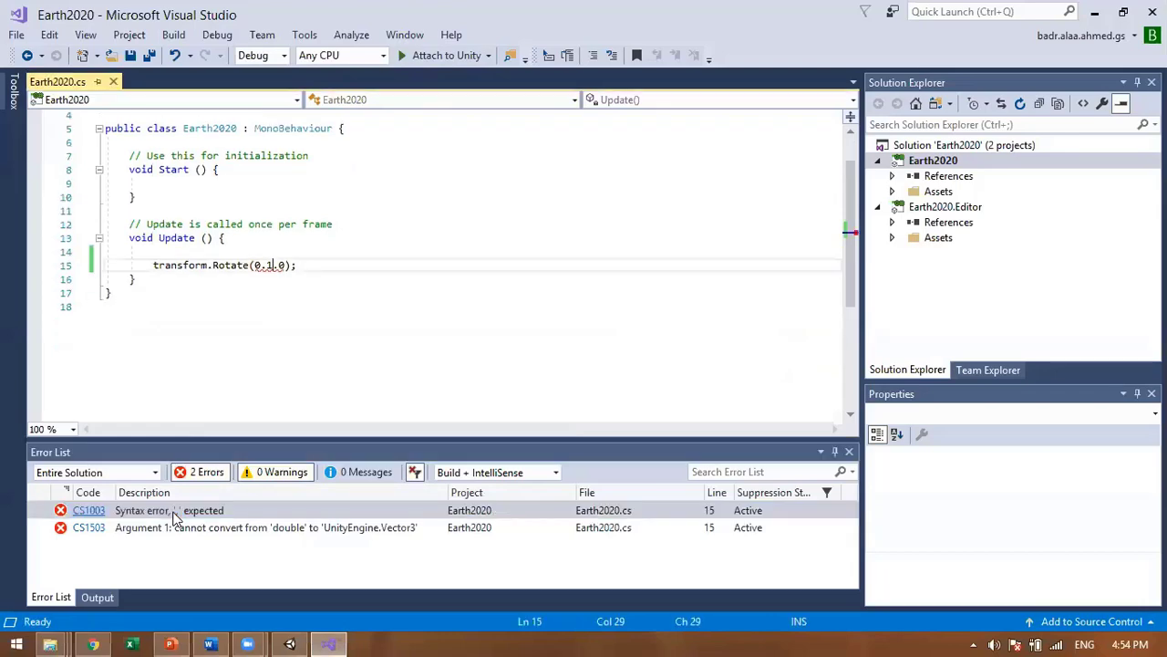
left_click(174, 513)
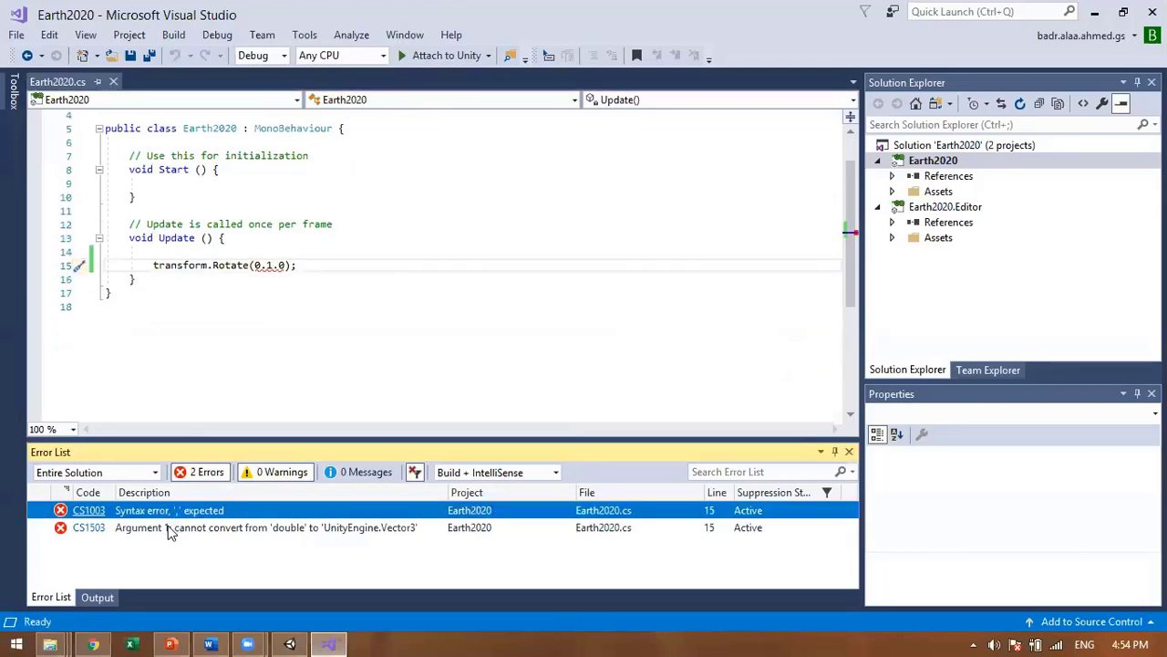
double_click(168, 529)
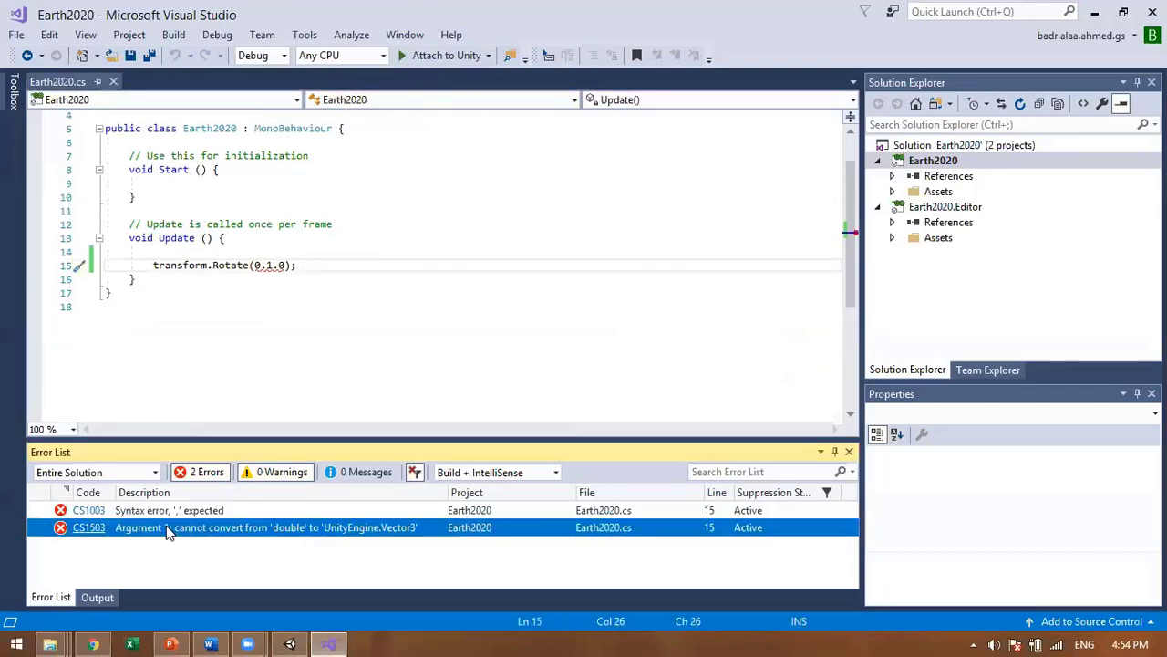
Step: Replace both dots with commas to make Rotate(0,1,0), then save and rebuild via Attach to Unity
left_click(265, 264)
key("BackSpace")
type(",")
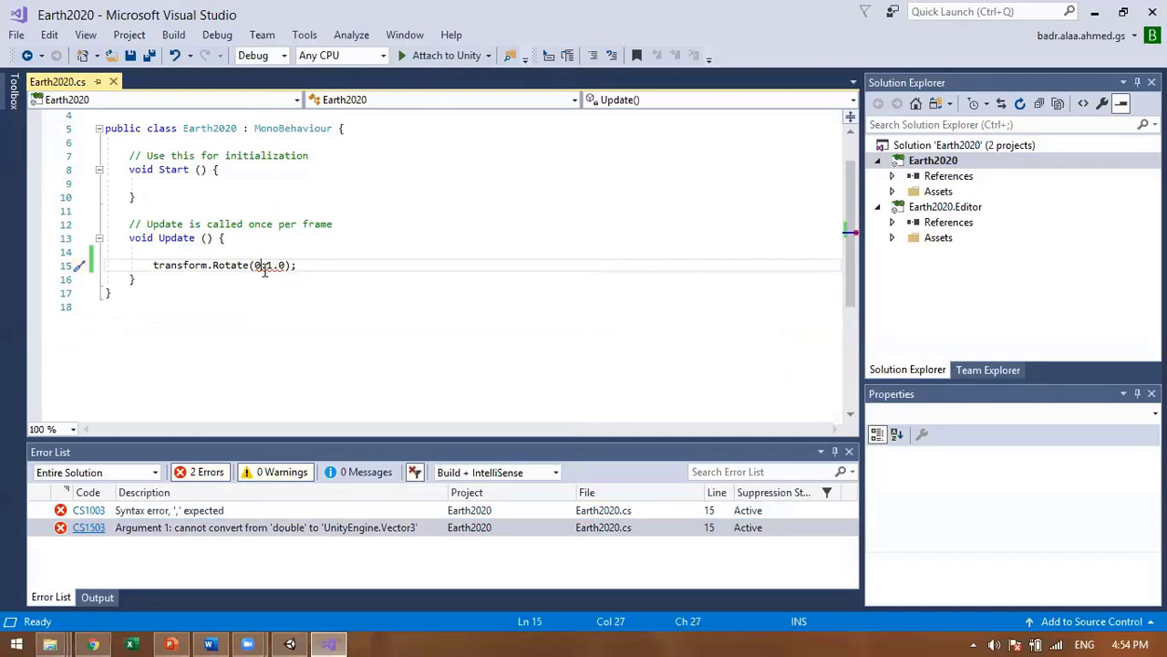
left_click(277, 264)
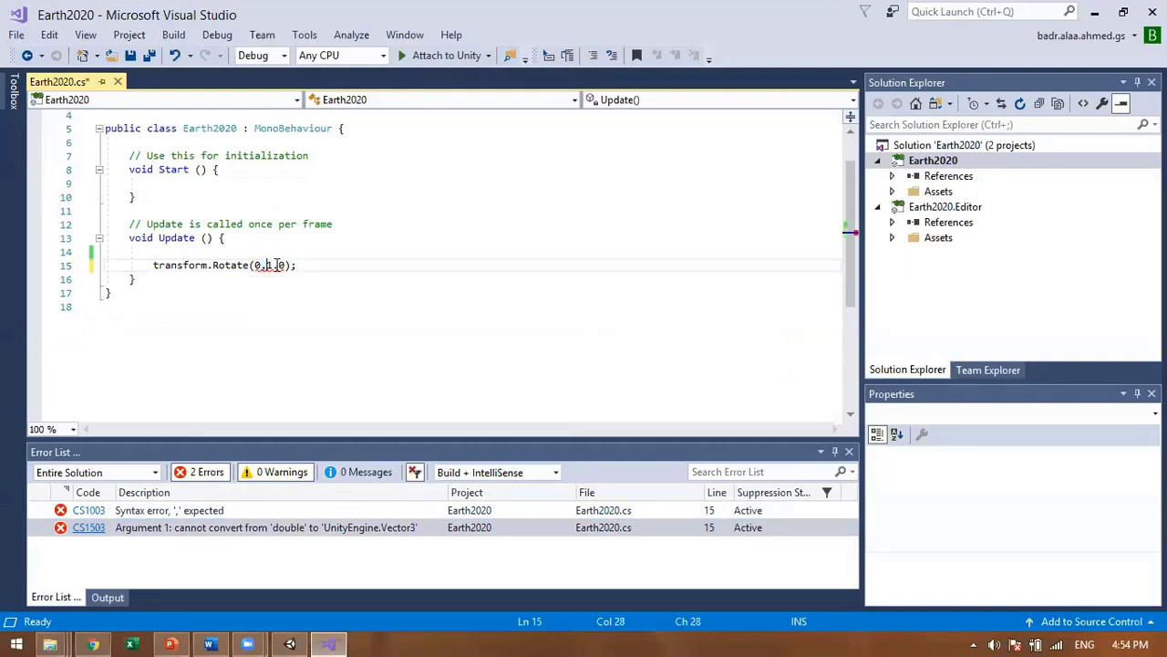
key("BackSpace")
type(",")
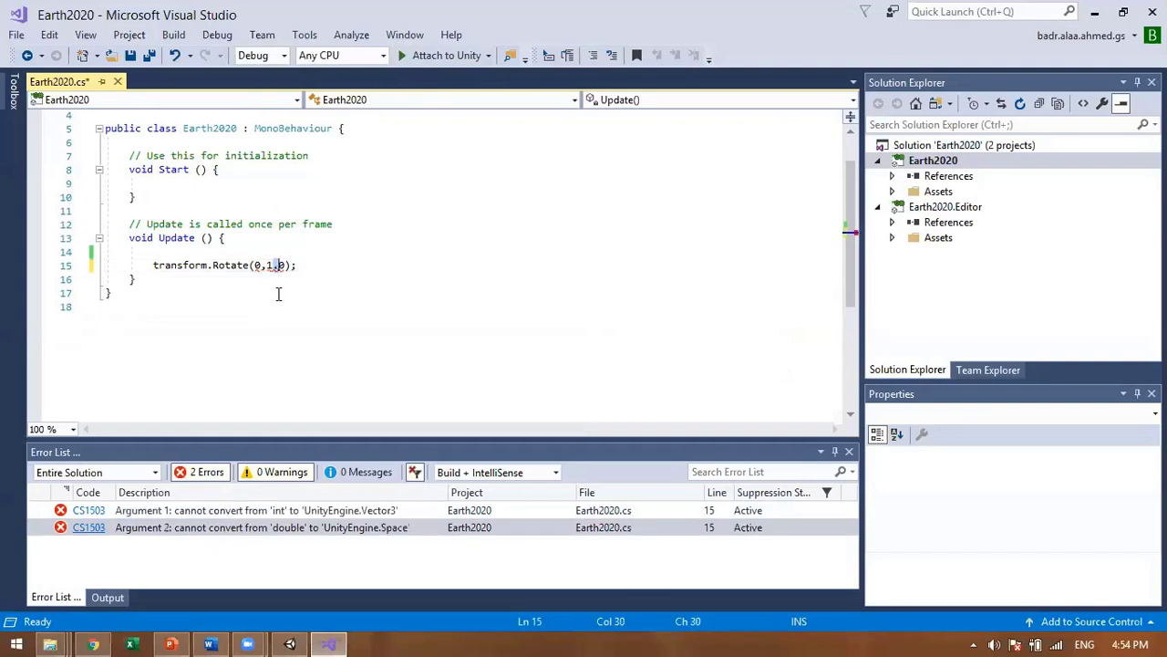
key("Right")
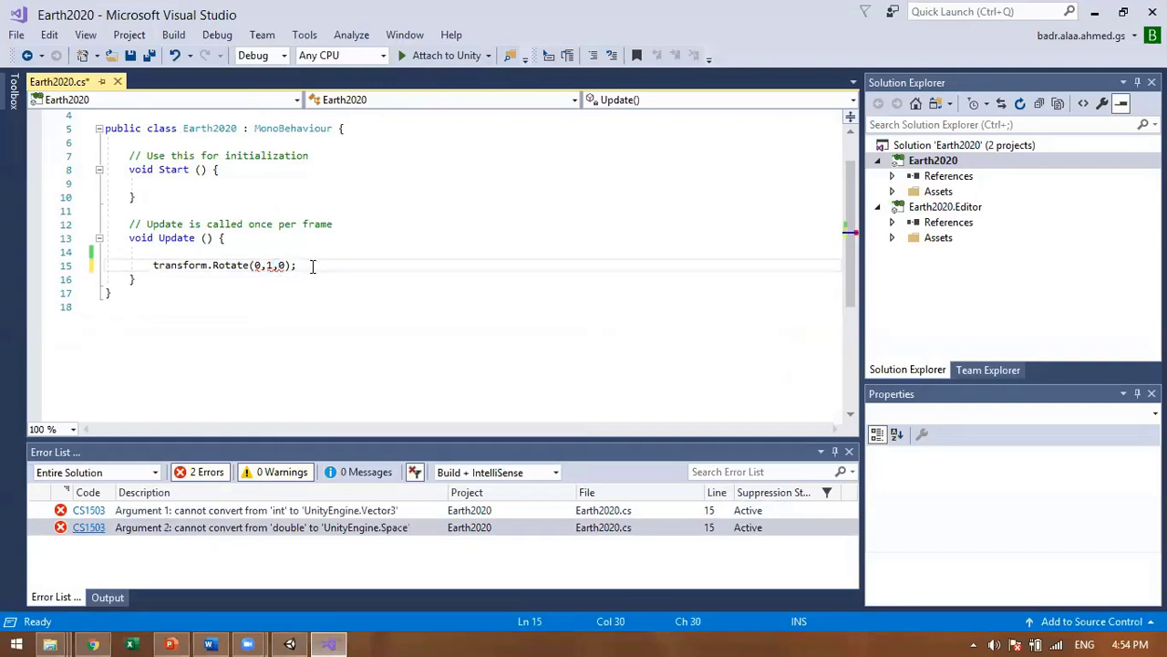
key("Right")
key("Right")
key("Right")
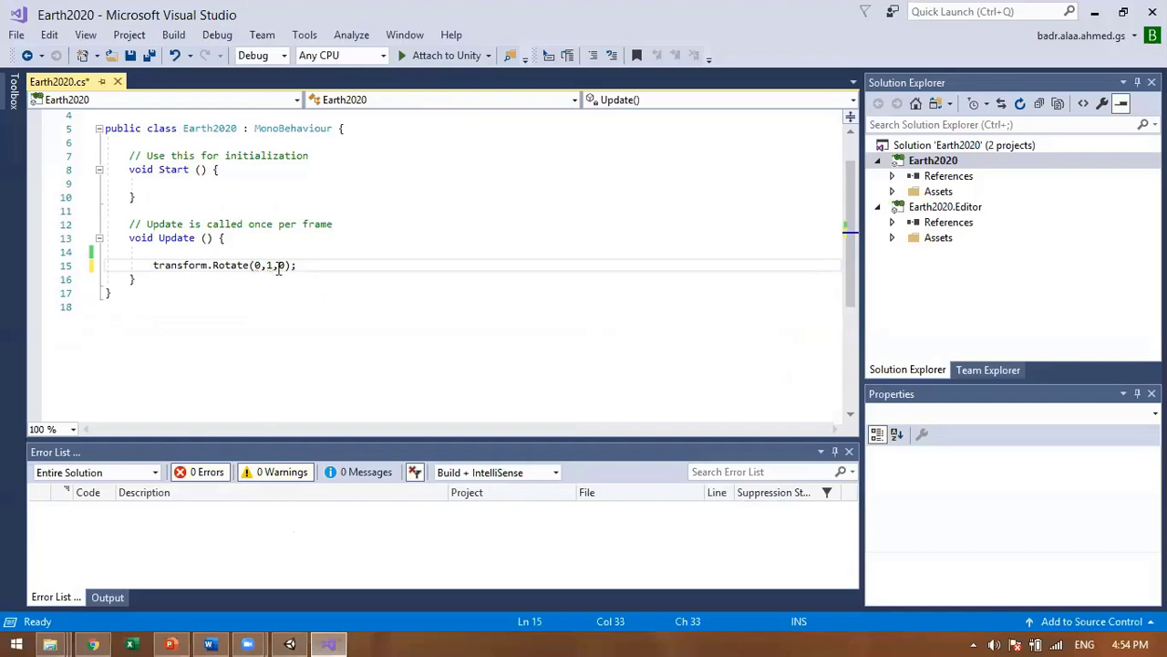
left_click(277, 266)
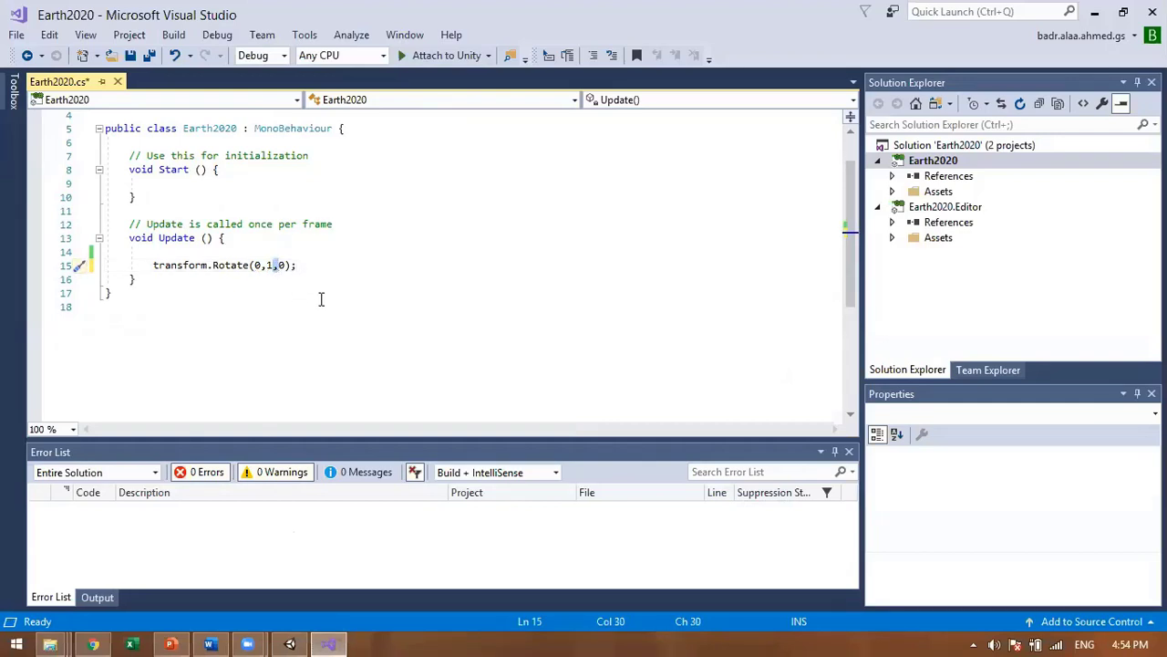
key("Down")
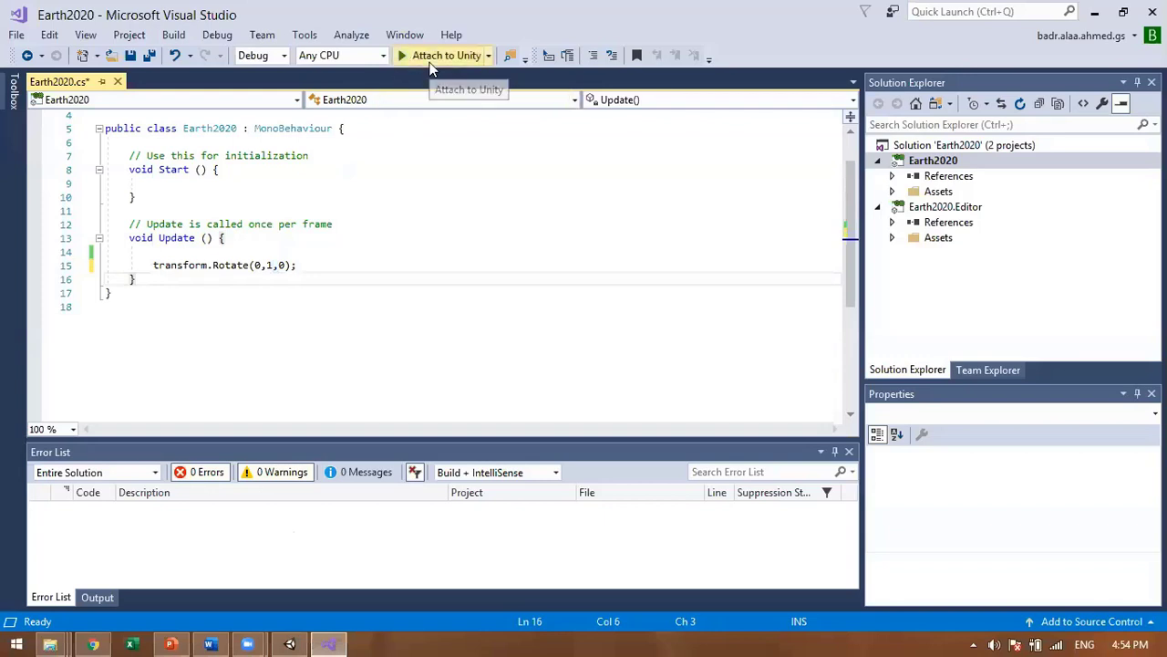
left_click(429, 60)
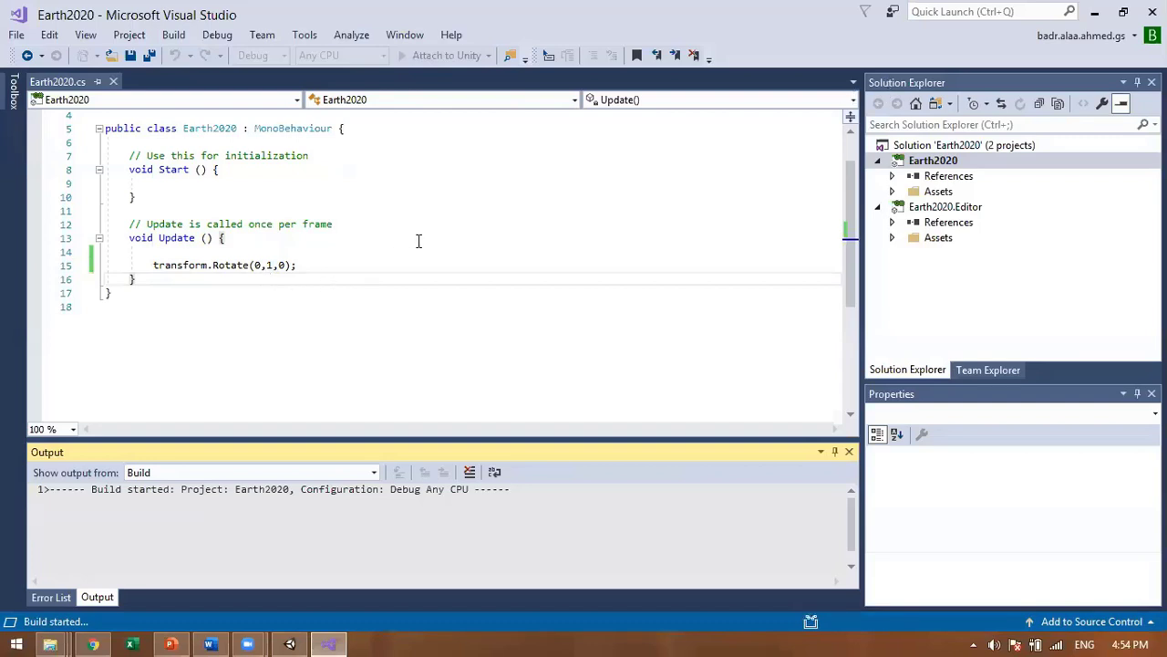
Step: In Unity, select the Earth2020 script in Assets and verify the Console no longer shows CS1525
left_click(333, 640)
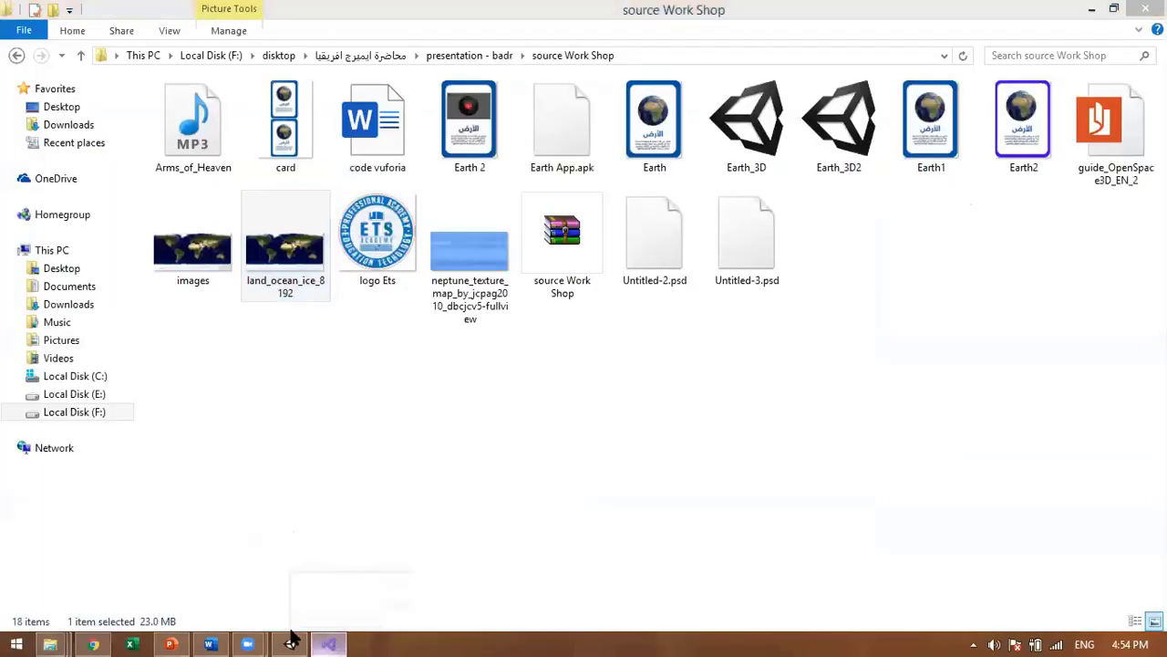
left_click(323, 642)
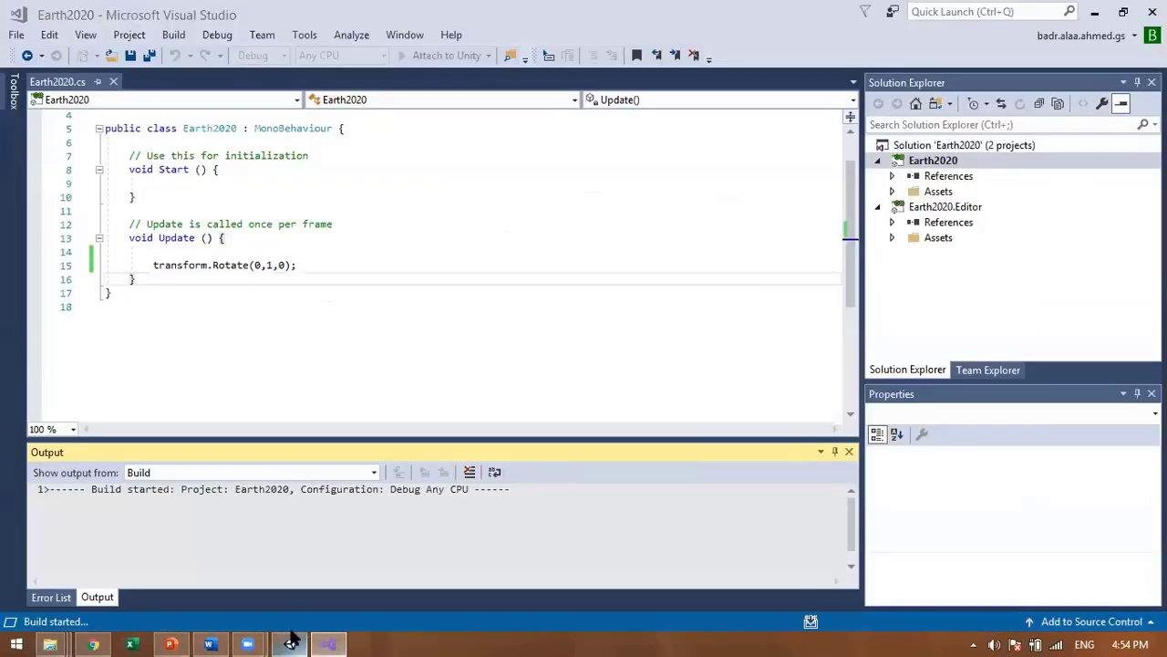
left_click(290, 642)
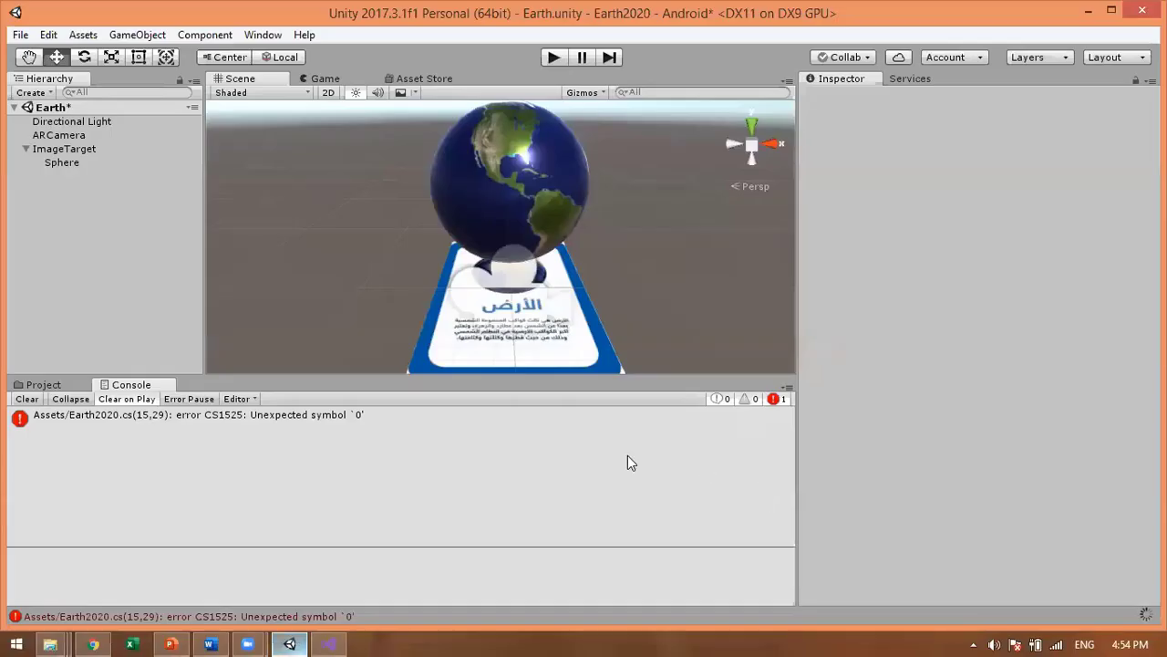
left_click(136, 419)
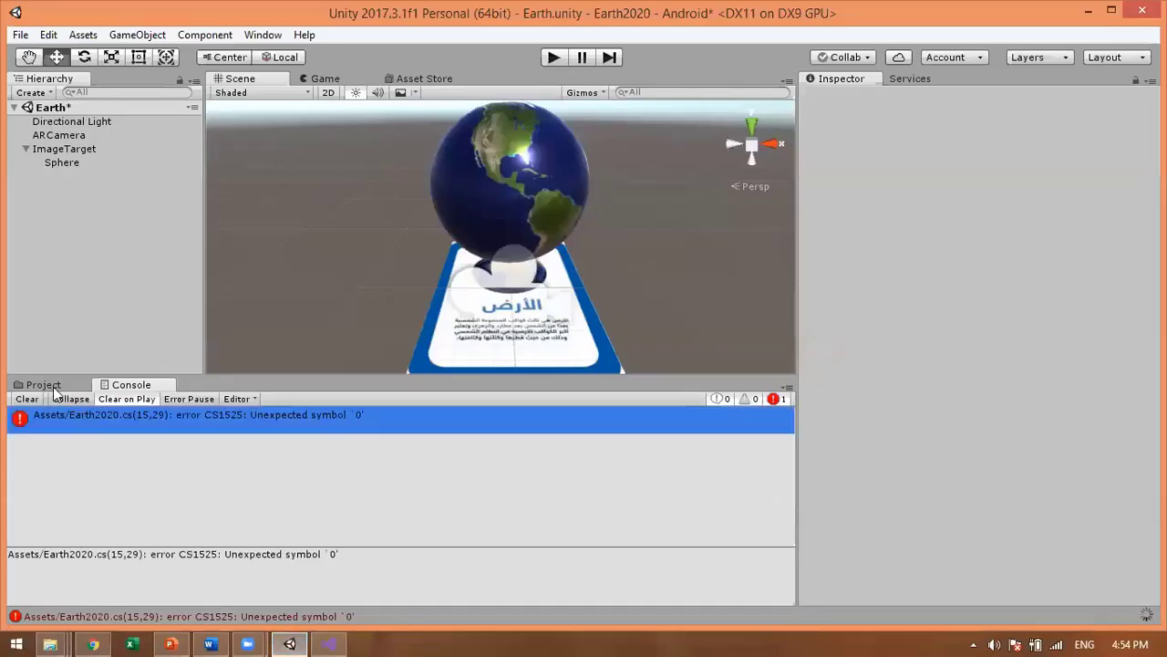
left_click(43, 384)
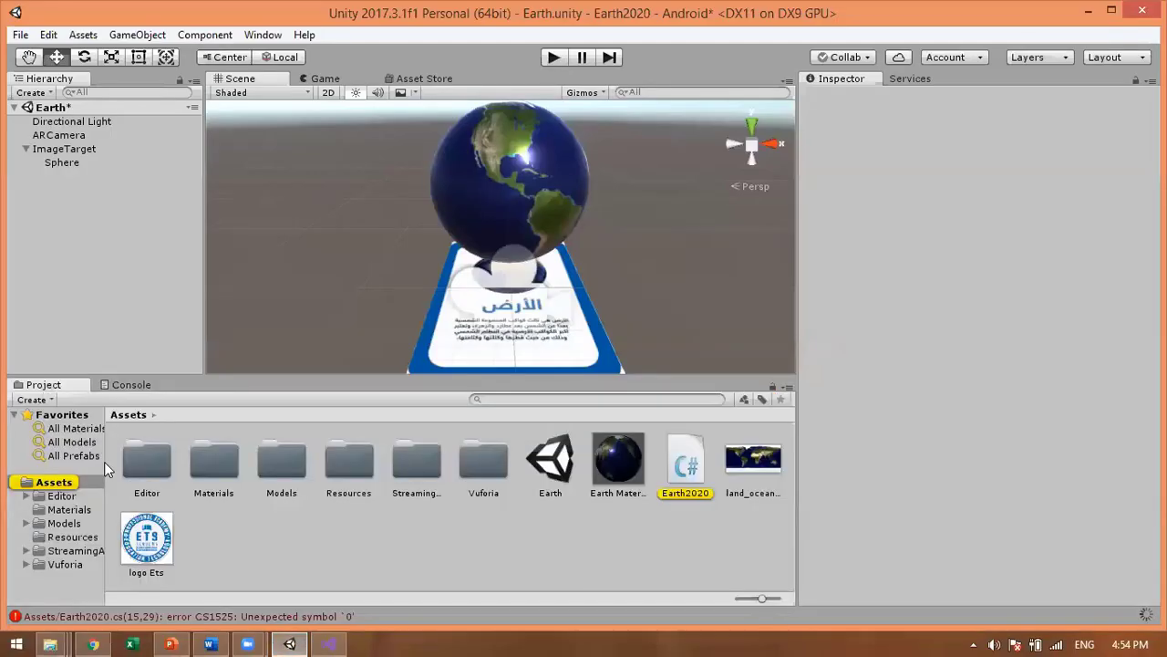
left_click(679, 456)
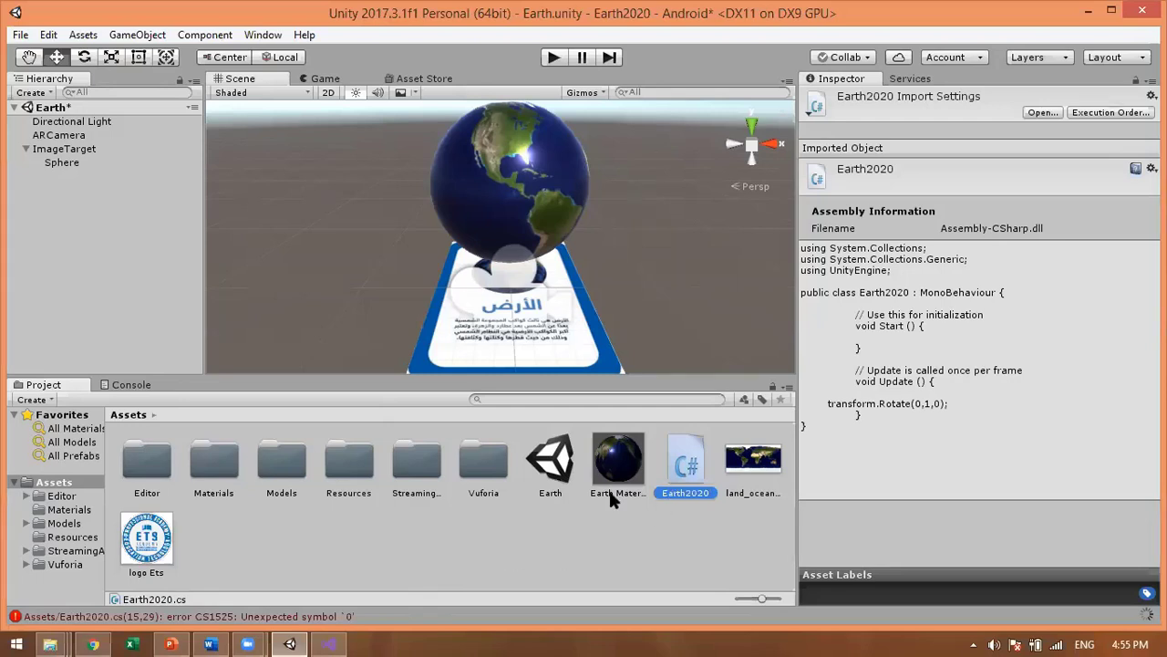
left_click(133, 384)
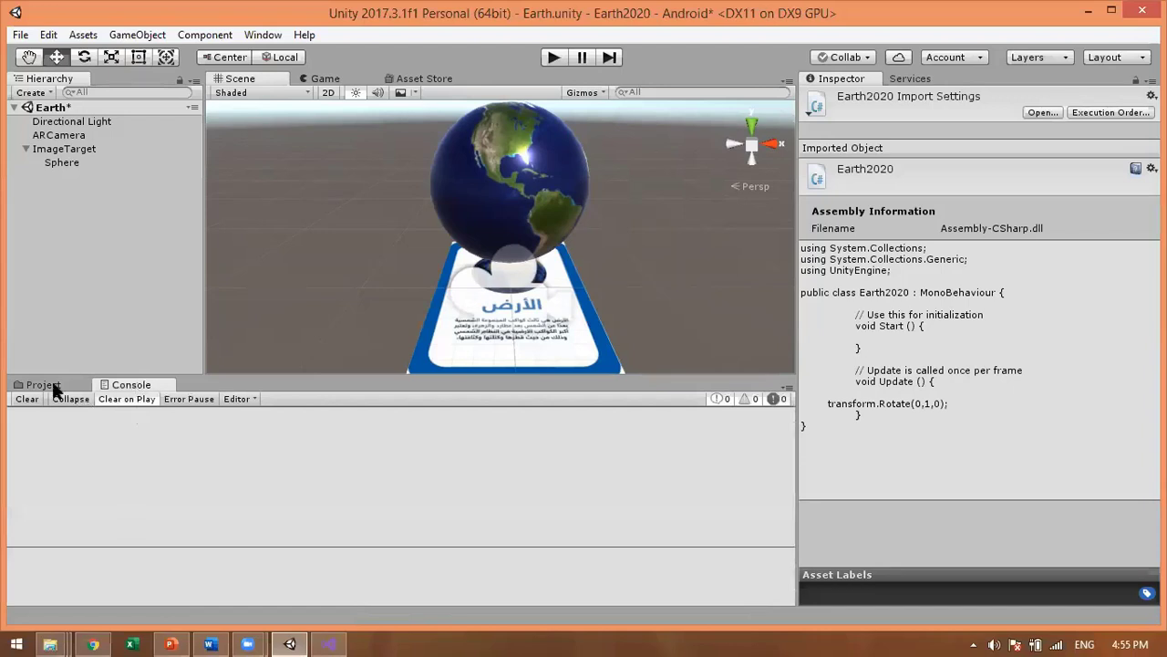
left_click(52, 384)
left_click(117, 384)
Step: Drag Earth2020.cs onto the globe, then select Sphere to verify a fourth Earth 2020 component
left_click(44, 384)
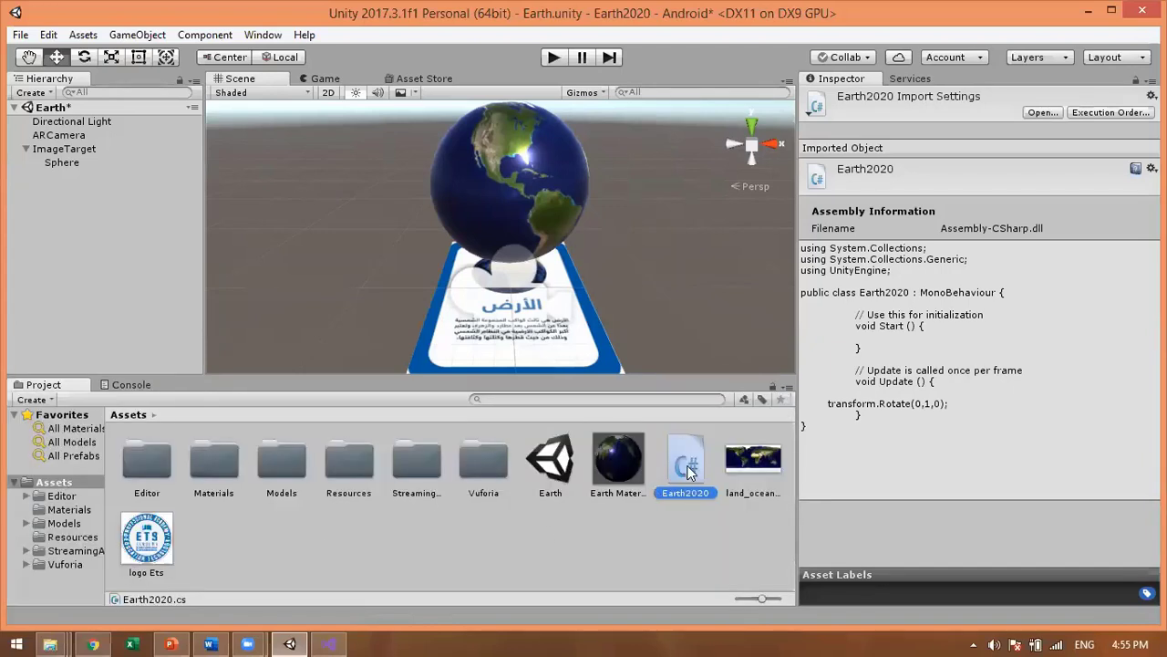
left_click_drag(688, 471, 517, 234)
left_click_drag(513, 191, 513, 191)
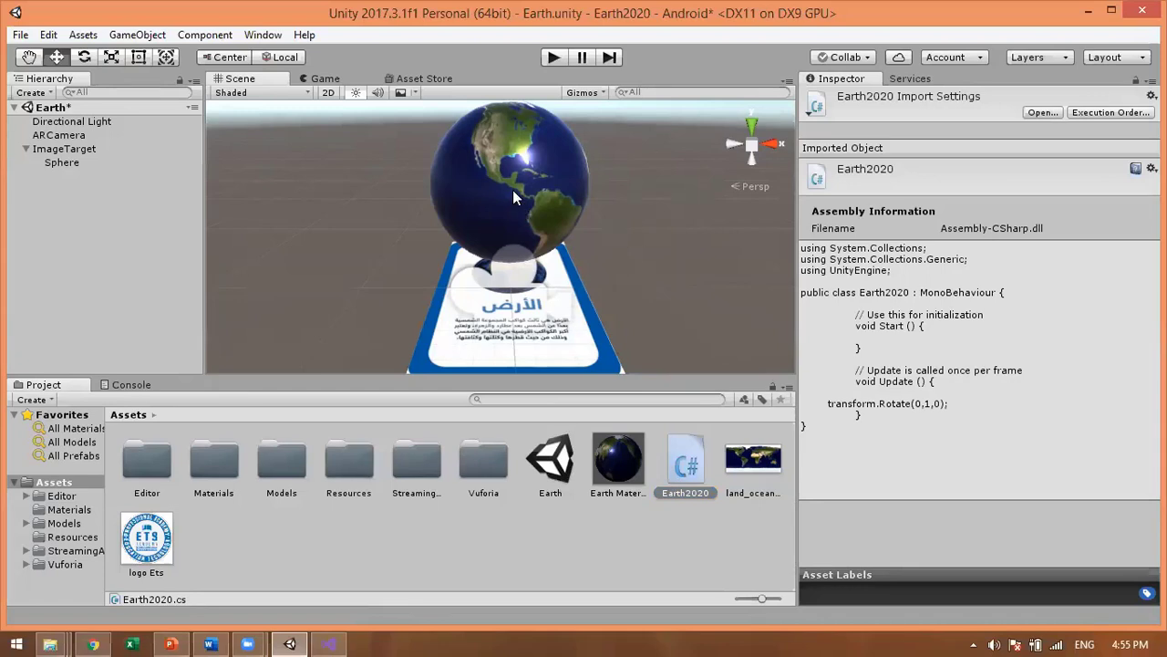
left_click(56, 164)
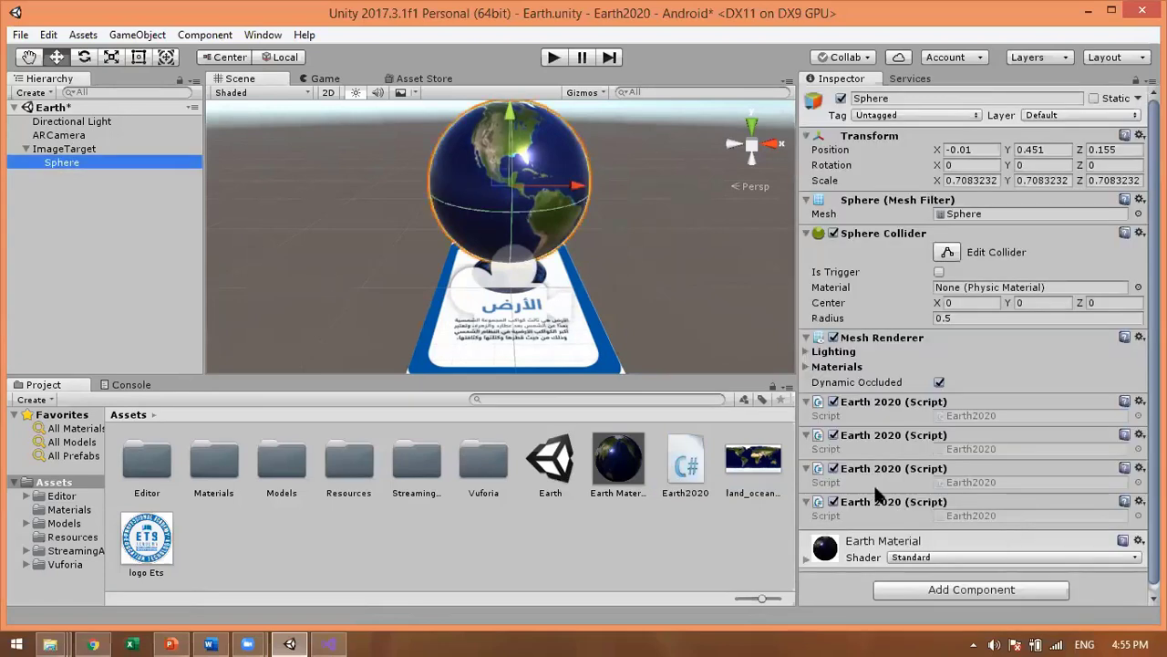
left_click(886, 510)
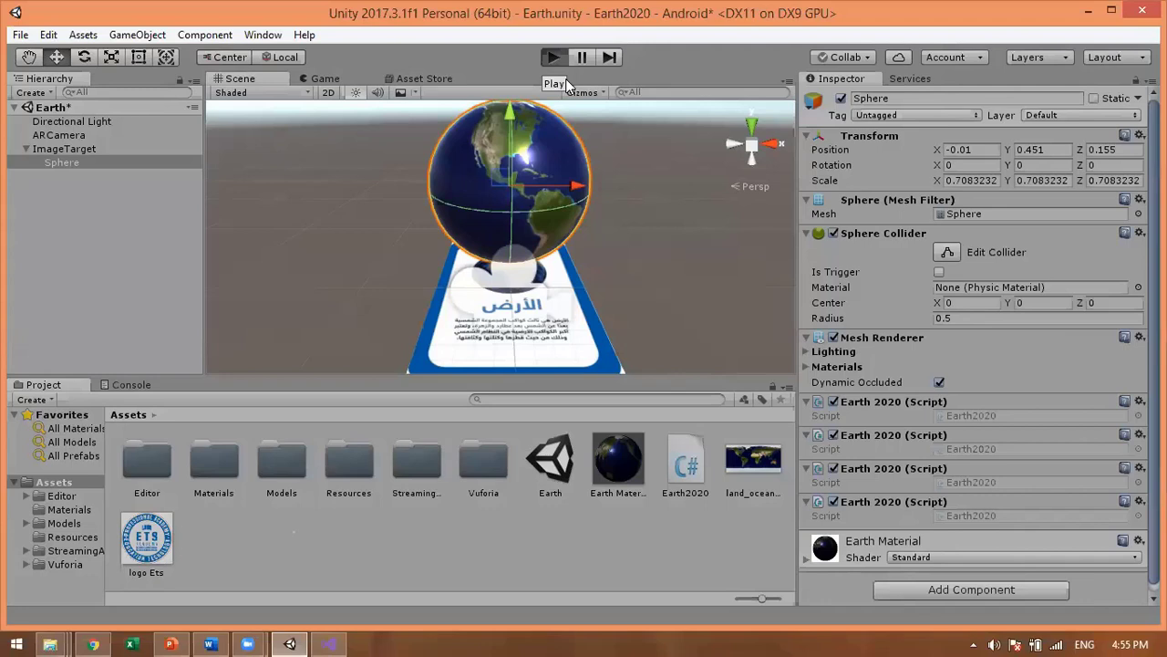
Step: Start Play mode and hold the Earth1 marker to the webcam so the spinning globe appears
left_click(563, 62)
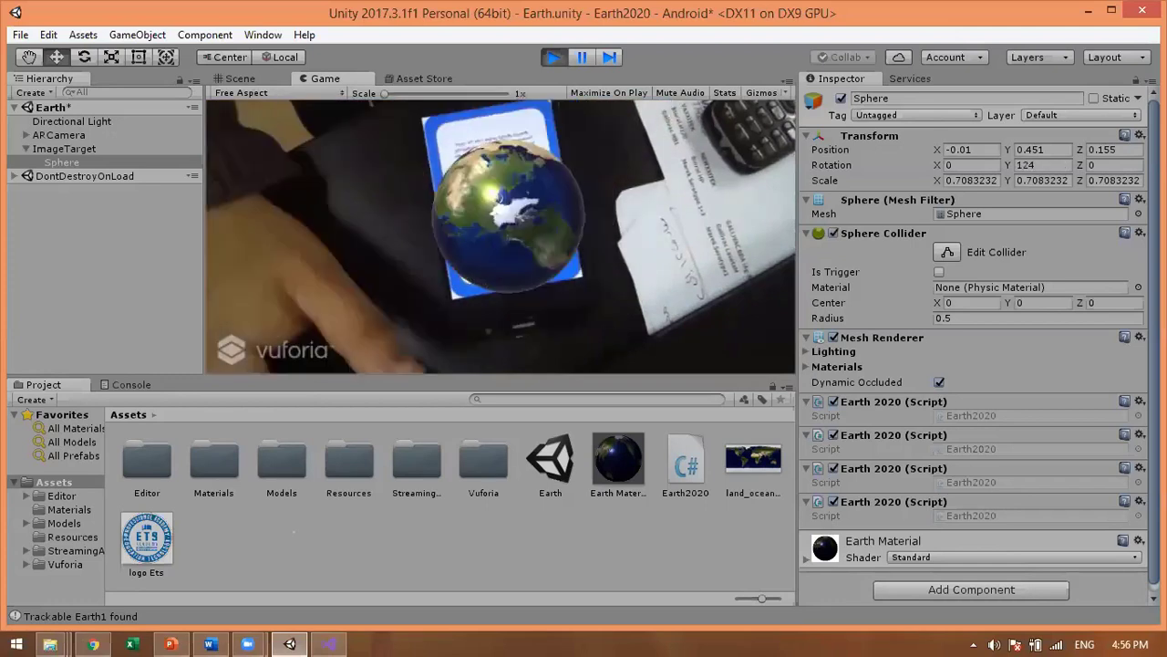
Step: Stop the webcam tracking test by leaving Play mode
left_click(552, 56)
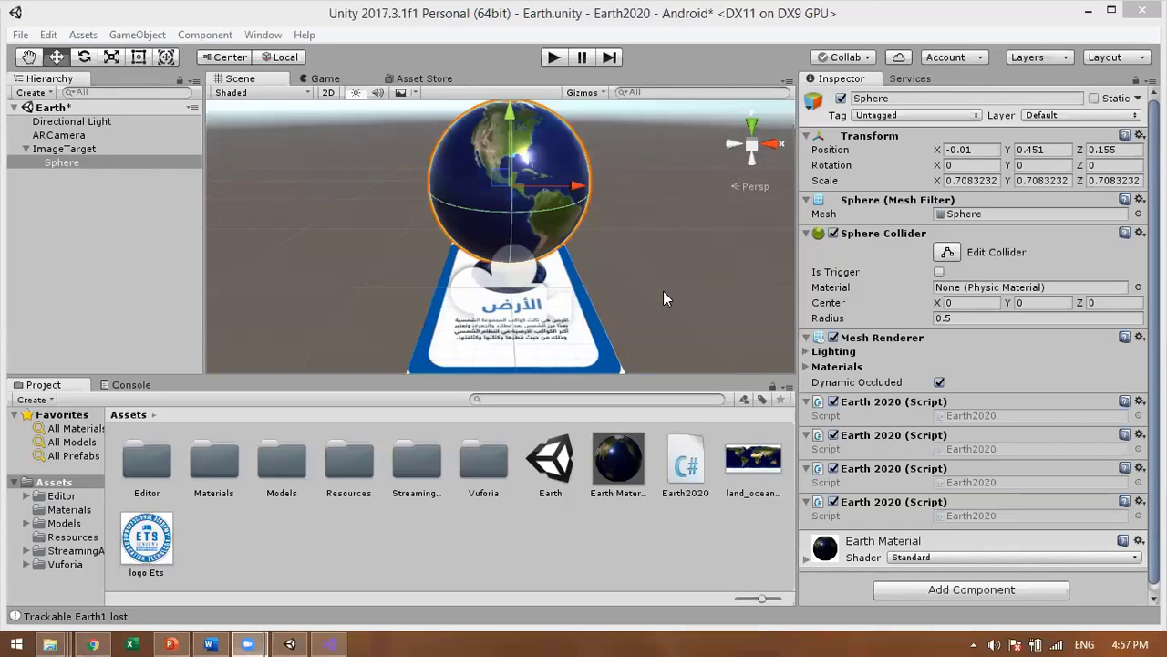
Step: From File > Build Settings, build for Android and save the APK as Earth2020 in the project folder
left_click(107, 632)
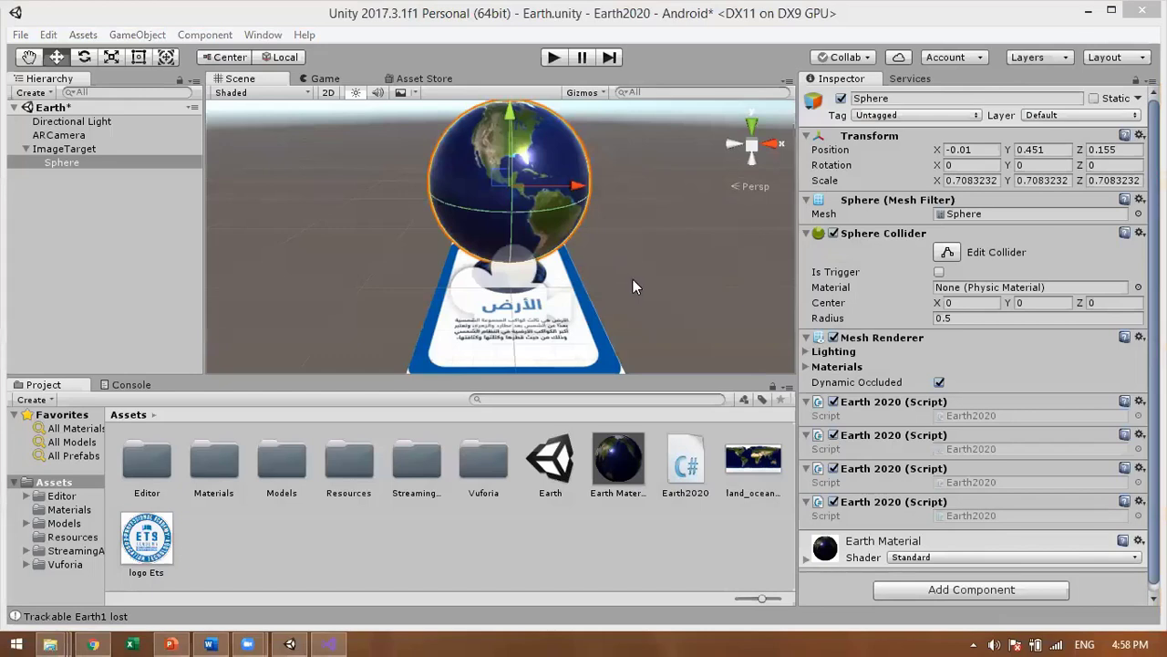
left_click(693, 295)
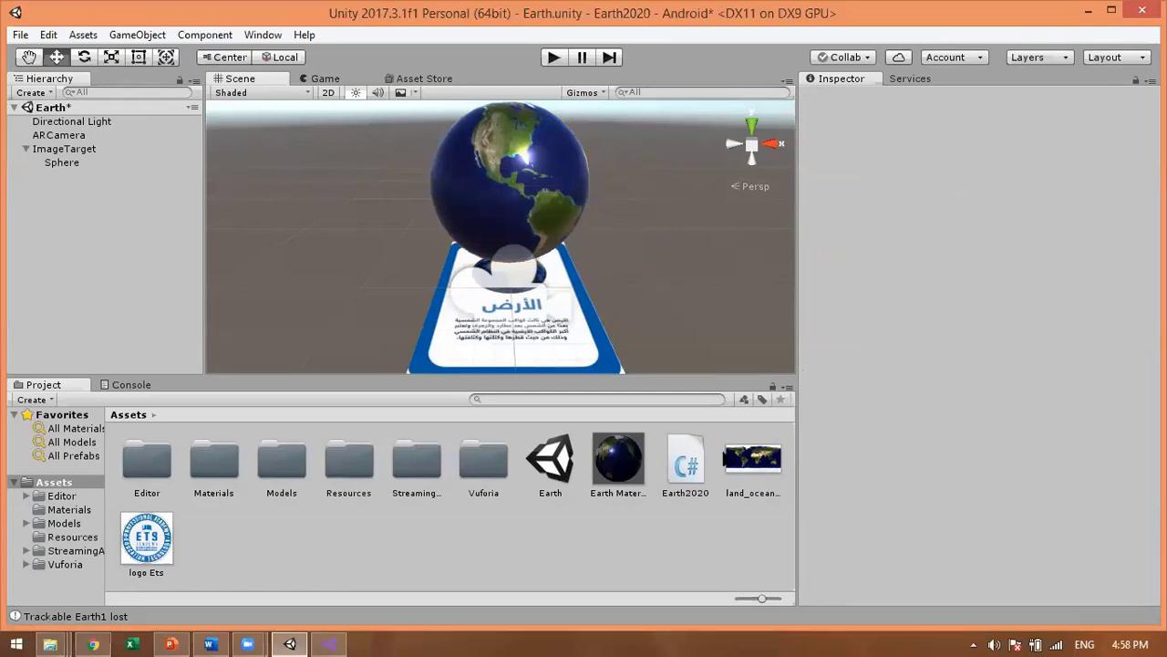
left_click(292, 638)
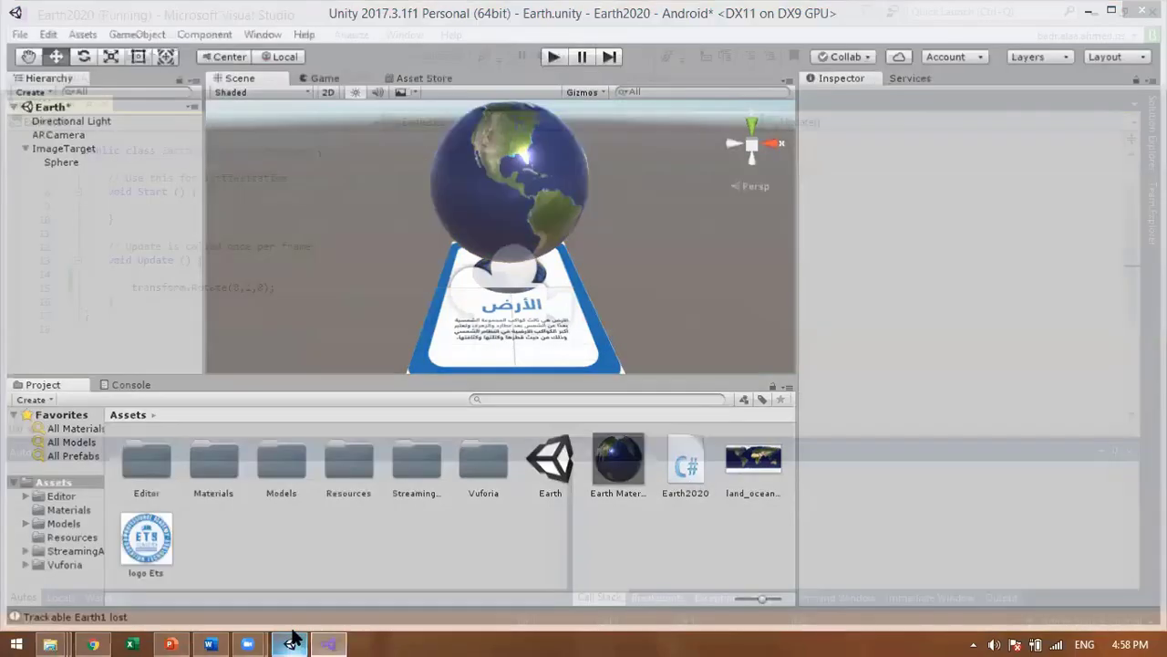
key("alt+Tab")
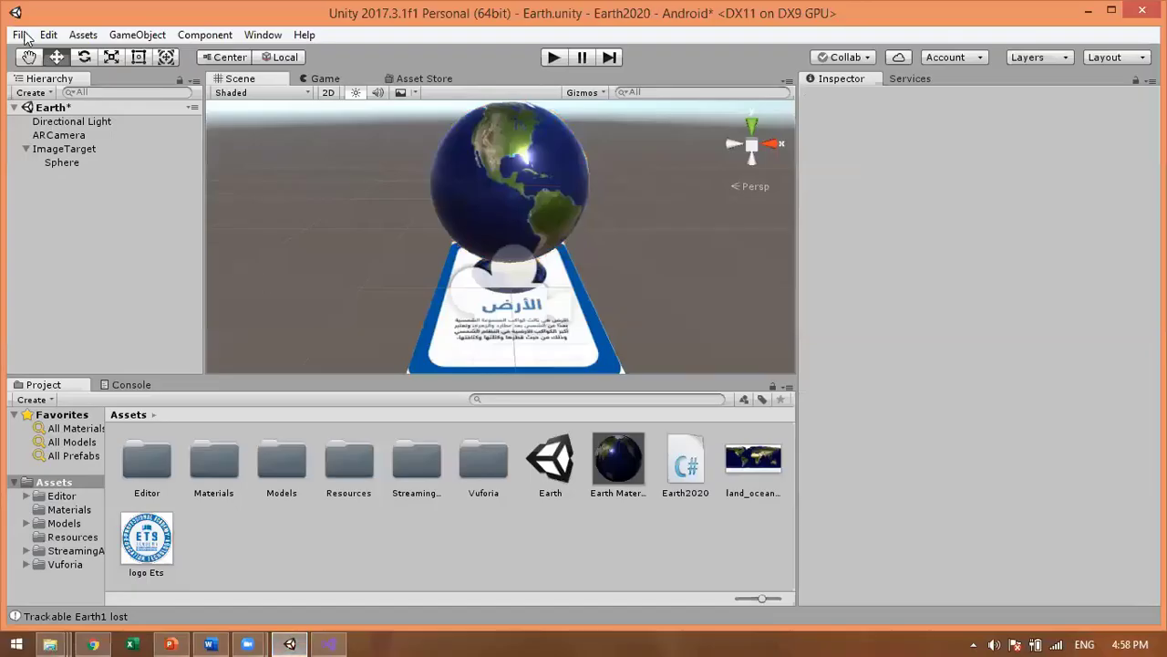
left_click(23, 36)
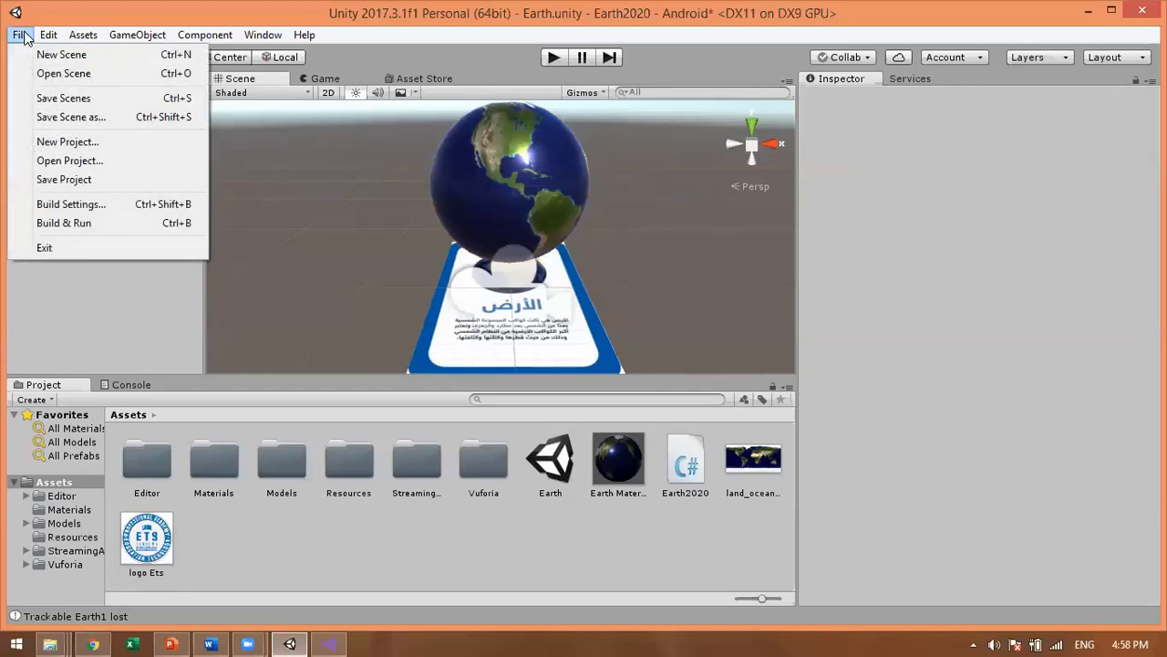
left_click(88, 208)
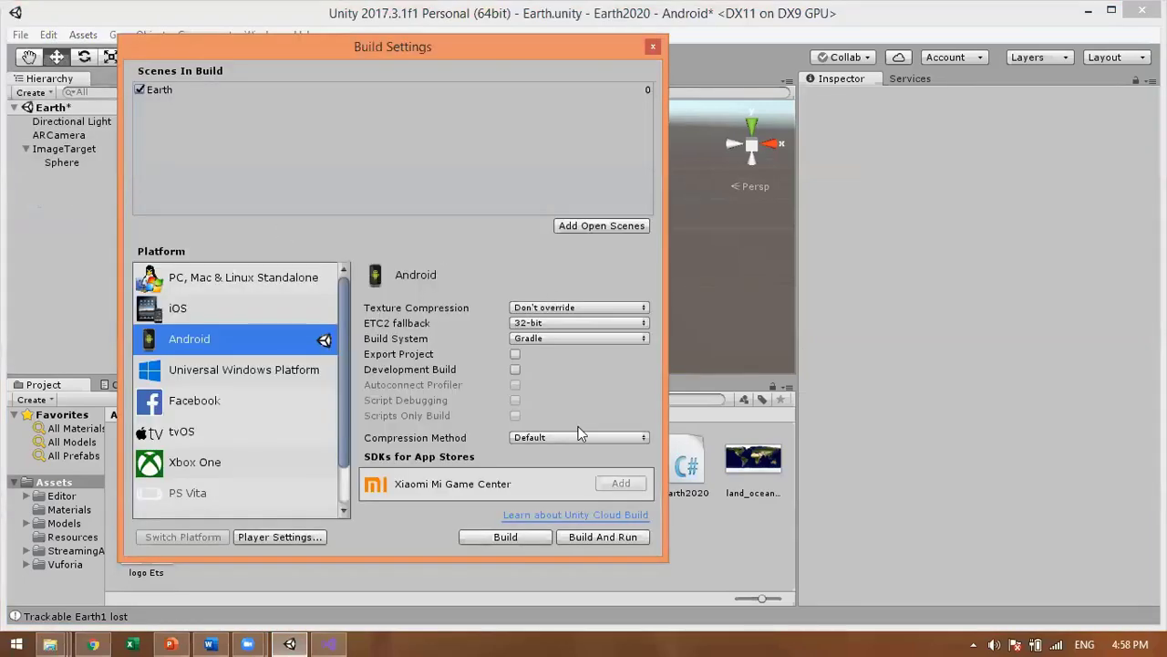
left_click(514, 539)
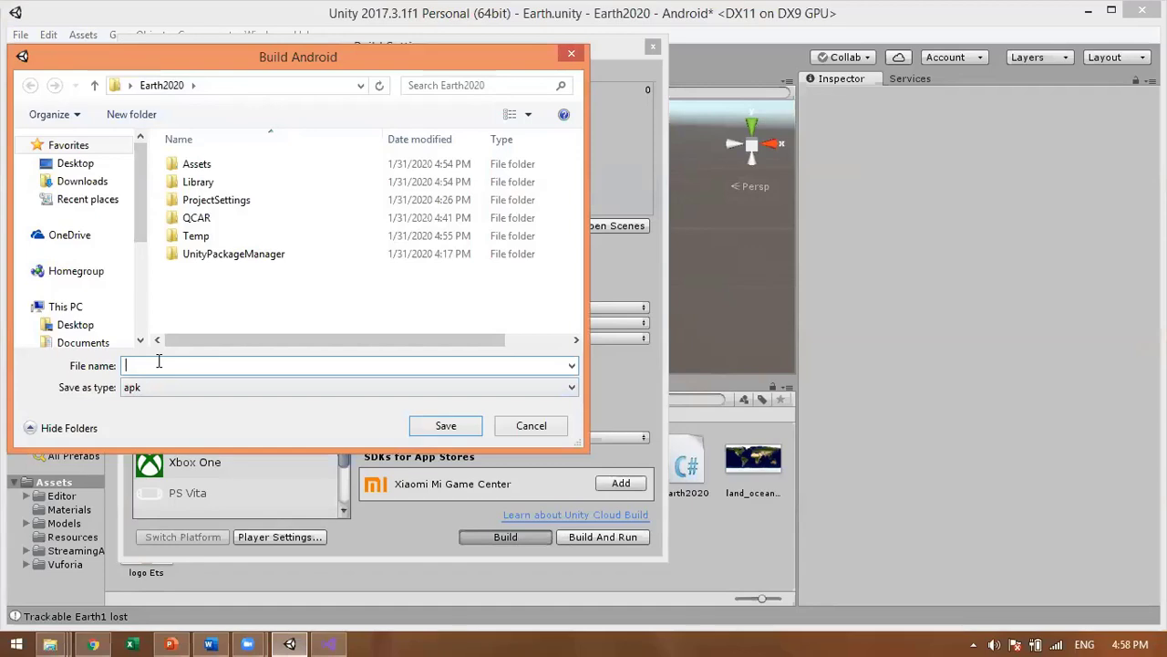
type("Earth")
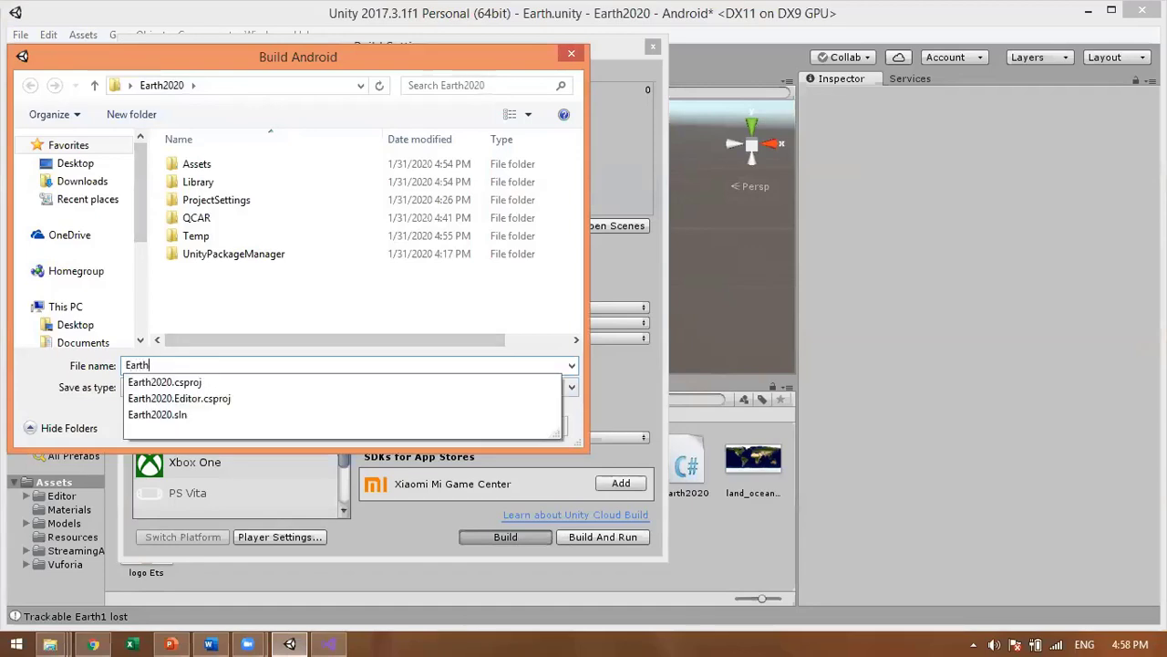
type("2020")
left_click(444, 427)
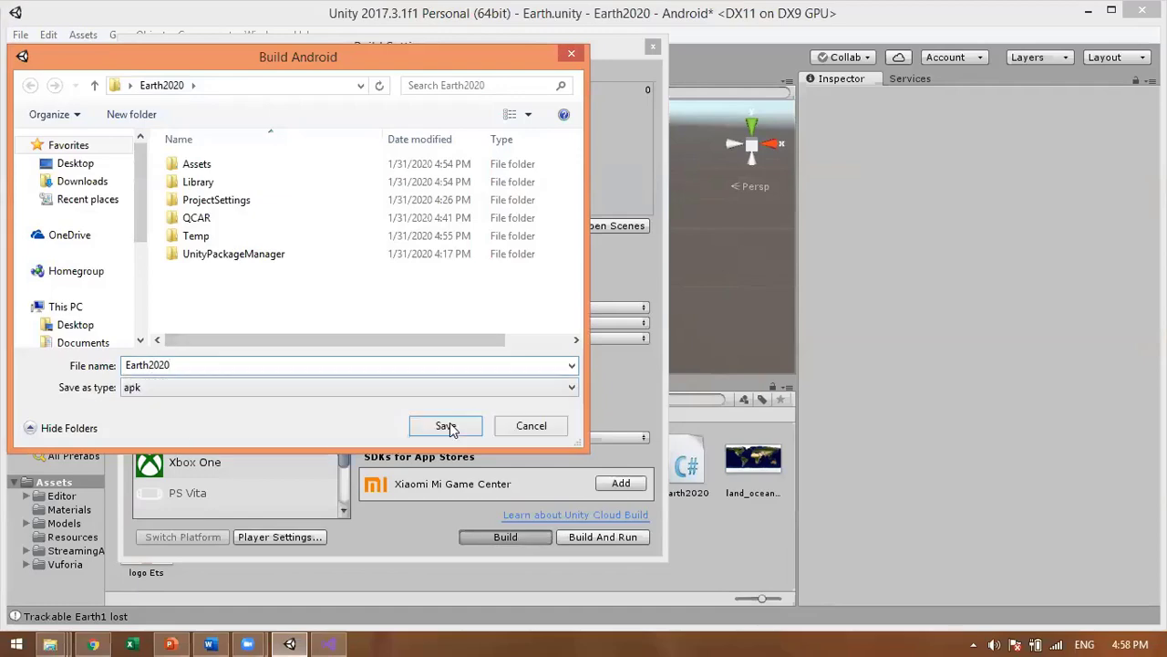
left_click(447, 427)
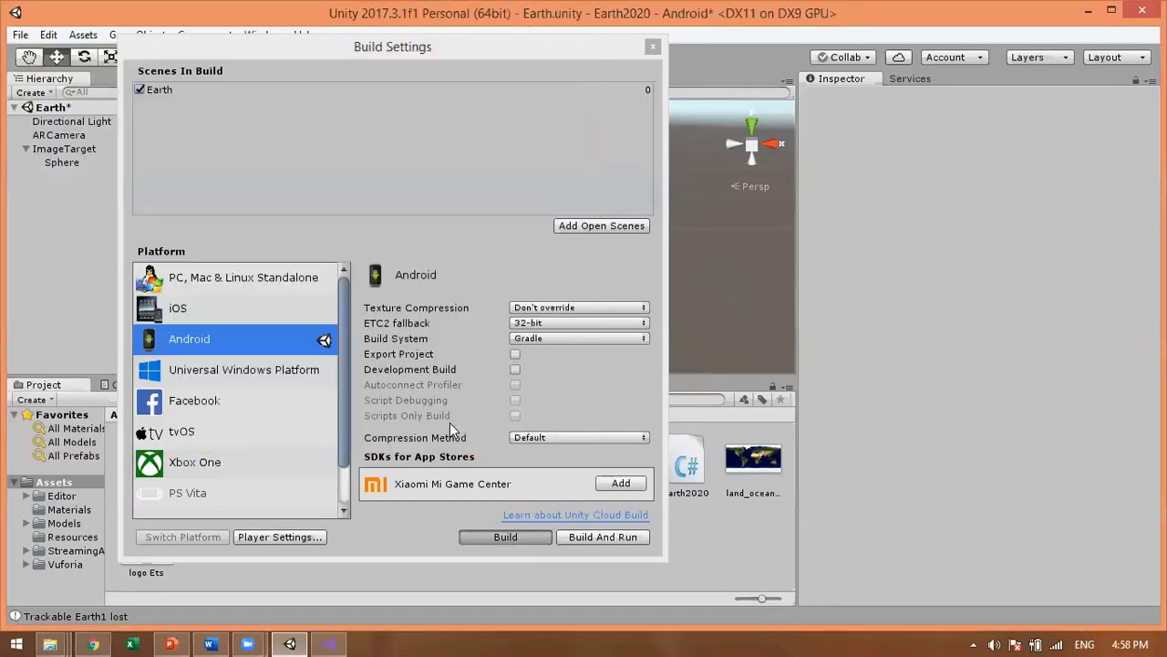
Step: Restart the build and pick the sdk folder on Local Disk (E:) as the Android SDK root
left_click(500, 547)
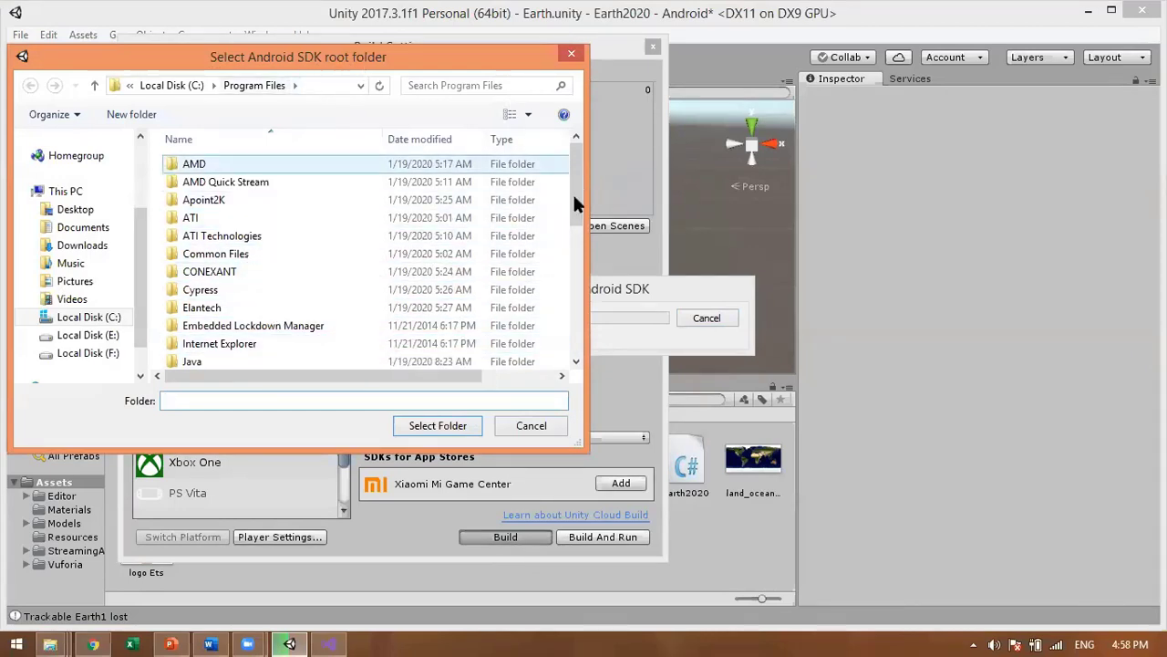
left_click_drag(571, 242, 567, 199)
scroll(554, 289, "down", 5)
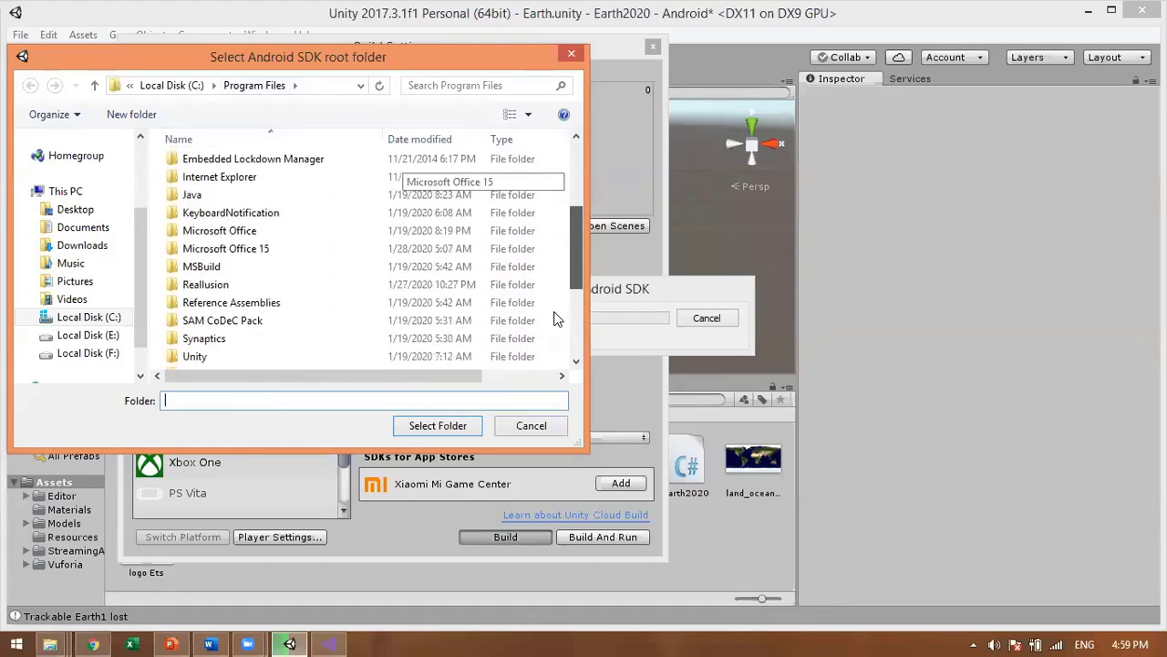
scroll(553, 219, "up", 5)
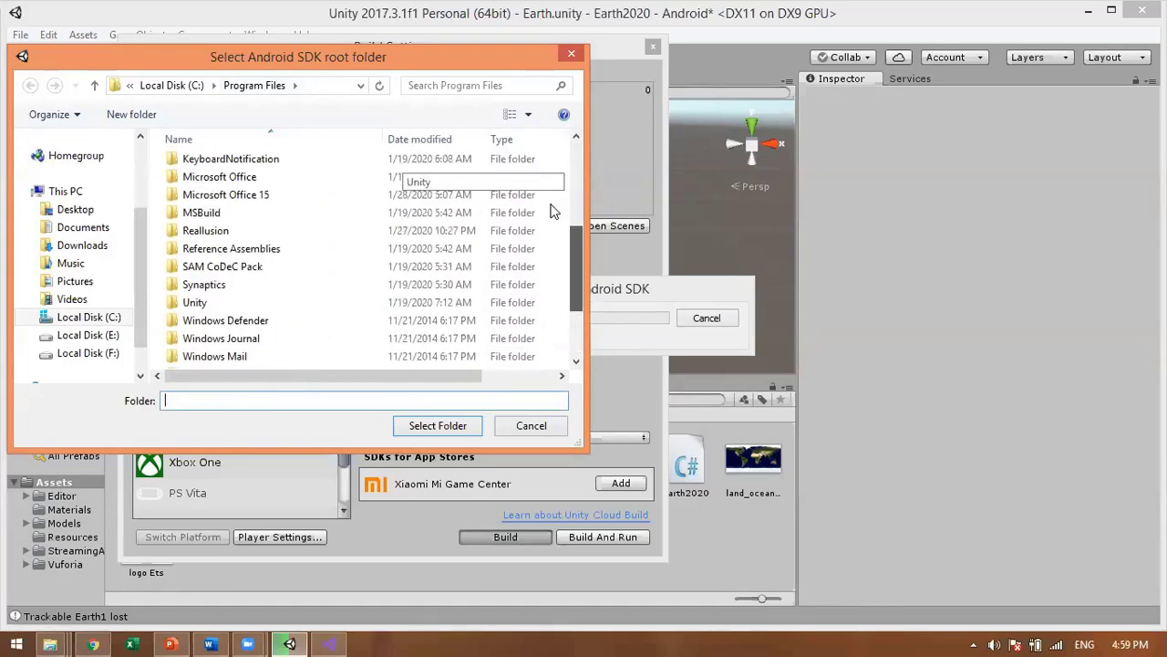
scroll(553, 165, "up", 2)
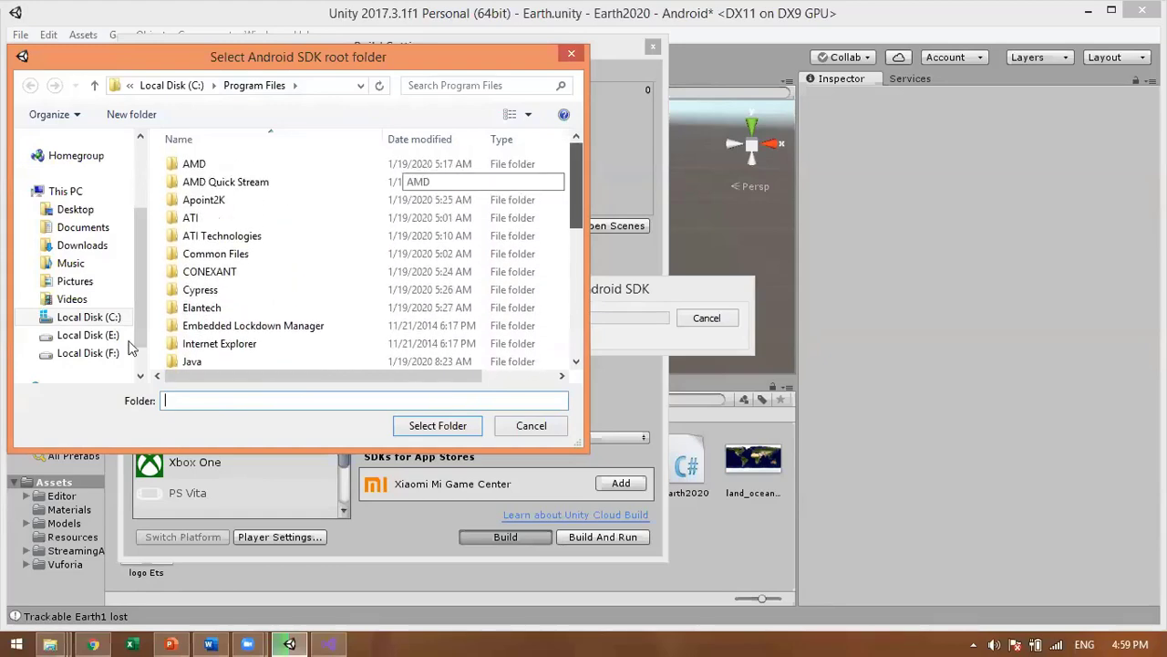
left_click(91, 337)
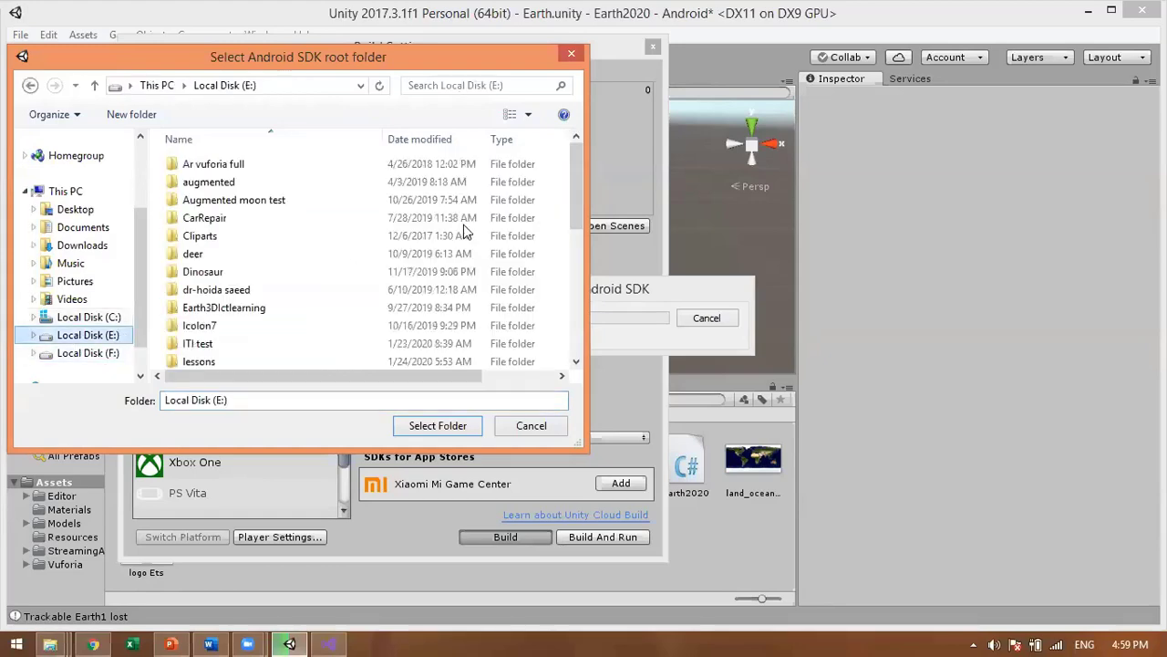
left_click_drag(576, 197, 578, 229)
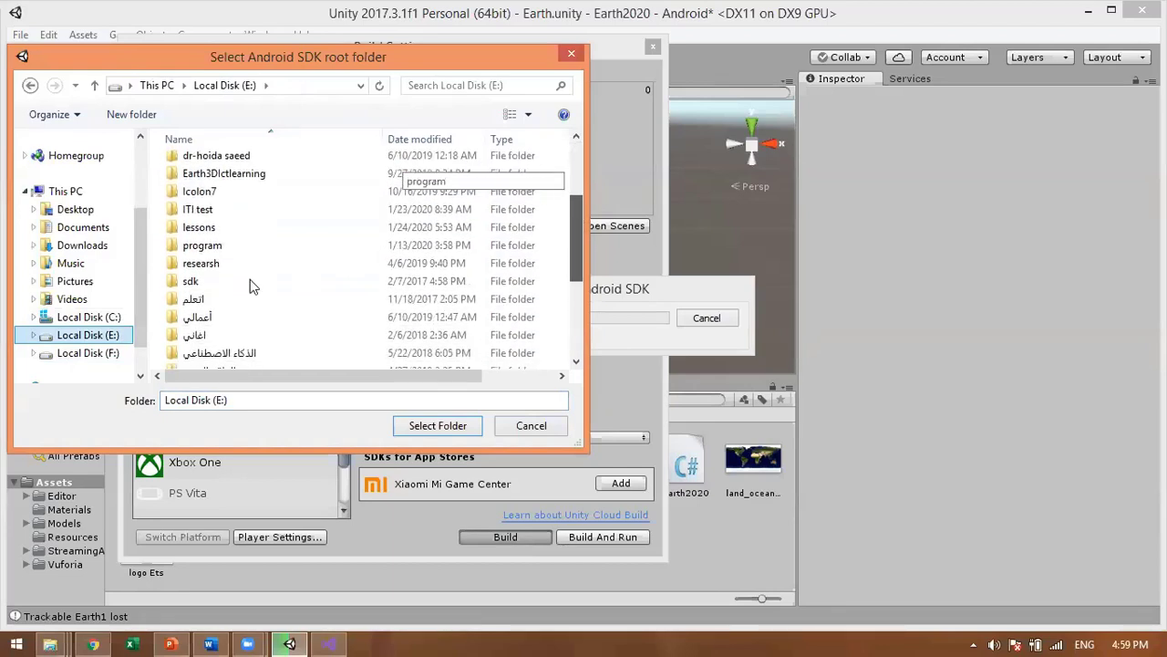
left_click(202, 285)
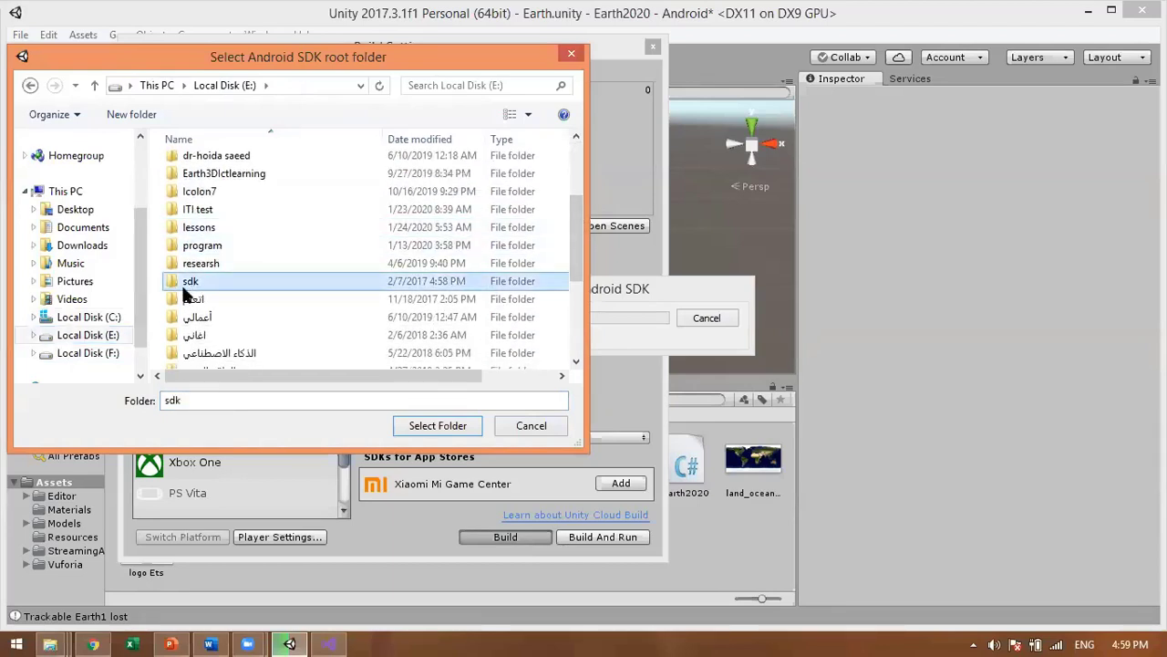
left_click(437, 426)
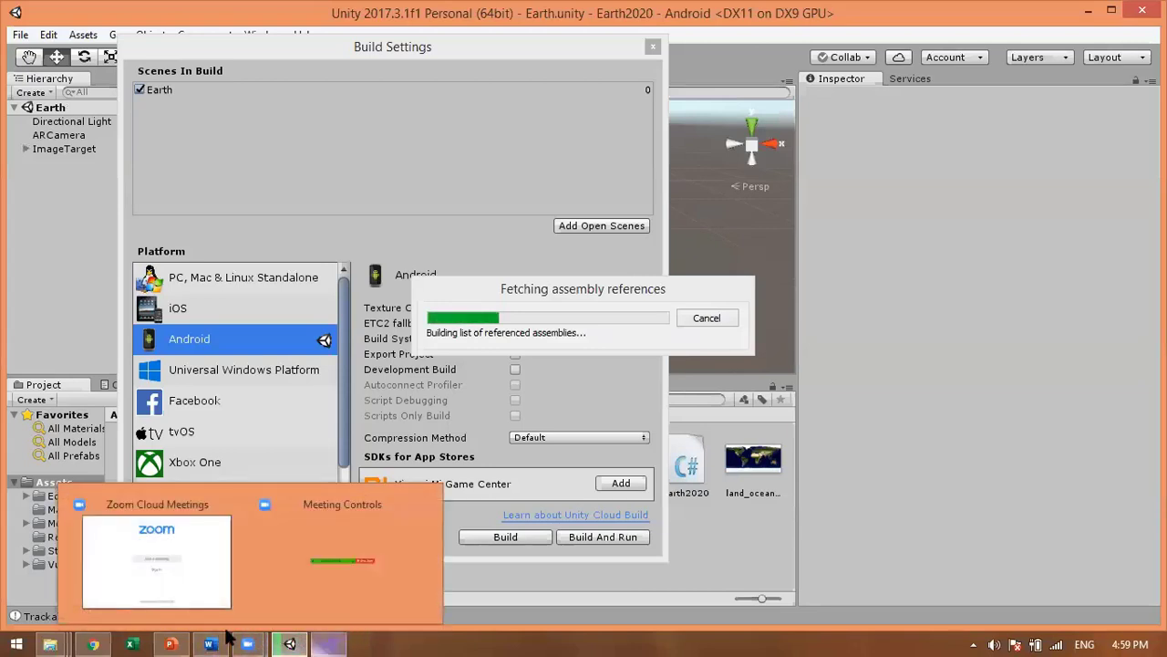
Step: Start the Android build and wait until the Package Name error dialog appears
mouse_move(228, 637)
left_click(232, 598)
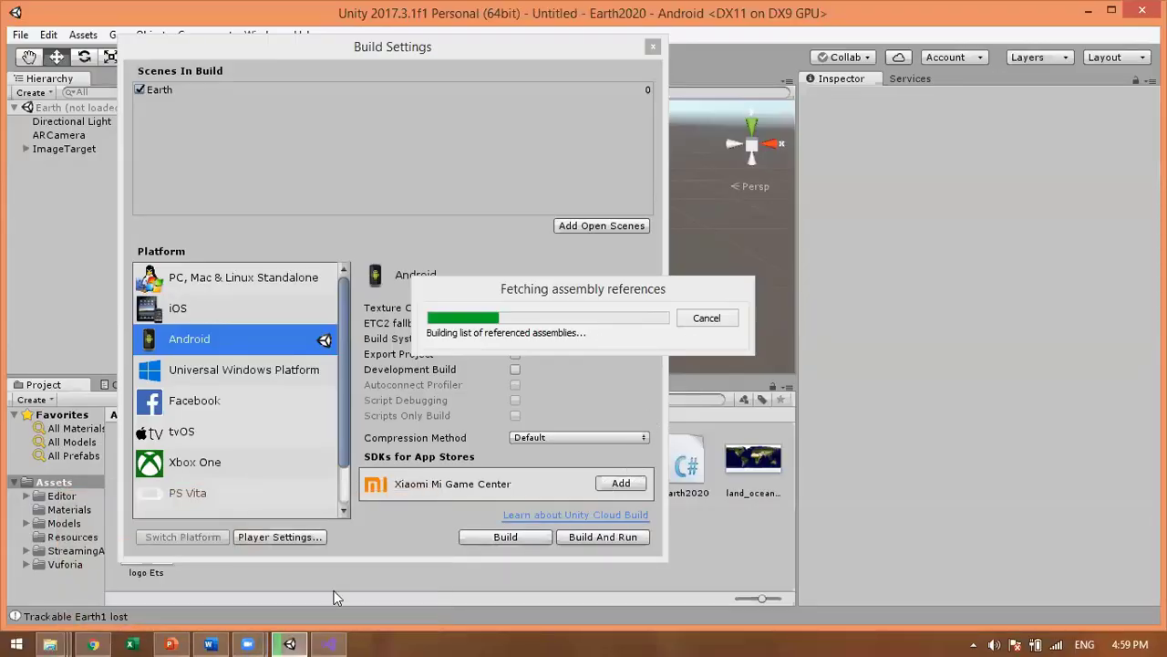
mouse_move(107, 636)
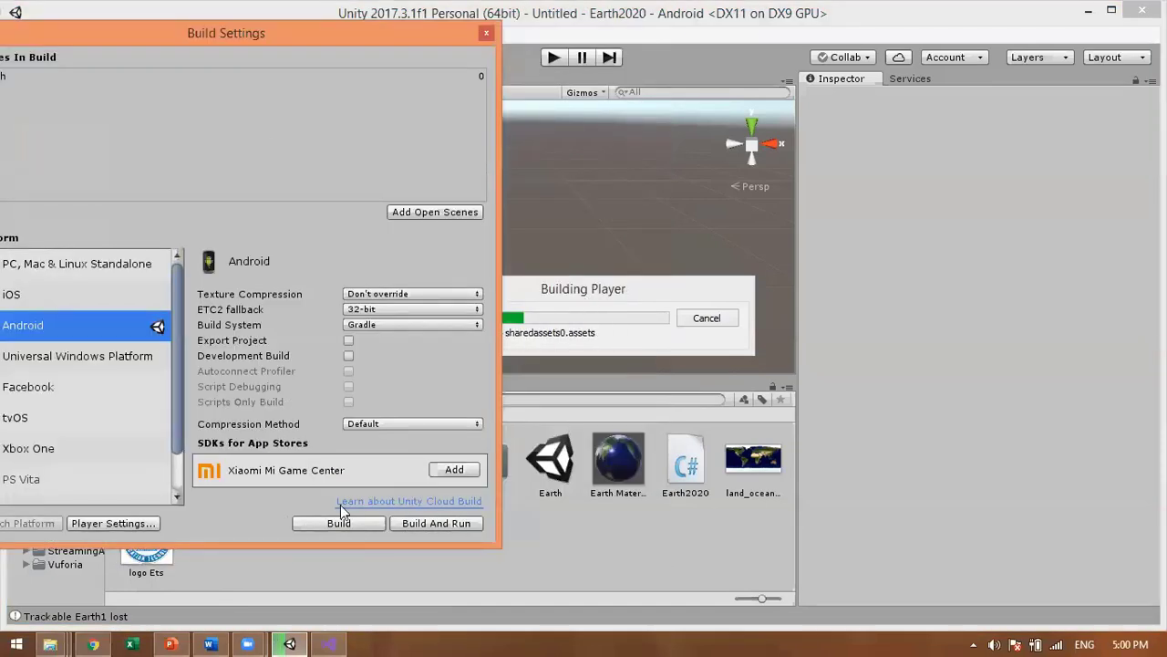
mouse_move(247, 644)
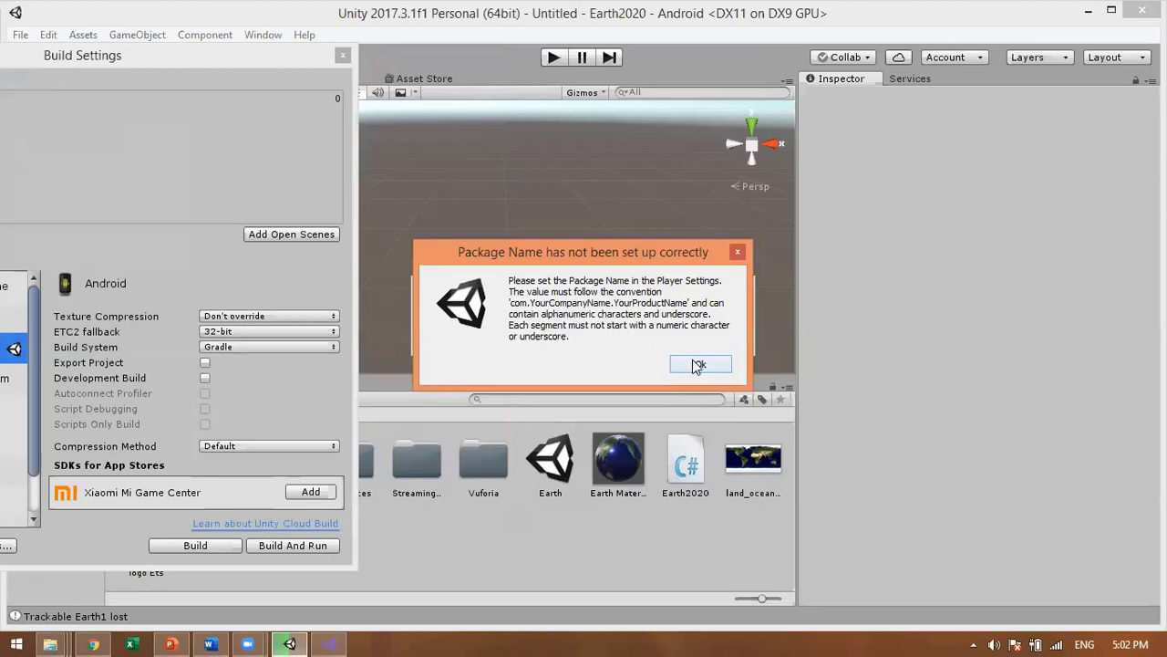
Step: Dismiss the Package Name error and close Build Settings, leaving Android Player Settings visible
left_click(698, 365)
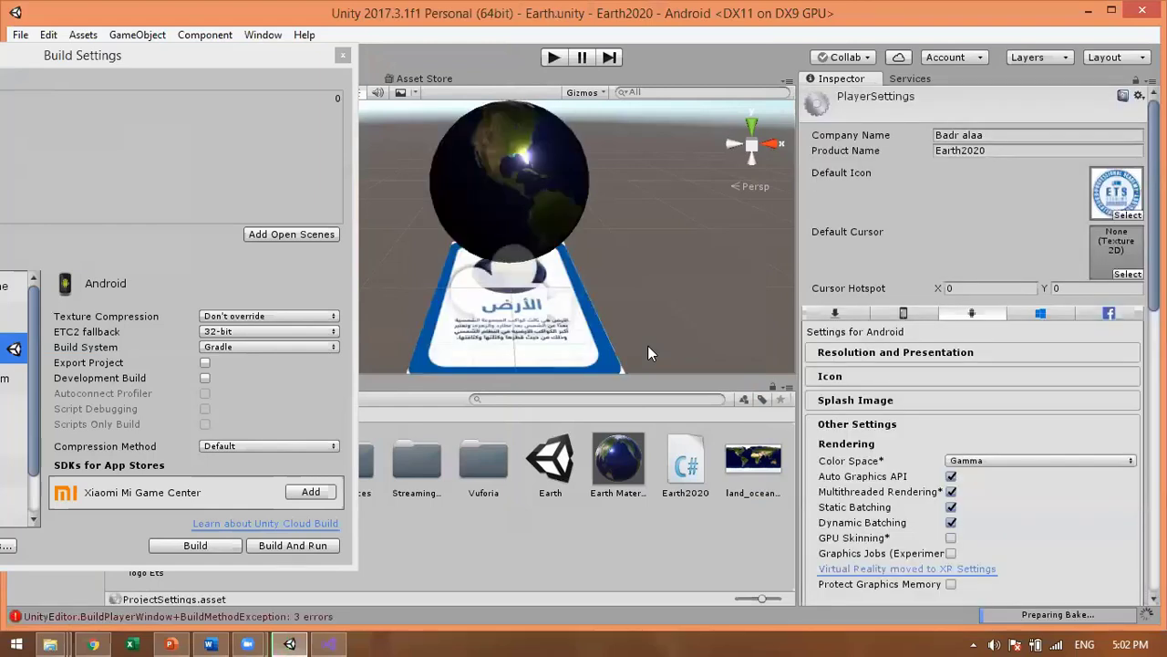
left_click(998, 408)
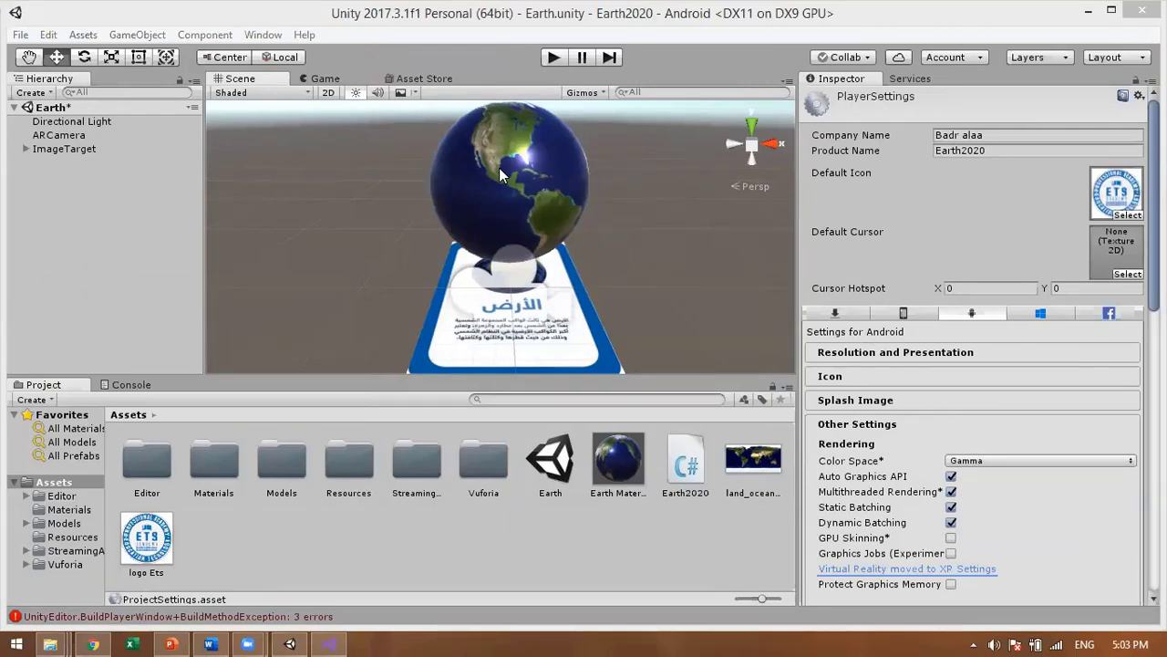
key("ctrl+shift+b")
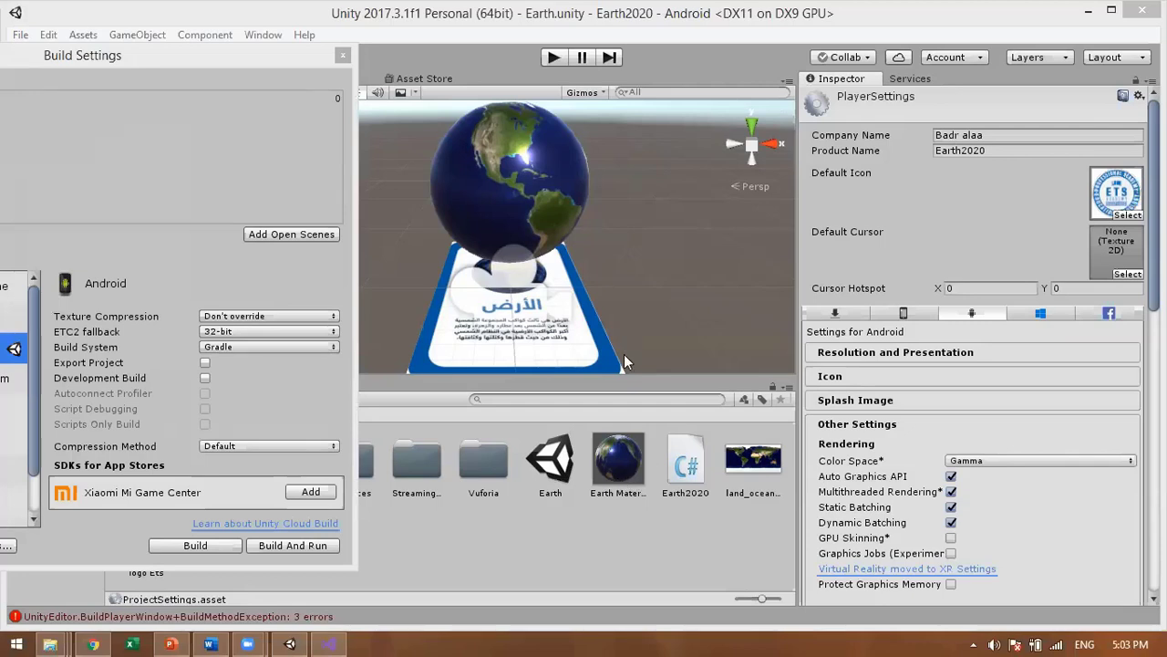
left_click(342, 55)
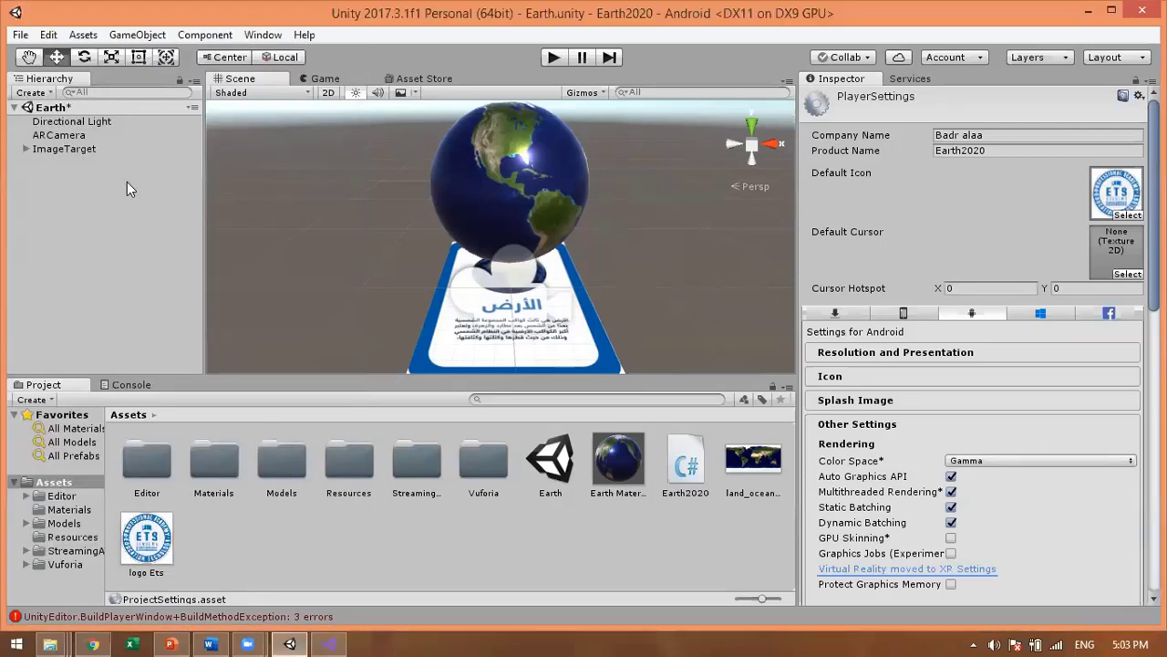
Step: Add a new Vuforia Image target and drag it to the right of the first one
left_click(72, 150)
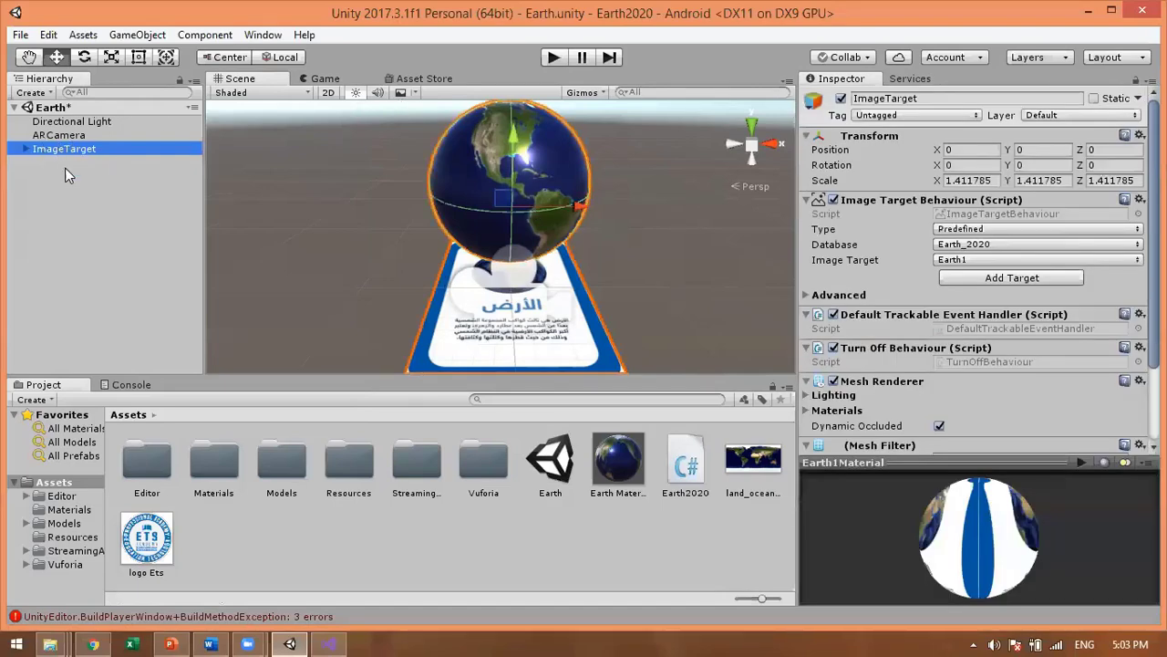
left_click(65, 168)
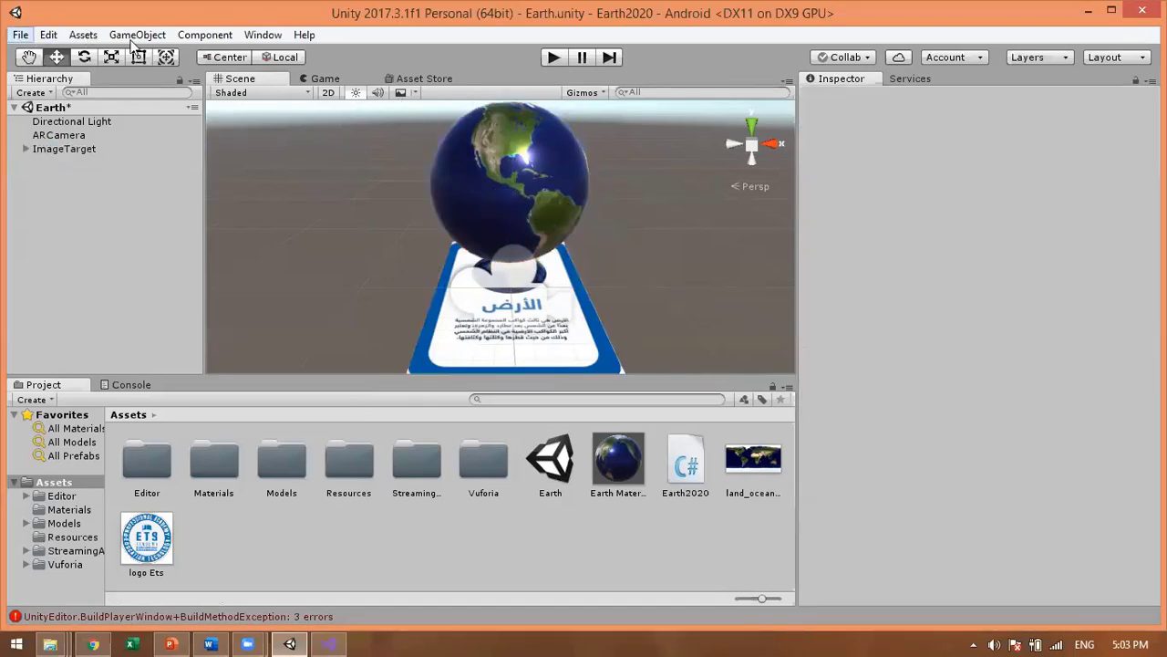
left_click(154, 37)
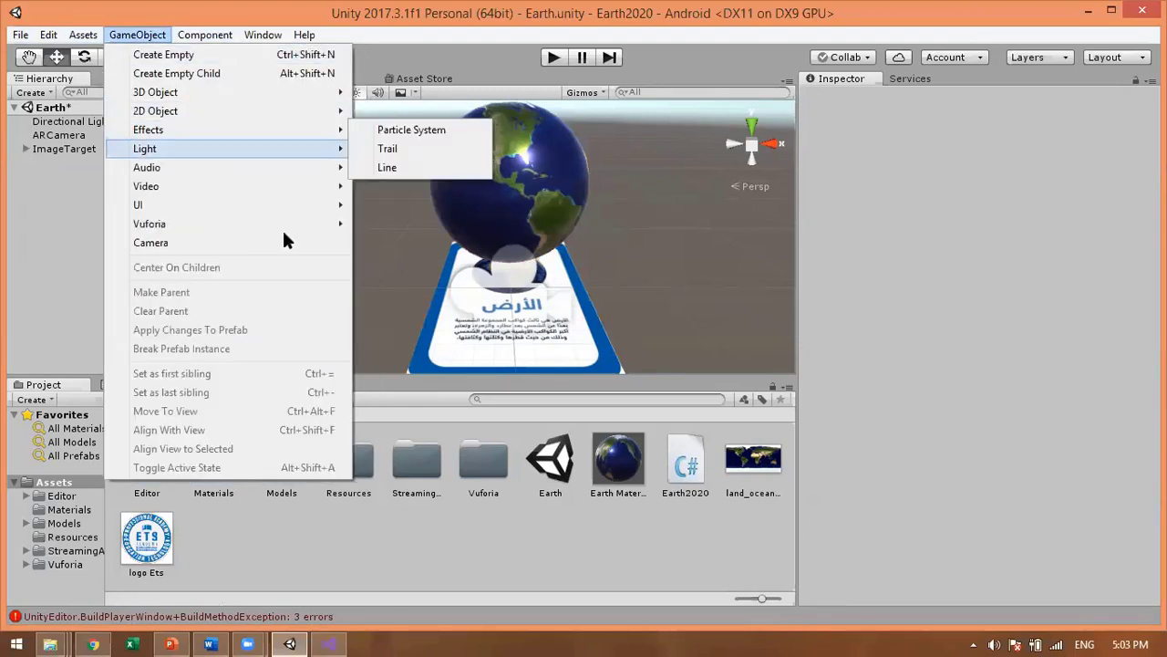
mouse_move(344, 226)
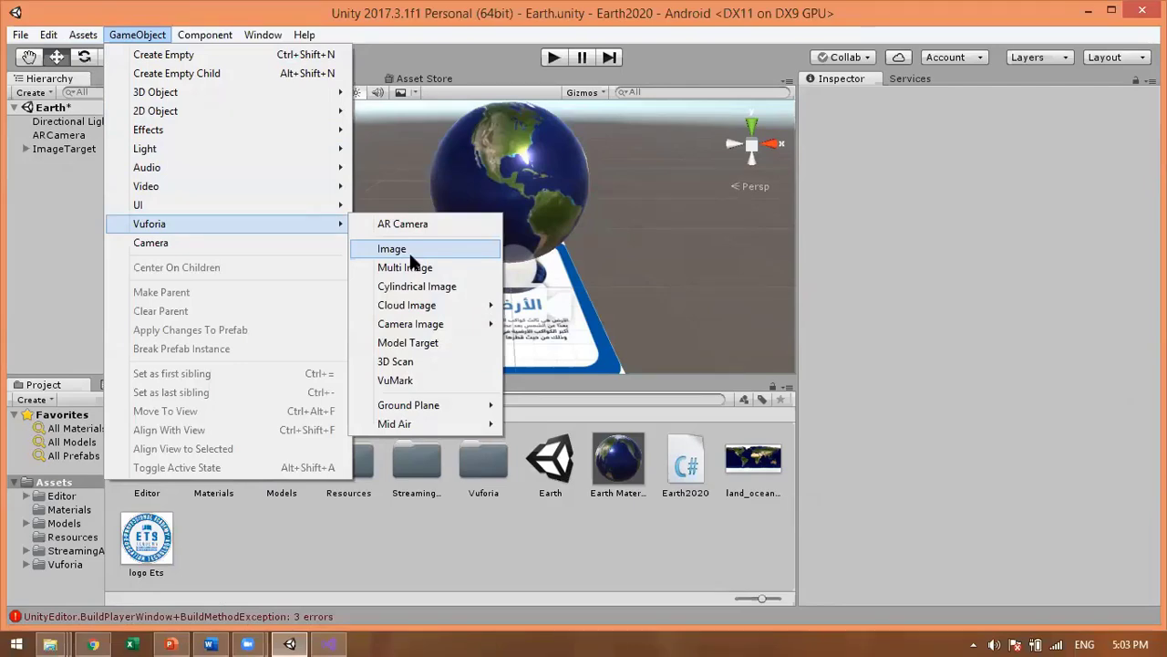
left_click(415, 258)
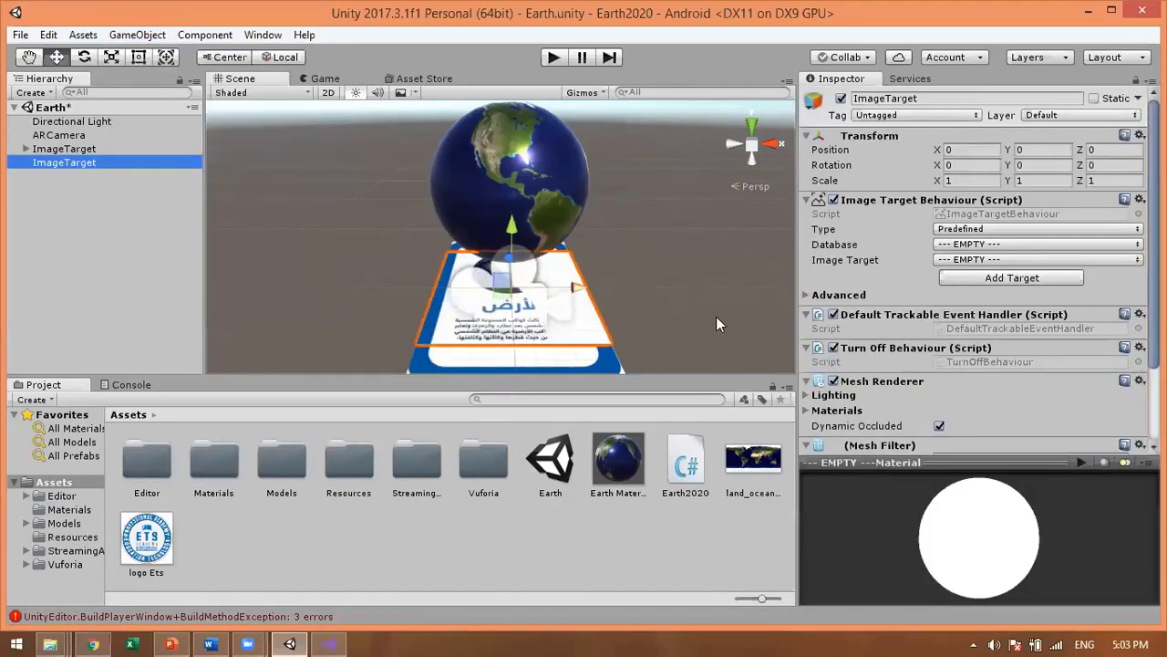
left_click_drag(575, 287, 782, 287)
middle_click_drag(554, 342, 365, 351)
left_click_drag(474, 267, 535, 283)
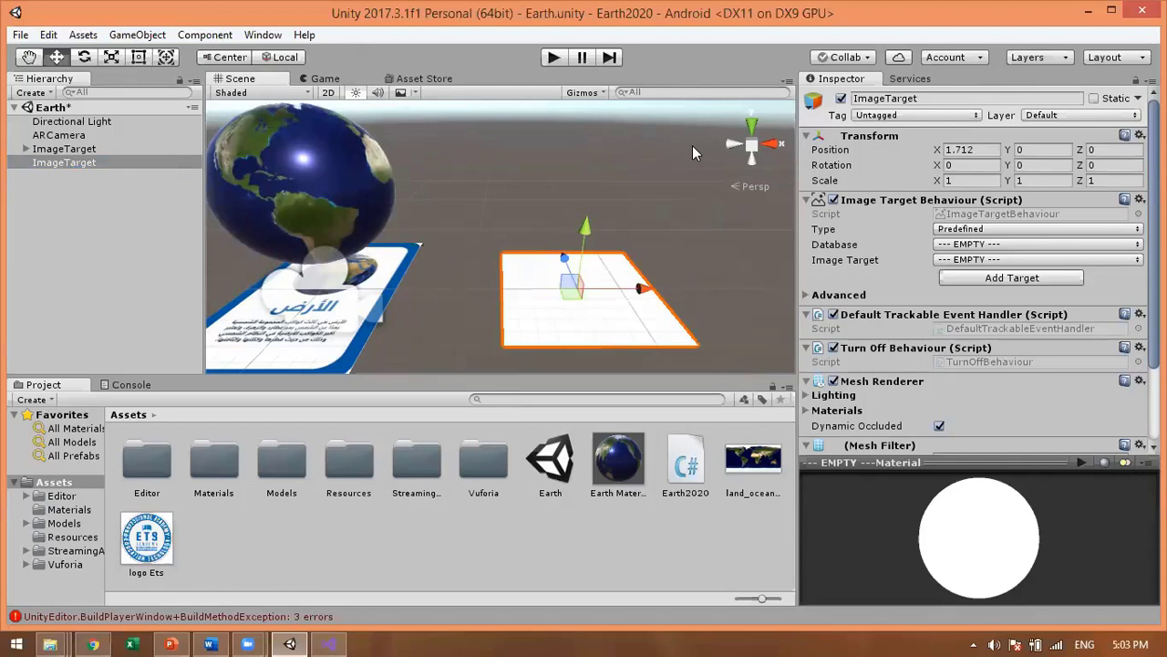
left_click_drag(639, 289, 642, 290)
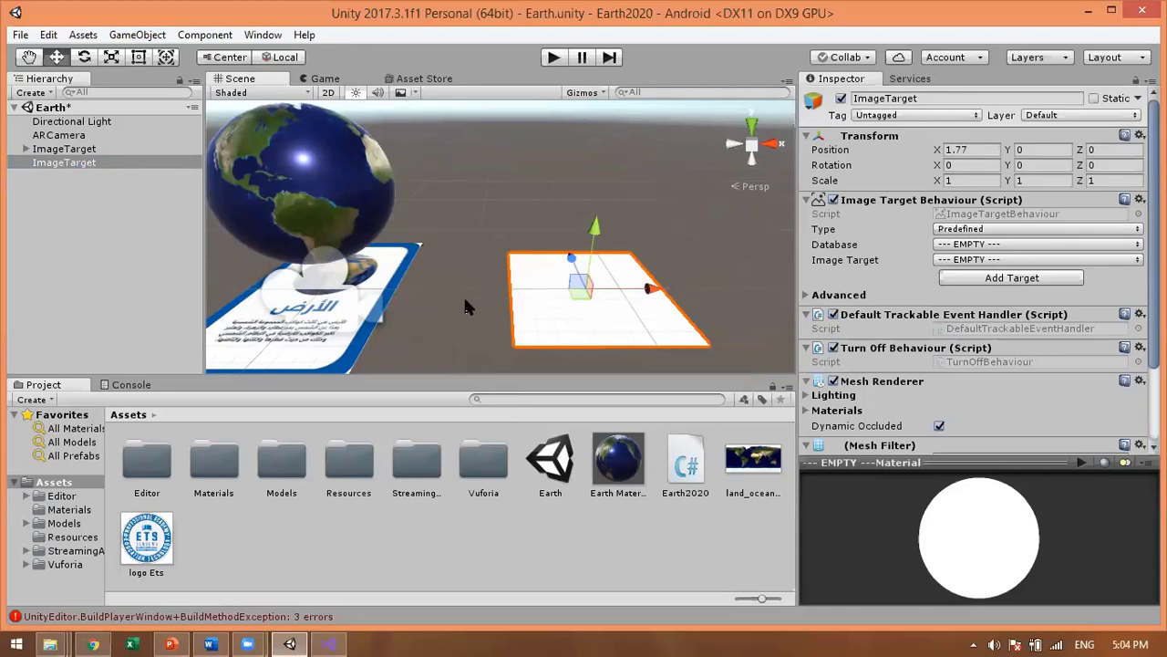
Step: Set the new target's database to Earth_2020 with image Earth1, positioned at X 1.874
left_click(983, 245)
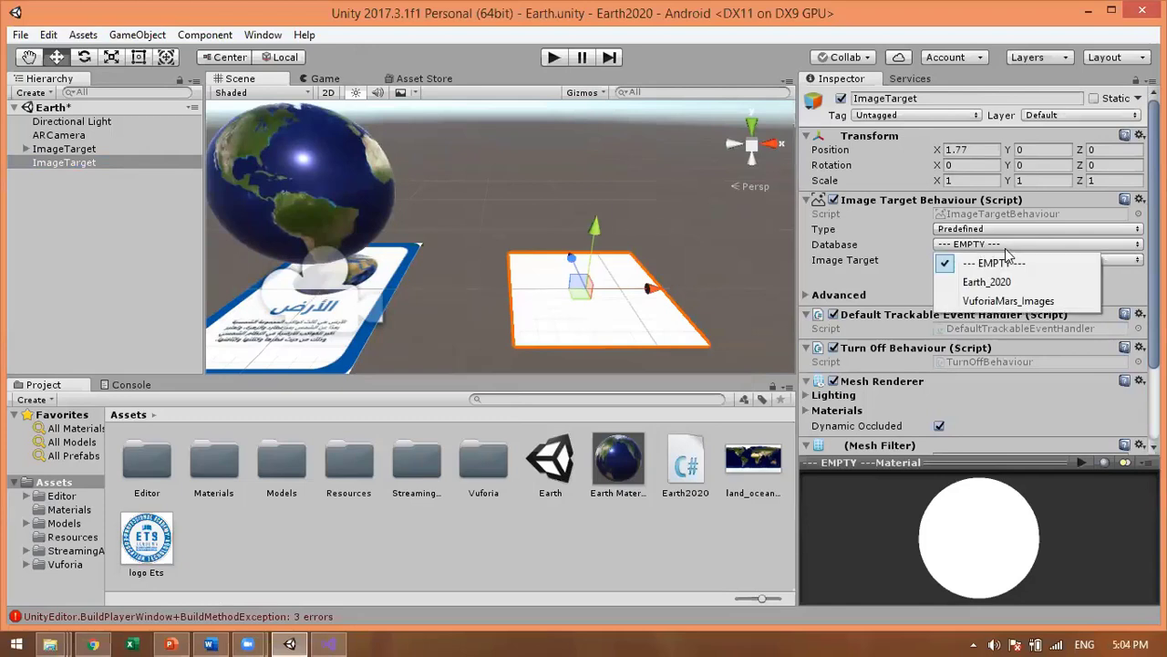
left_click(990, 282)
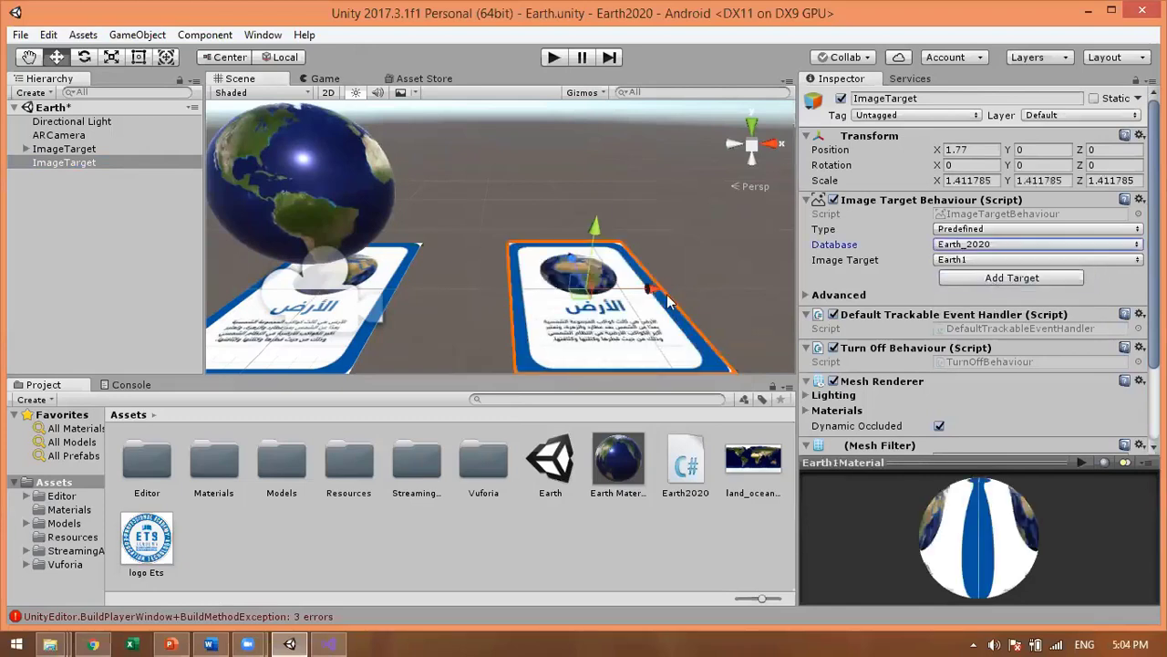
left_click_drag(667, 297, 685, 297)
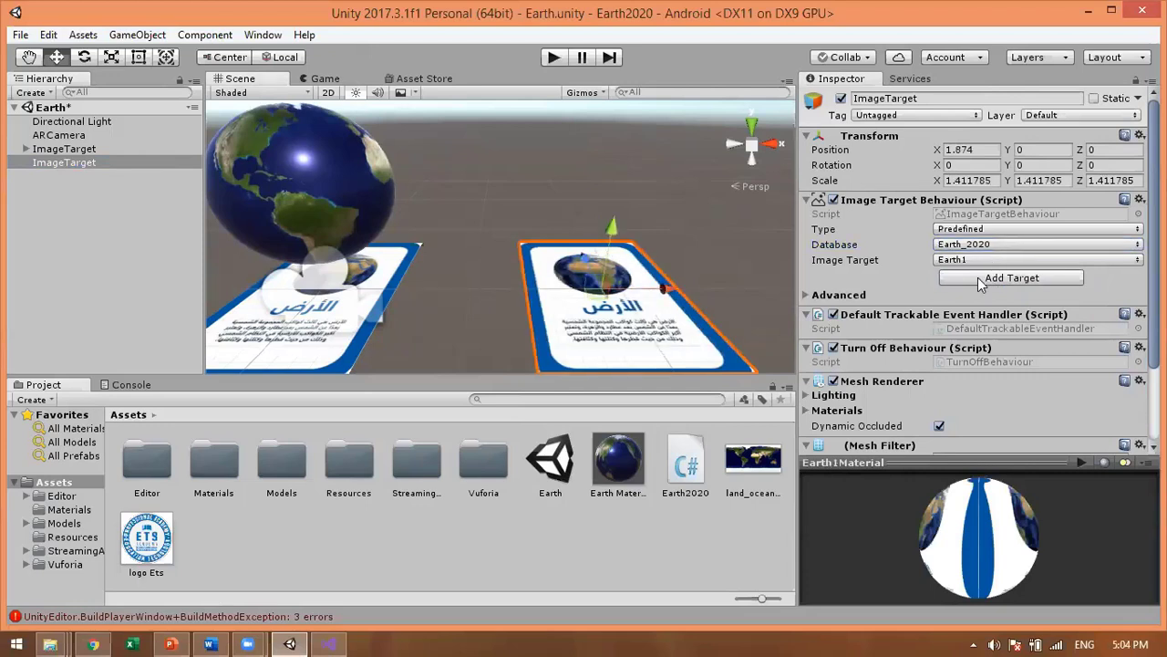
left_click(979, 260)
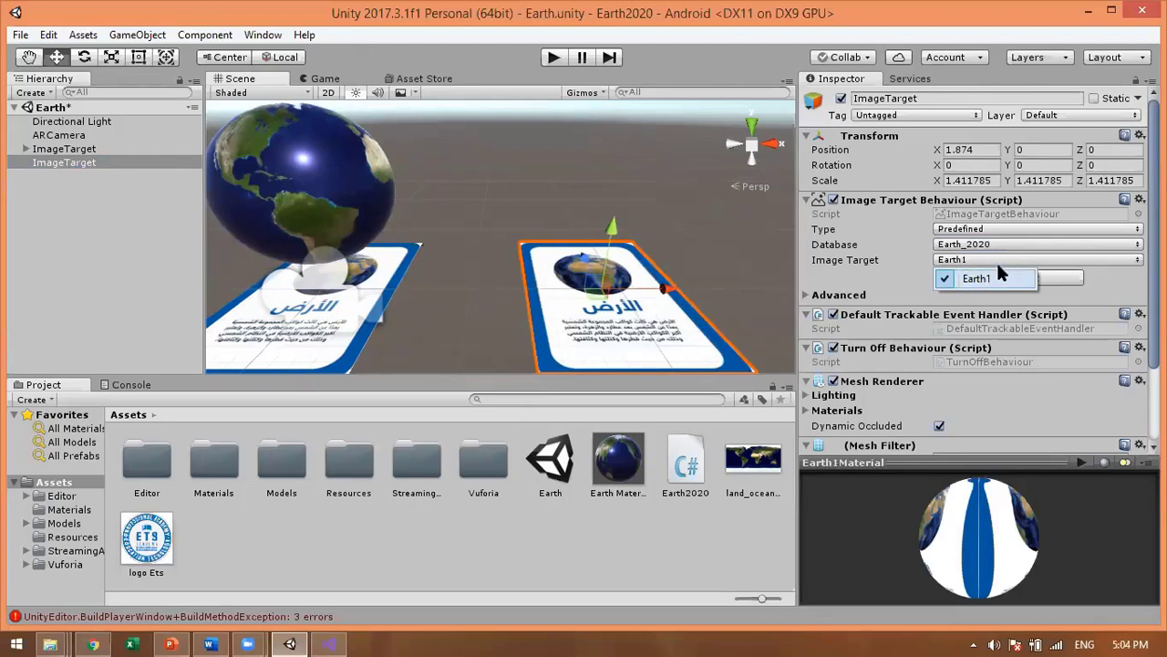
left_click(730, 245)
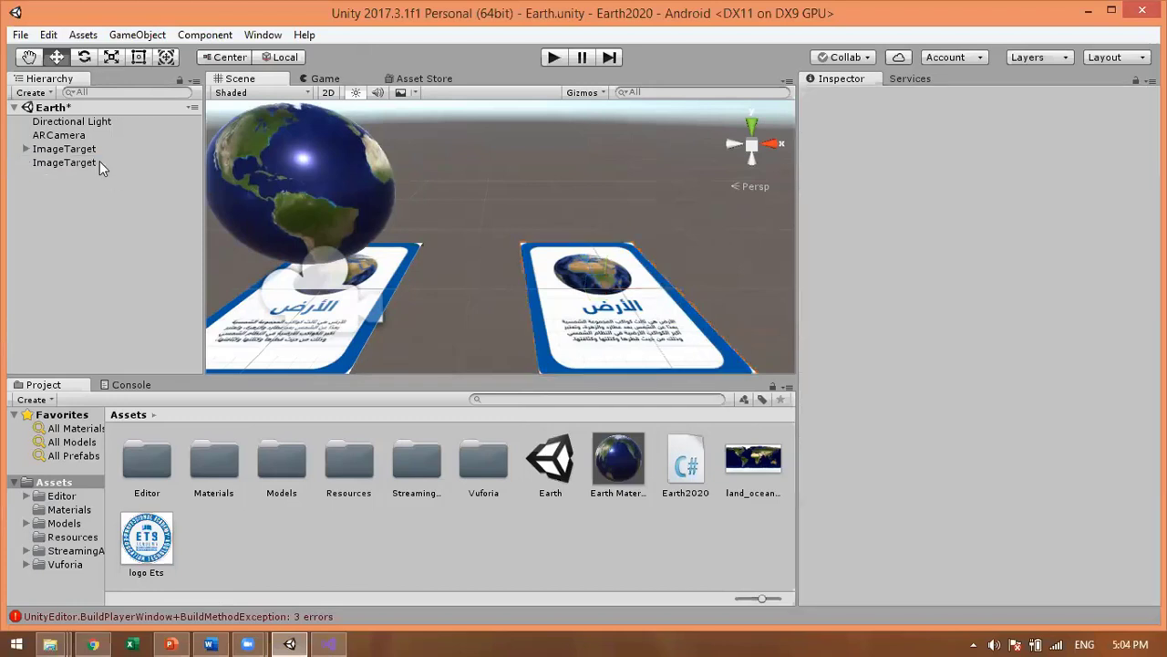
Step: Add a Sphere, parent it under the second ImageTarget, and centre it above that card
left_click(150, 36)
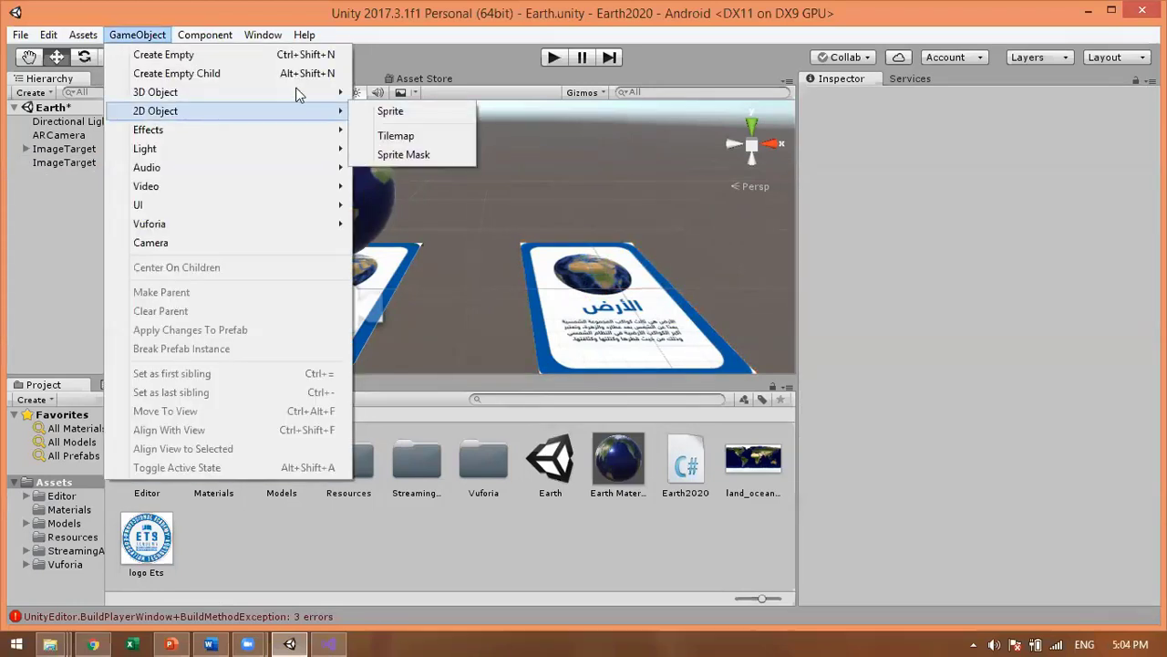
mouse_move(296, 92)
left_click(431, 110)
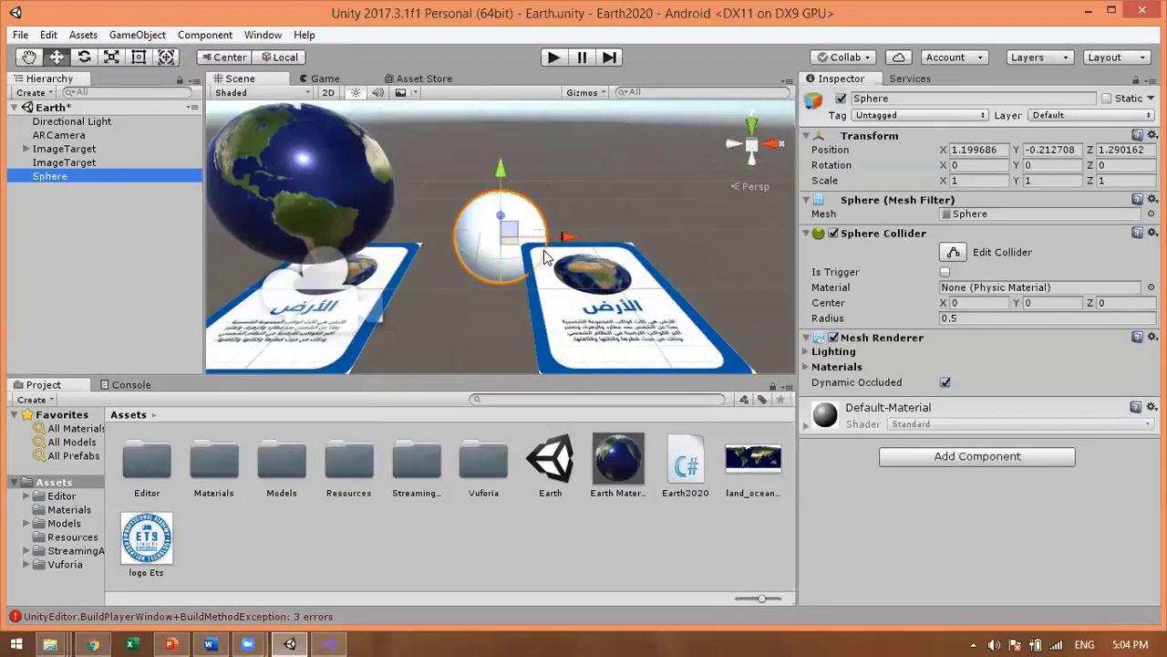
left_click_drag(565, 237, 664, 237)
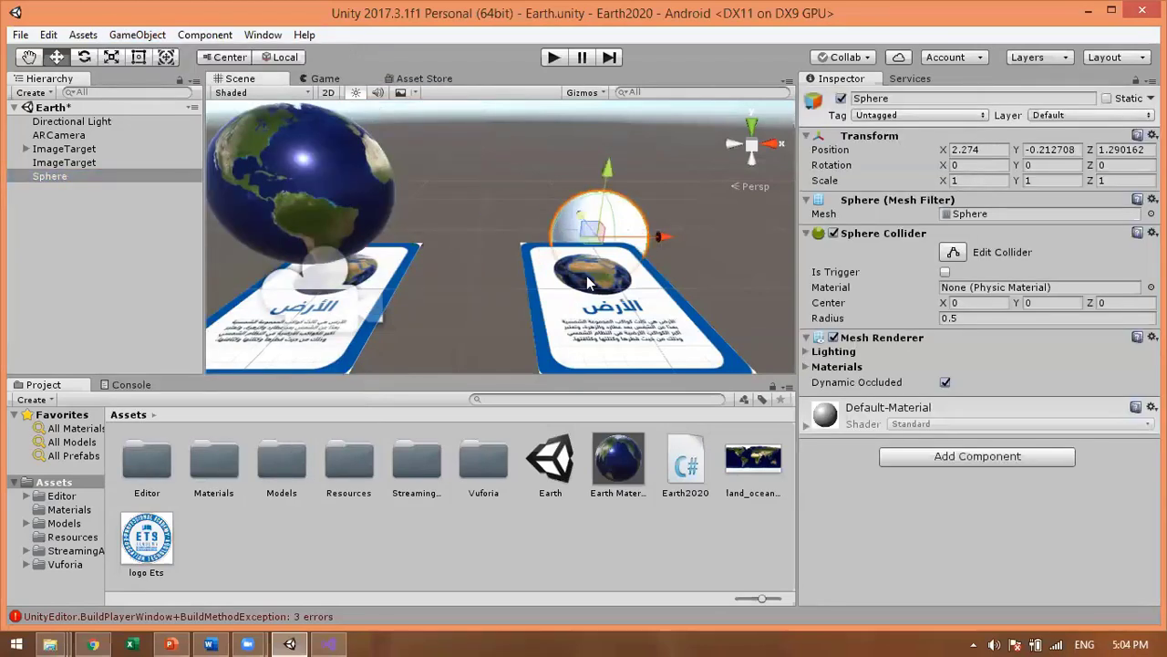
left_click_drag(583, 248, 619, 150)
left_click_drag(80, 176, 65, 162)
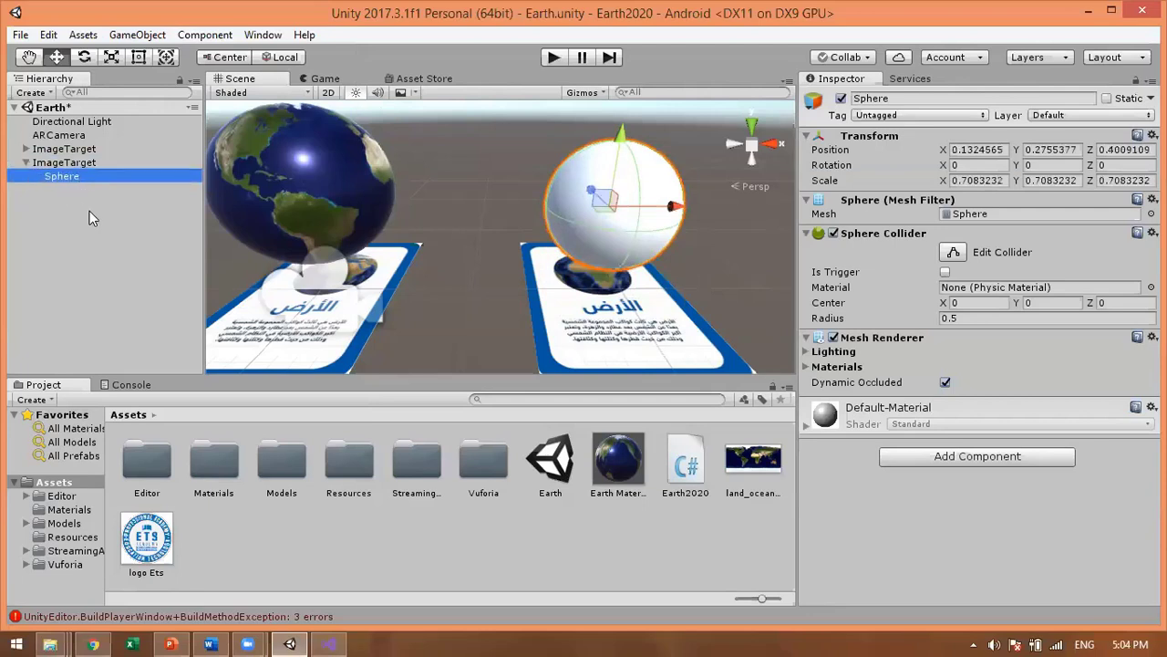
left_click_drag(590, 197, 671, 219)
left_click(547, 529)
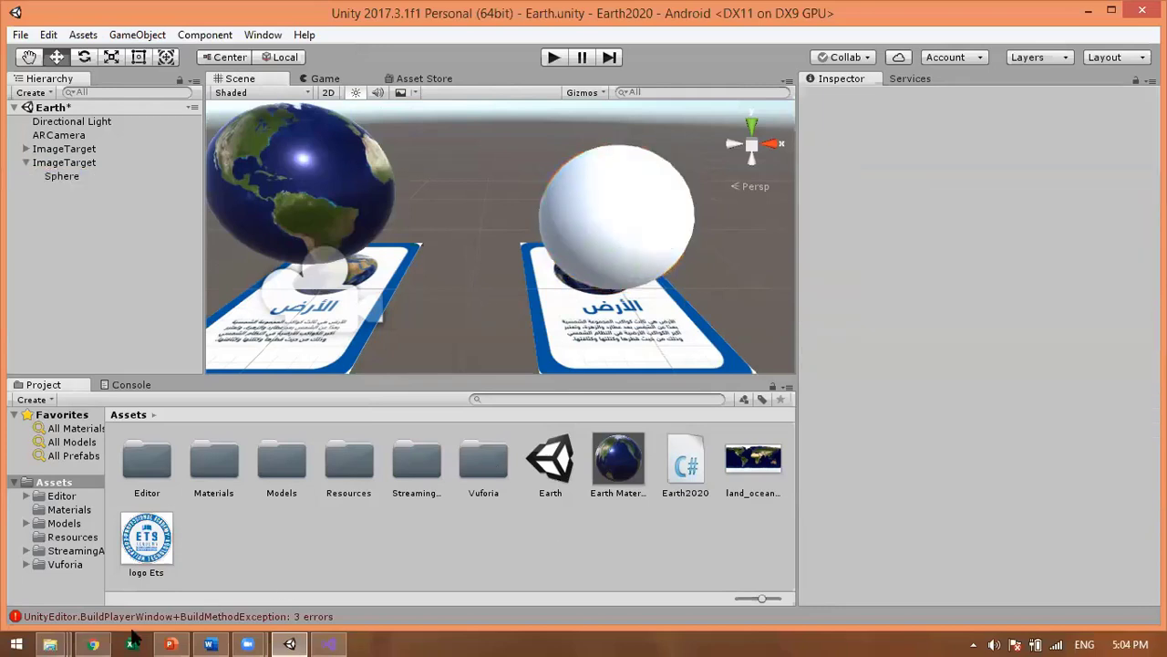
mouse_move(101, 632)
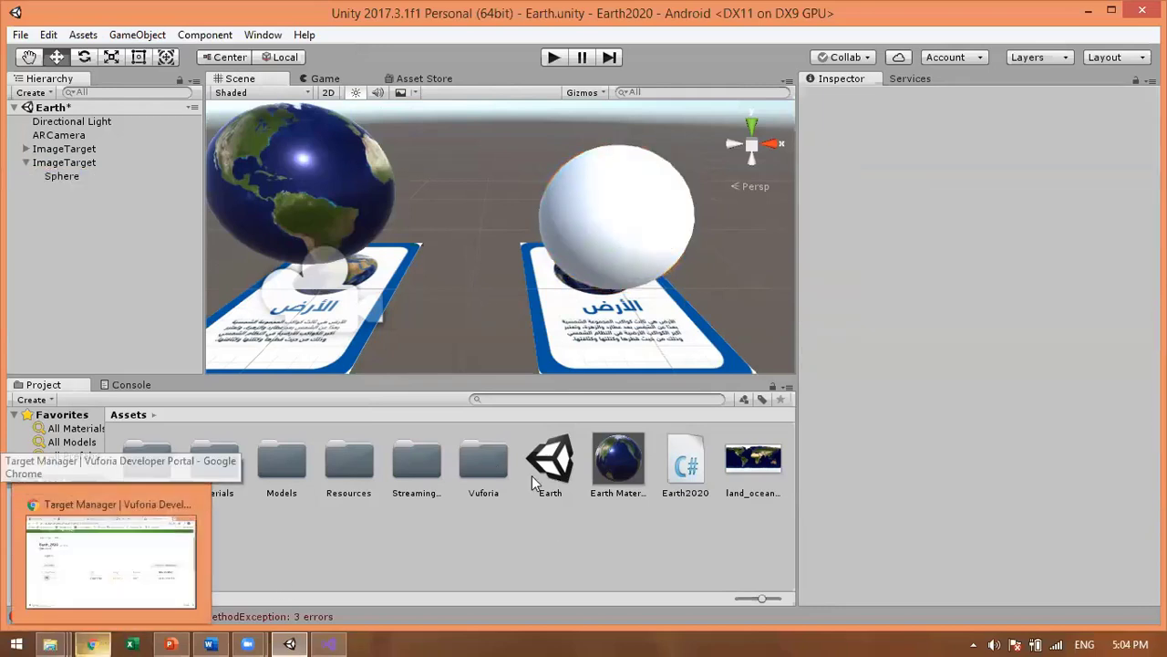
left_click(640, 344)
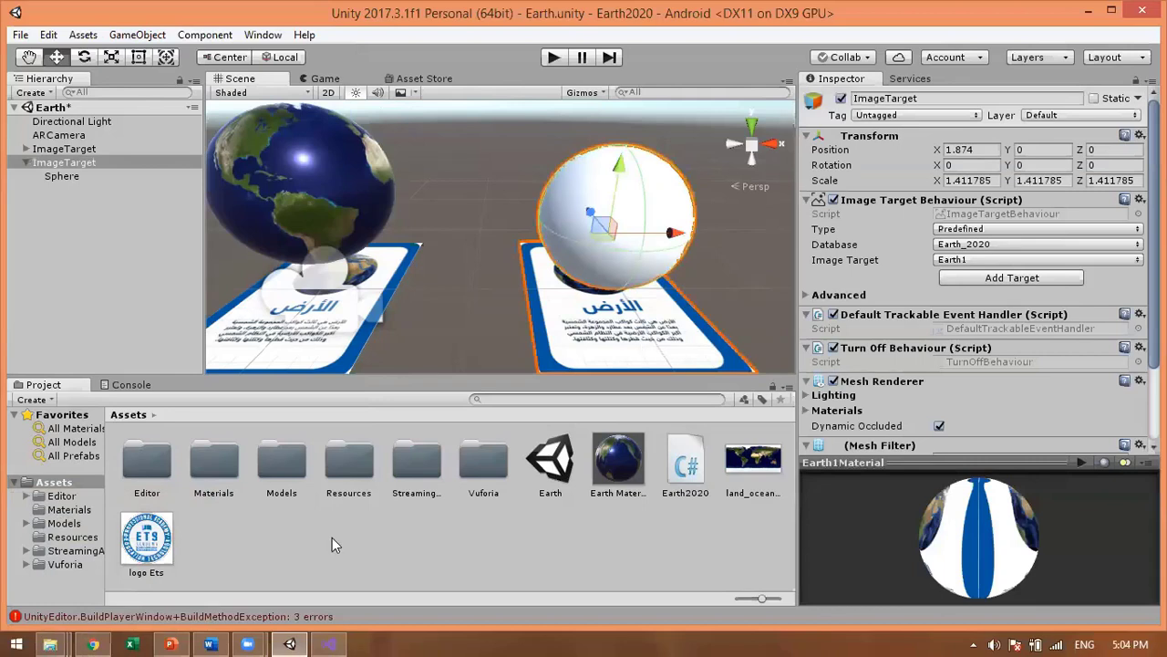
Step: Open the Console, collapse repeated entries and read the Package Name build error
left_click(147, 388)
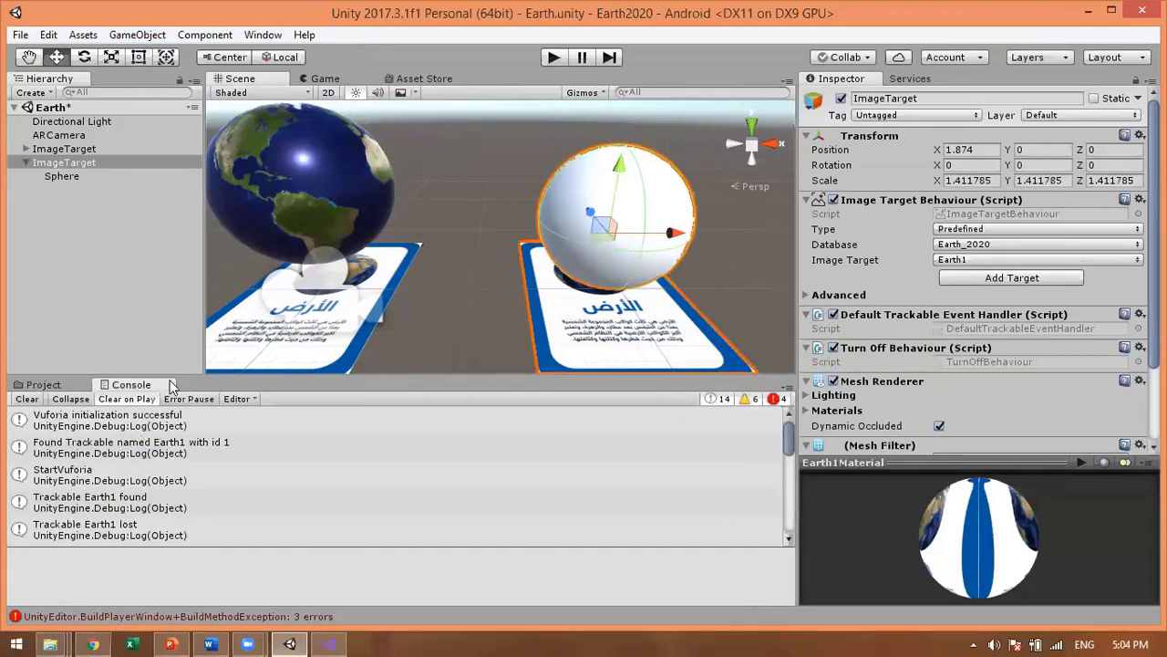
left_click(70, 399)
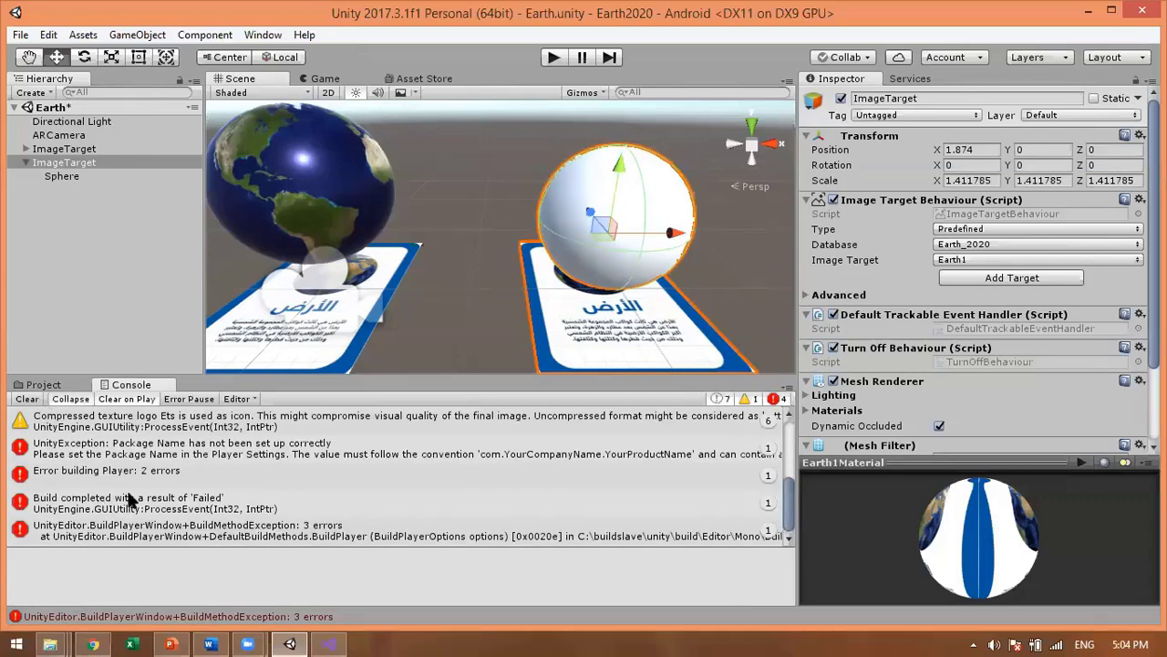
left_click(128, 456)
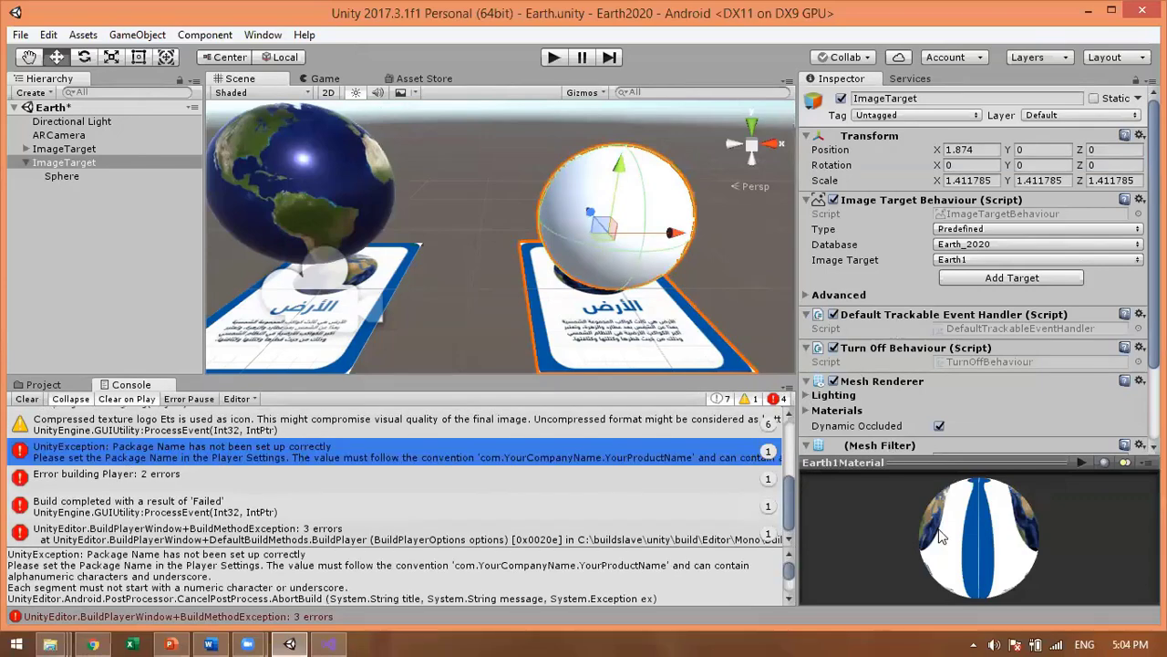
mouse_move(247, 643)
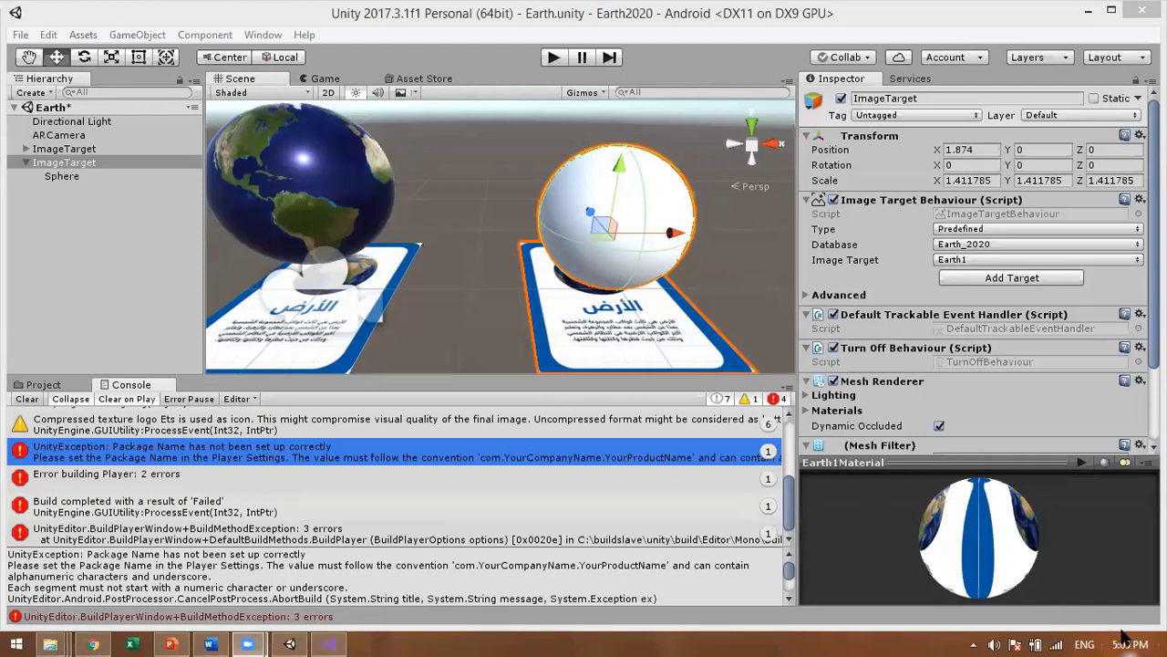
mouse_move(1123, 636)
Step: Reselect the second ImageTarget, clear the Console, and return to the Assets folder
left_click(735, 289)
left_click(619, 369)
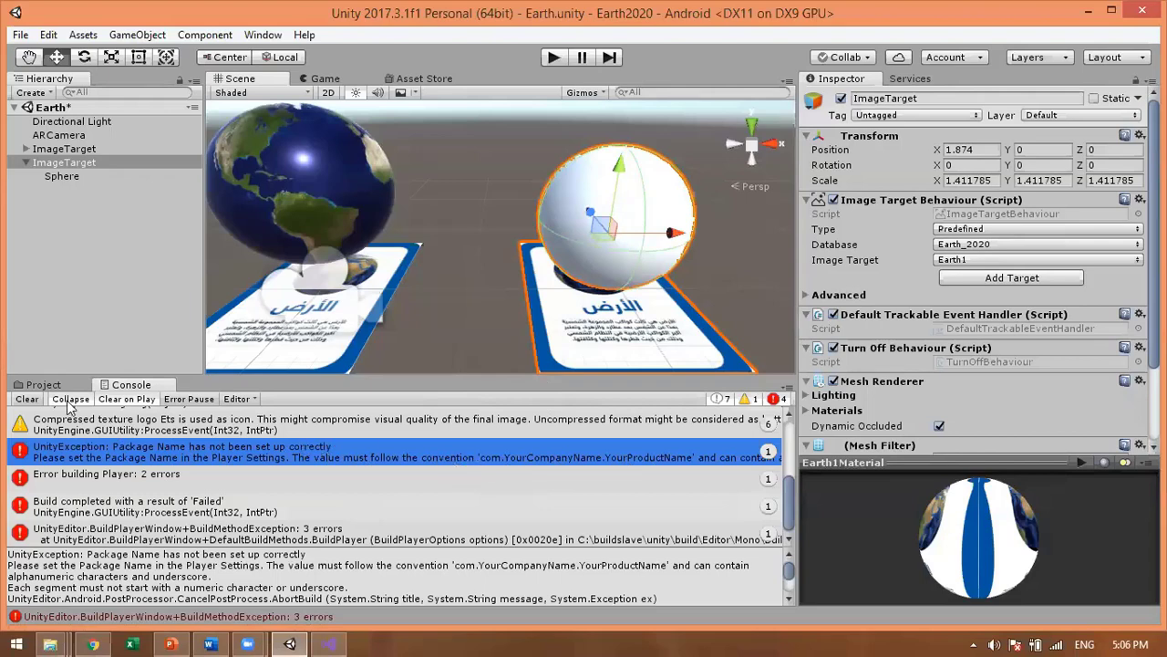
left_click(27, 399)
left_click(41, 385)
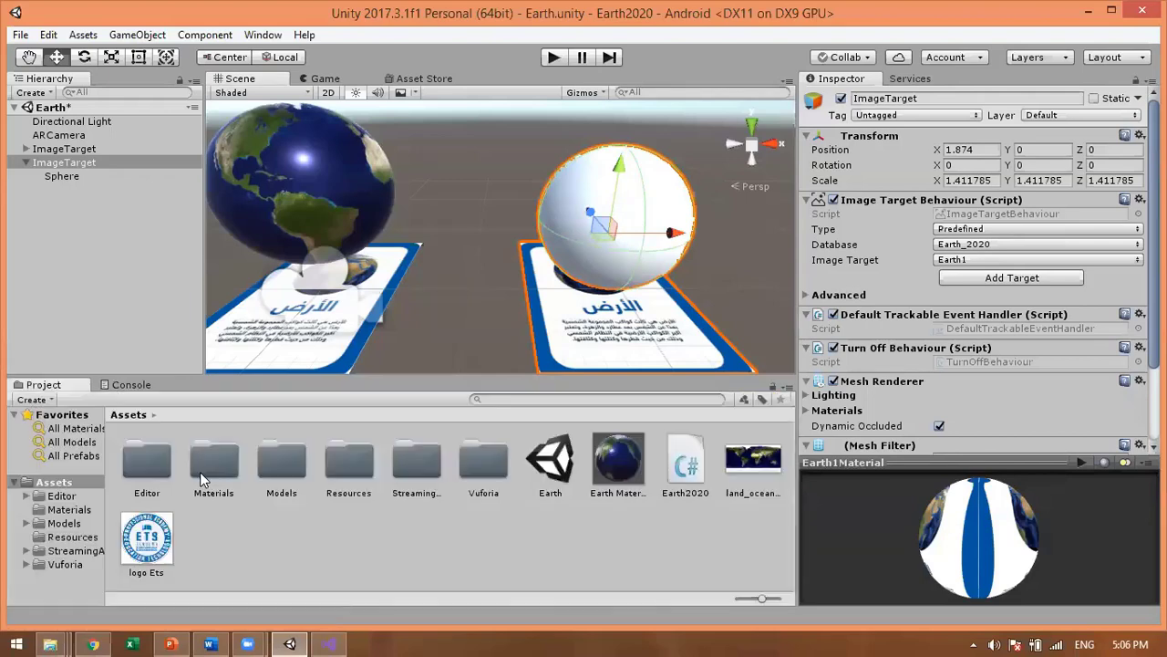
Step: Open Build Settings and the Android Player Settings with Other Settings expanded
left_click(22, 35)
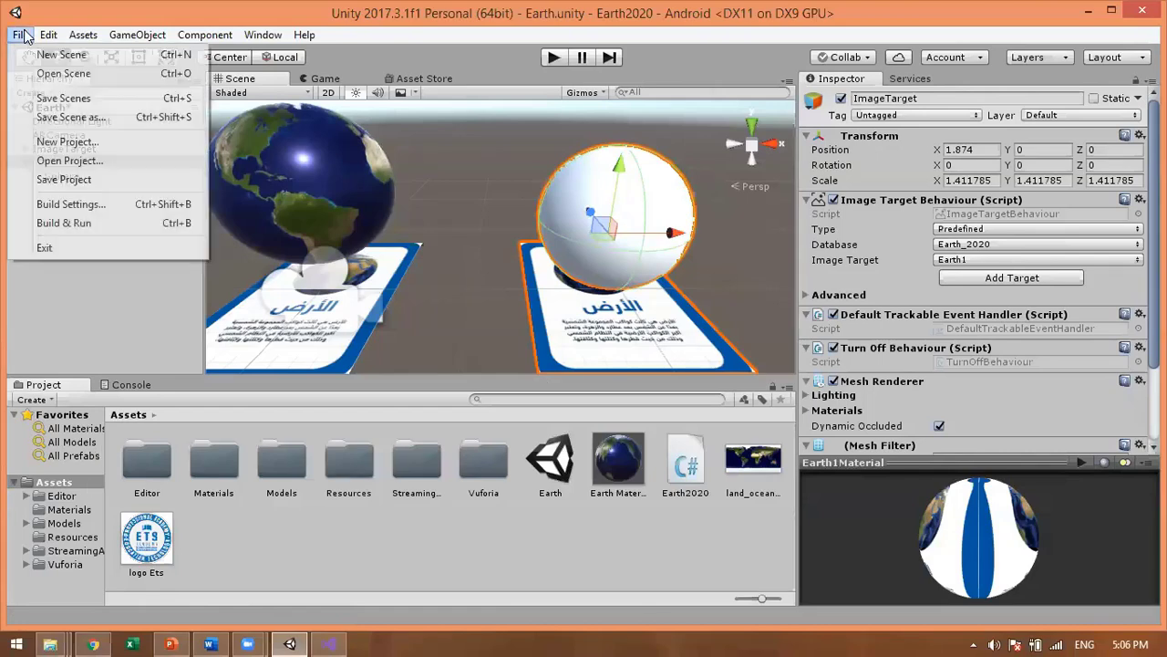
left_click(90, 212)
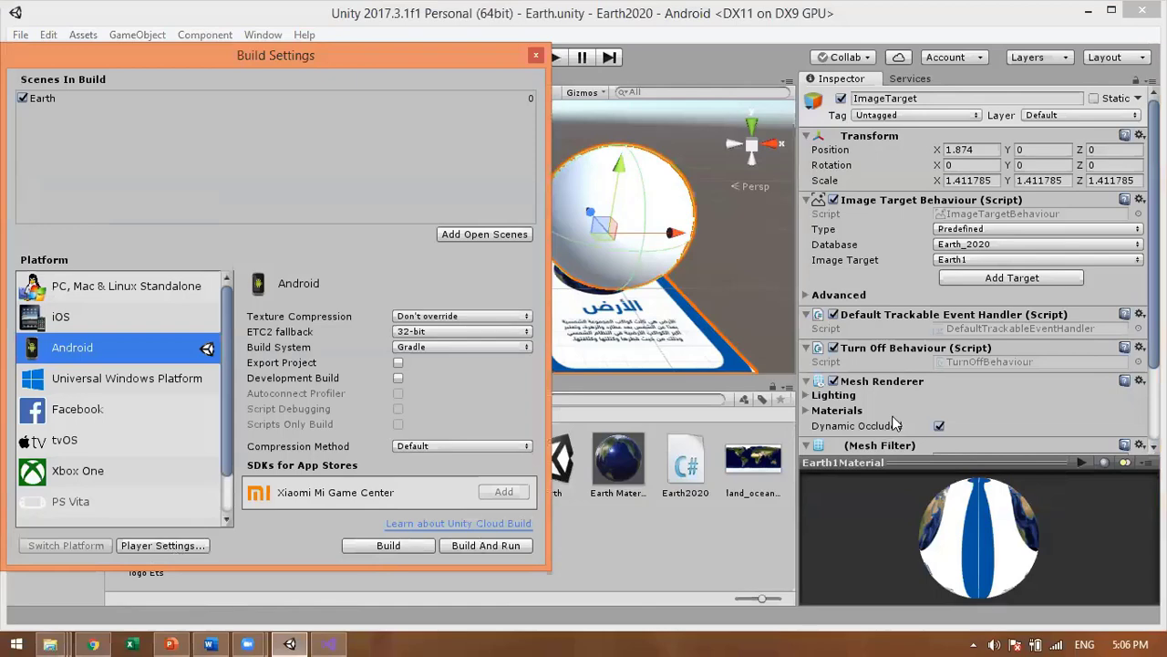
left_click(171, 547)
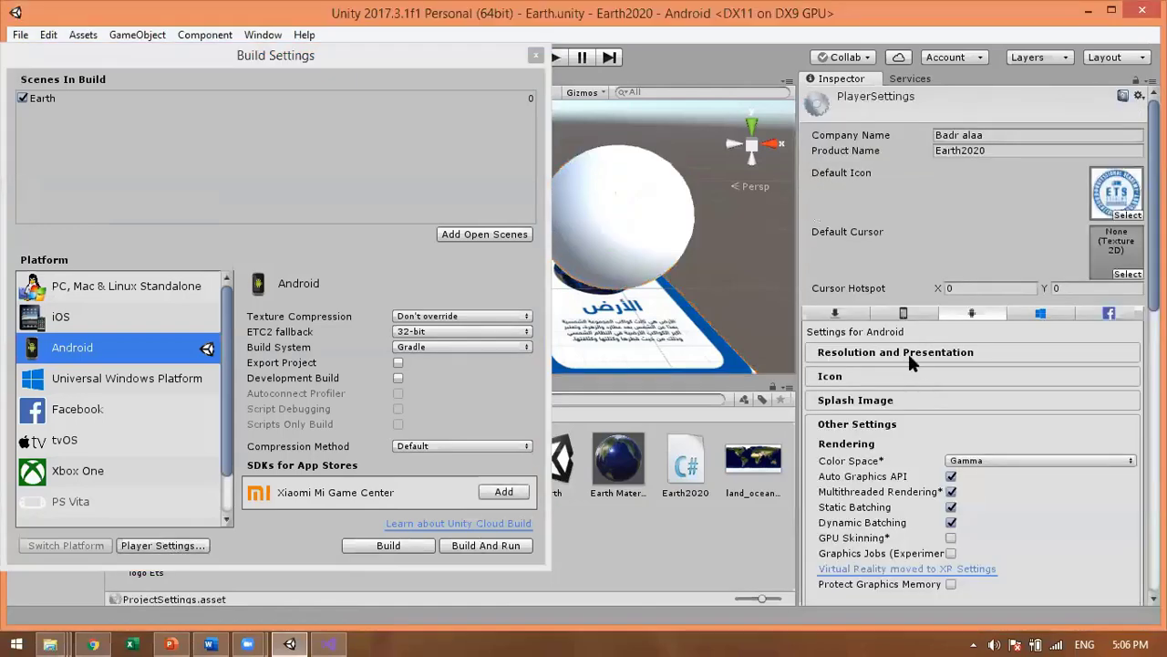
left_click(908, 401)
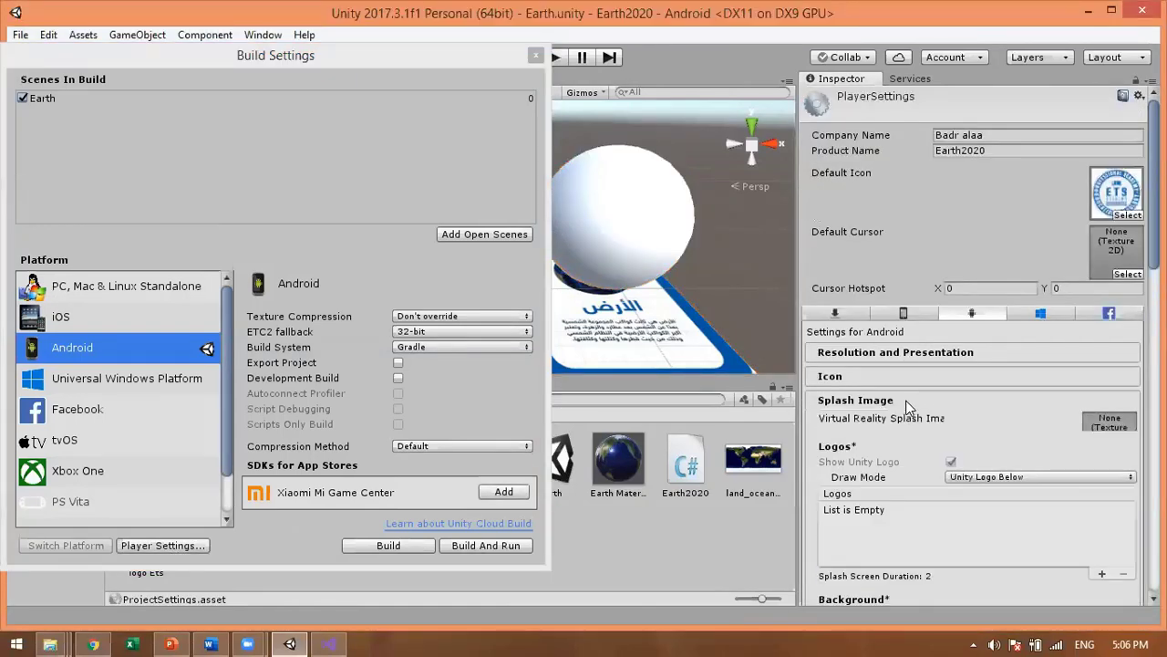
left_click(900, 397)
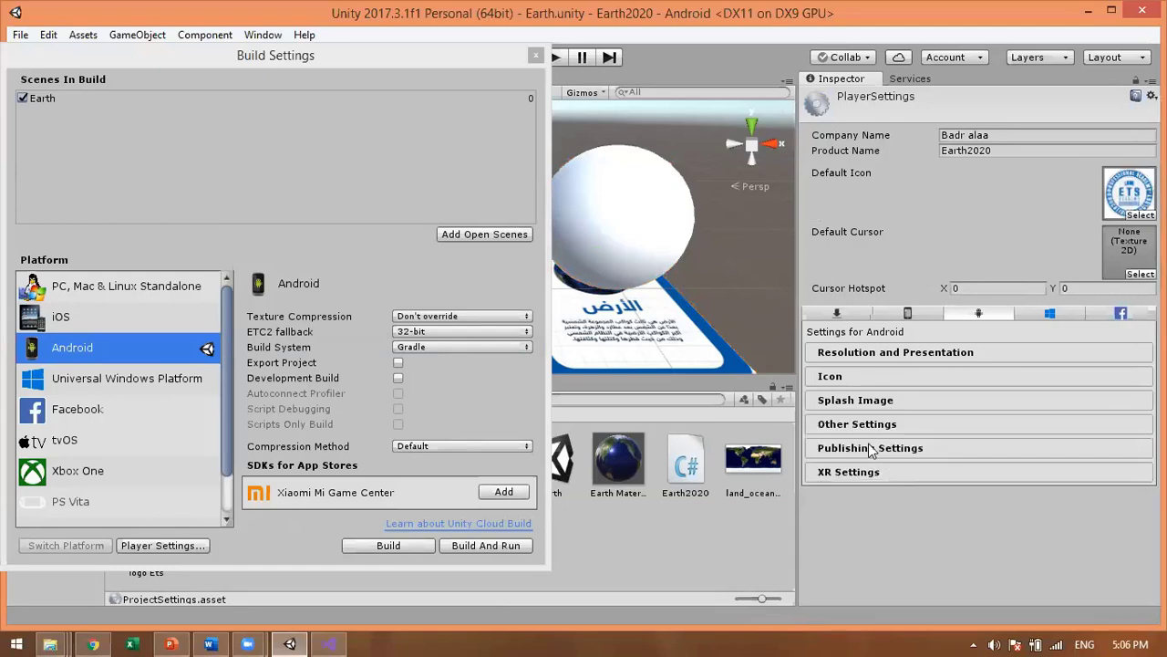
left_click(903, 456)
scroll(903, 457, "down", 5)
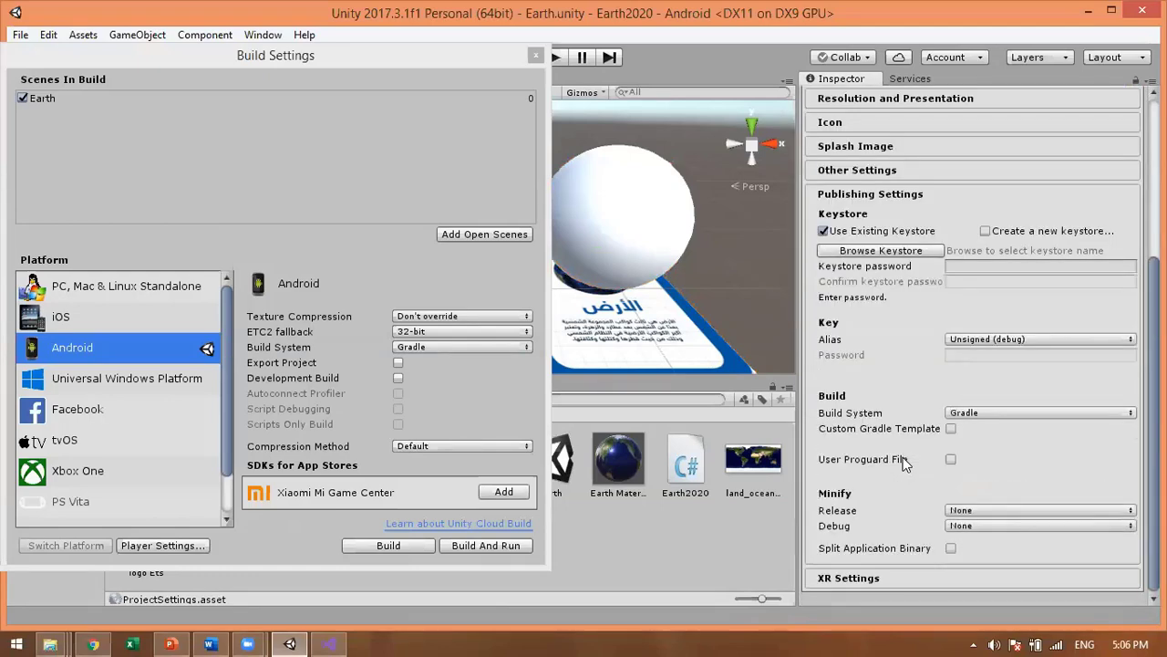
scroll(903, 457, "up", 4)
left_click(927, 402)
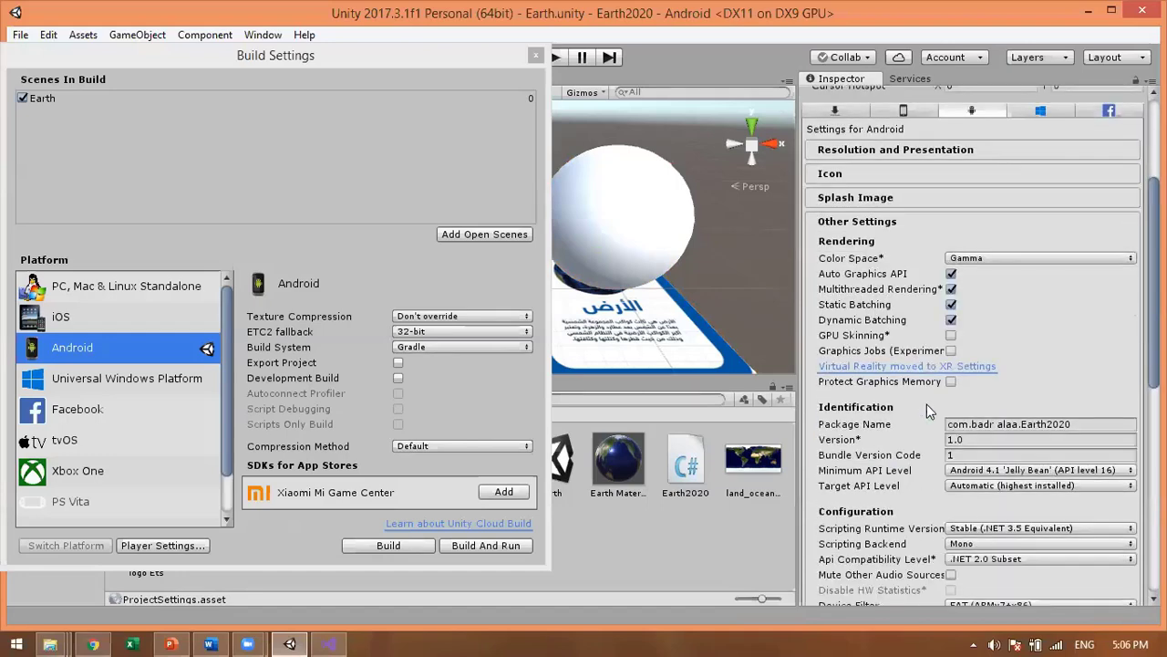
scroll(927, 405, "down", 2)
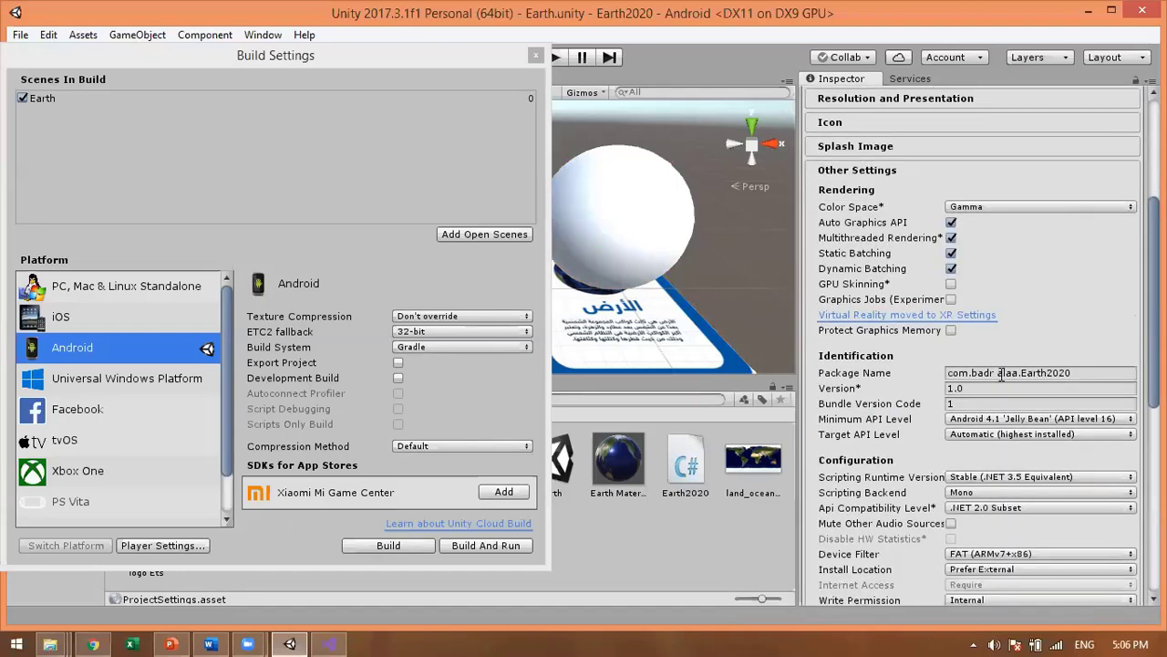
Step: Delete the space from the Package Name so it reads com.<company name>.Earth2020
left_click(1002, 374)
left_click(997, 373)
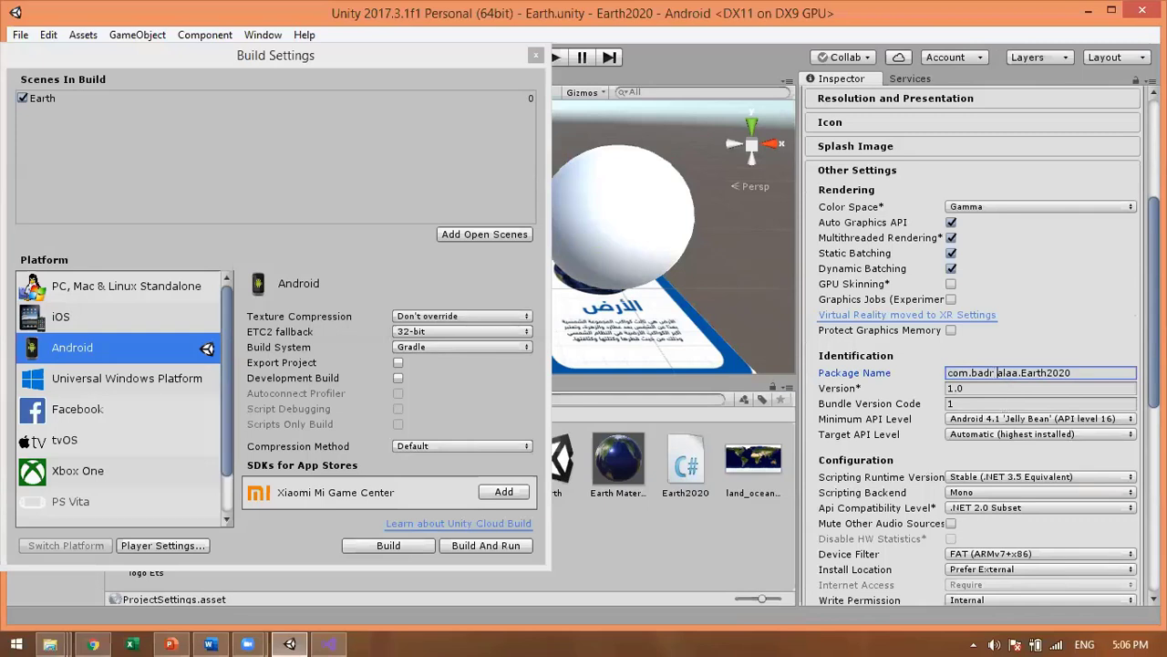
key("BackSpace")
left_click(1072, 372)
scroll(998, 382, "up", 5)
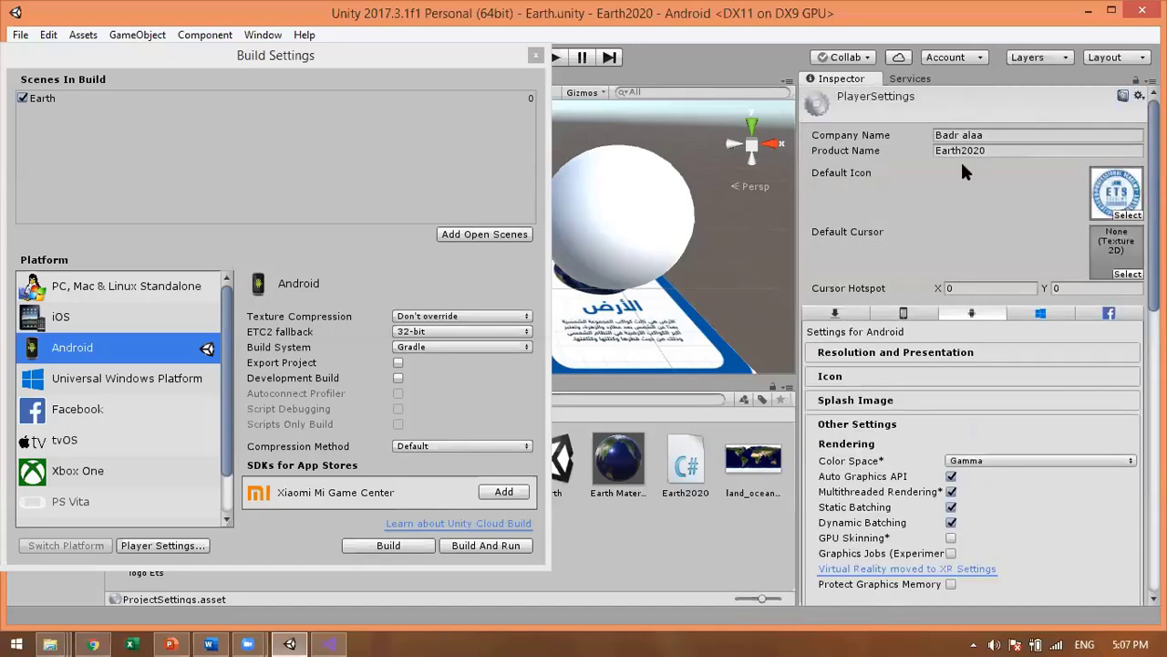
Step: Remove the space from the Company Name and recheck the Package Name in Other Settings
left_click(960, 135)
left_click(959, 135)
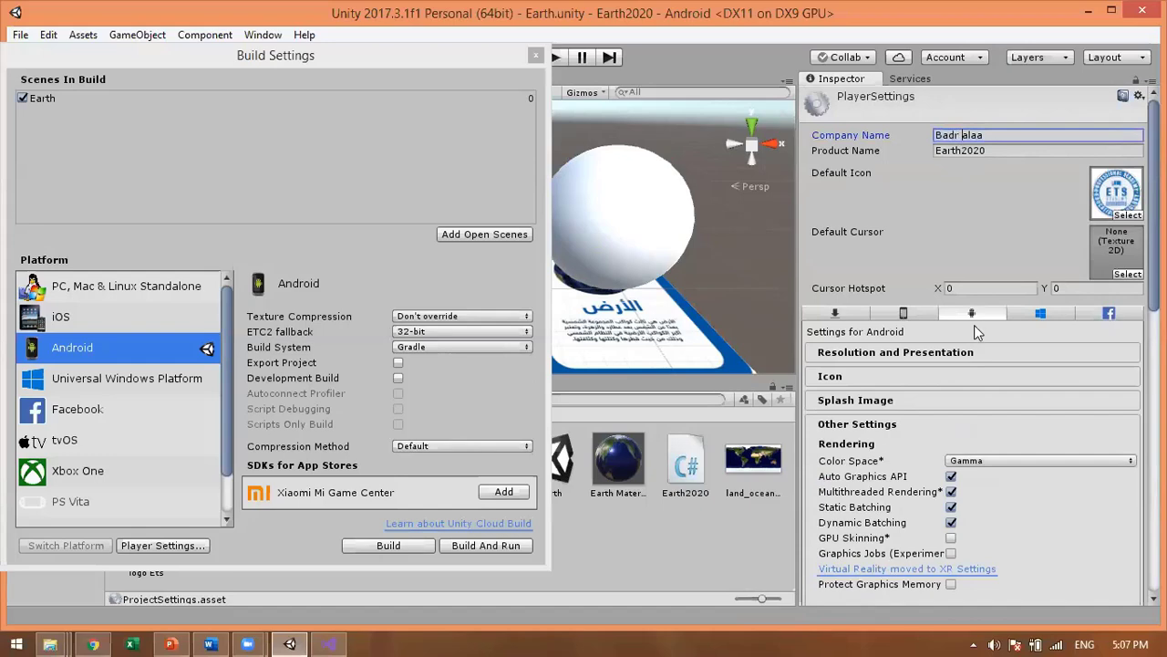
scroll(901, 426, "down", 5)
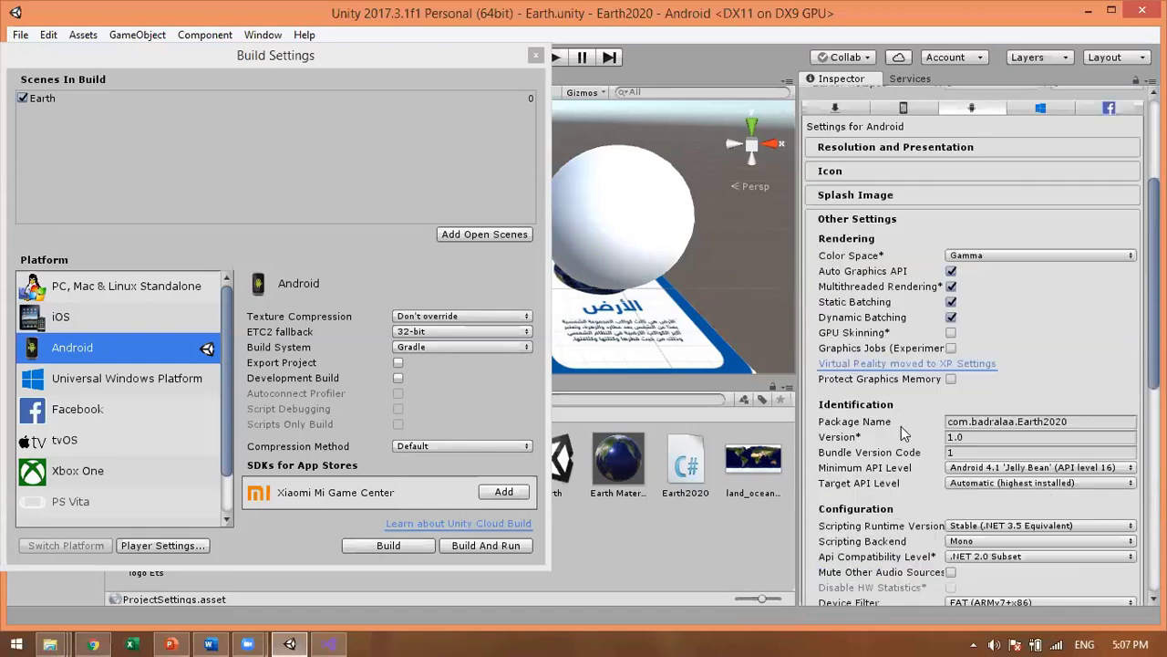
scroll(901, 426, "down", 12)
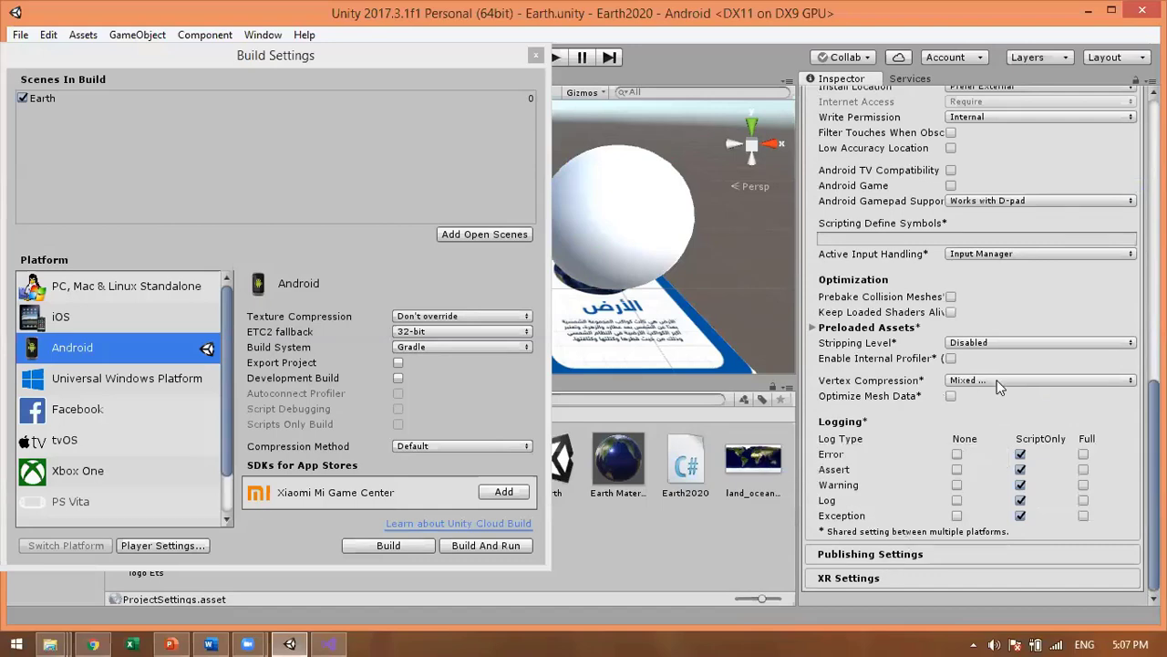
scroll(998, 386, "up", 4)
scroll(999, 387, "down", 4)
left_click(892, 559)
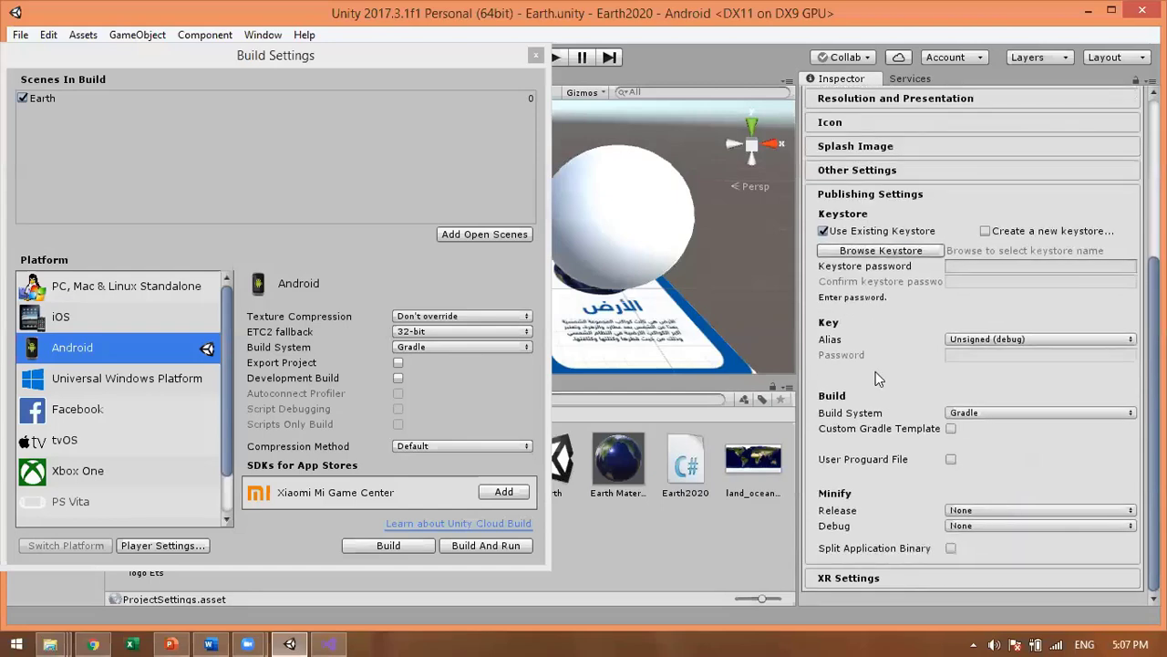
left_click(880, 169)
scroll(958, 305, "down", 1)
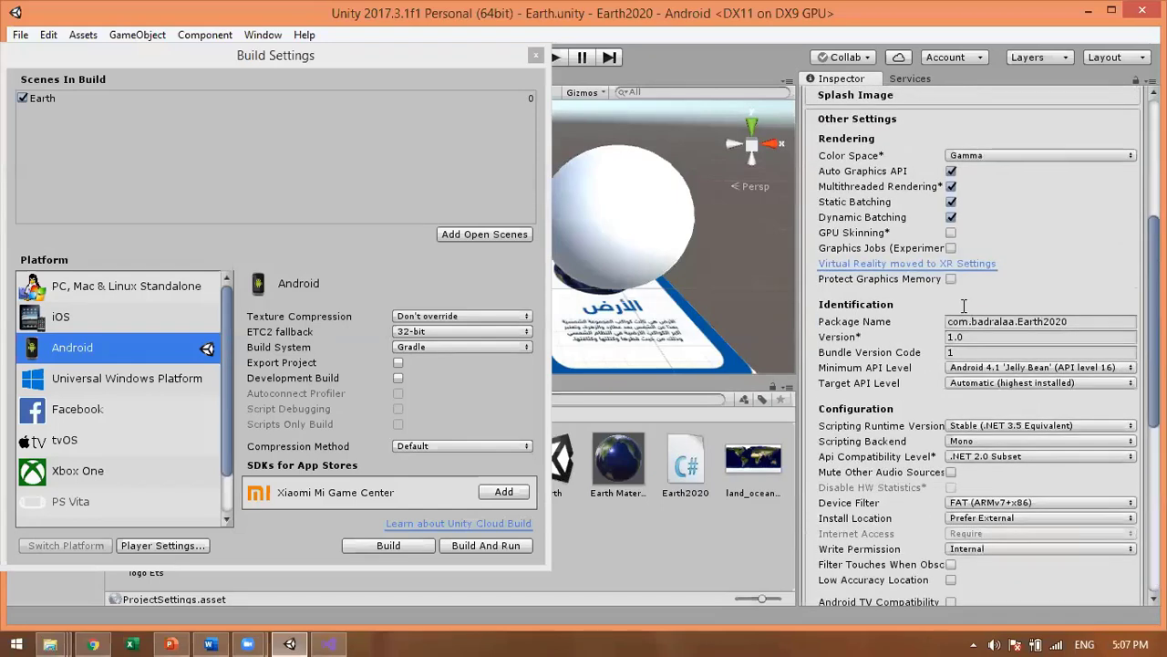
double_click(959, 321)
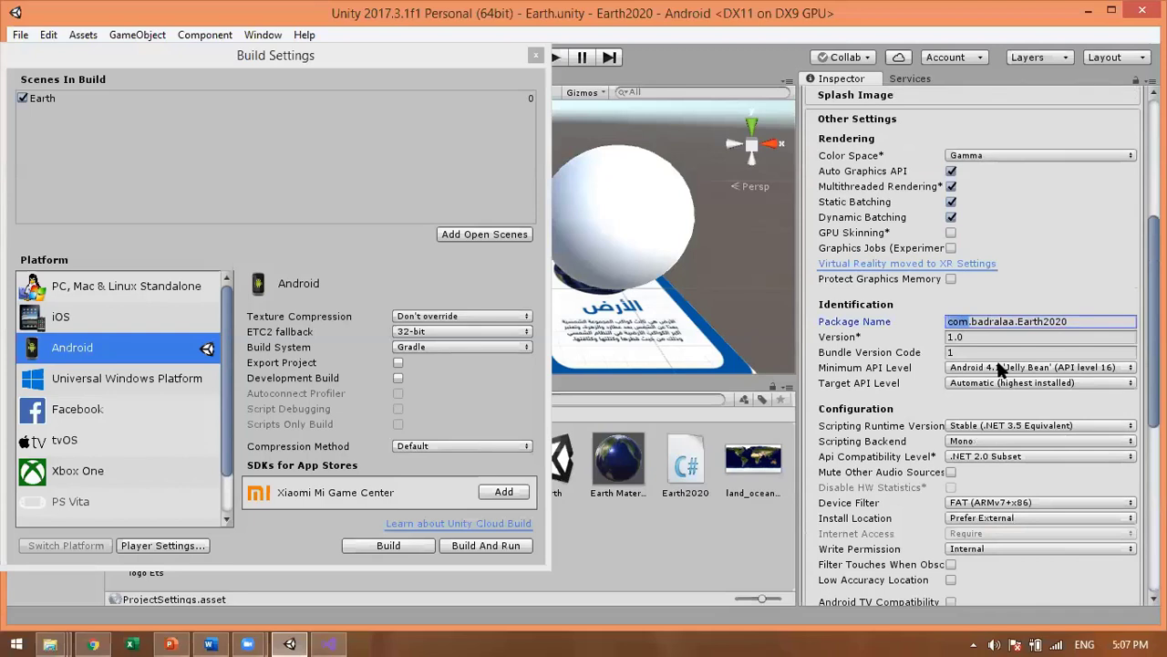
key("Right")
key("Right")
key("Right")
key("Right")
key("Right")
key("Right")
key("Right")
key("Right")
key("Right")
key("Right")
key("Right")
key("Right")
Step: Confirm Vuforia Augmented Reality is supported and build the APK as Earth2020
scroll(999, 375, "down", 10)
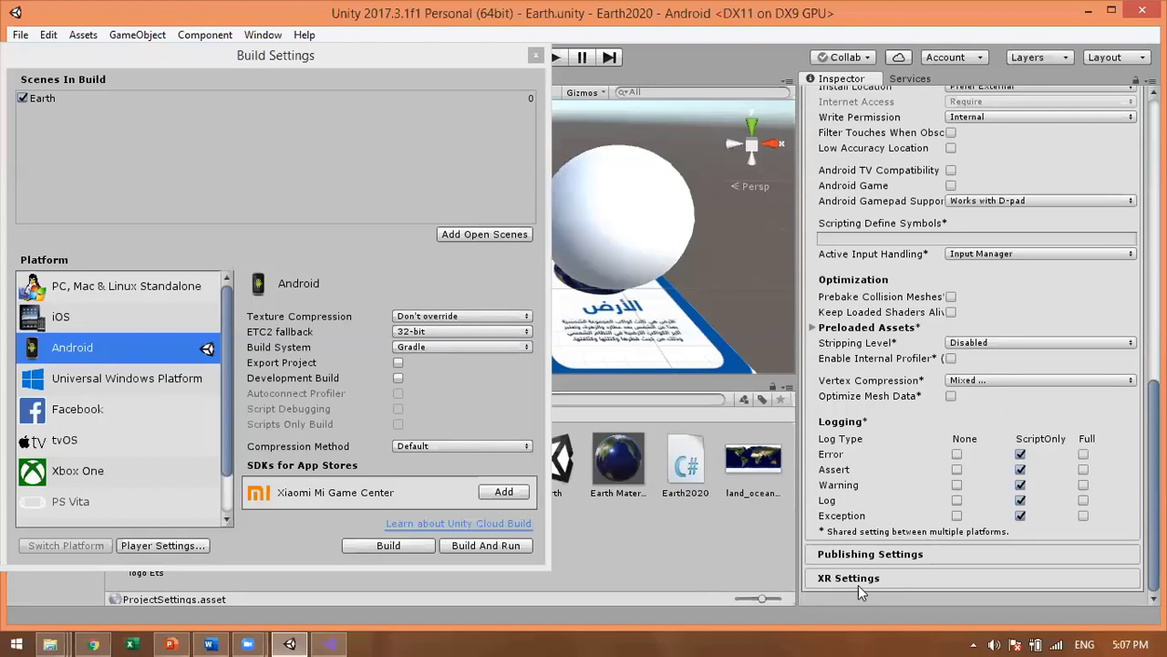
left_click(918, 580)
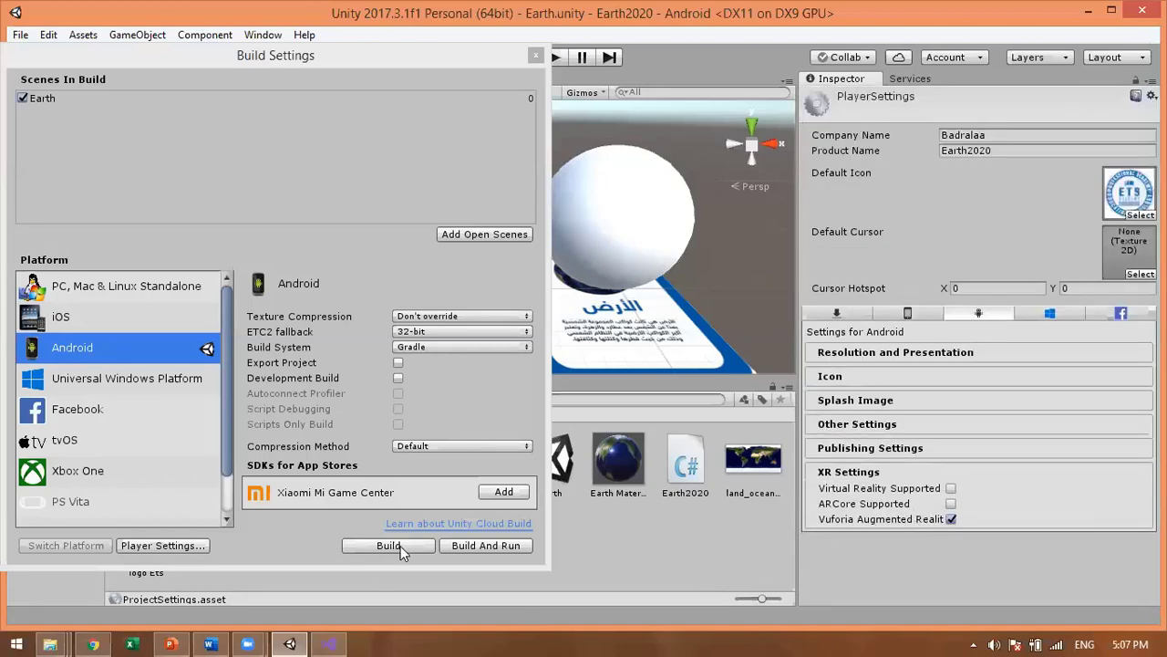
left_click(388, 546)
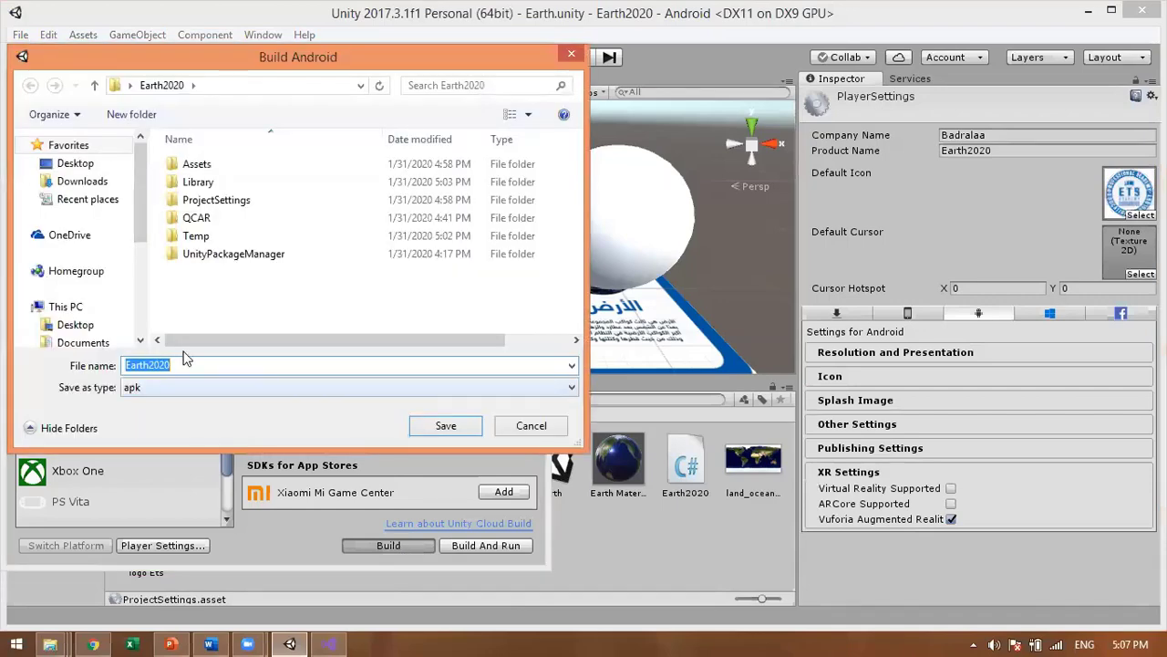
left_click(468, 430)
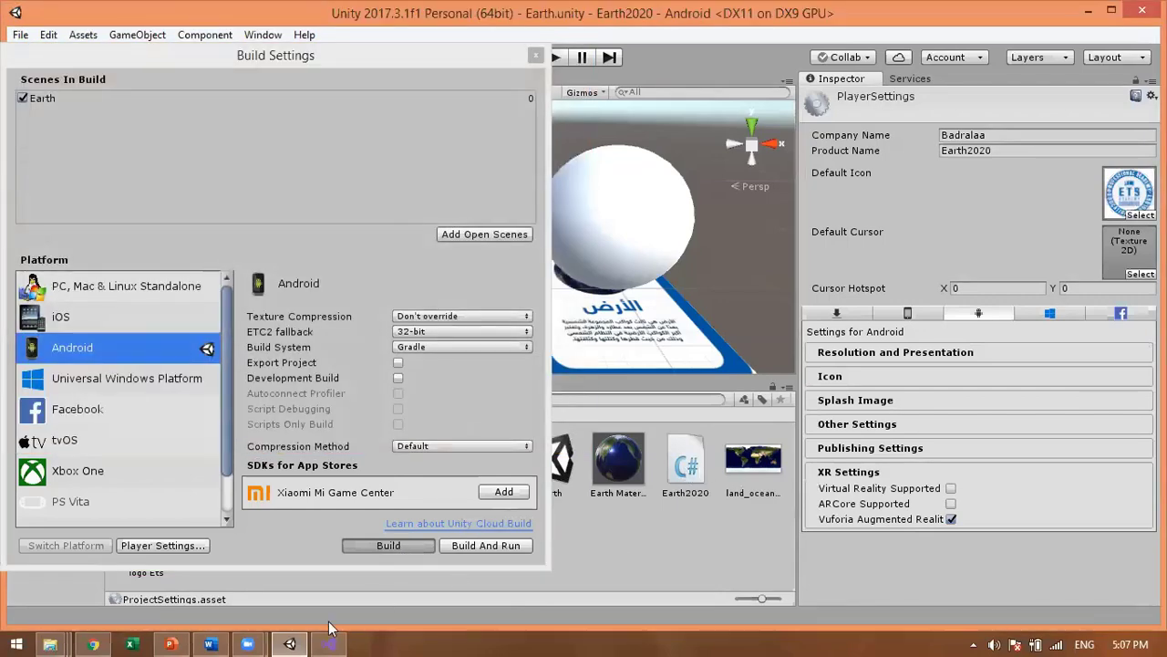
Step: Let the Gradle build run and allow Java Platform SE network access through the firewall
mouse_move(289, 644)
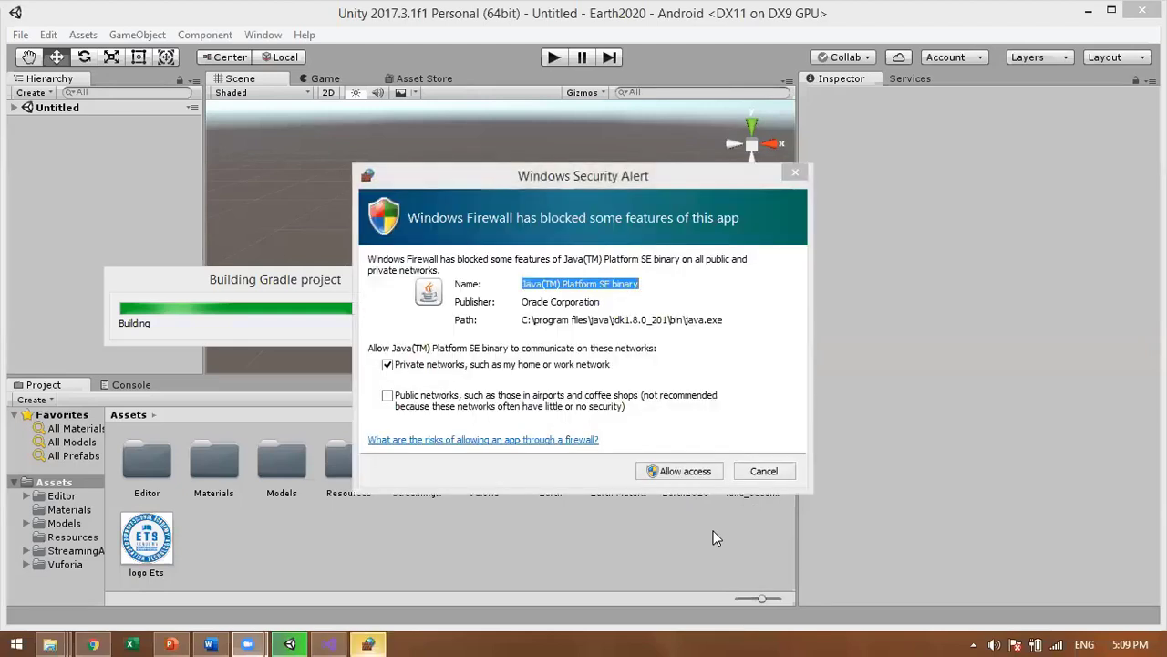
left_click(700, 467)
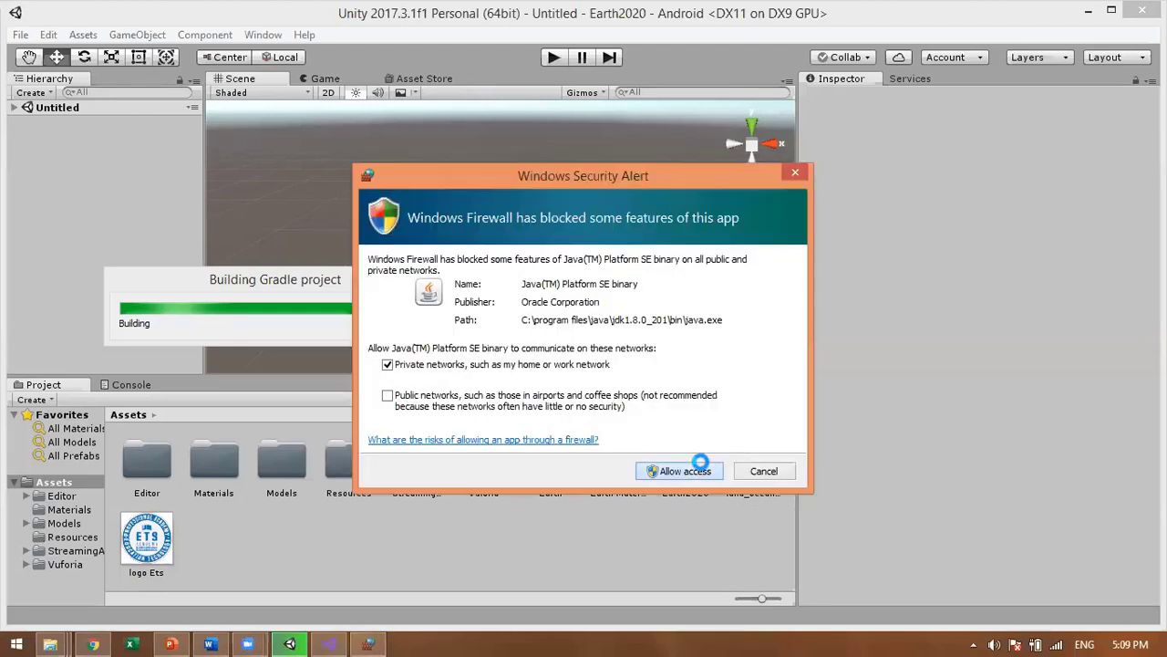
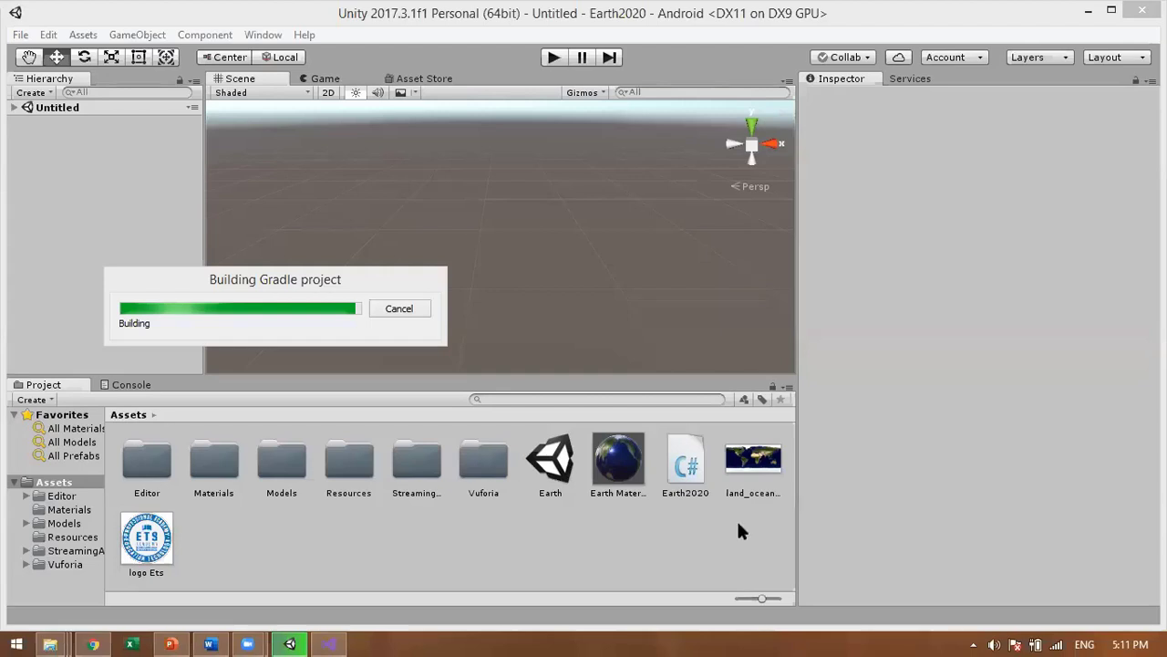
Step: Switch from Unity to Visual Studio showing the Earth2020.cs rotation script
left_click(328, 643)
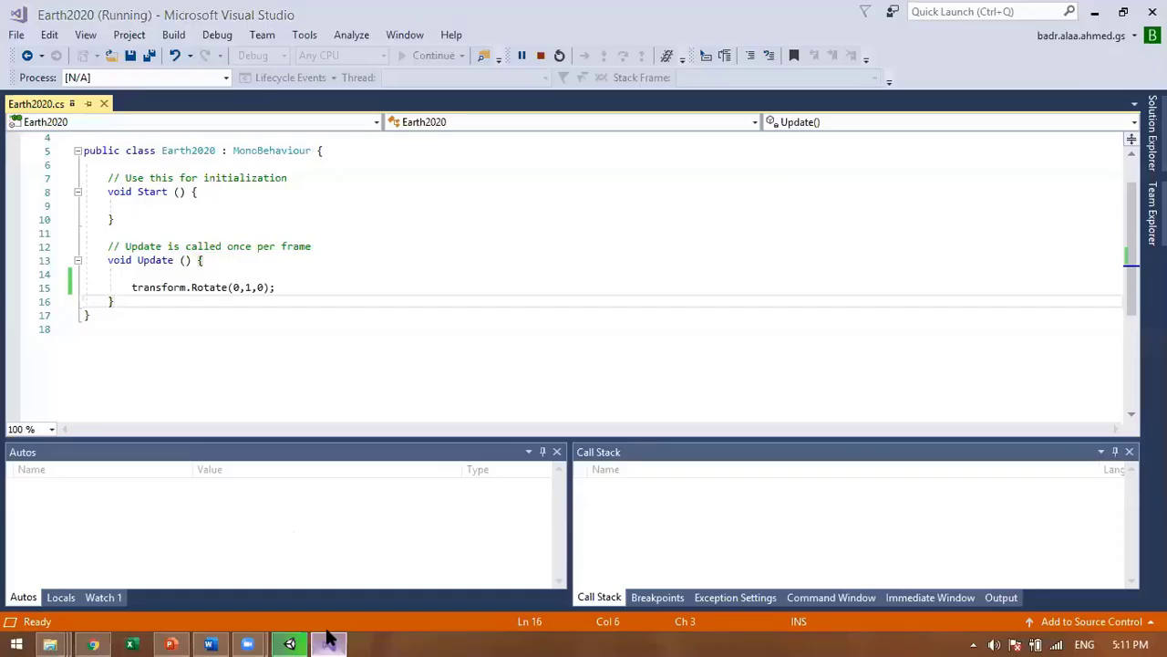
Step: Minimize Visual Studio to check the build, then bring up Chrome's Earth_2020 Target Manager page
left_click(328, 643)
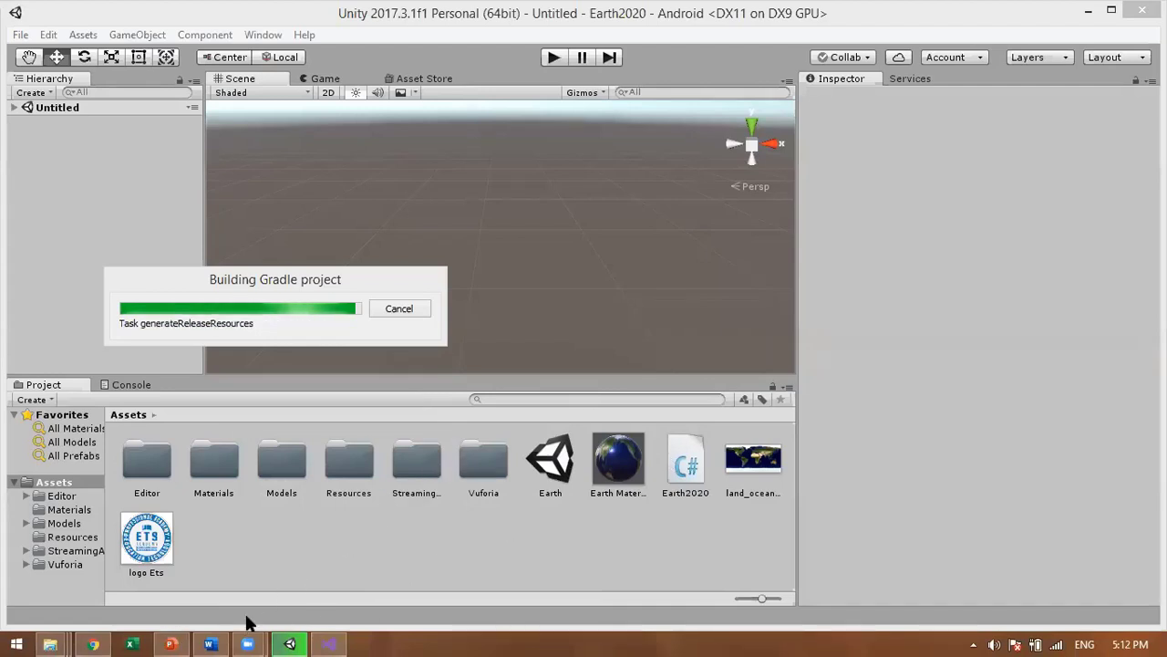
left_click(101, 638)
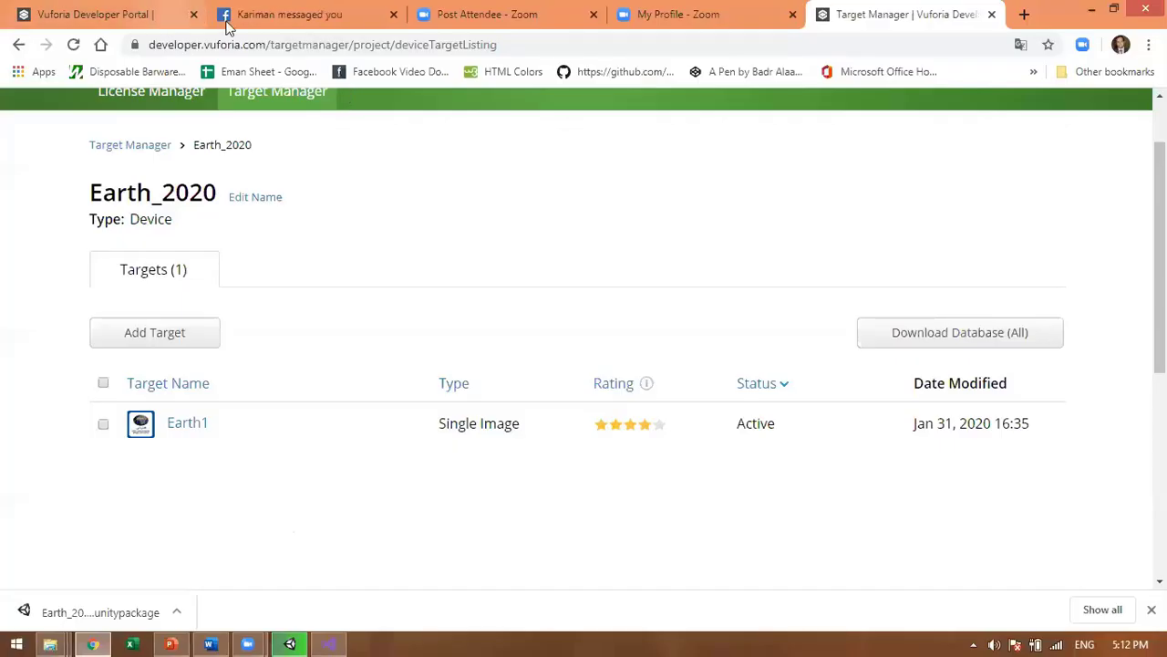
left_click(283, 27)
left_click(285, 43)
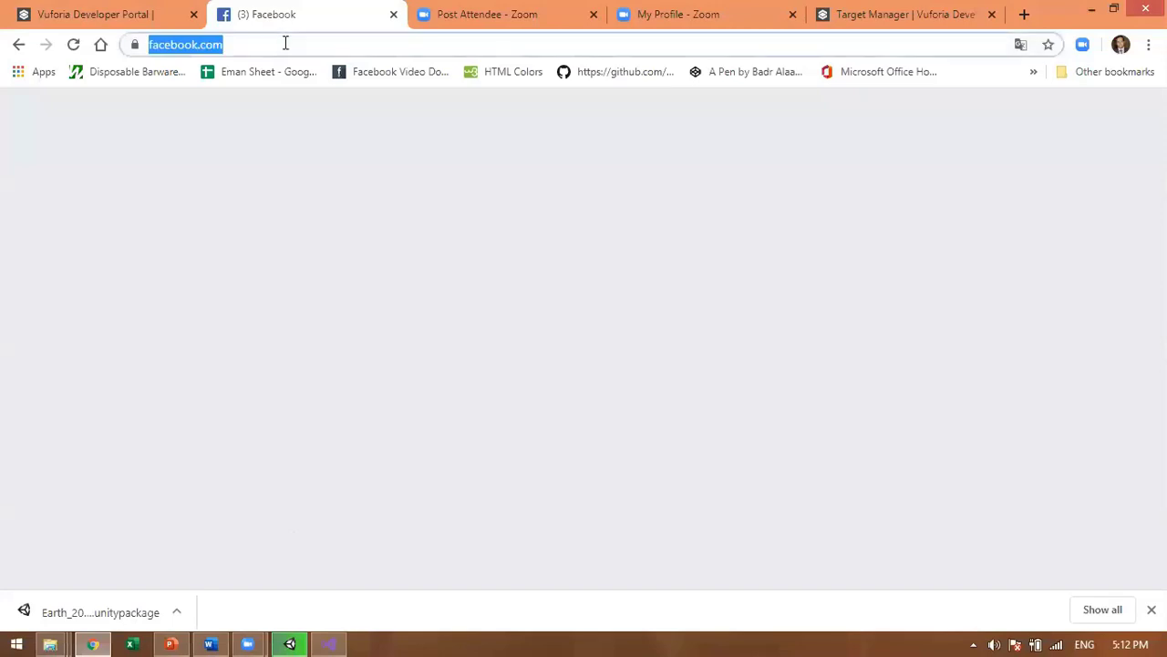
type("www.google")
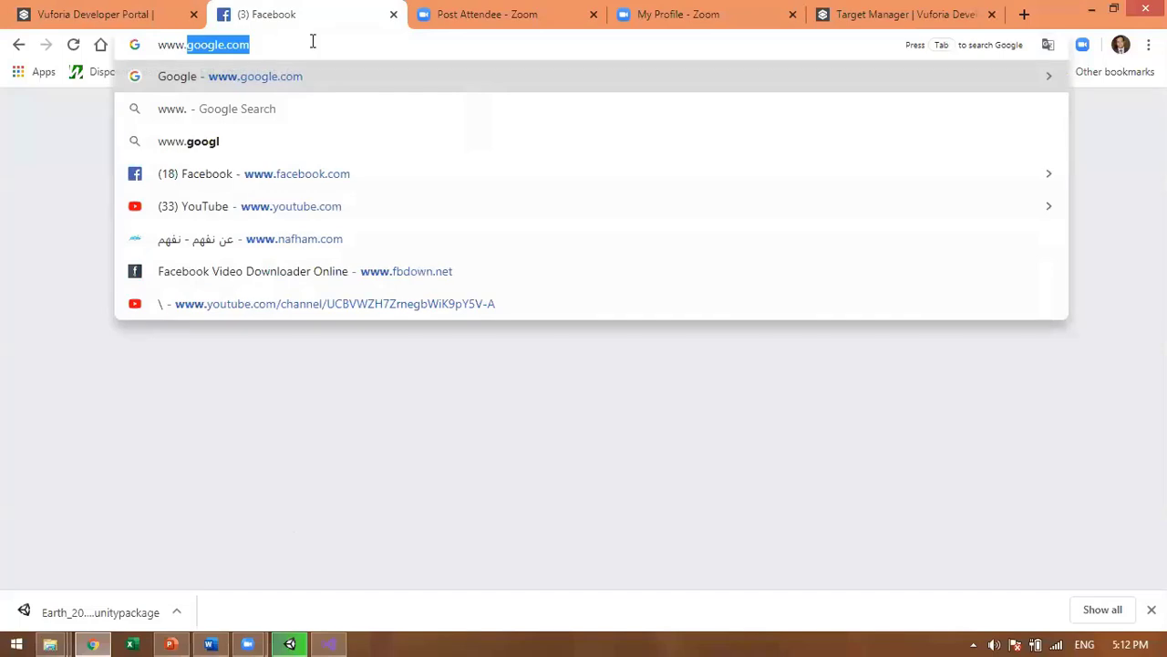
left_click(82, 11)
left_click(251, 13)
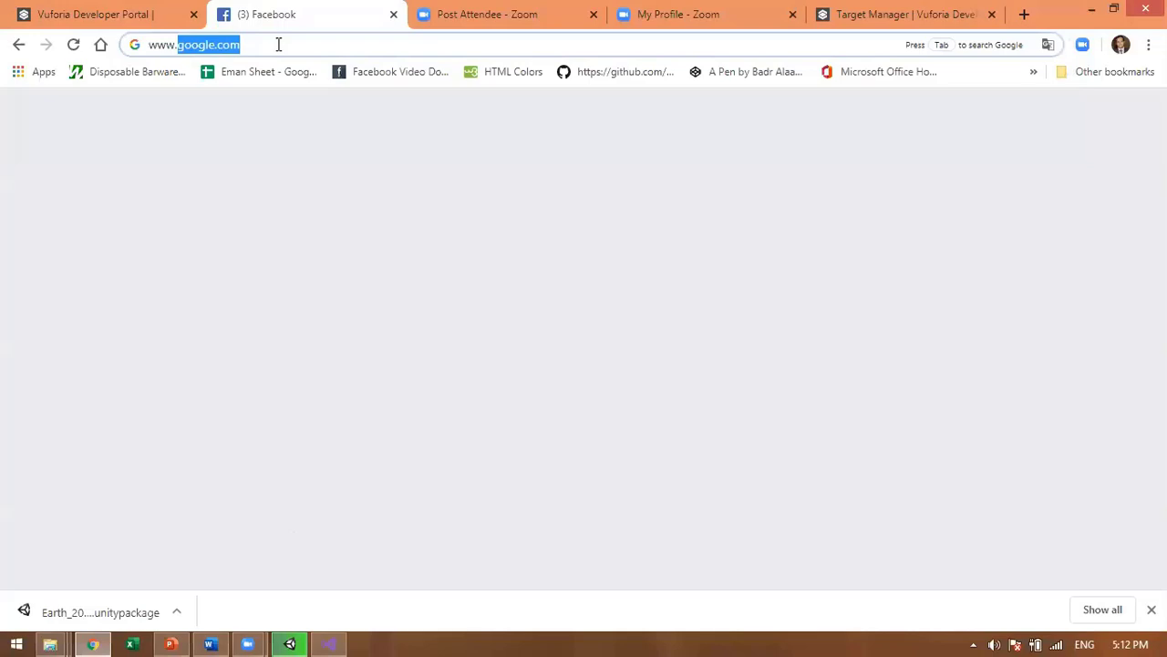
type("f")
left_click(328, 79)
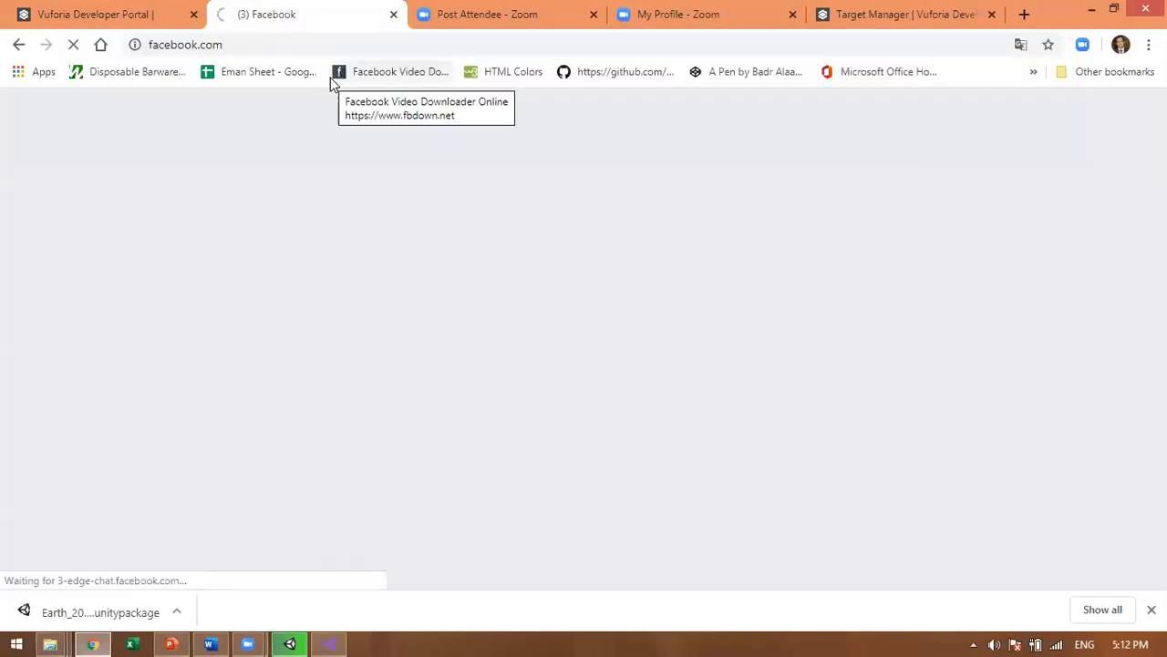